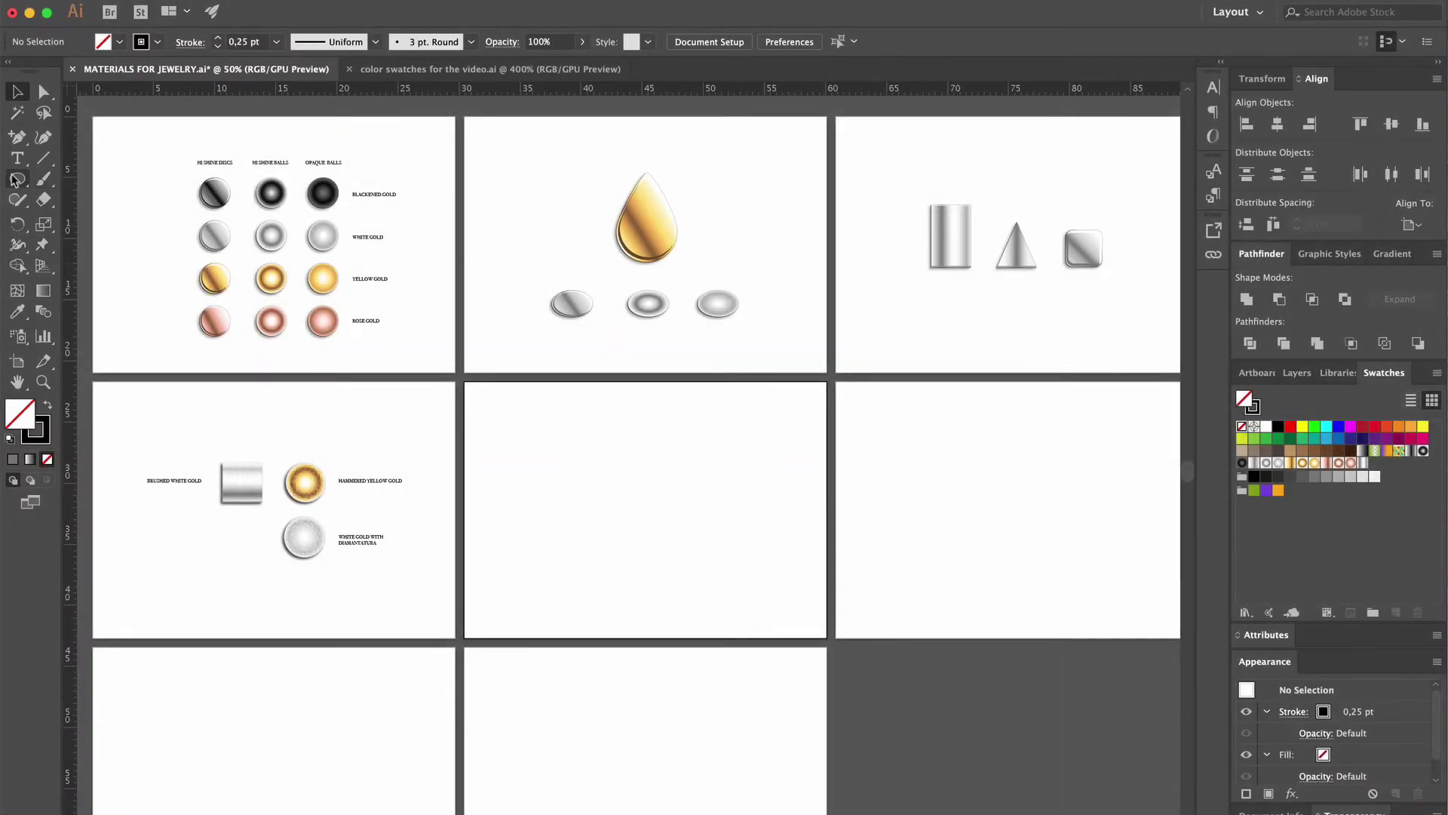
# Create a circle 1,7 cm wide and 1,7 cm high on the empty middle artboard
pyautogui.click(16, 180)
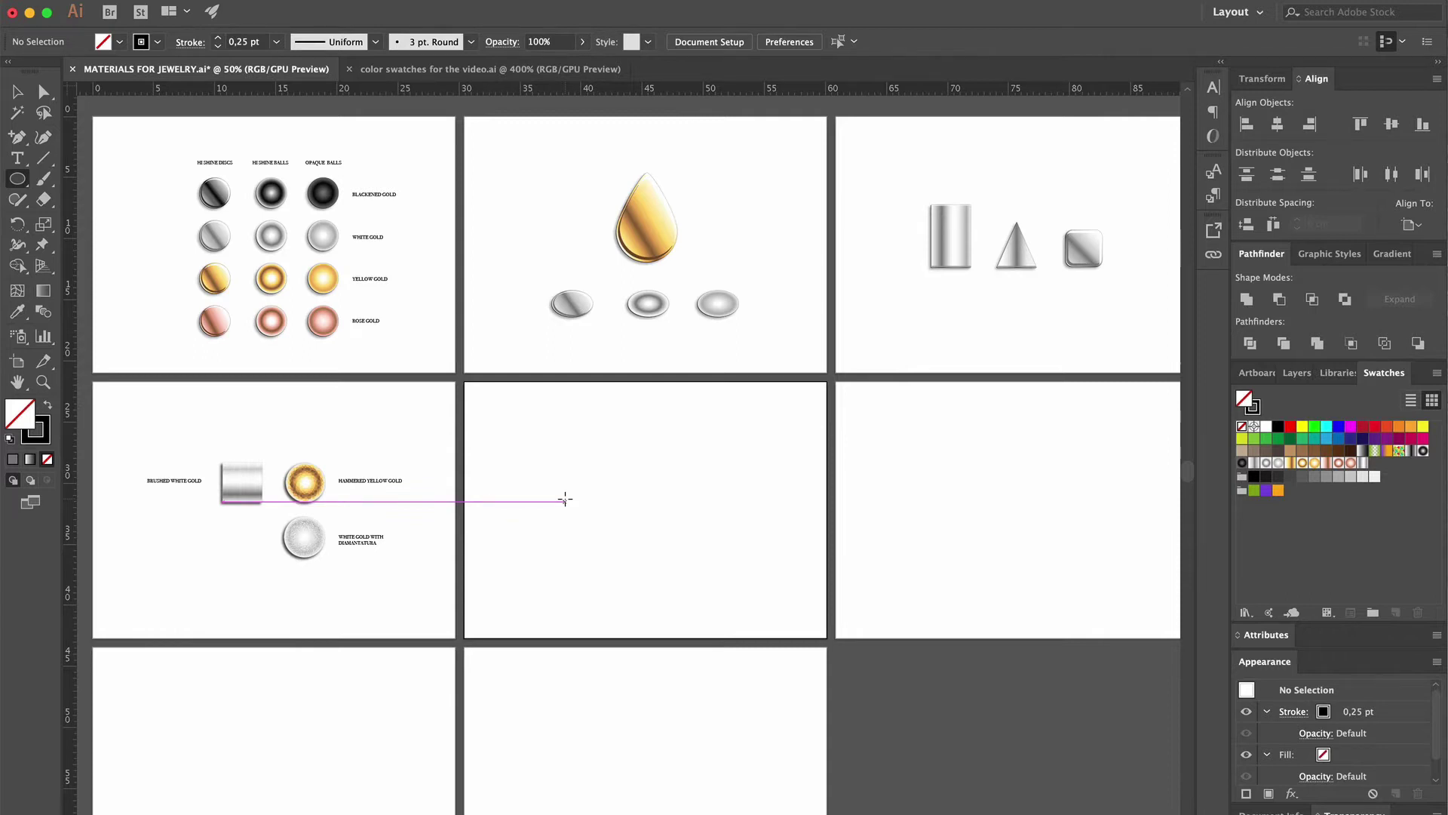
pyautogui.click(565, 499)
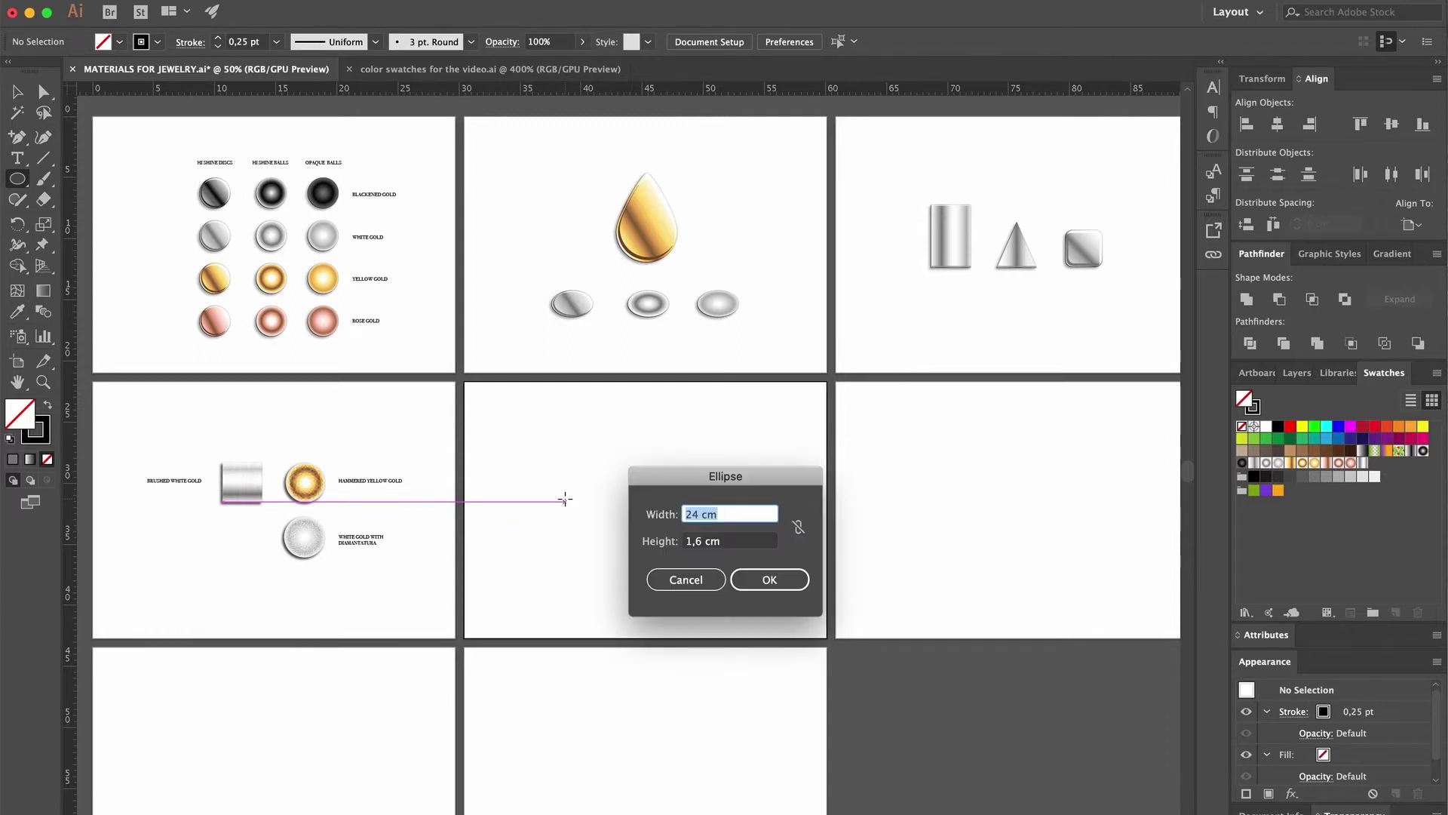
pyautogui.write('1,7')
pyautogui.press('Tab')
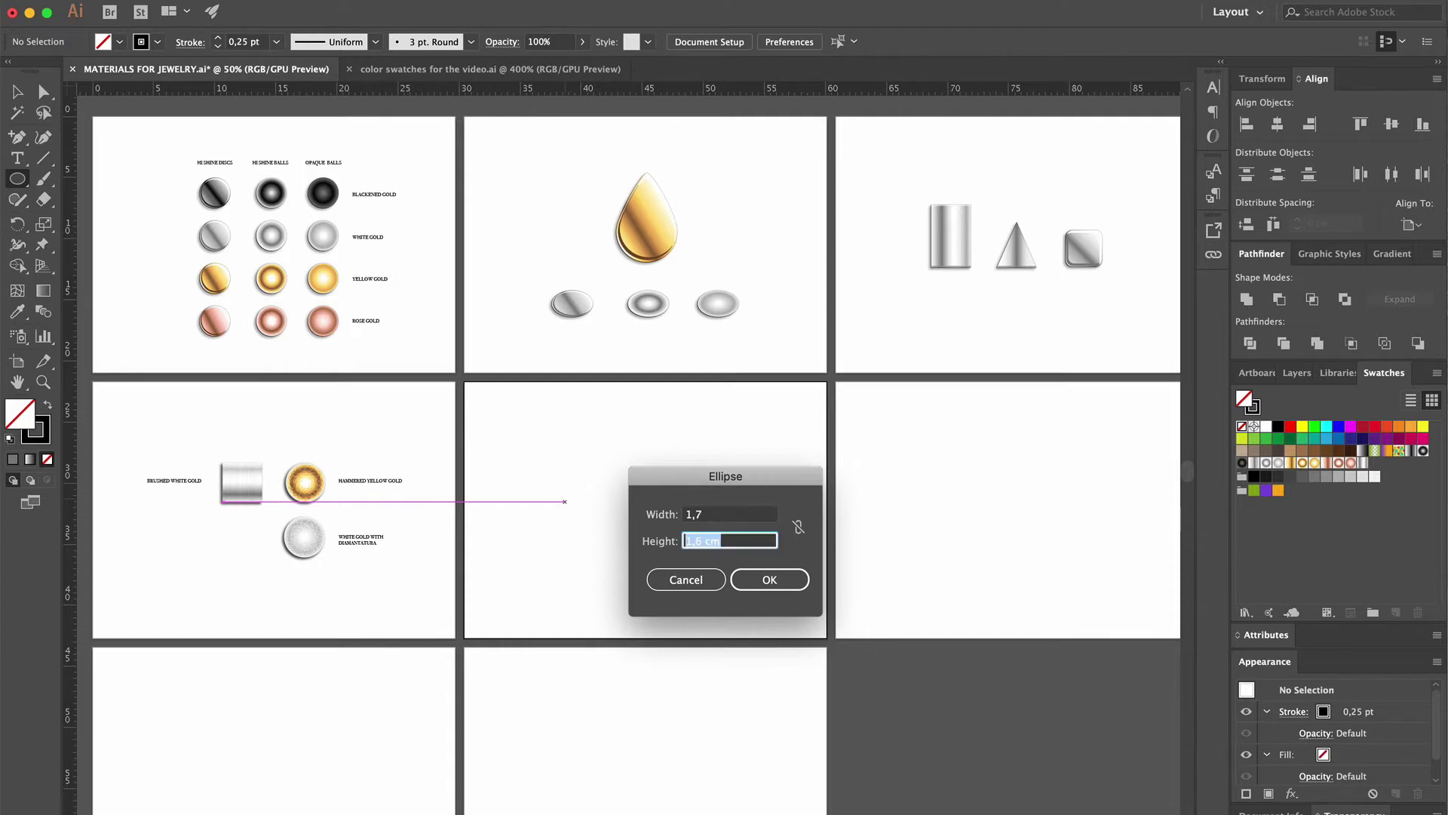
pyautogui.write('1,')
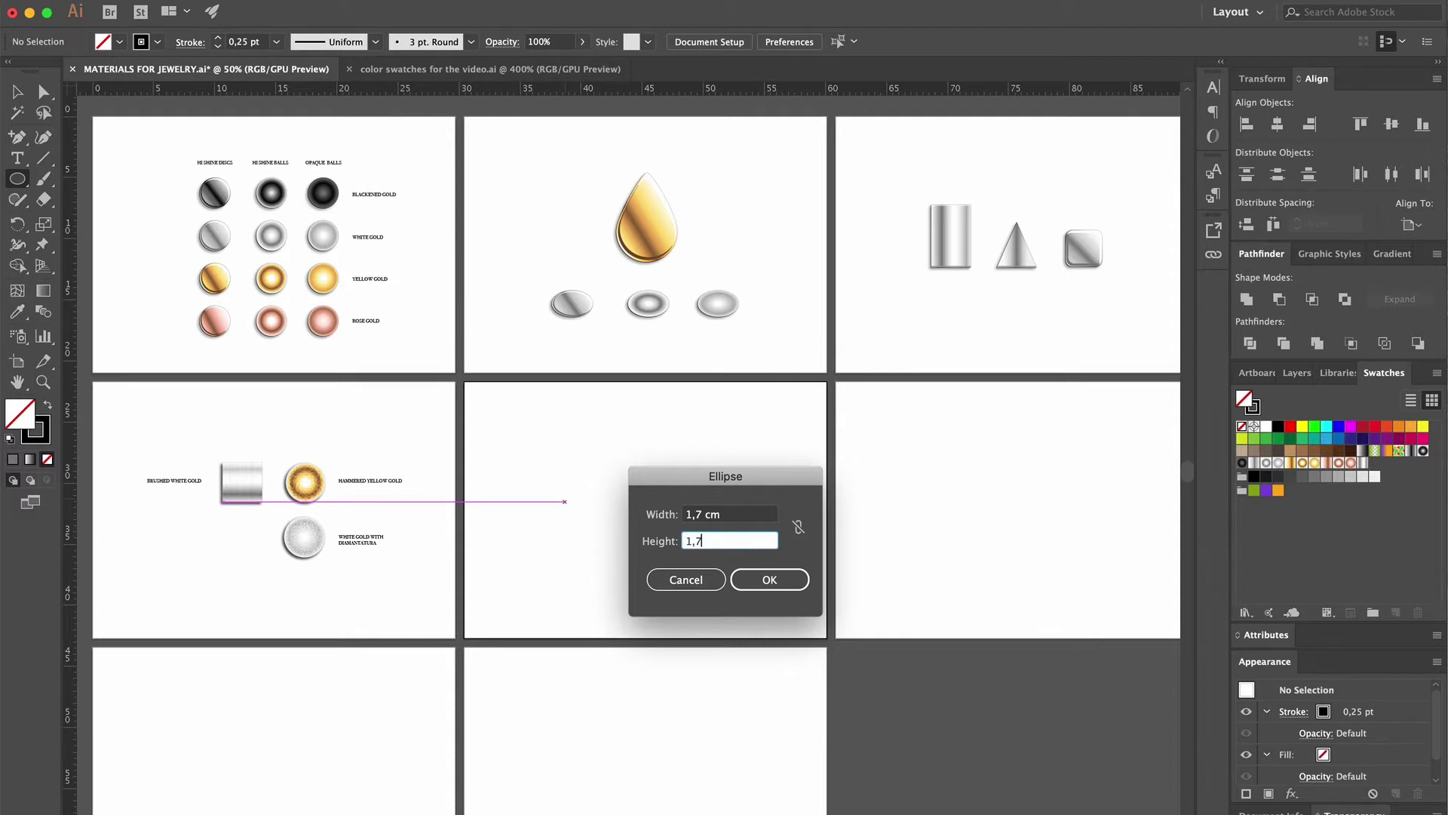
pyautogui.write('7')
pyautogui.click(758, 582)
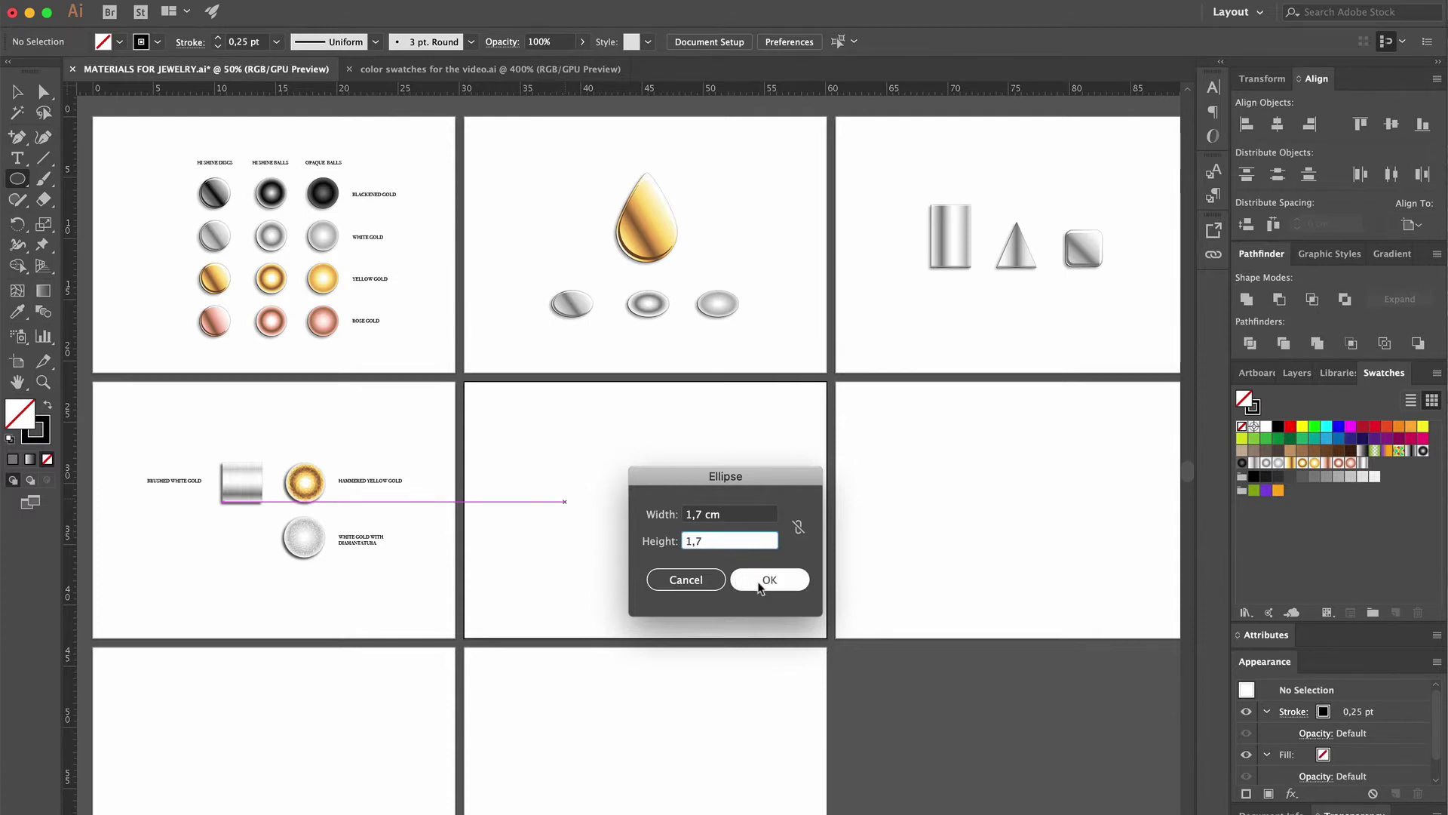
# Offset the circle's path outward by 0,25 cm with miter joins to form a ring outline
pyautogui.click(43, 382)
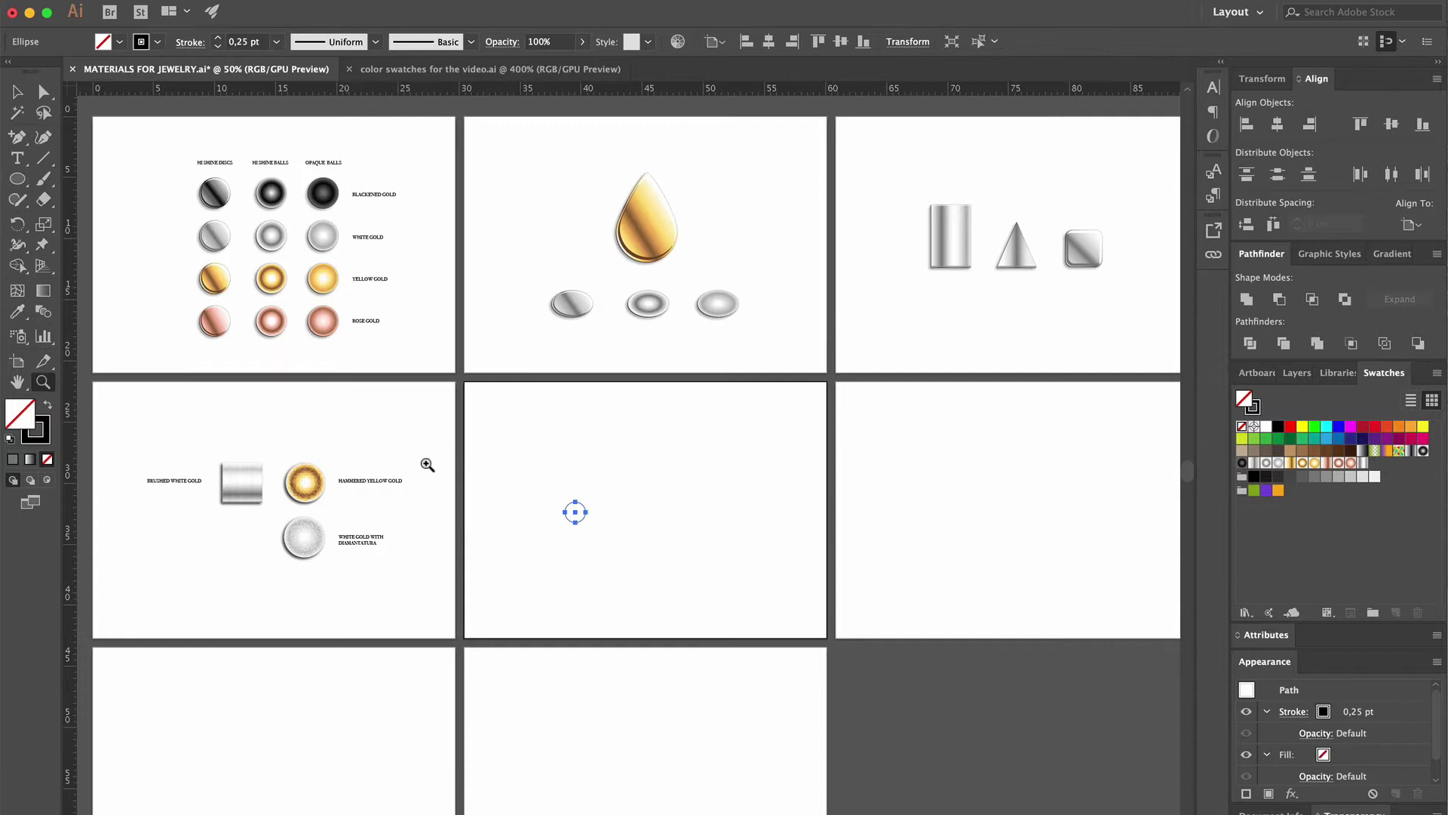
pyautogui.click(553, 501)
pyautogui.click(658, 490)
pyautogui.click(615, 510)
pyautogui.click(621, 511)
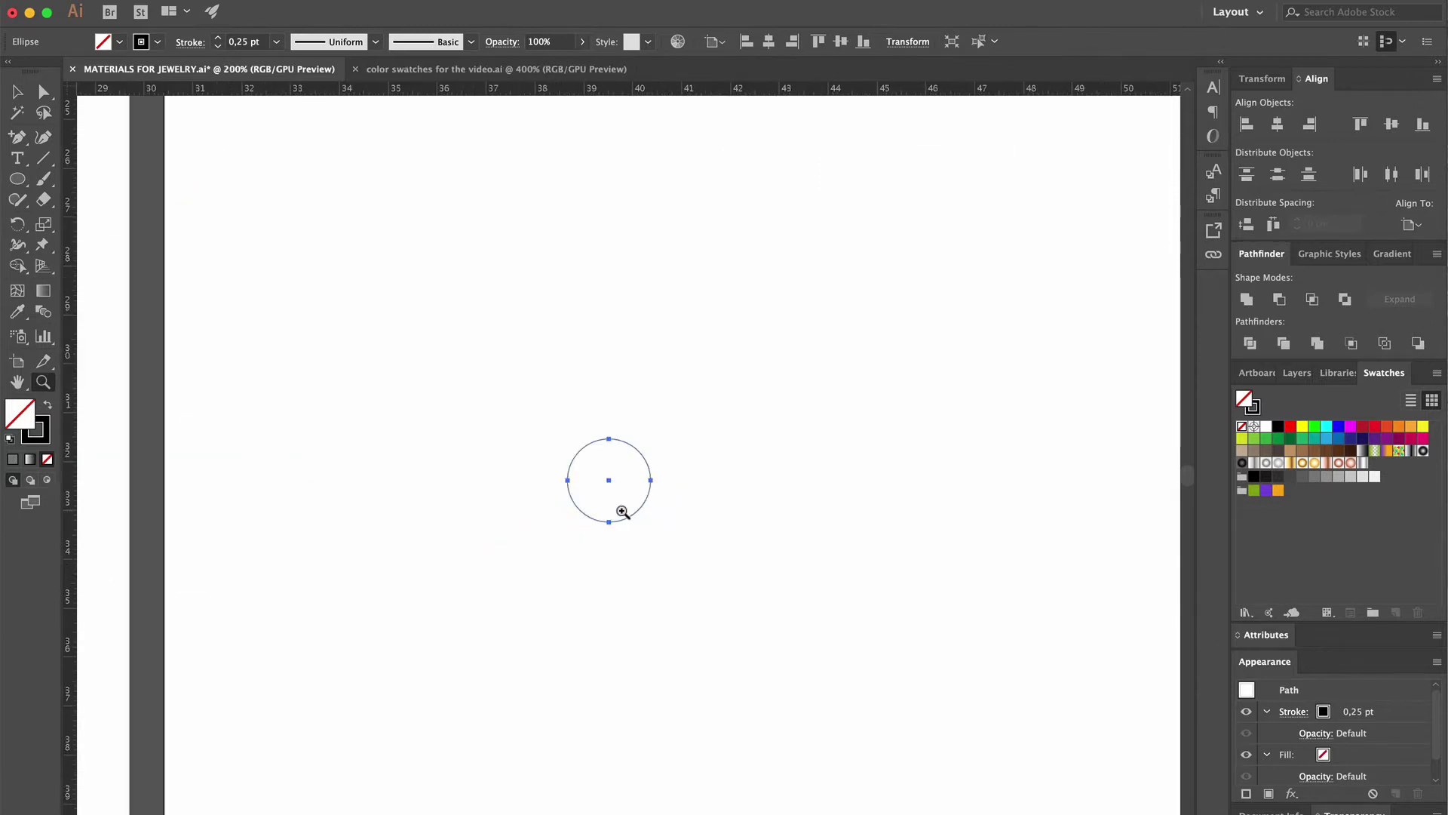
pyautogui.click(14, 92)
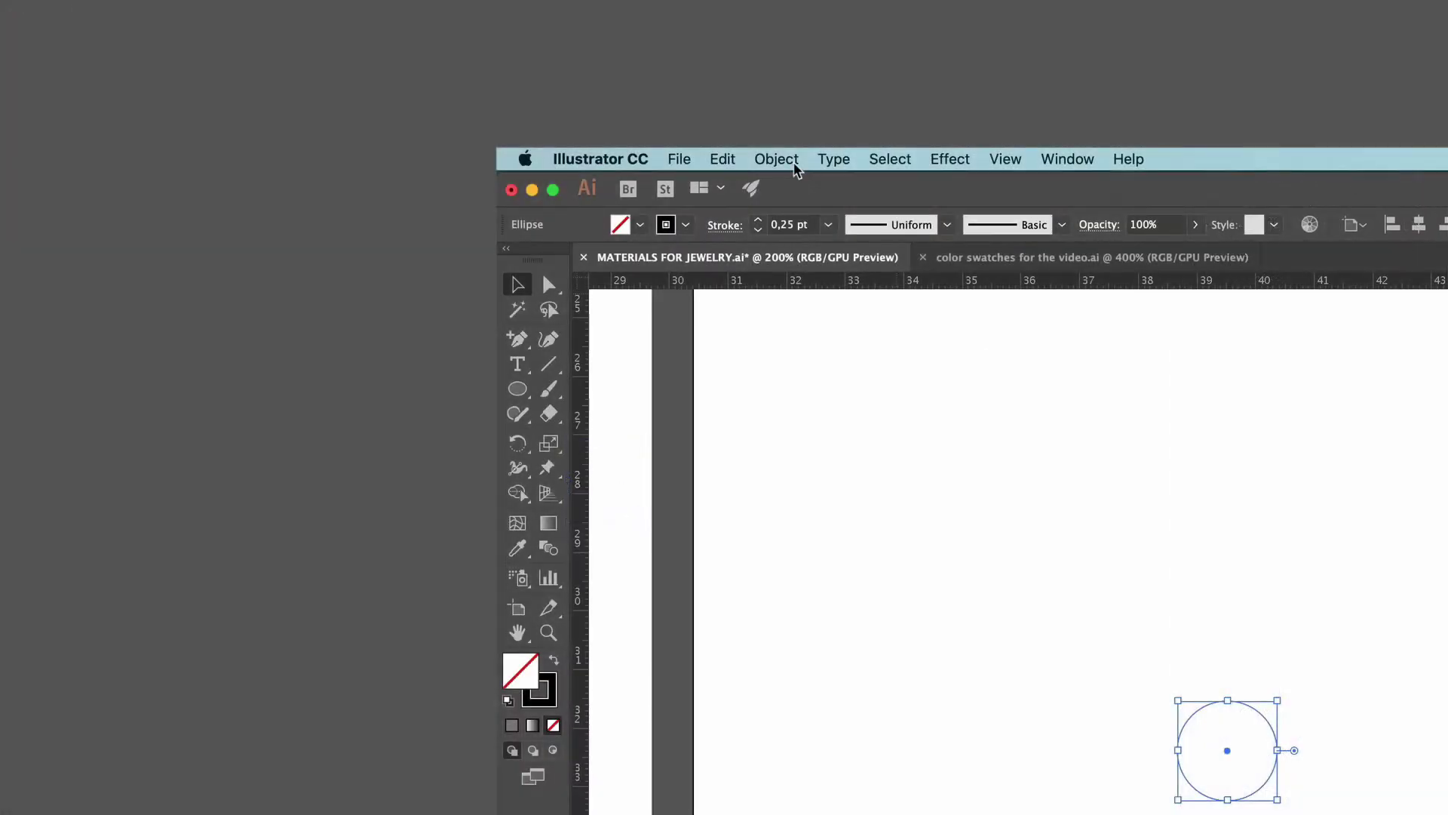
pyautogui.click(794, 165)
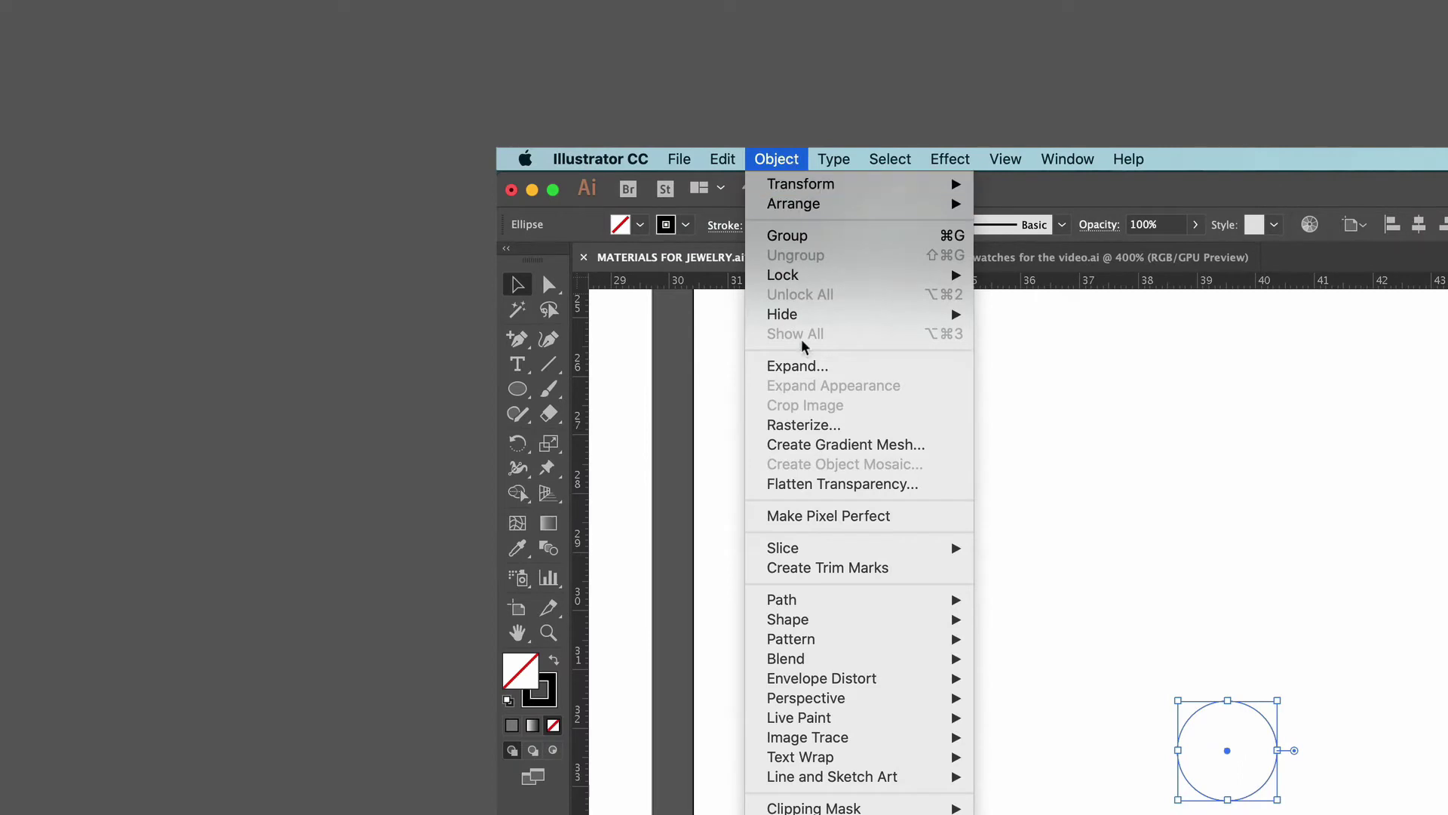
pyautogui.moveTo(875, 608)
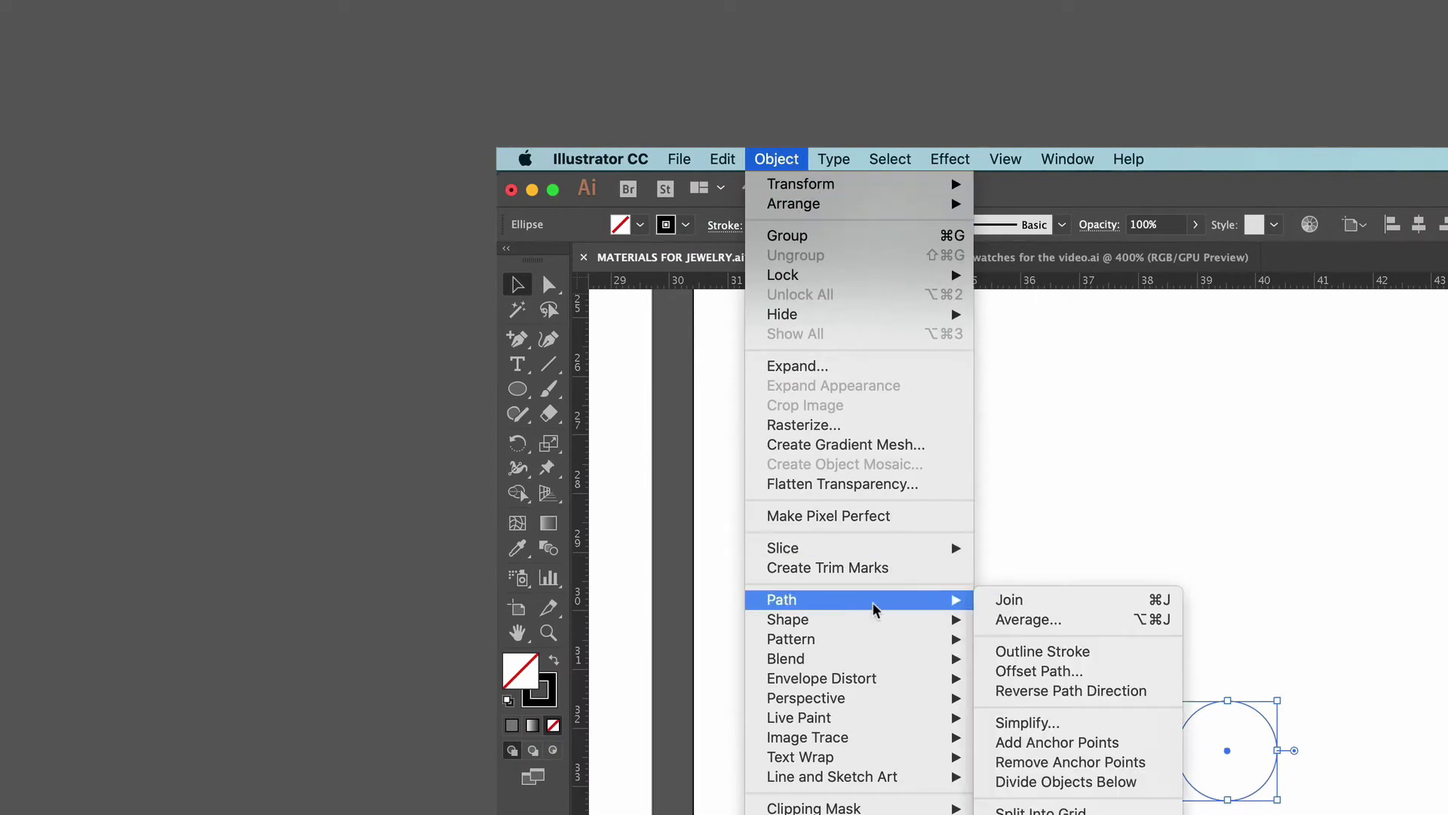
pyautogui.click(1065, 669)
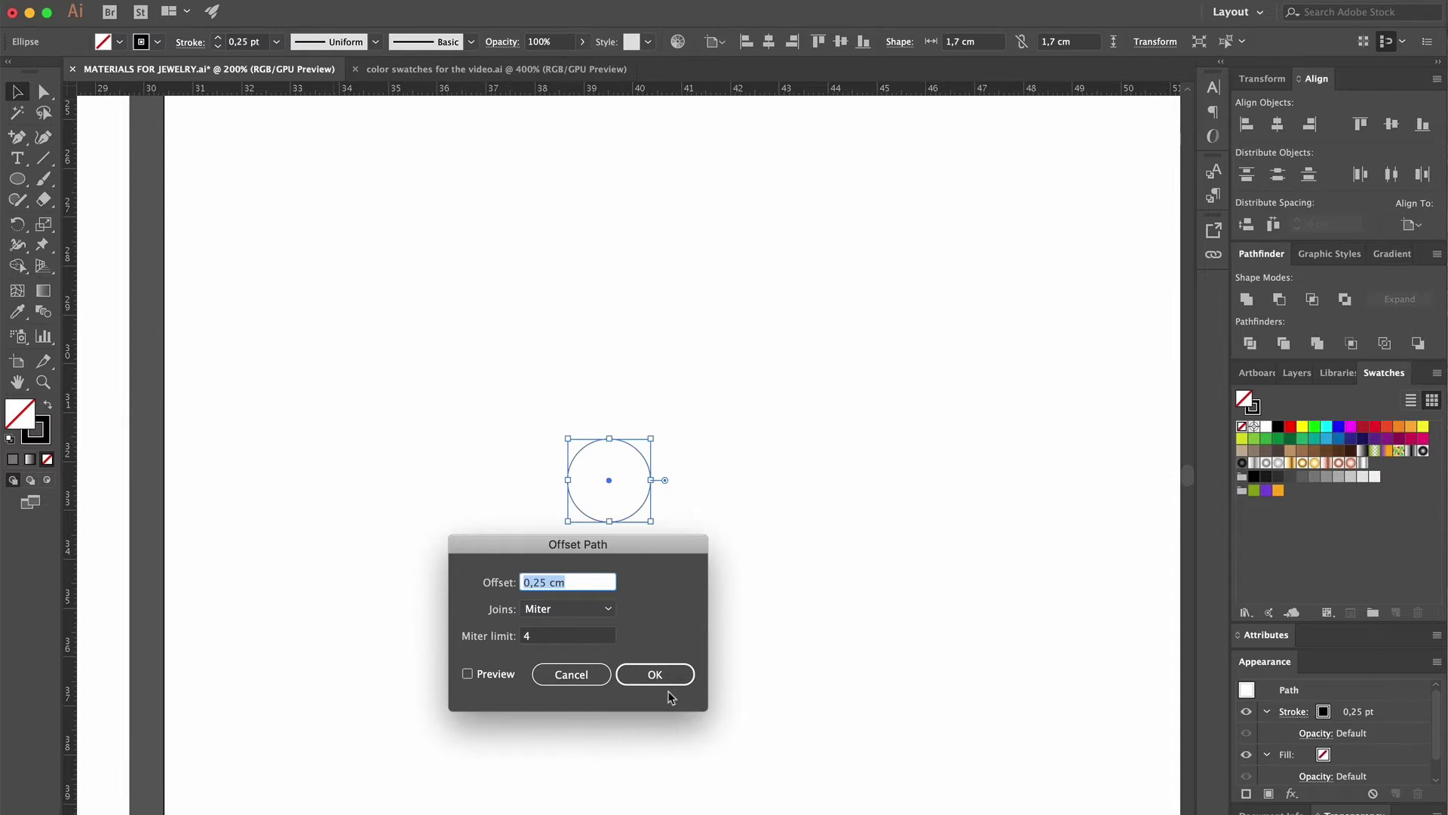
pyautogui.click(662, 683)
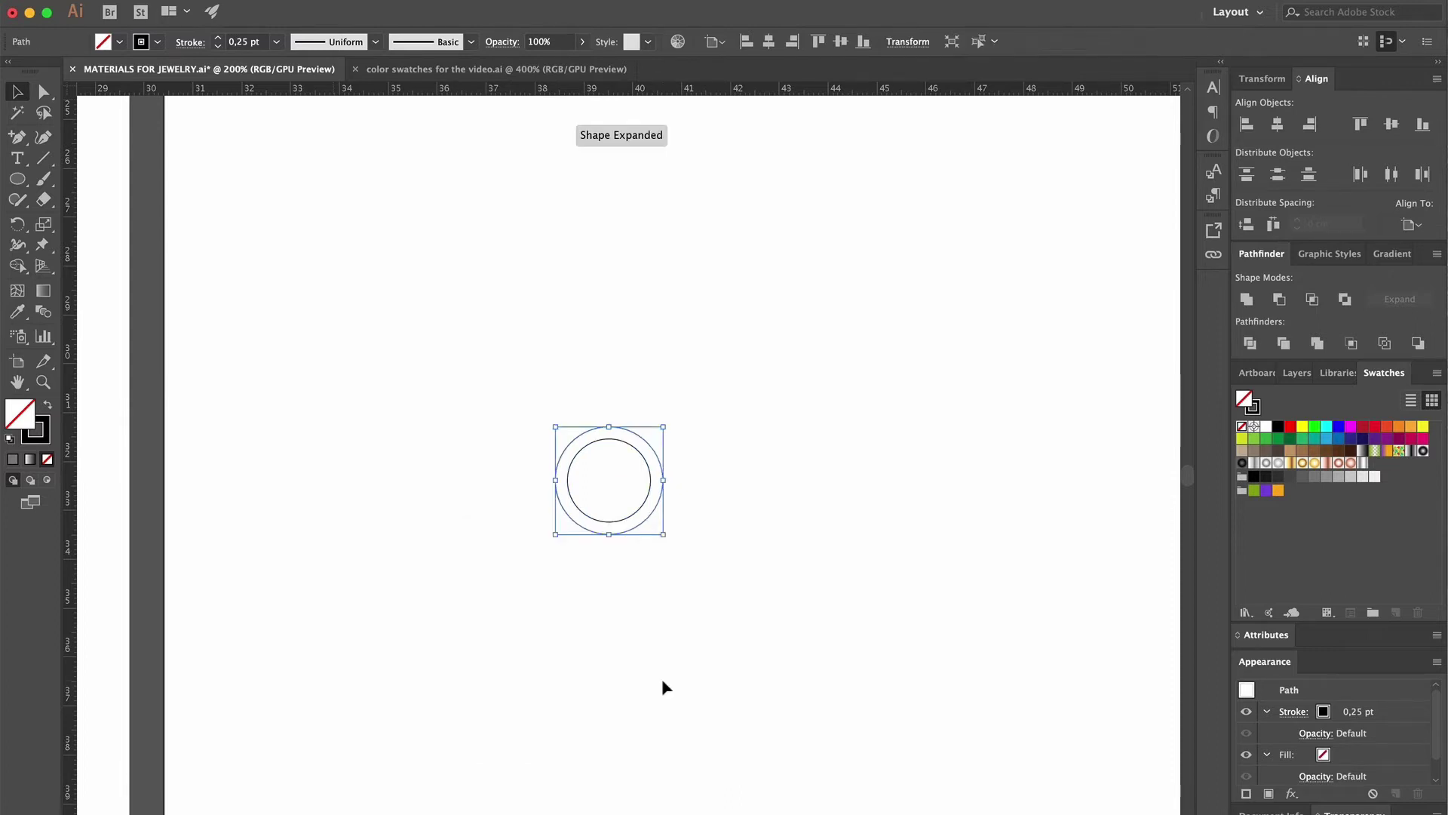
pyautogui.click(661, 682)
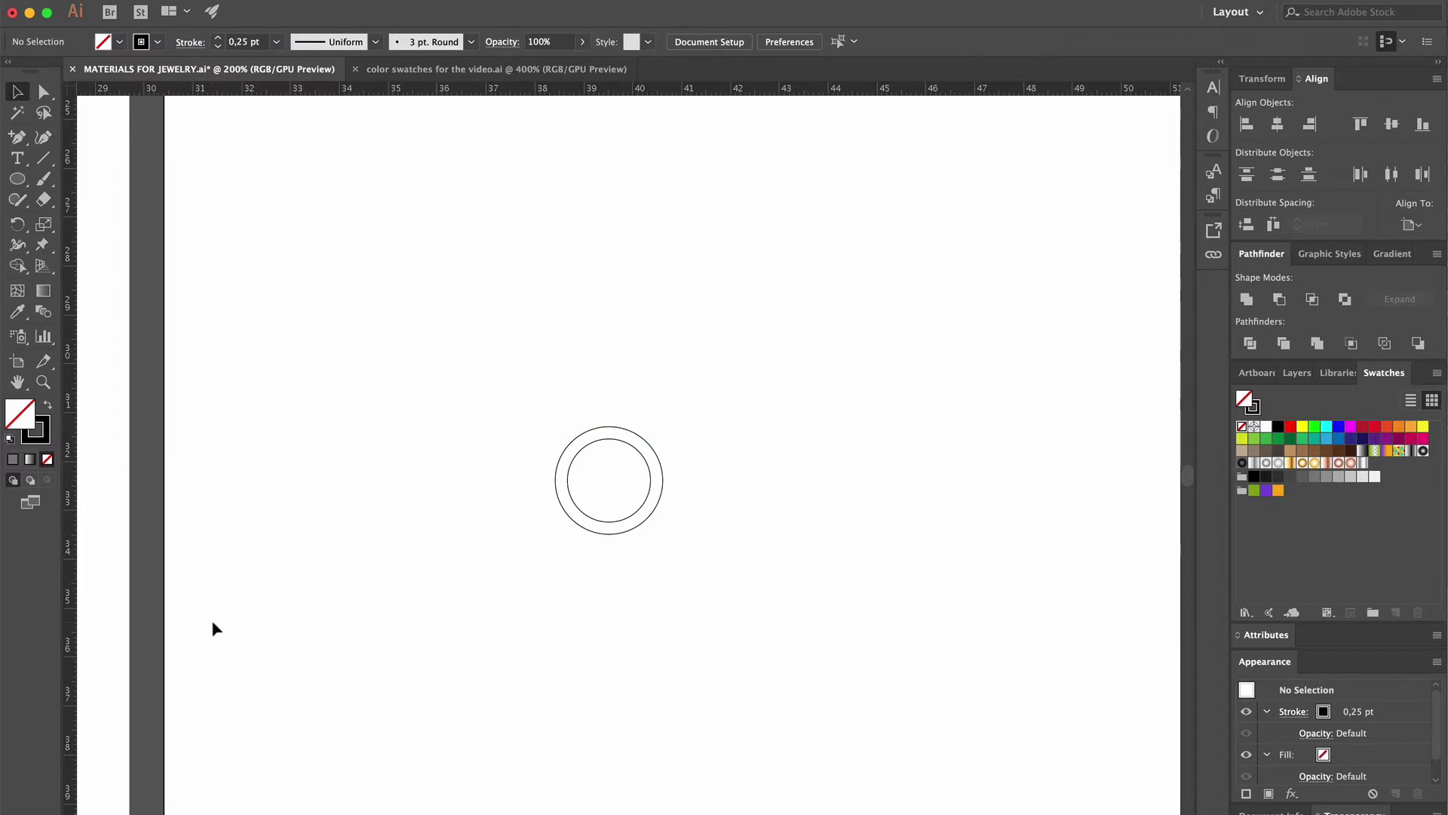
# Place two vertical guides tangent to the left and right edges of the outer circle
pyautogui.moveTo(73, 630); pyautogui.dragTo(555, 616)
pyautogui.moveTo(75, 632); pyautogui.dragTo(663, 631)
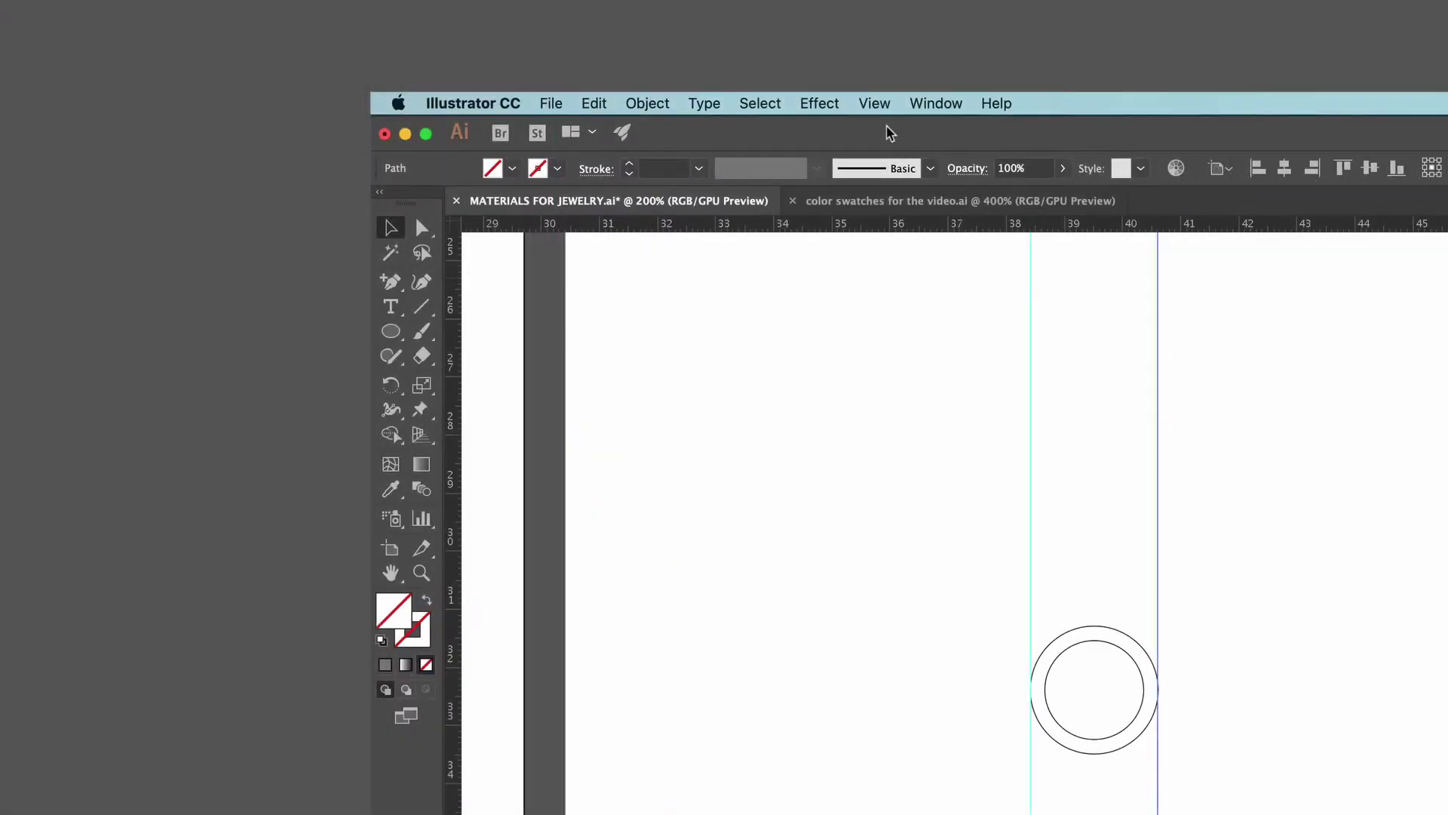
# Hide the rulers and show them again
pyautogui.click(876, 104)
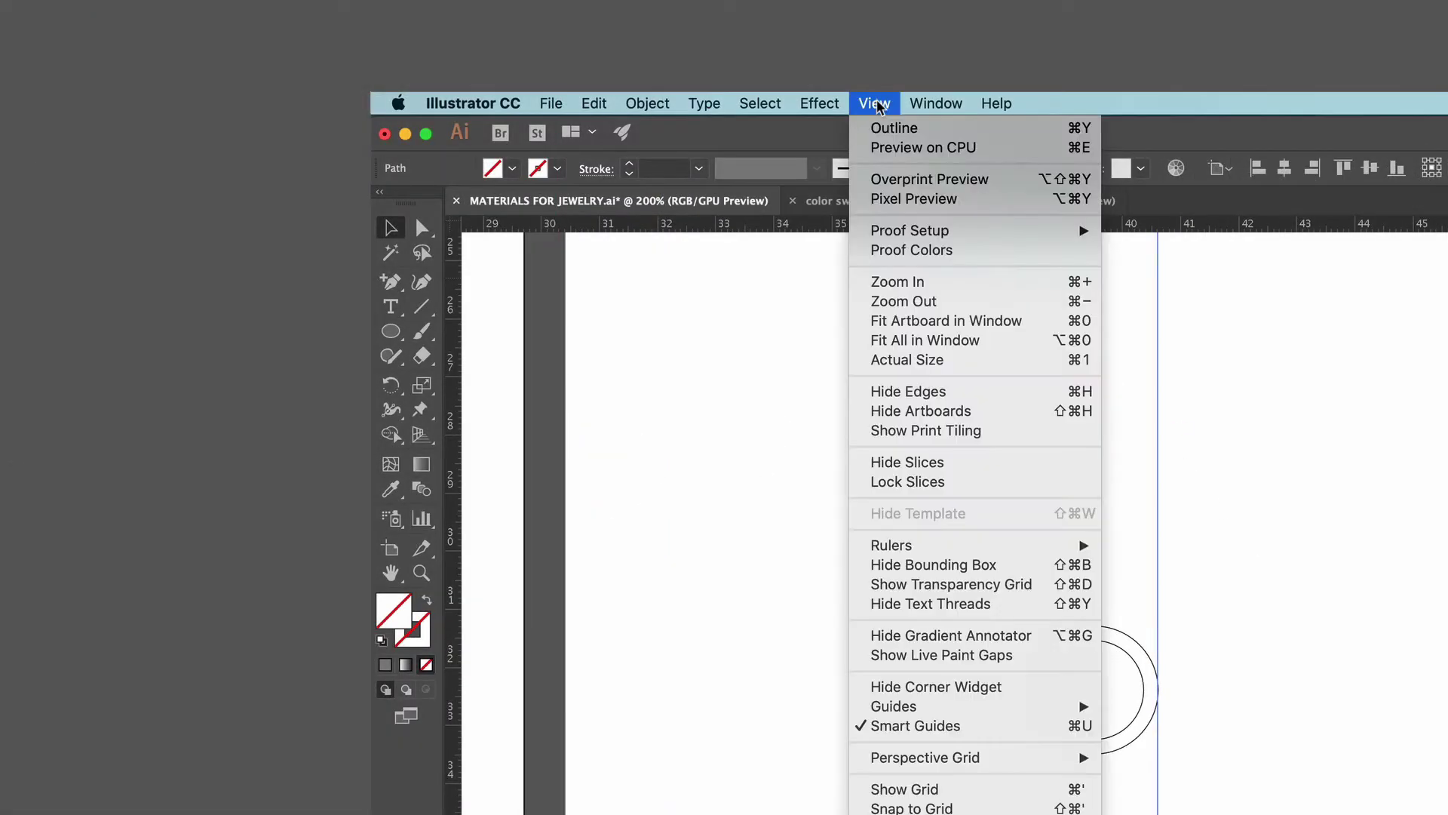
pyautogui.moveTo(931, 544)
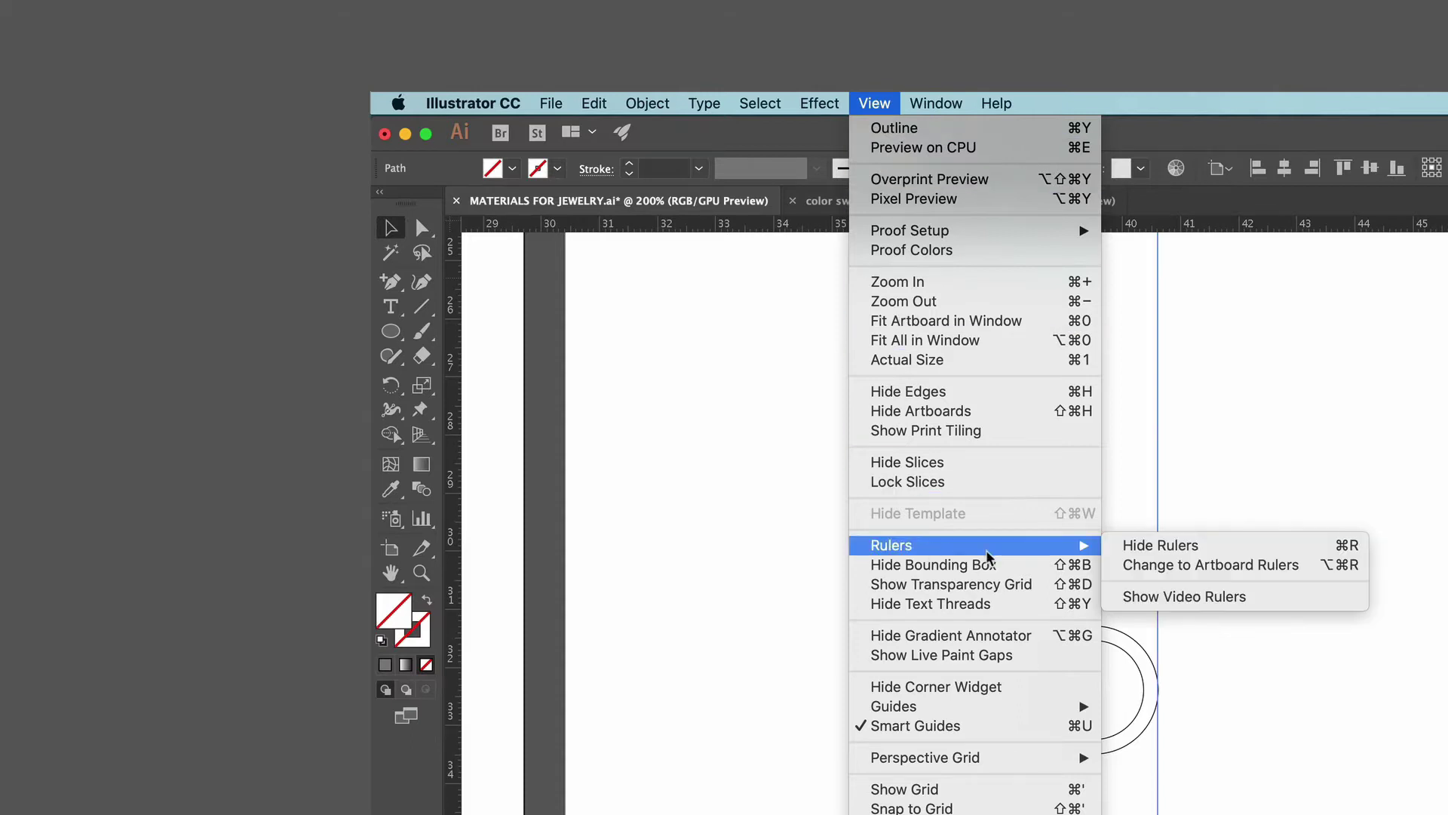
pyautogui.click(1154, 546)
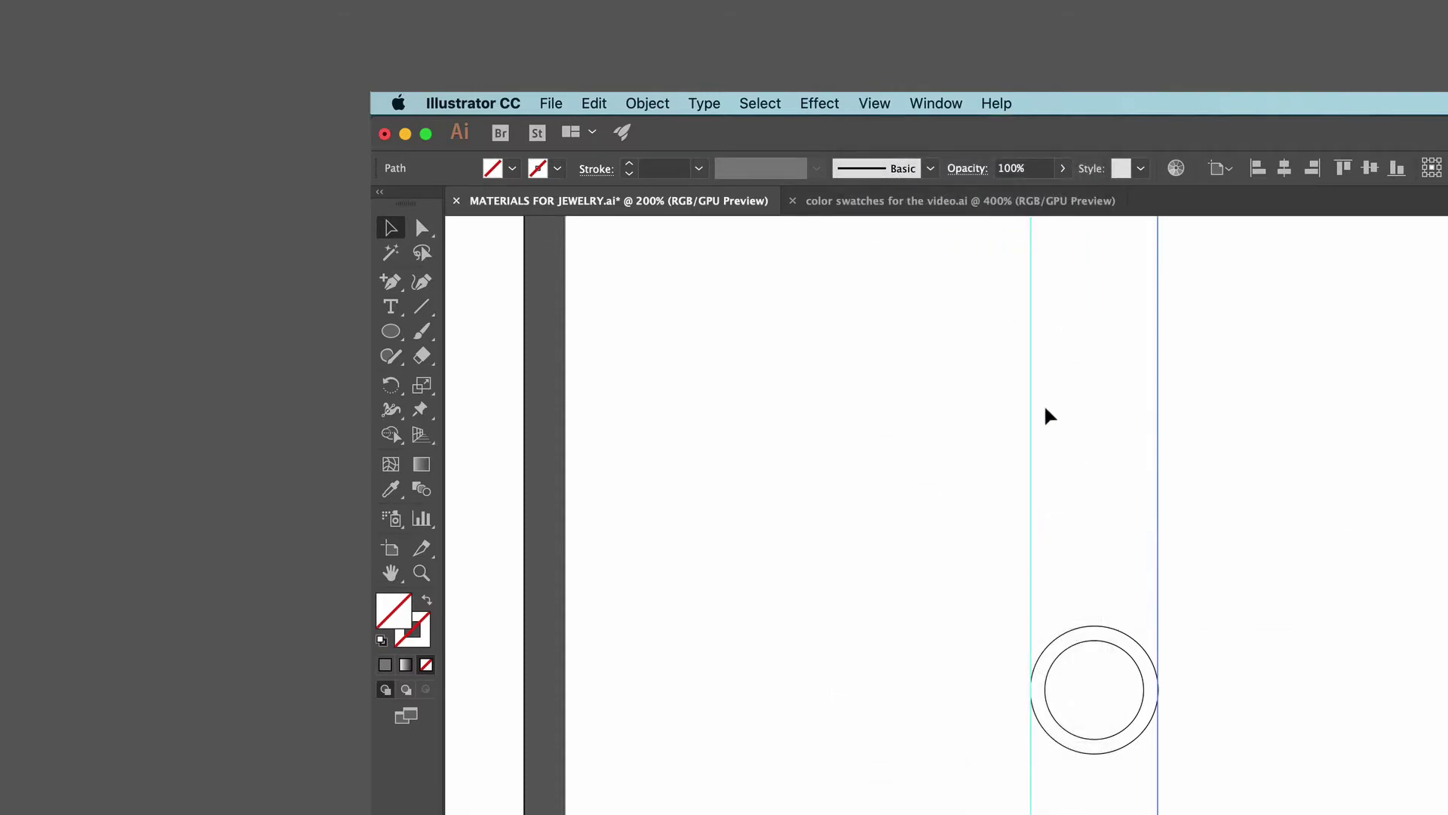
pyautogui.click(875, 105)
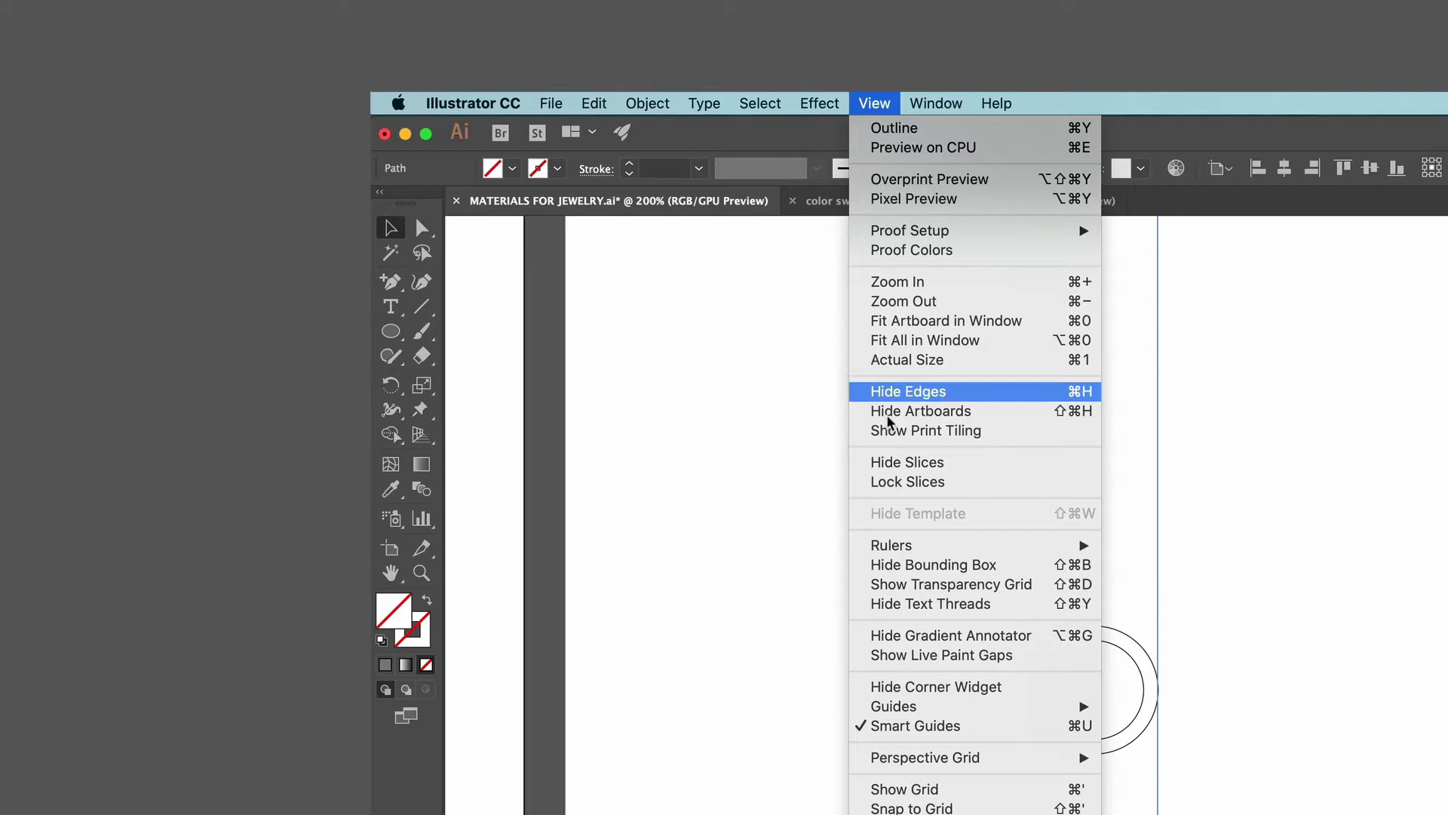
pyautogui.moveTo(921, 546)
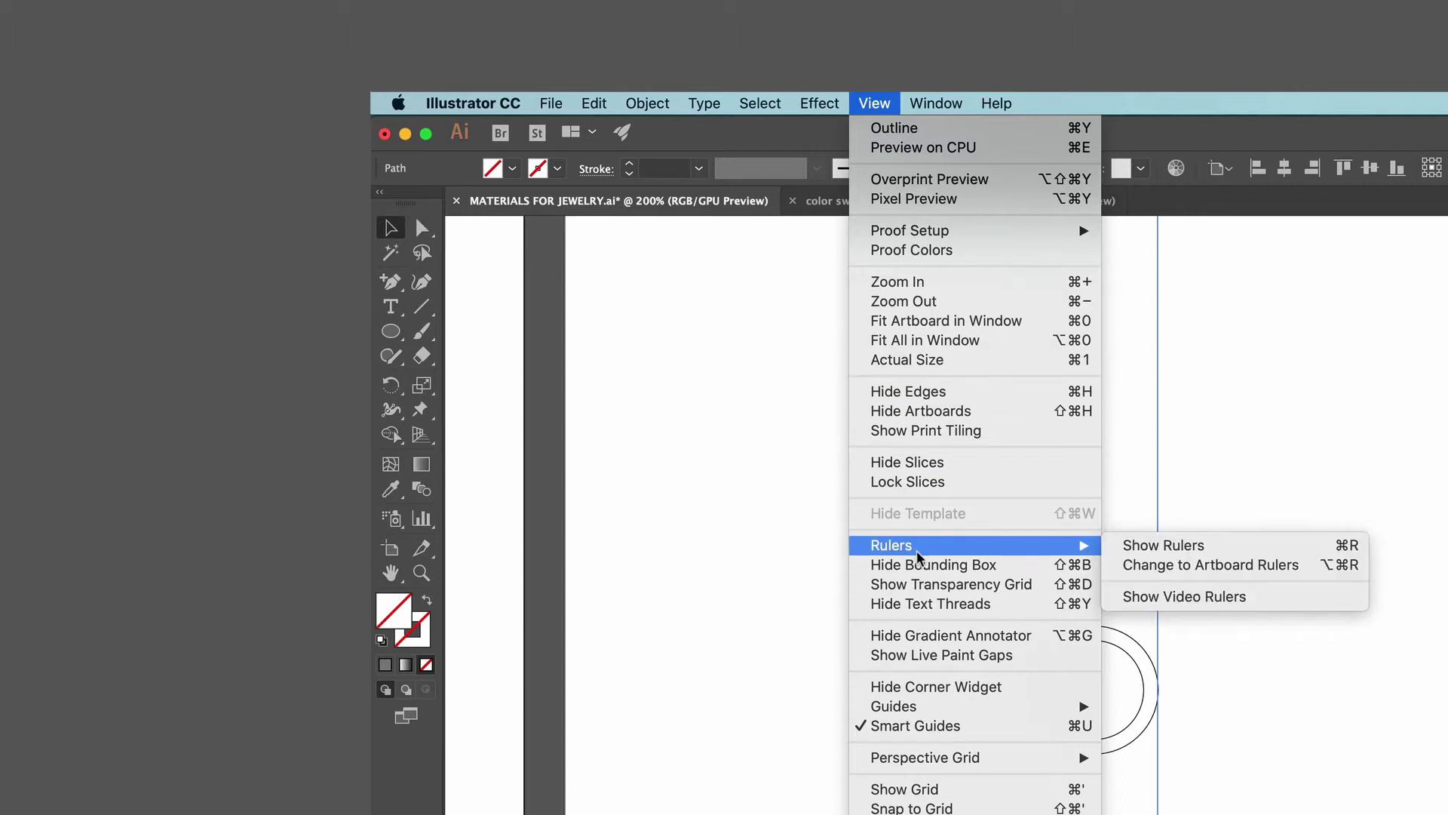
pyautogui.click(1149, 546)
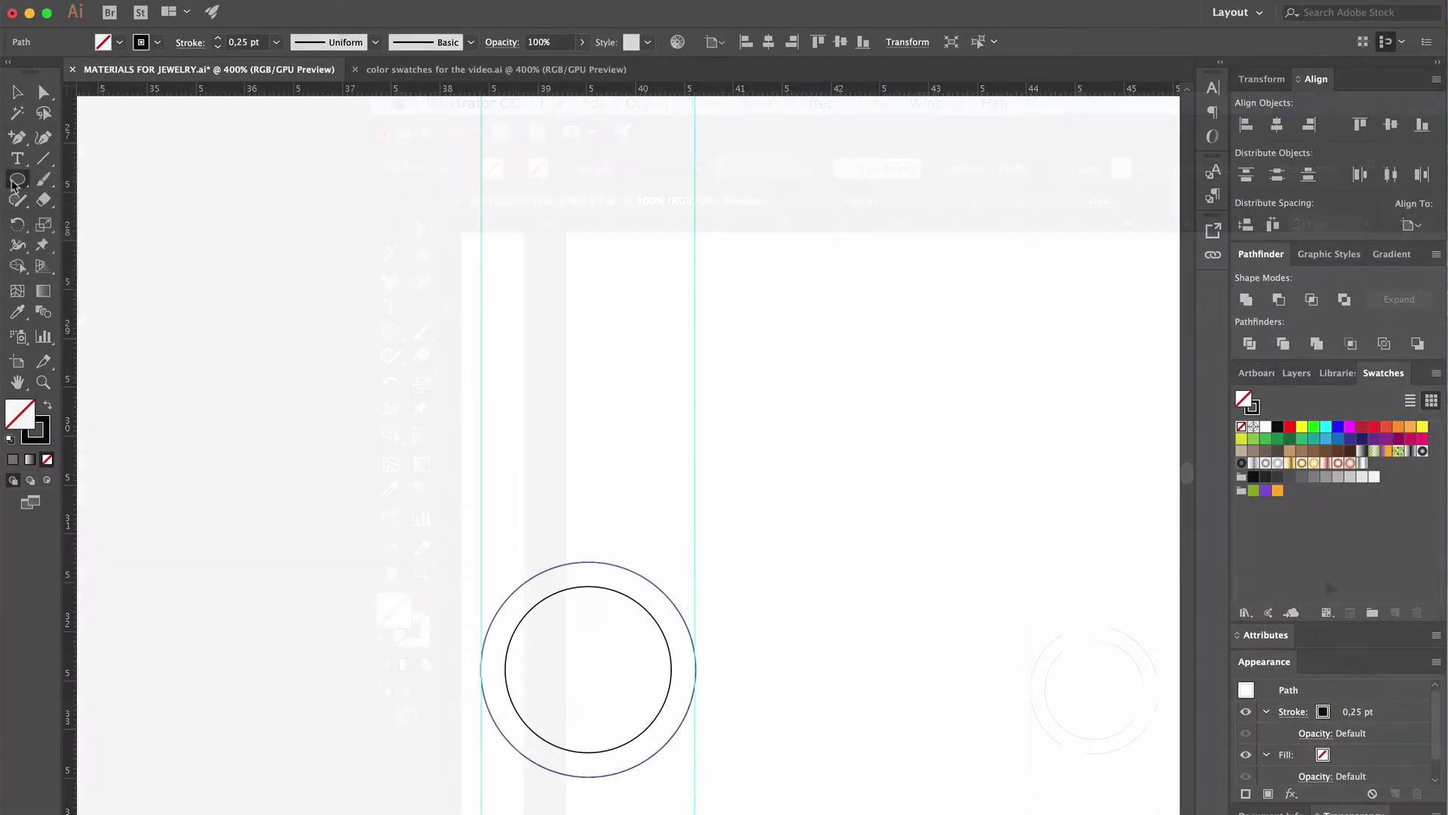
# Draw a rounded rectangle about 2,19 cm wide and 0,39 cm high between the guides, above the circles
pyautogui.click(15, 181)
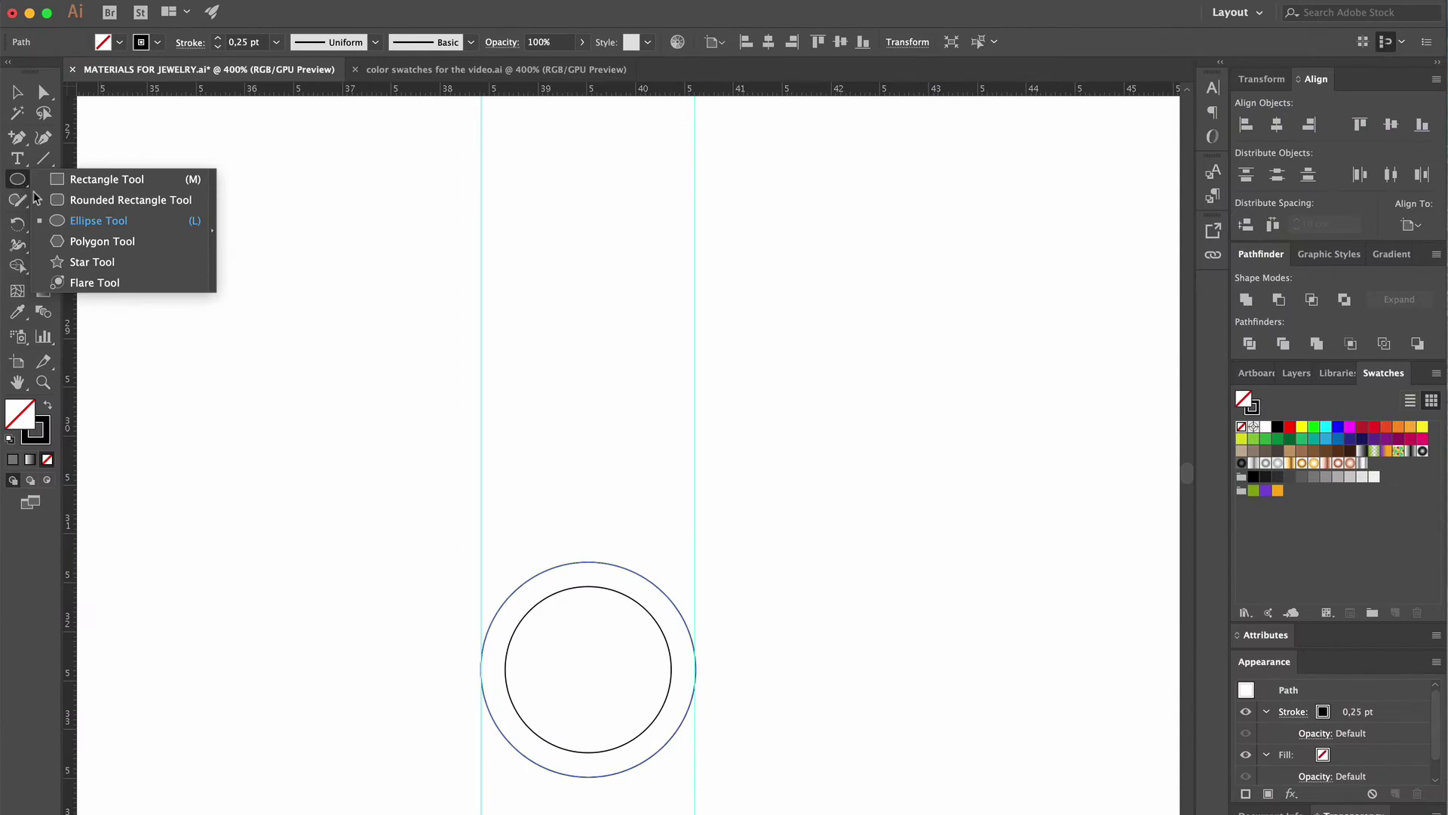
pyautogui.click(60, 200)
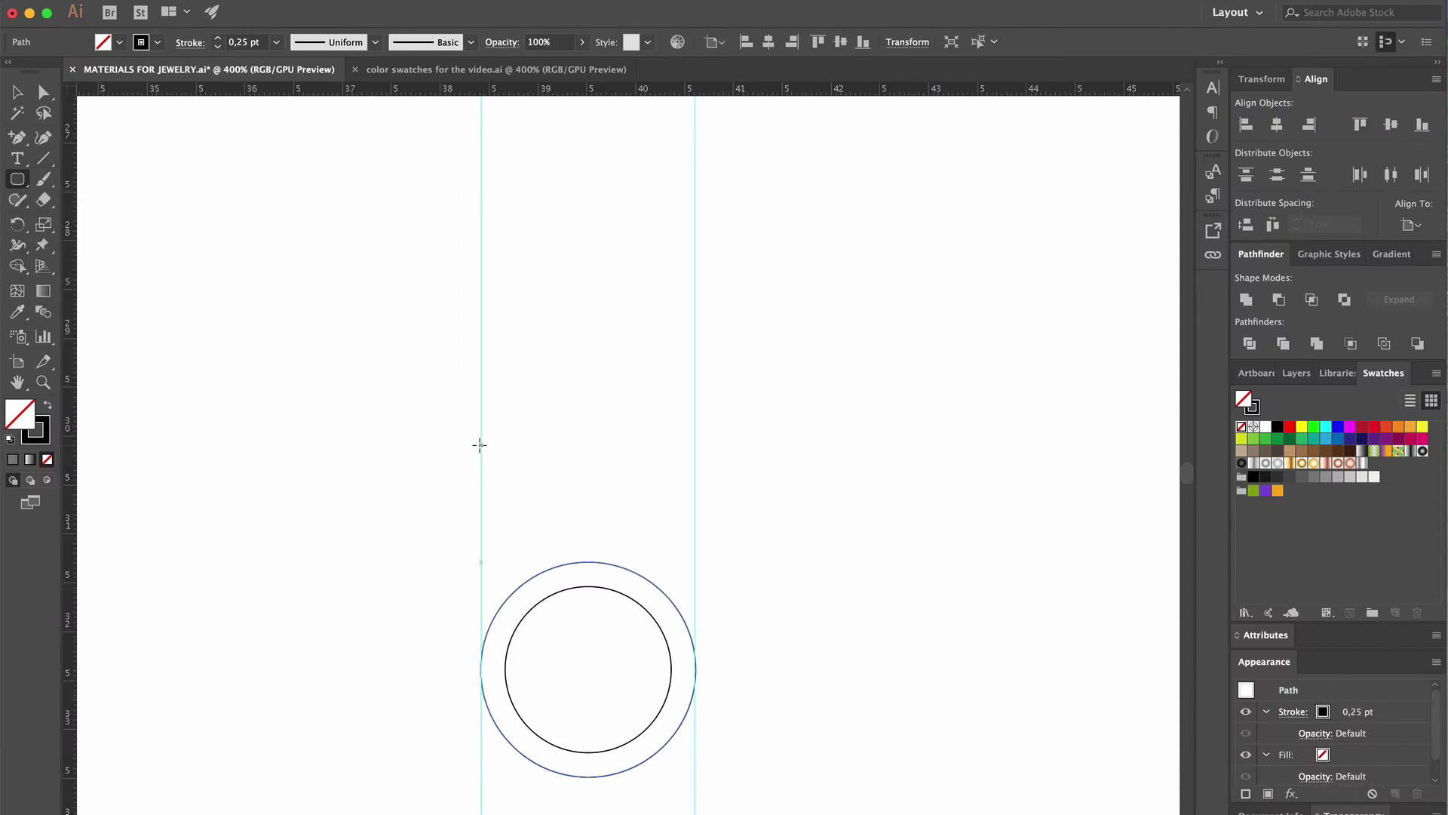
pyautogui.moveTo(481, 445); pyautogui.dragTo(701, 489)
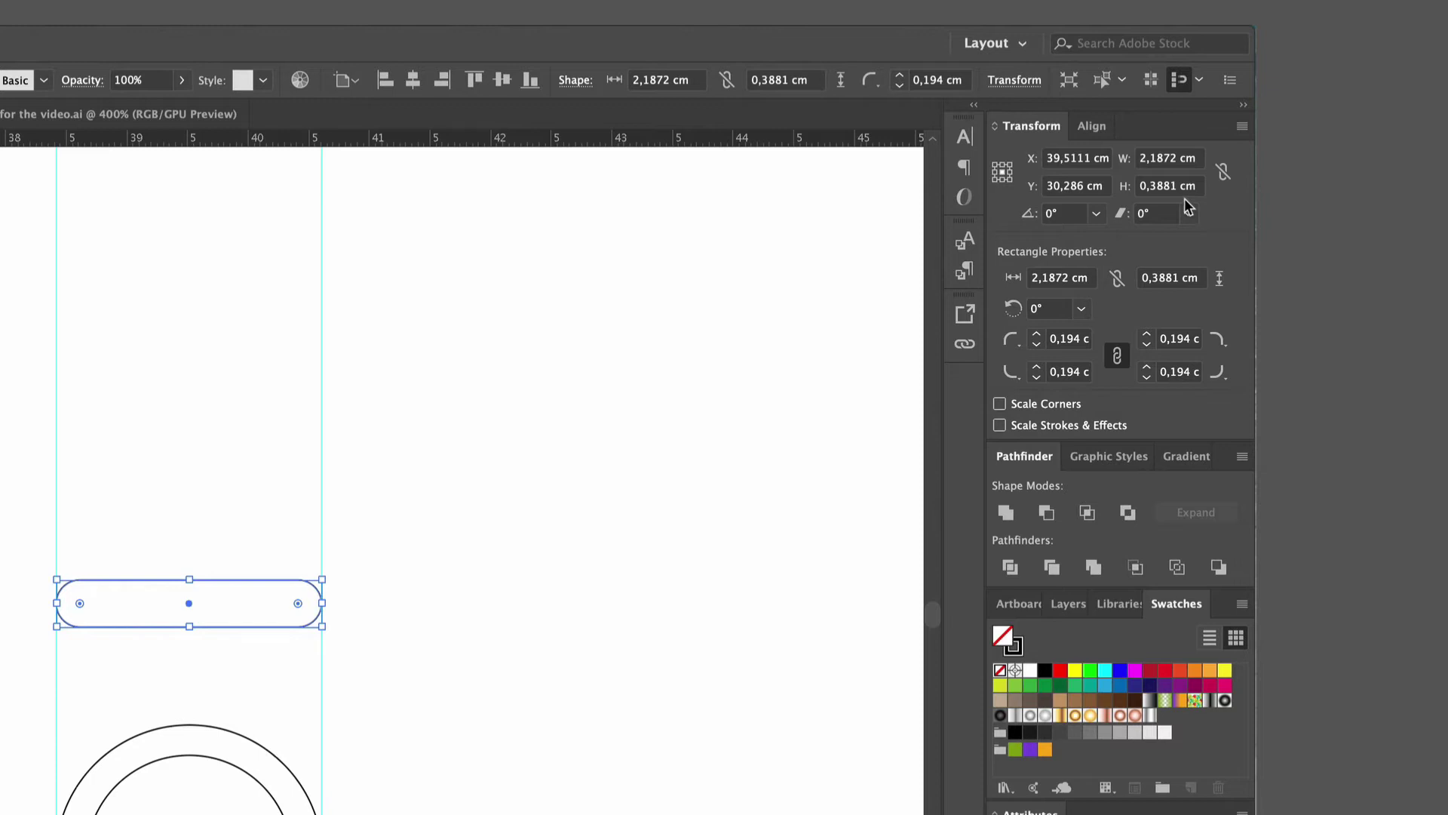
# Set the rounded rectangle's height to 0,4 cm
pyautogui.moveTo(1152, 185); pyautogui.dragTo(1178, 186)
pyautogui.press('BackSpace')
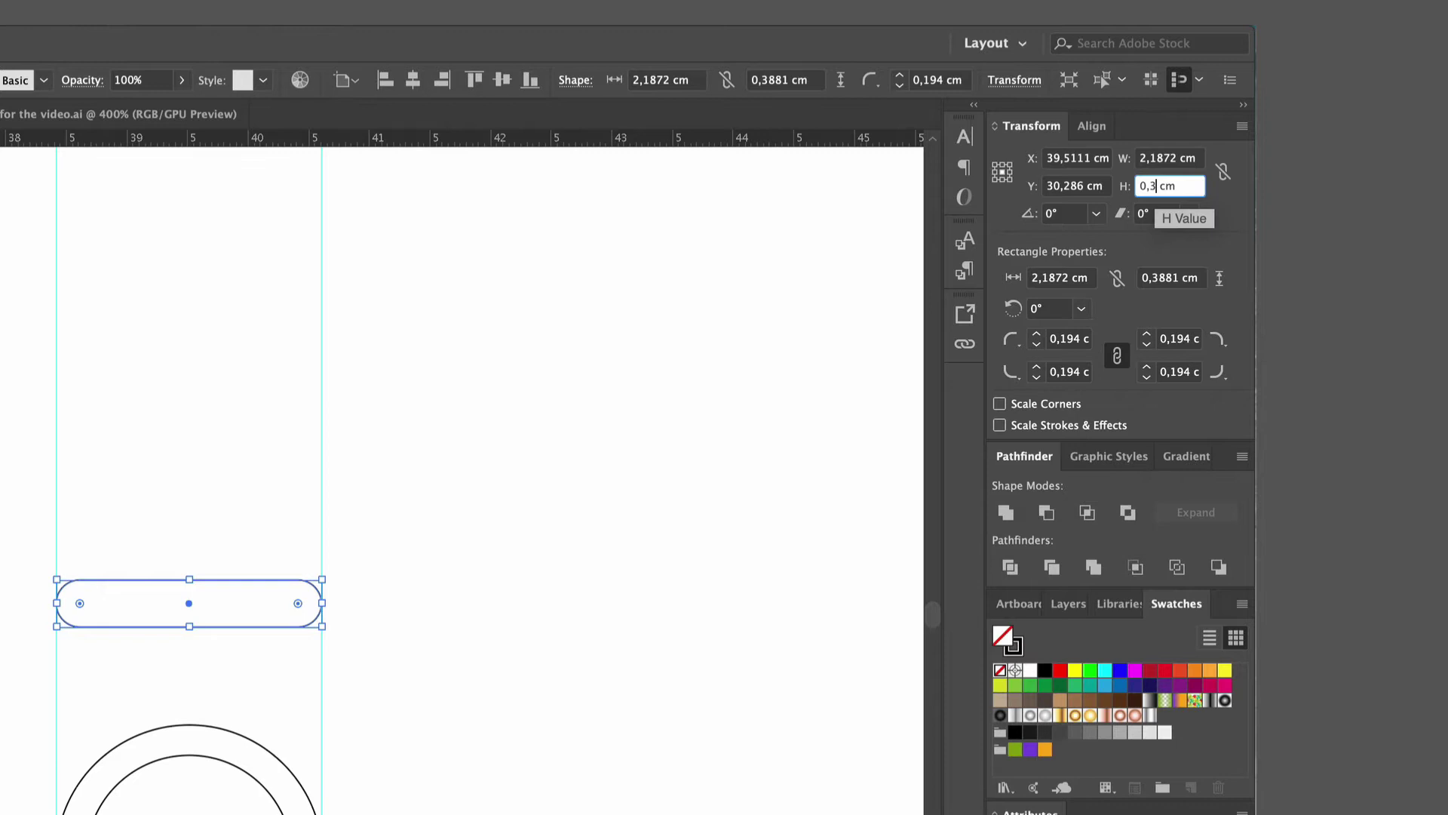
pyautogui.press('BackSpace')
pyautogui.write('4')
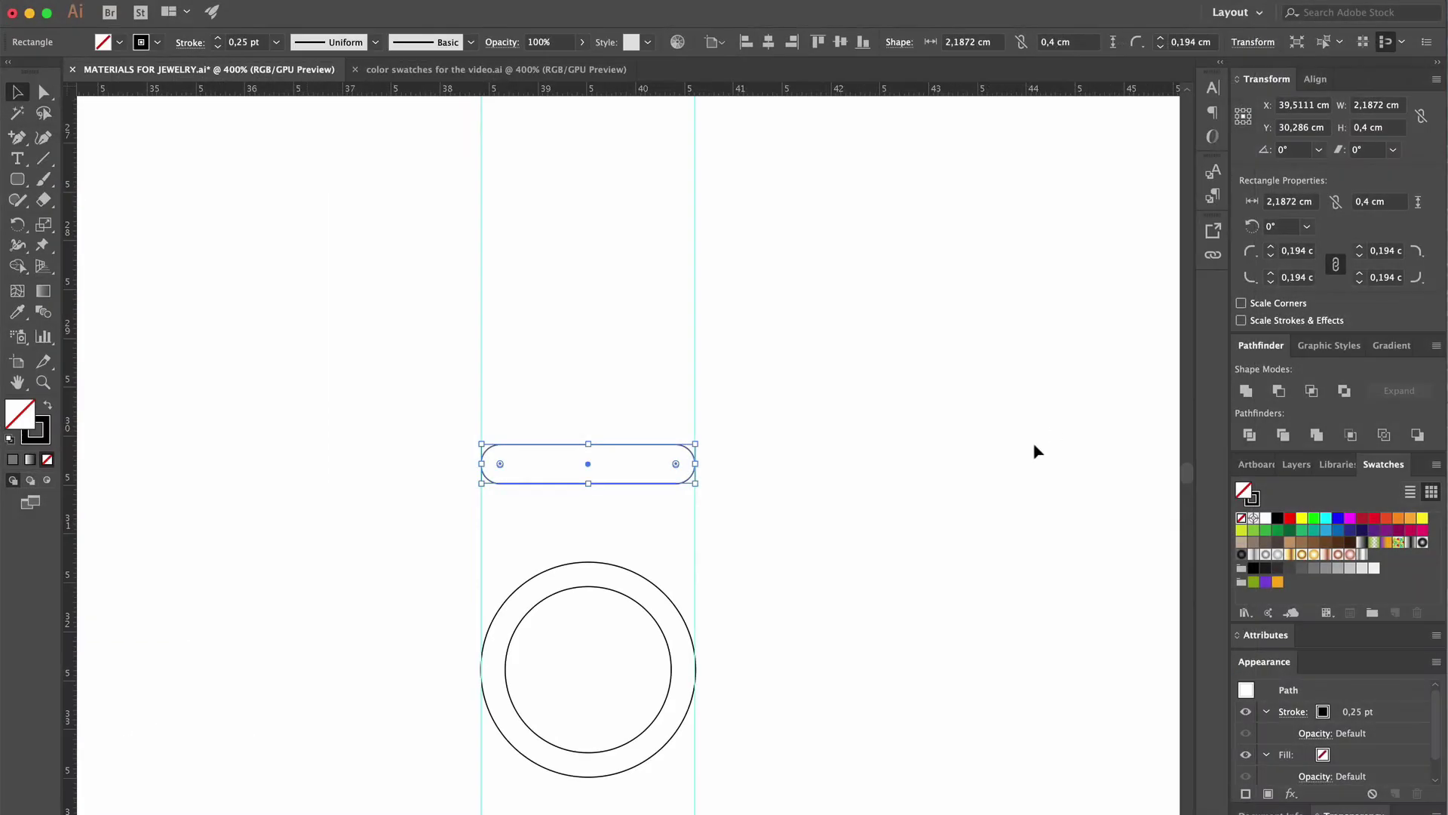
pyautogui.click(1030, 451)
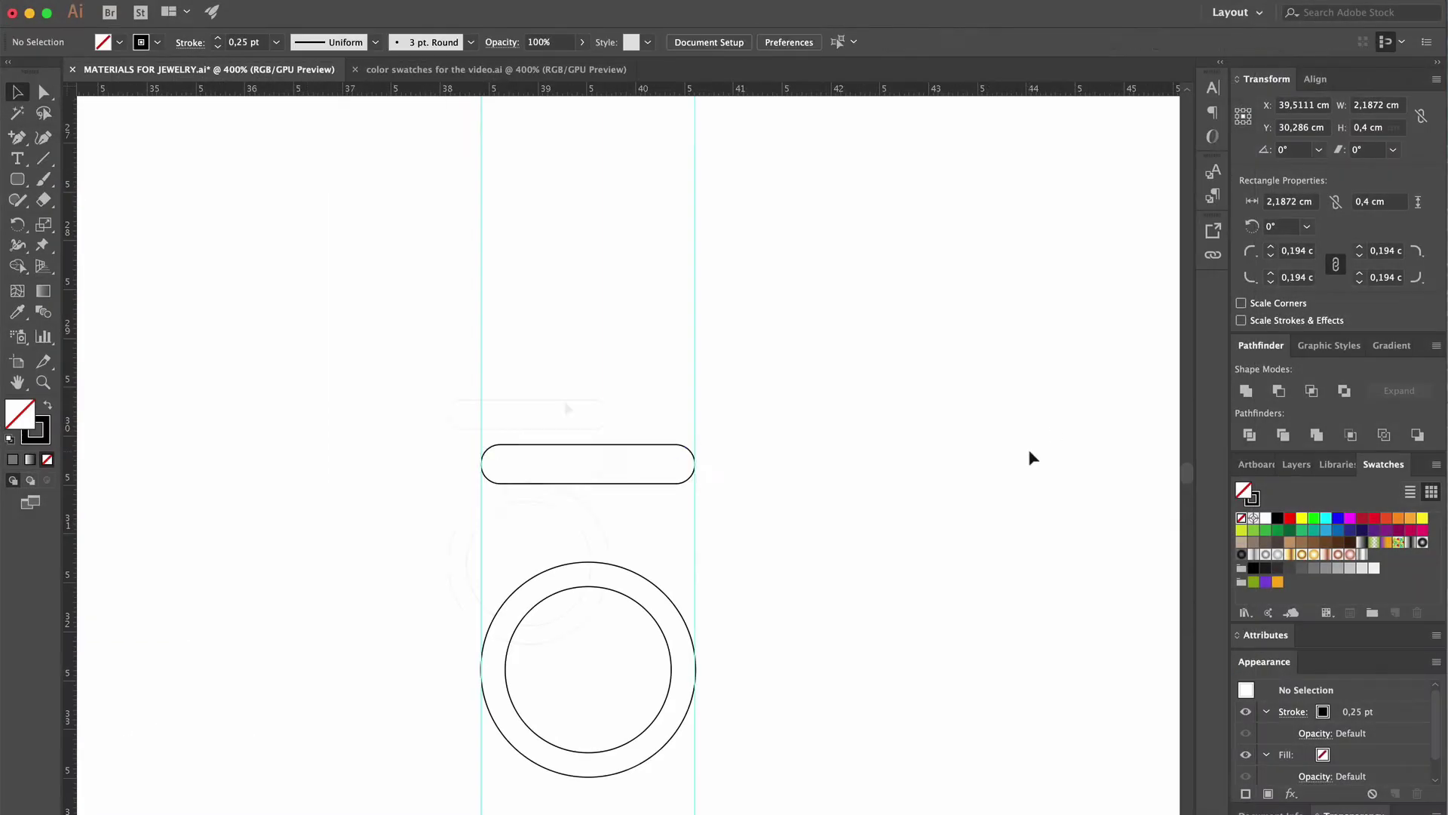
# Move the rounded rectangle slightly closer to the circles and copy the whole set about 3,5 cm to the left
pyautogui.press('super+grave')
pyautogui.moveTo(568, 408); pyautogui.dragTo(568, 422)
pyautogui.click(501, 369)
pyautogui.moveTo(494, 375); pyautogui.dragTo(573, 677)
pyautogui.moveTo(573, 518); pyautogui.dragTo(315, 517)
pyautogui.click(697, 492)
# Stretch the rounded rectangle between the guides upward to about 0,85 cm high and reduce its corner radius to about 0,01 cm
pyautogui.click(43, 382)
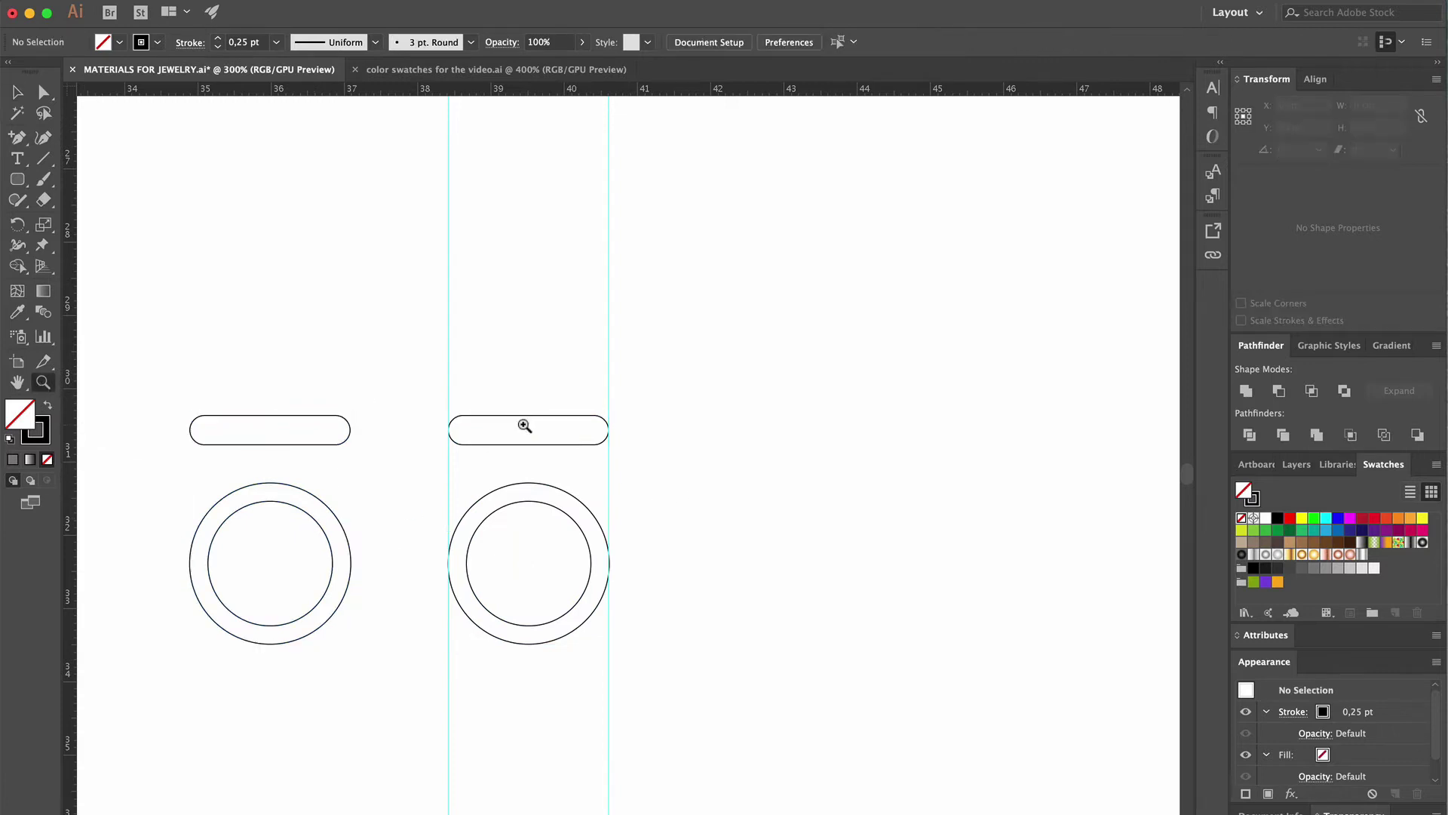
pyautogui.moveTo(523, 420); pyautogui.dragTo(653, 490)
pyautogui.click(603, 469)
pyautogui.click(18, 92)
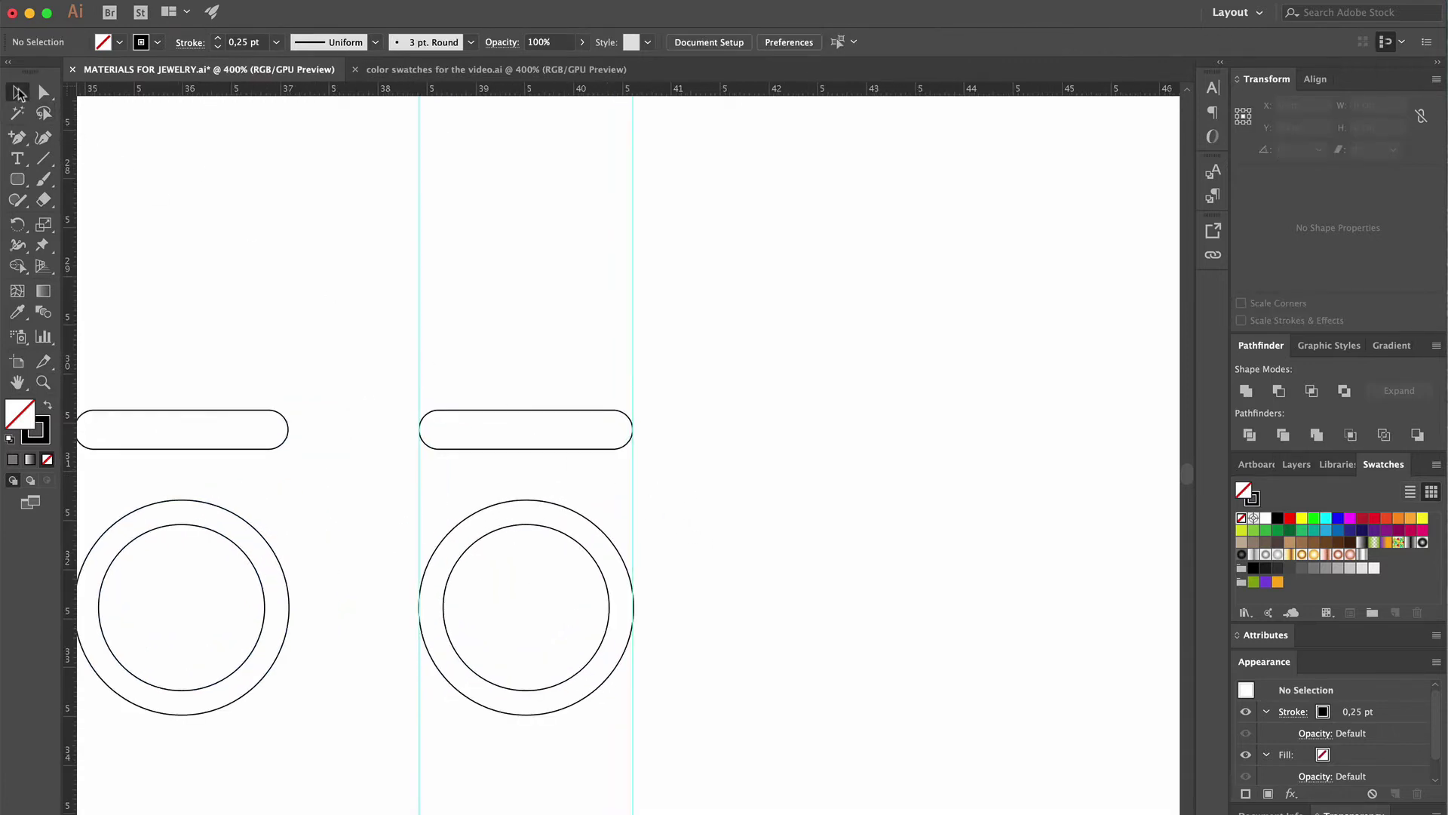
pyautogui.click(531, 409)
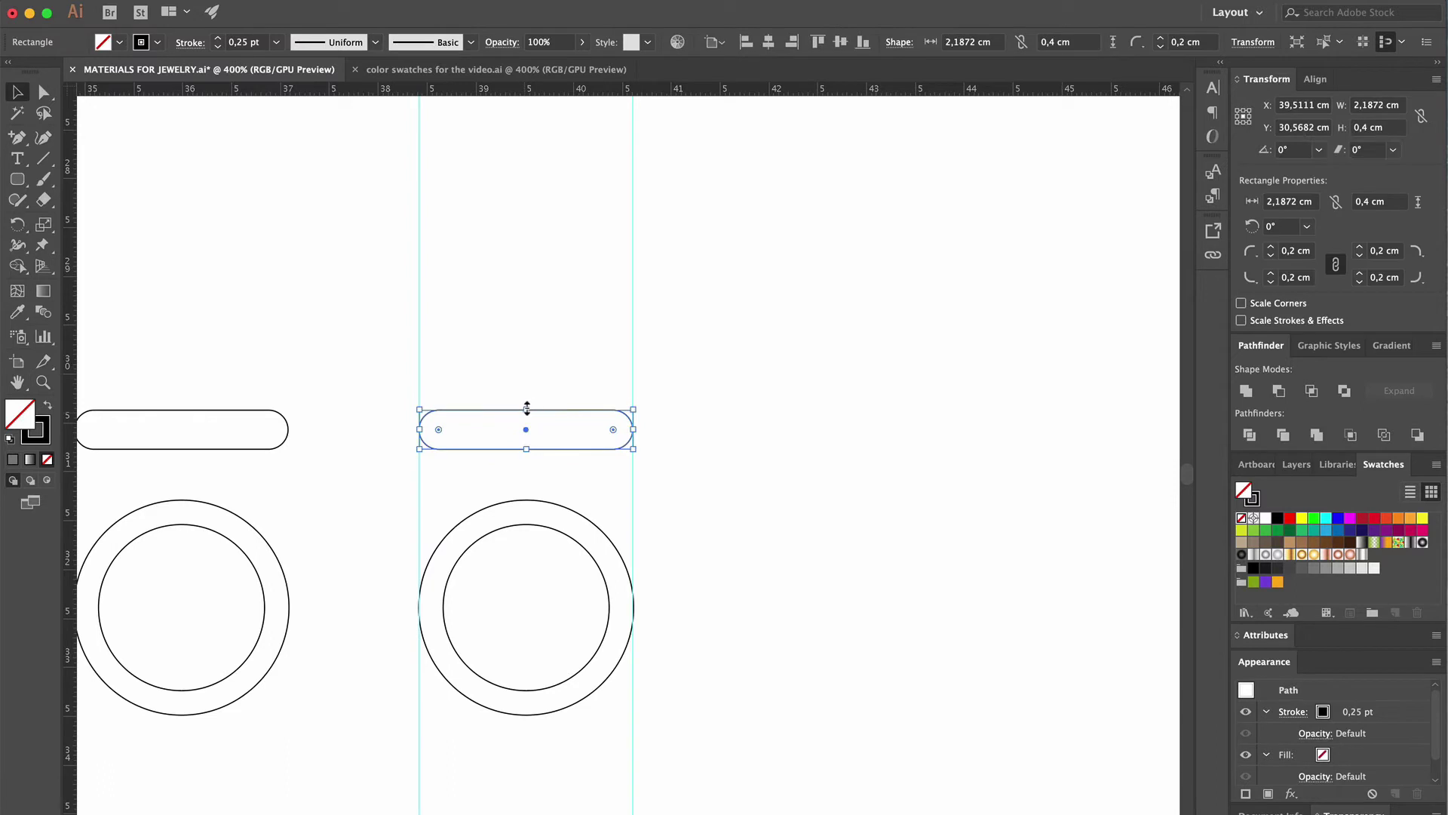
pyautogui.moveTo(527, 408); pyautogui.dragTo(532, 366)
pyautogui.moveTo(438, 385); pyautogui.dragTo(418, 368)
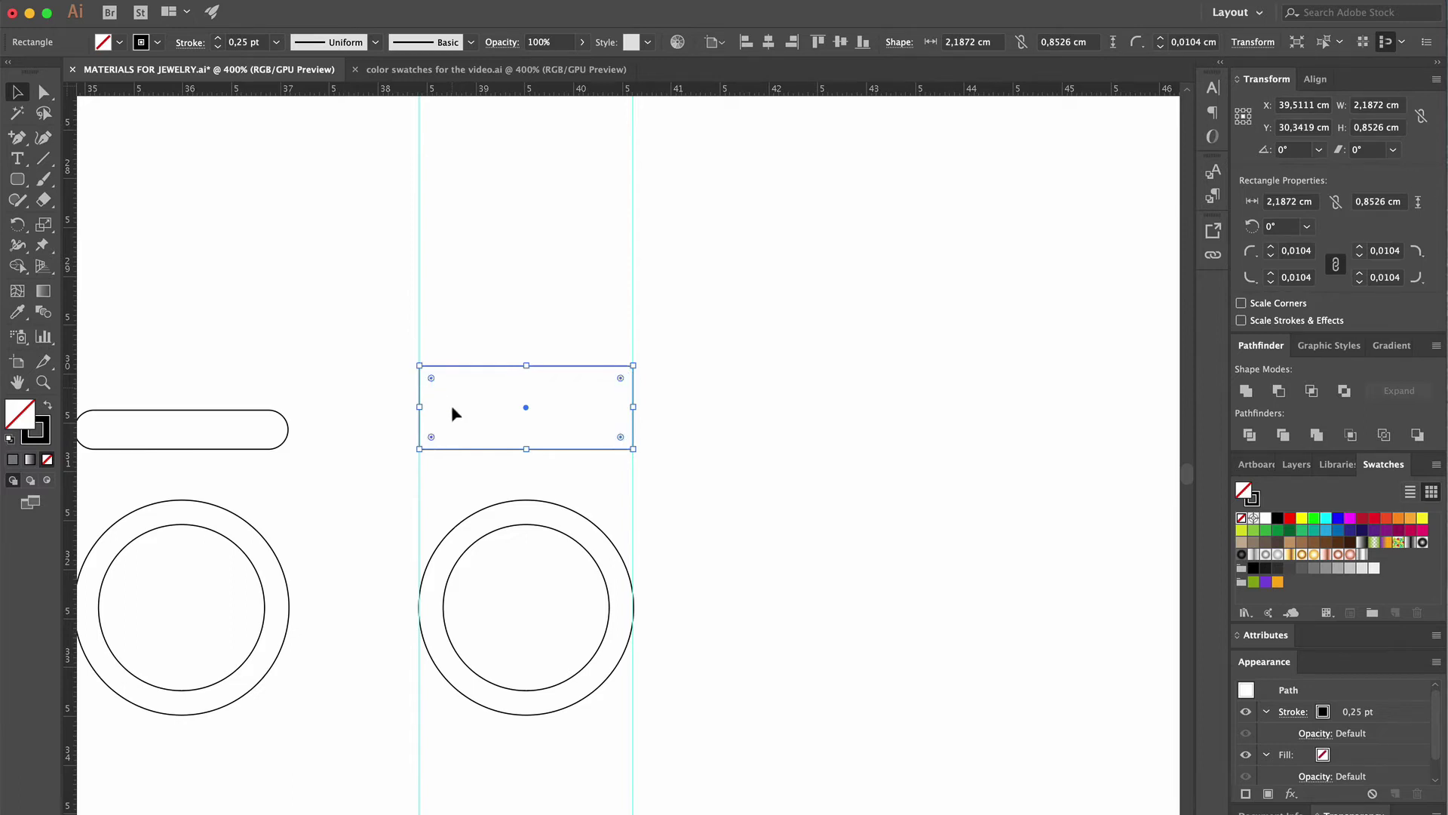
pyautogui.click(706, 328)
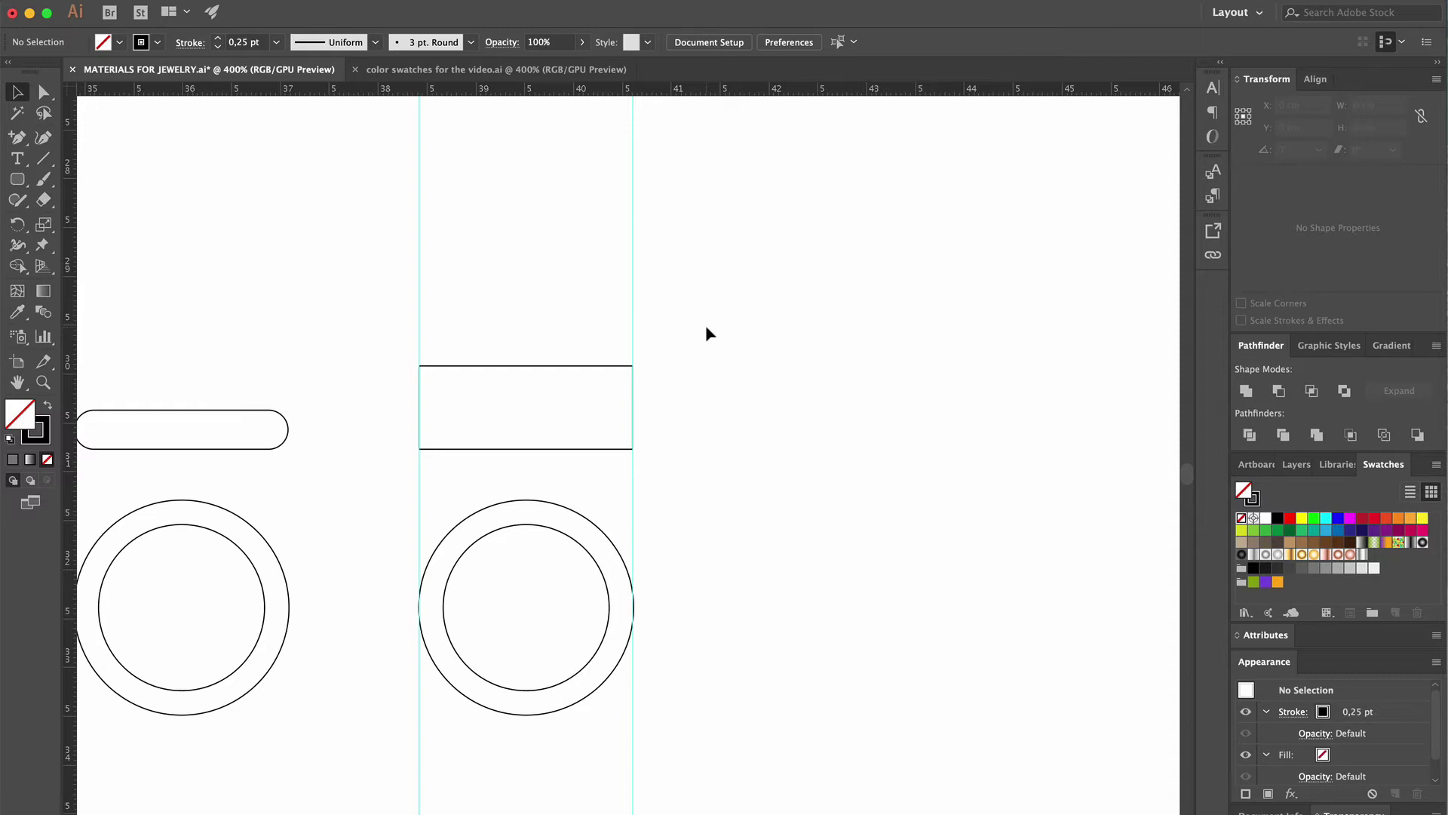
# Copy the rectangle and both circles about 3,5 cm to the right, and delete the original rectangle between the guides
pyautogui.press('super+minus')
pyautogui.moveTo(511, 389); pyautogui.dragTo(584, 586)
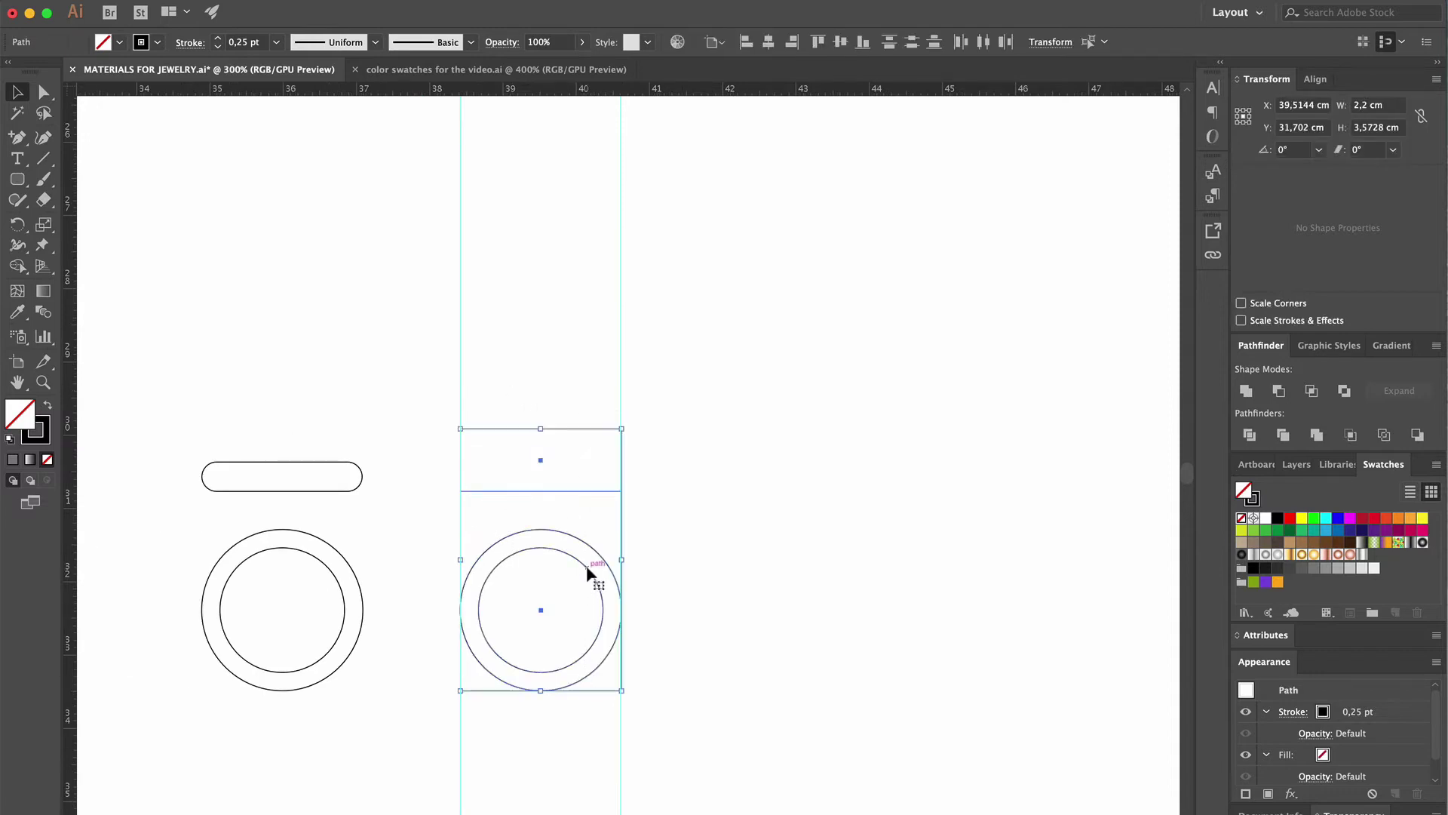
pyautogui.moveTo(591, 431); pyautogui.dragTo(849, 431)
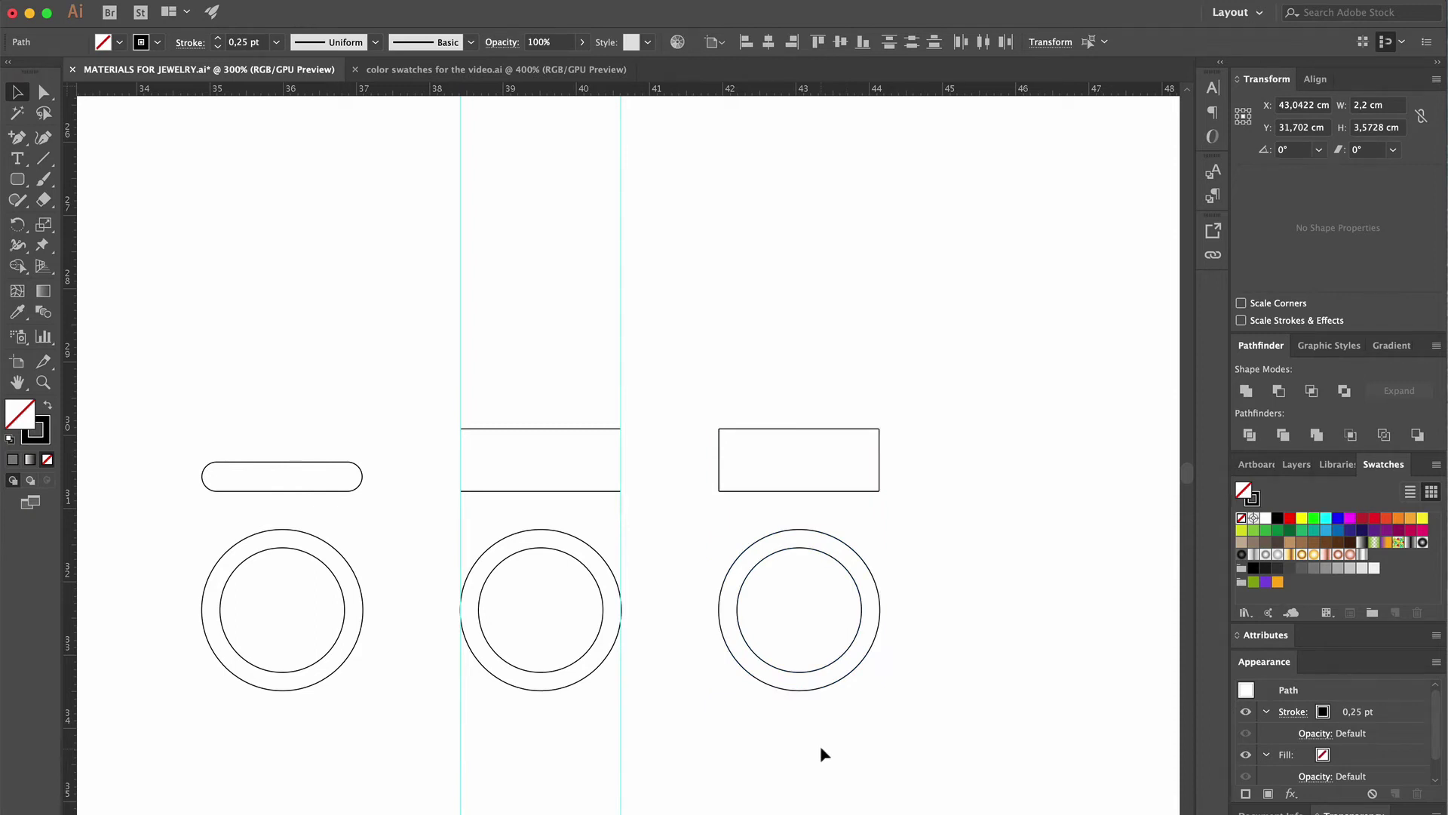
pyautogui.click(593, 492)
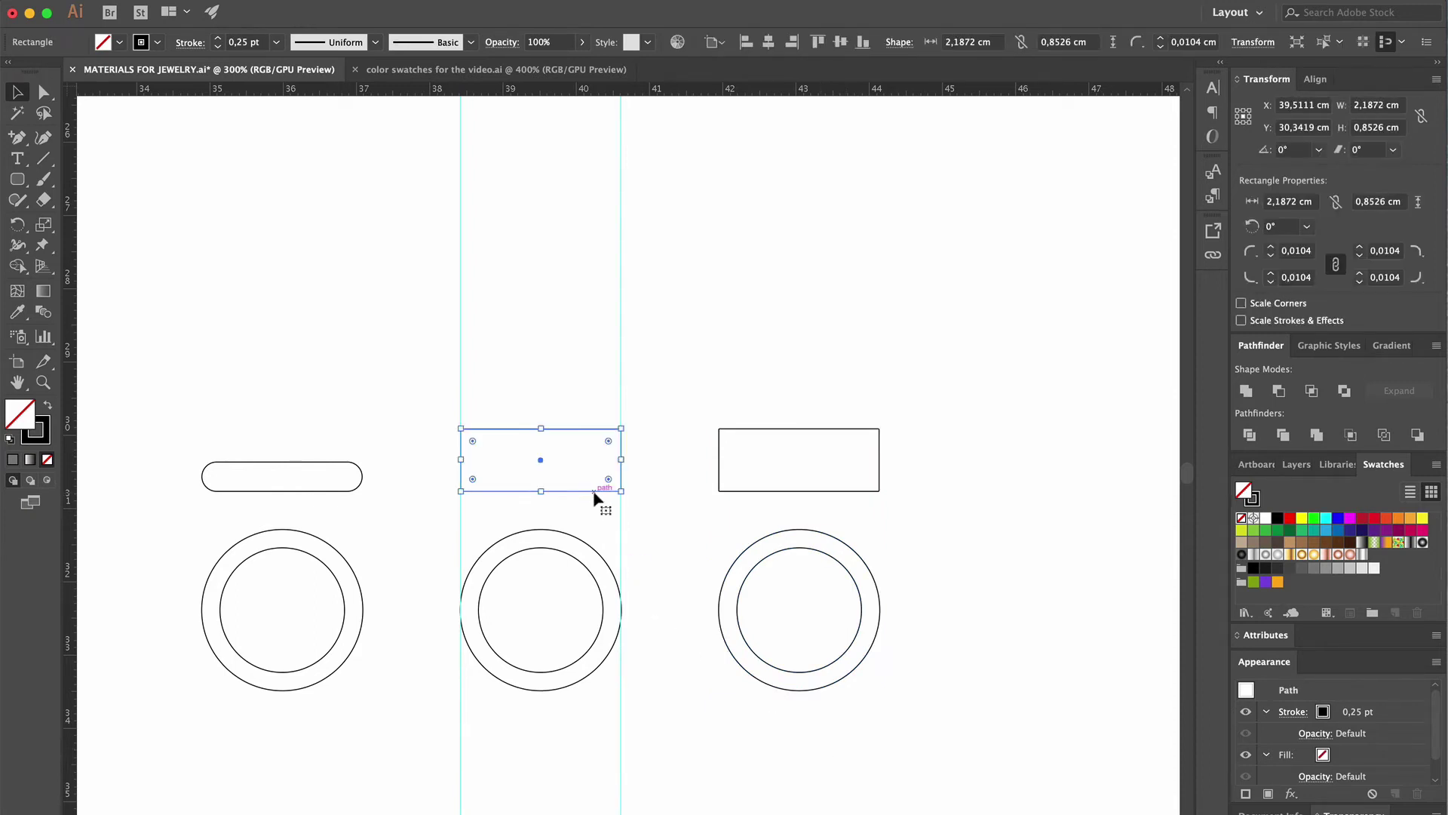
pyautogui.press('Delete')
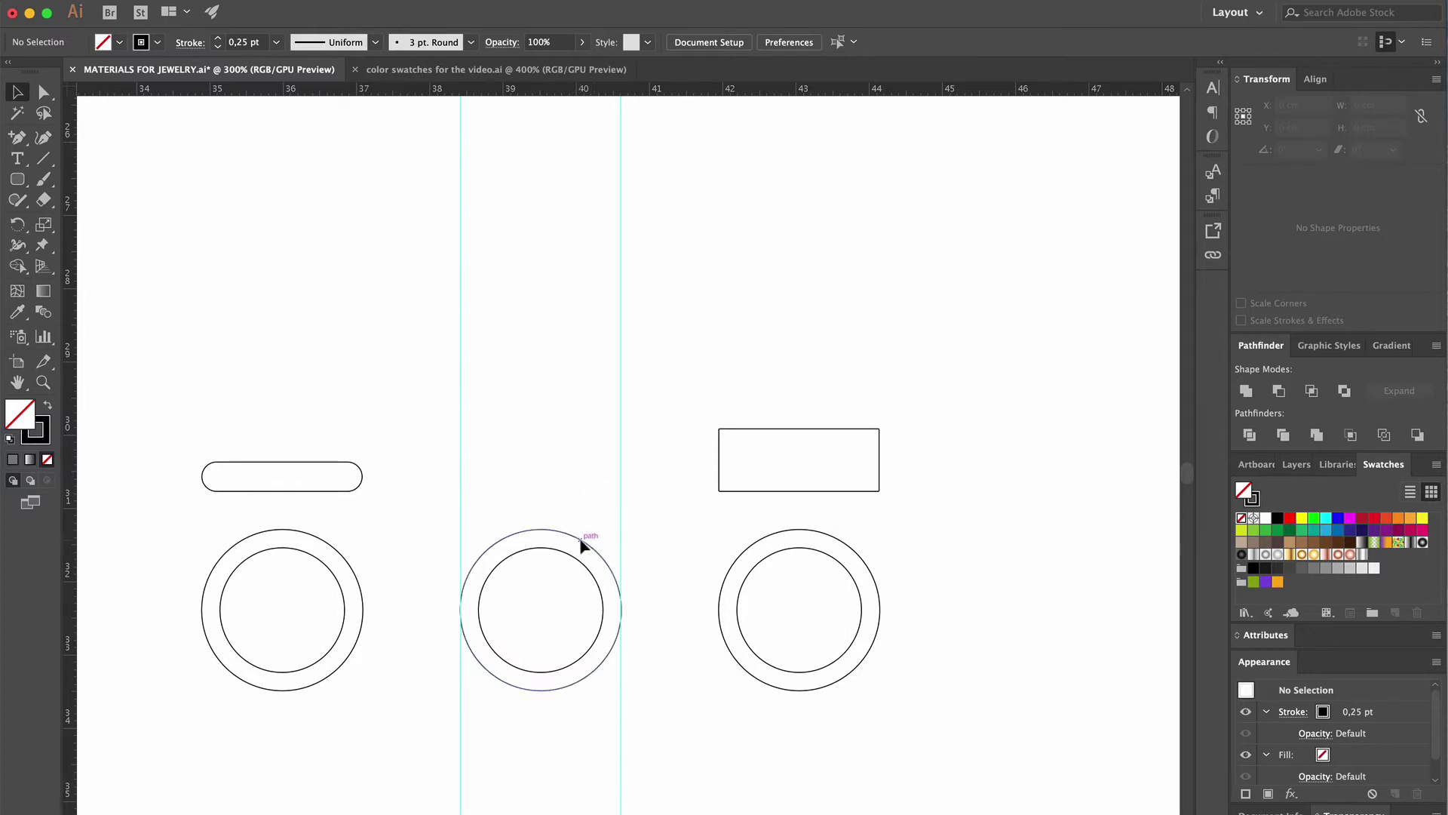
# Stretch the middle outer circle upward to about 2,48 cm high and slightly lengthen both direction handles of its bottom anchor point
pyautogui.click(581, 543)
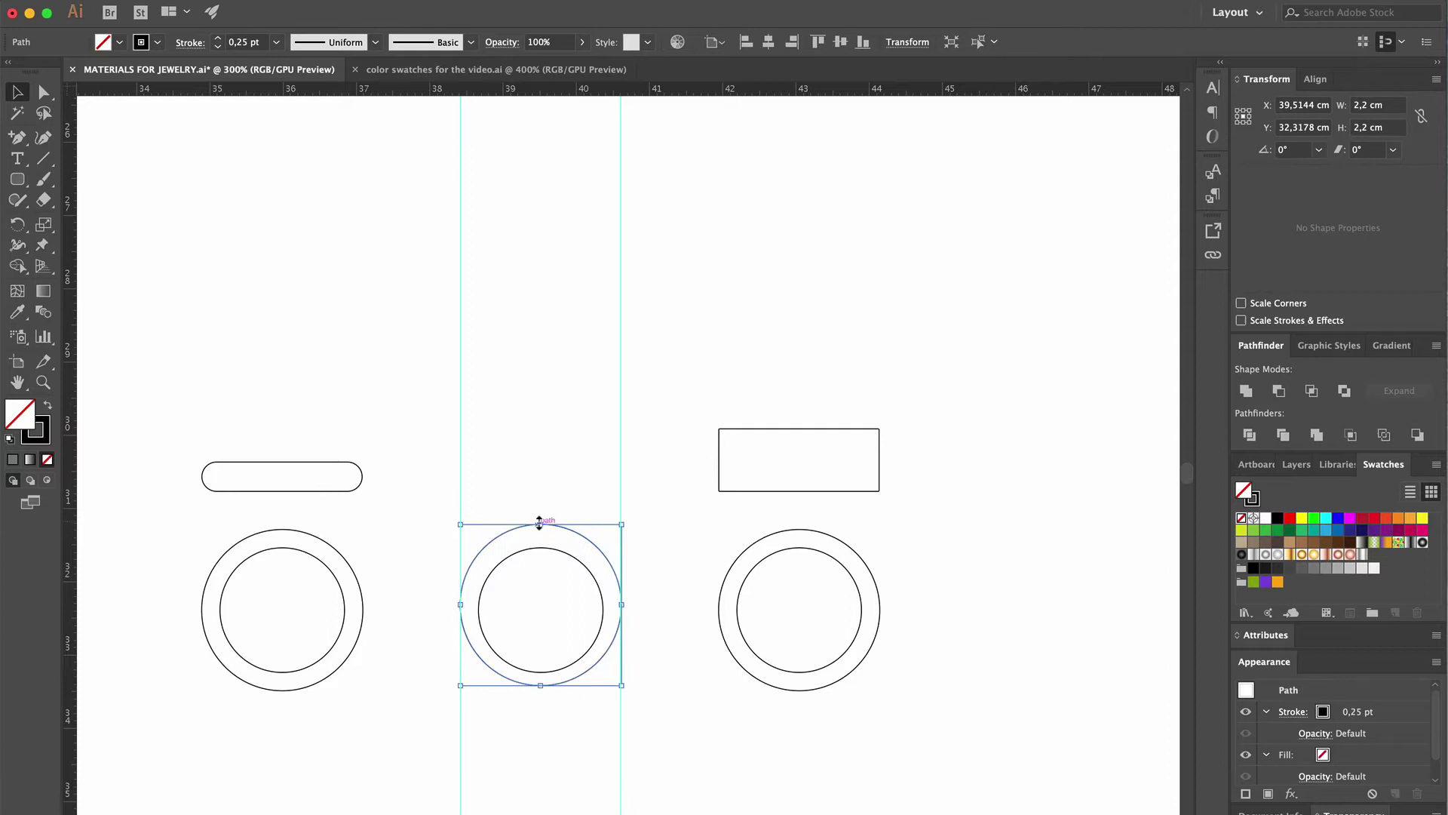
pyautogui.moveTo(541, 529); pyautogui.dragTo(541, 503)
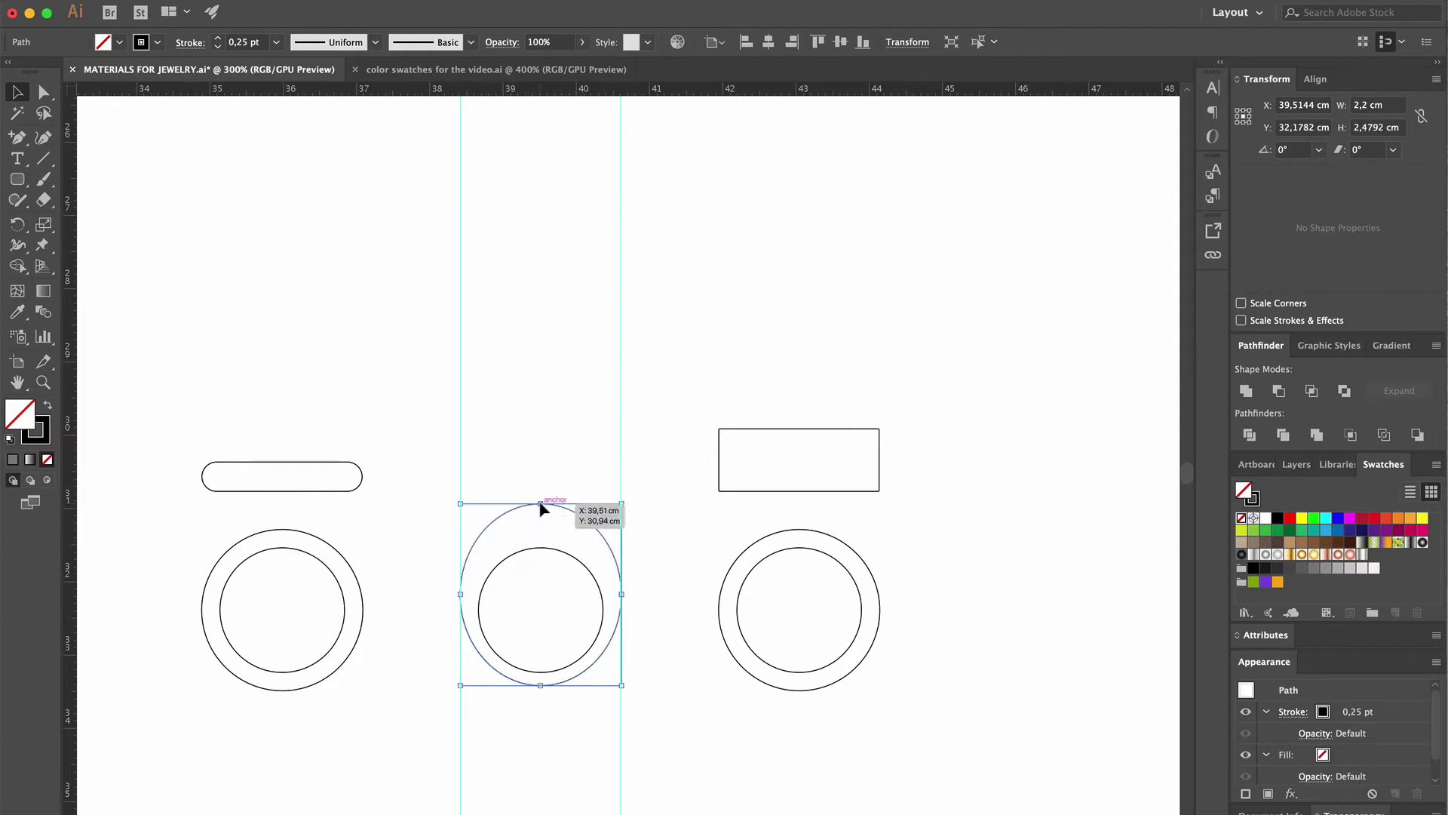
pyautogui.click(44, 383)
pyautogui.click(562, 602)
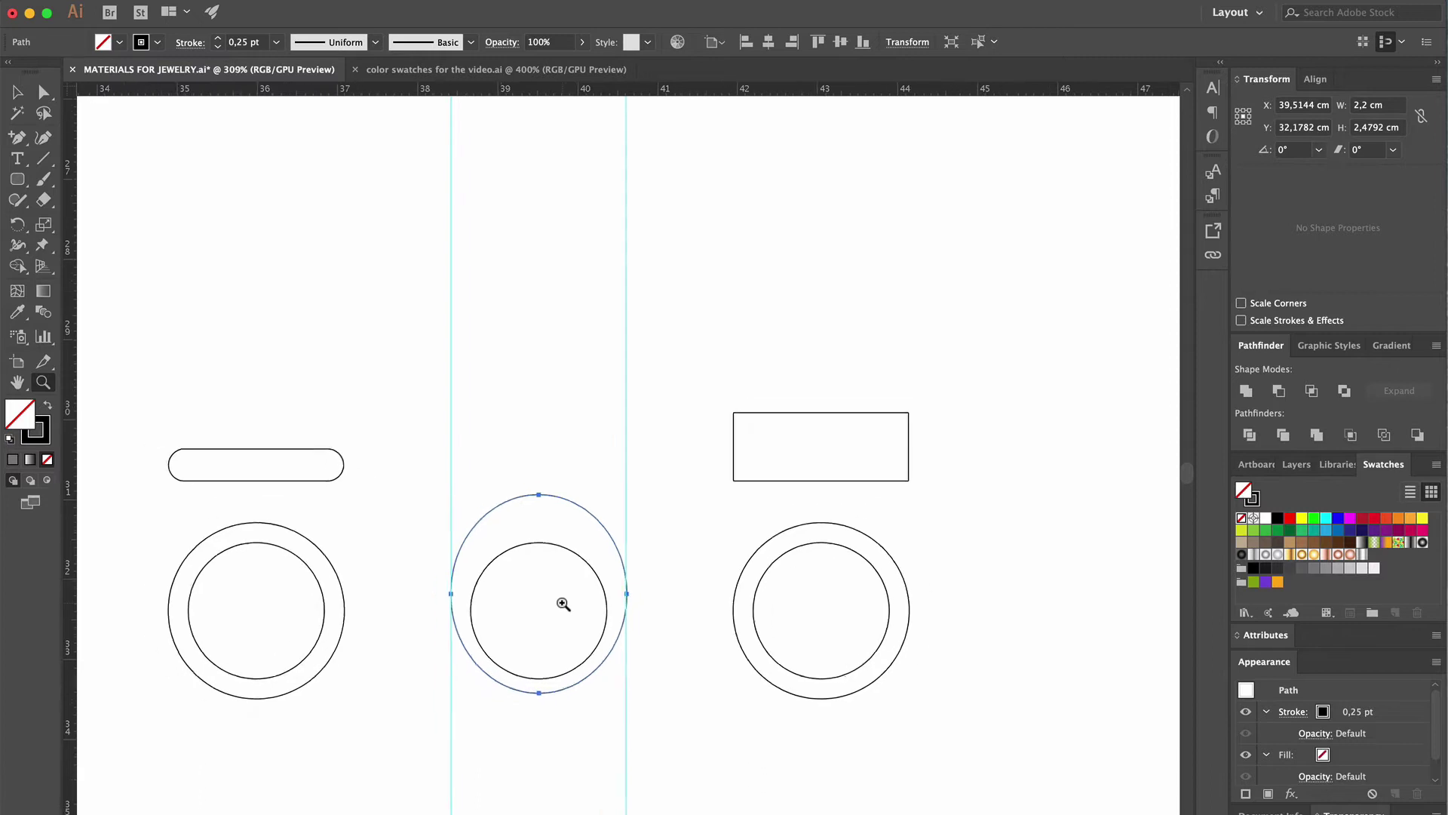
pyautogui.click(630, 454)
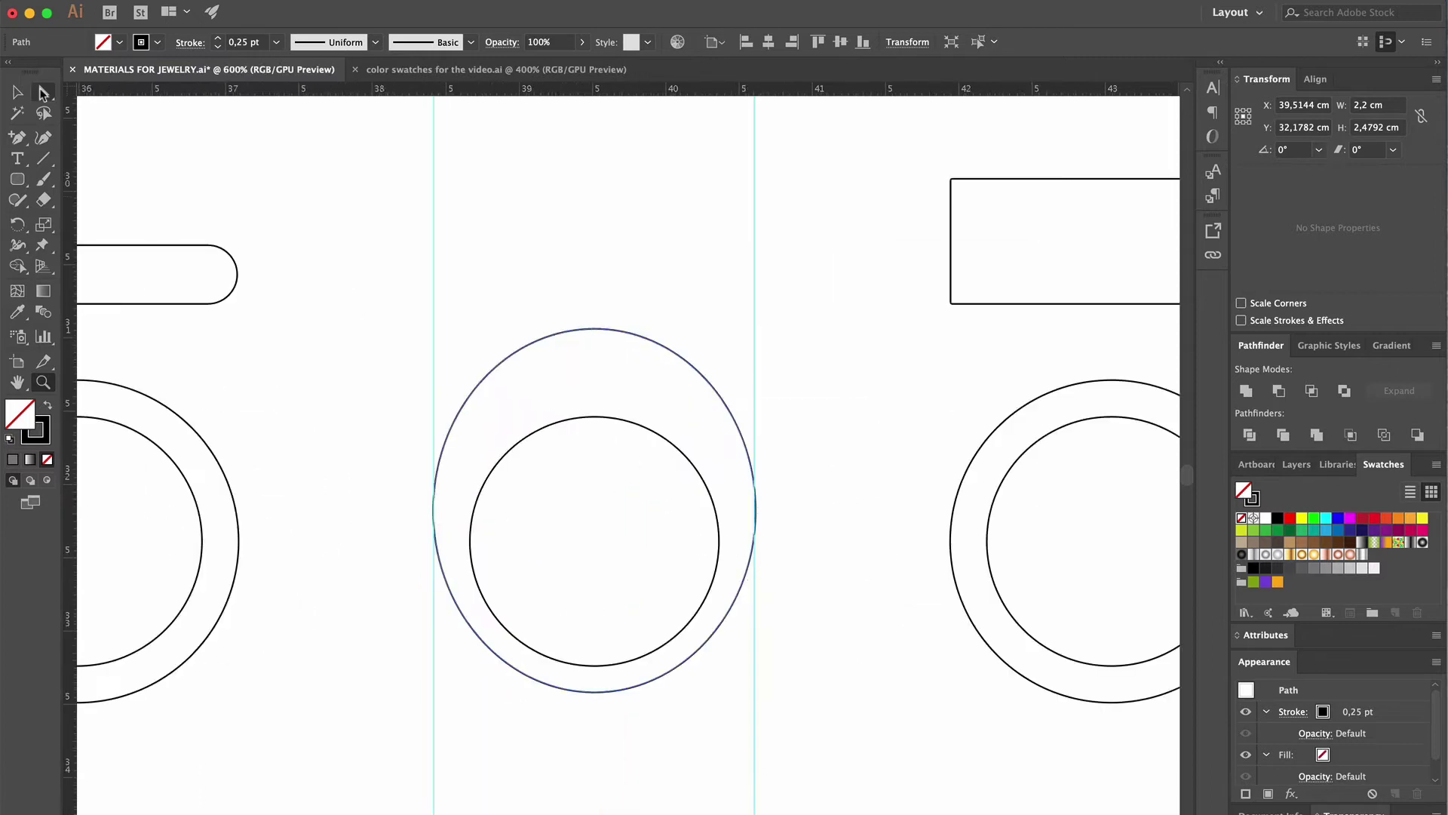
pyautogui.click(43, 92)
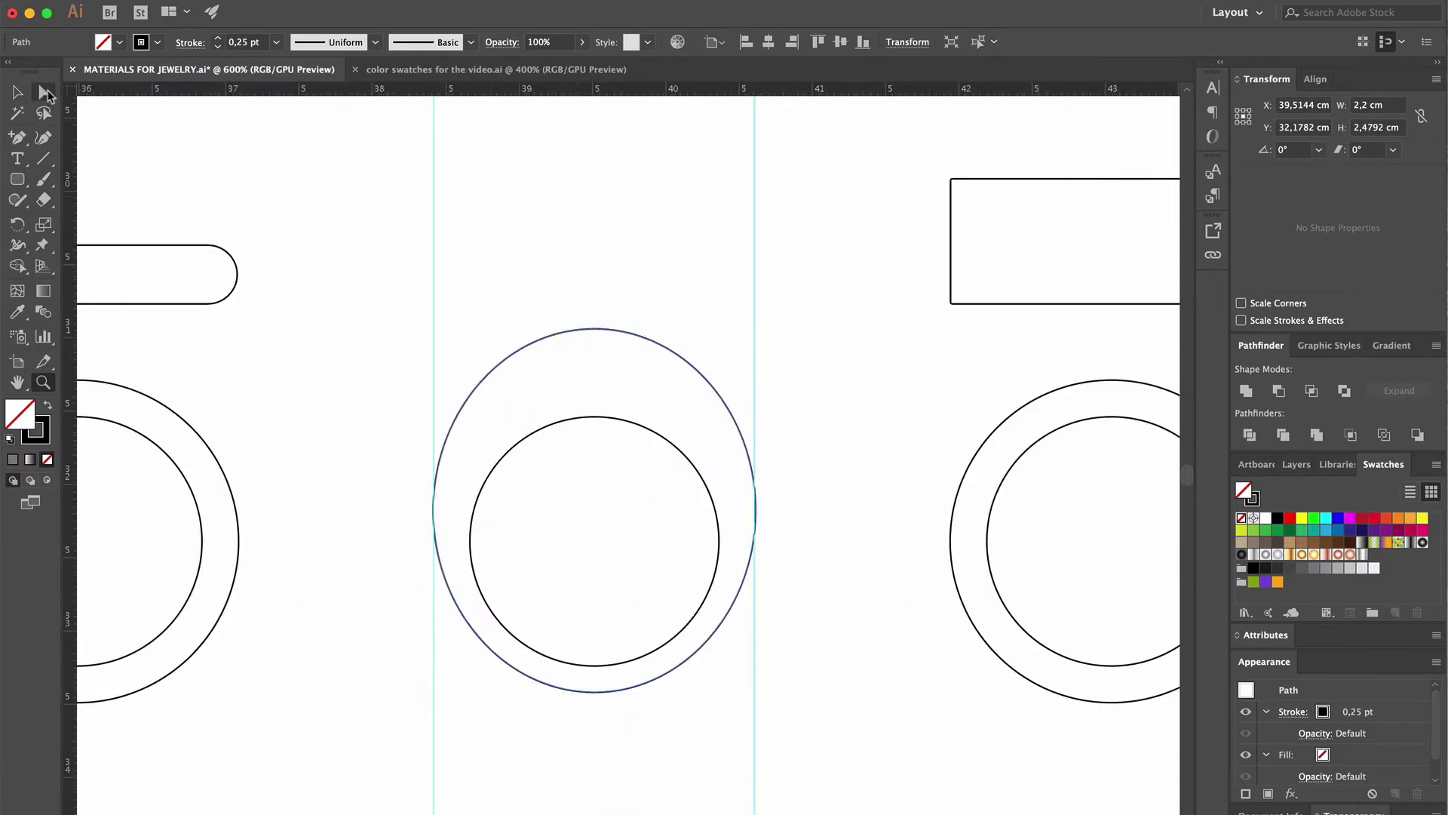
pyautogui.click(595, 691)
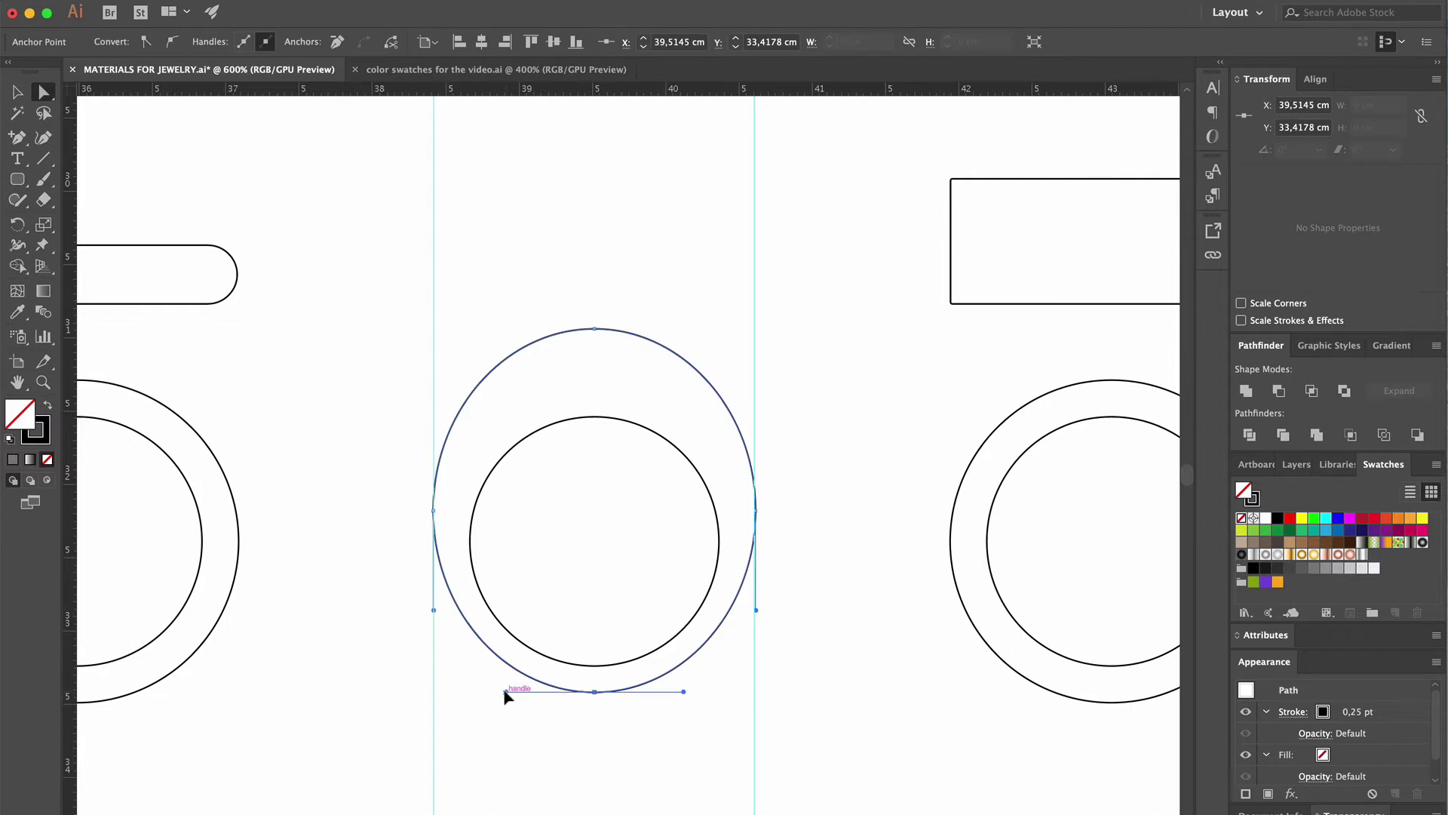
pyautogui.moveTo(505, 690); pyautogui.dragTo(495, 690)
pyautogui.moveTo(686, 689); pyautogui.dragTo(692, 692)
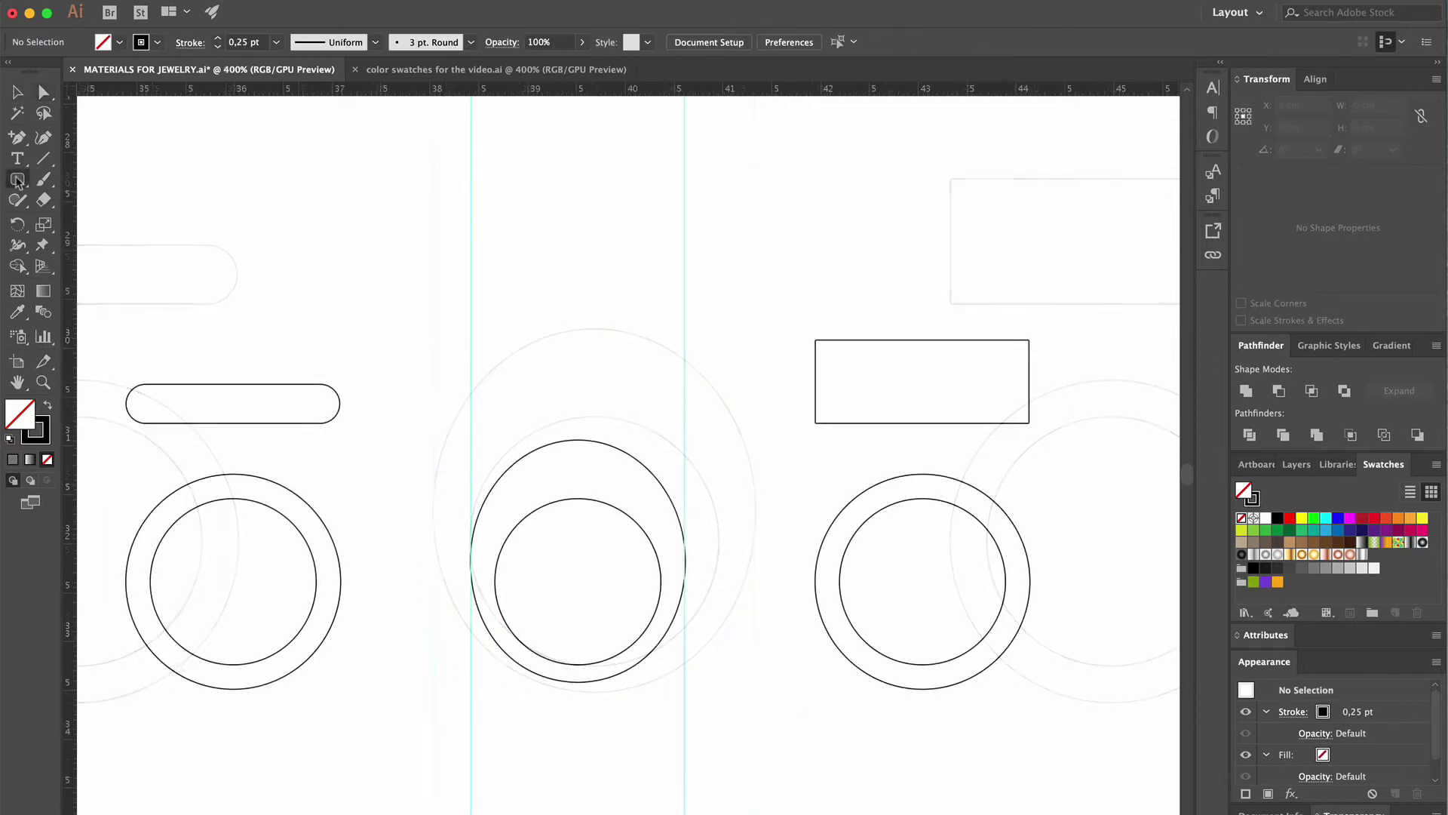
# Draw an ellipse about 2,19 by 1,06 cm between the guides above the middle ring and move it slightly upward
pyautogui.moveTo(18, 179); pyautogui.dragTo(106, 224)
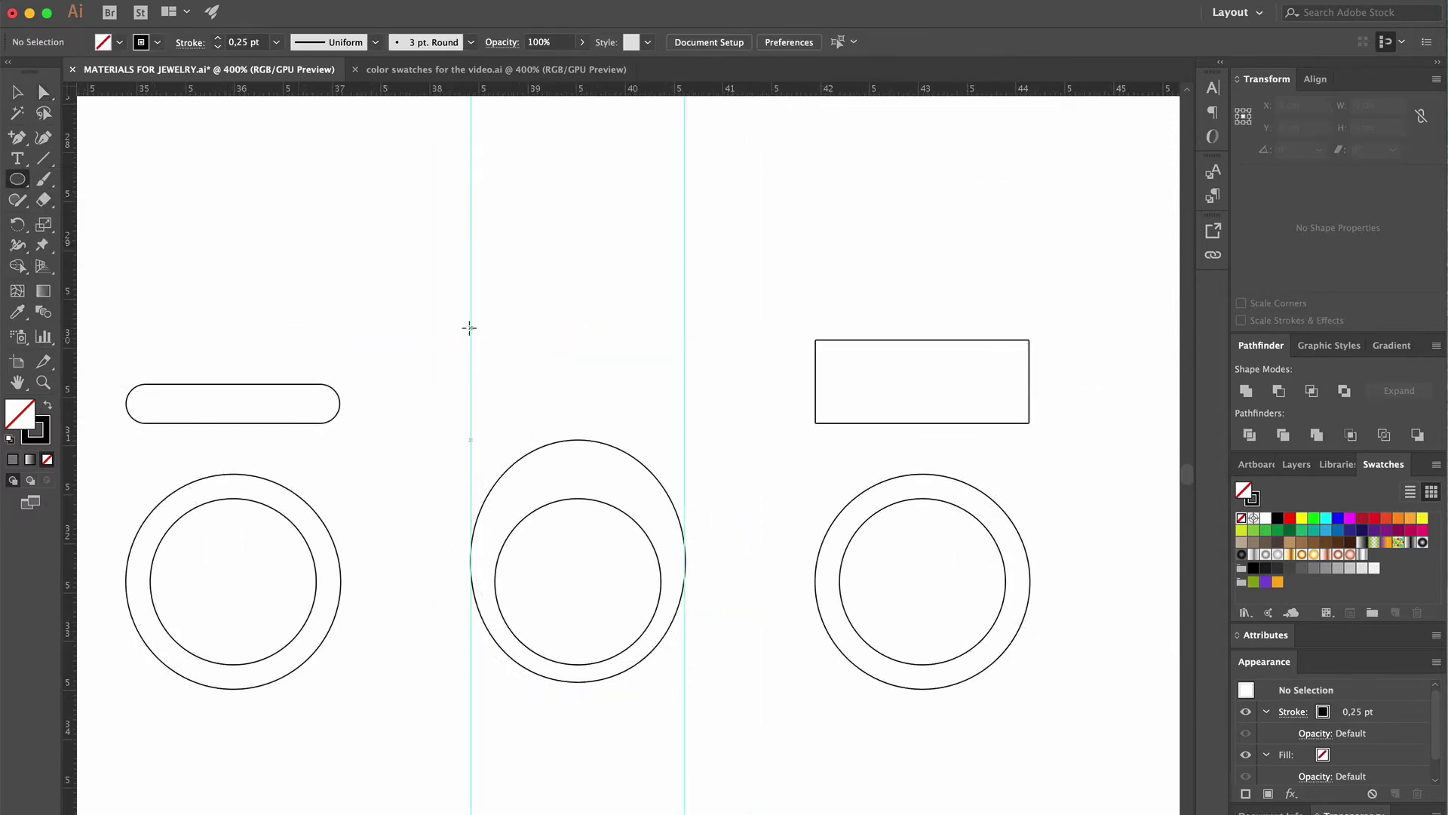
pyautogui.moveTo(469, 328); pyautogui.dragTo(684, 431)
pyautogui.click(17, 92)
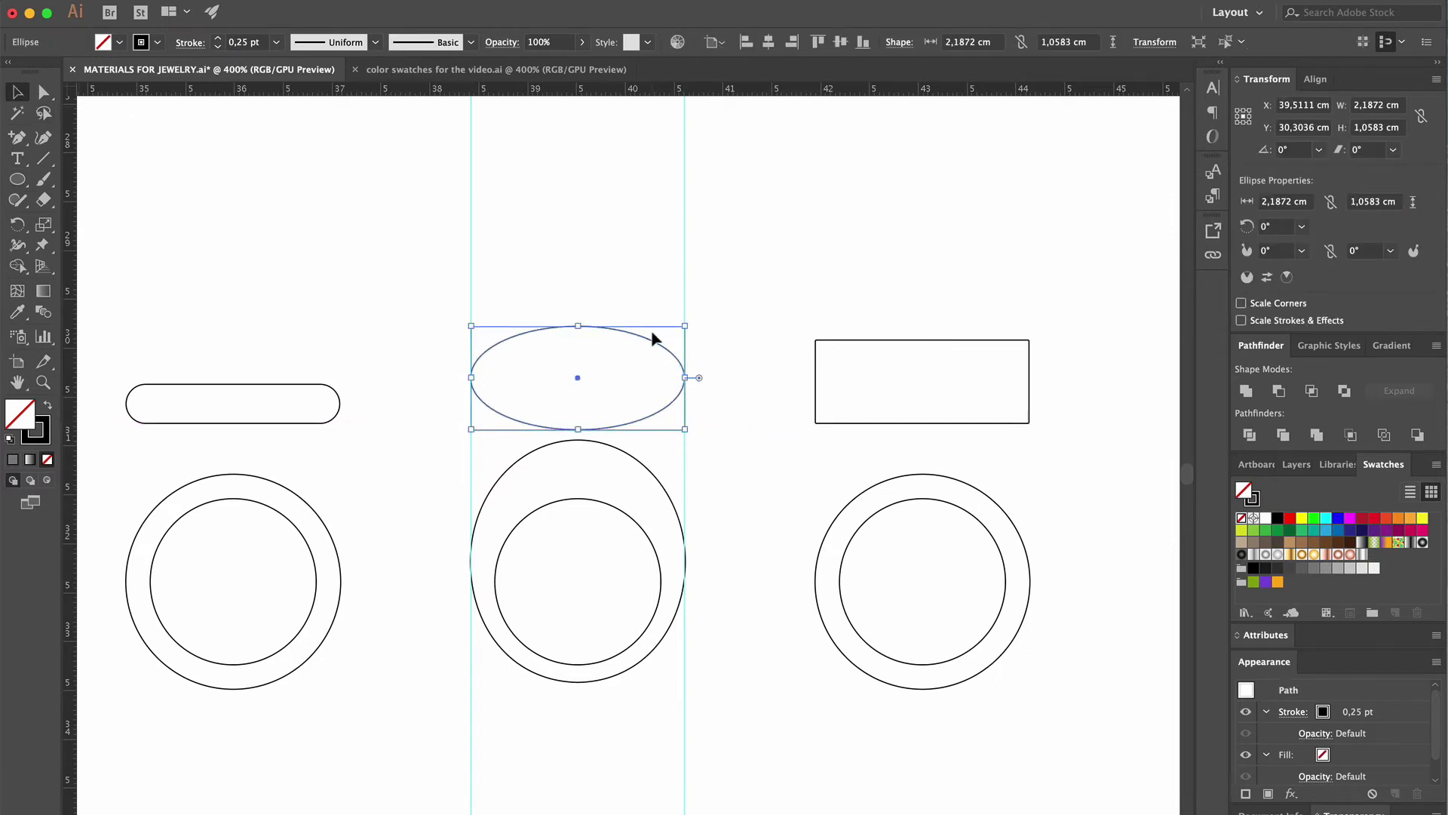
pyautogui.moveTo(656, 341); pyautogui.dragTo(669, 315)
pyautogui.click(772, 296)
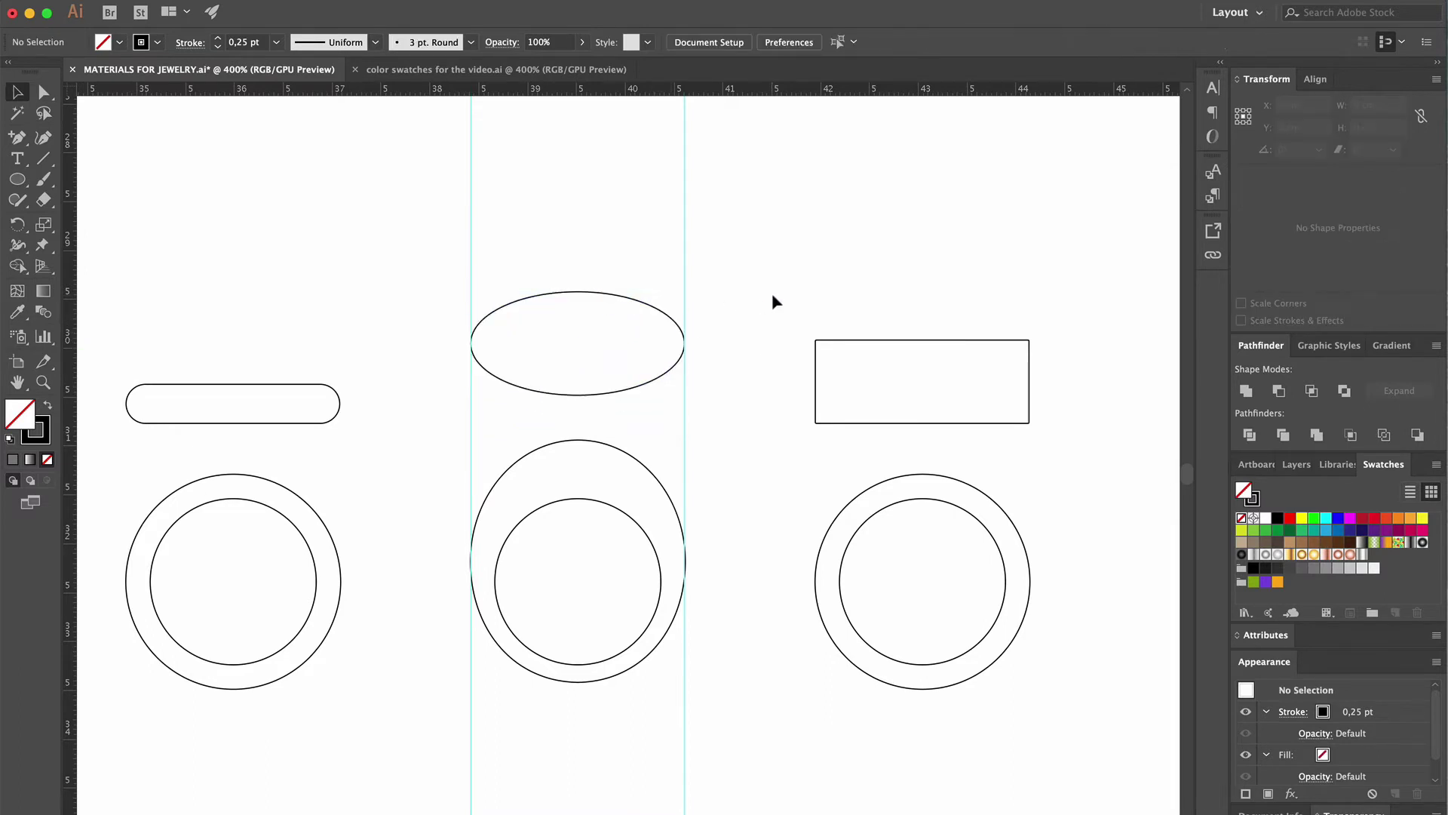
# Delete the two vertical guides around the middle ring
pyautogui.click(43, 383)
pyautogui.keyDown('alt'); pyautogui.click(736, 370); pyautogui.keyUp('alt')
pyautogui.keyDown('alt'); pyautogui.click(601, 445); pyautogui.keyUp('alt')
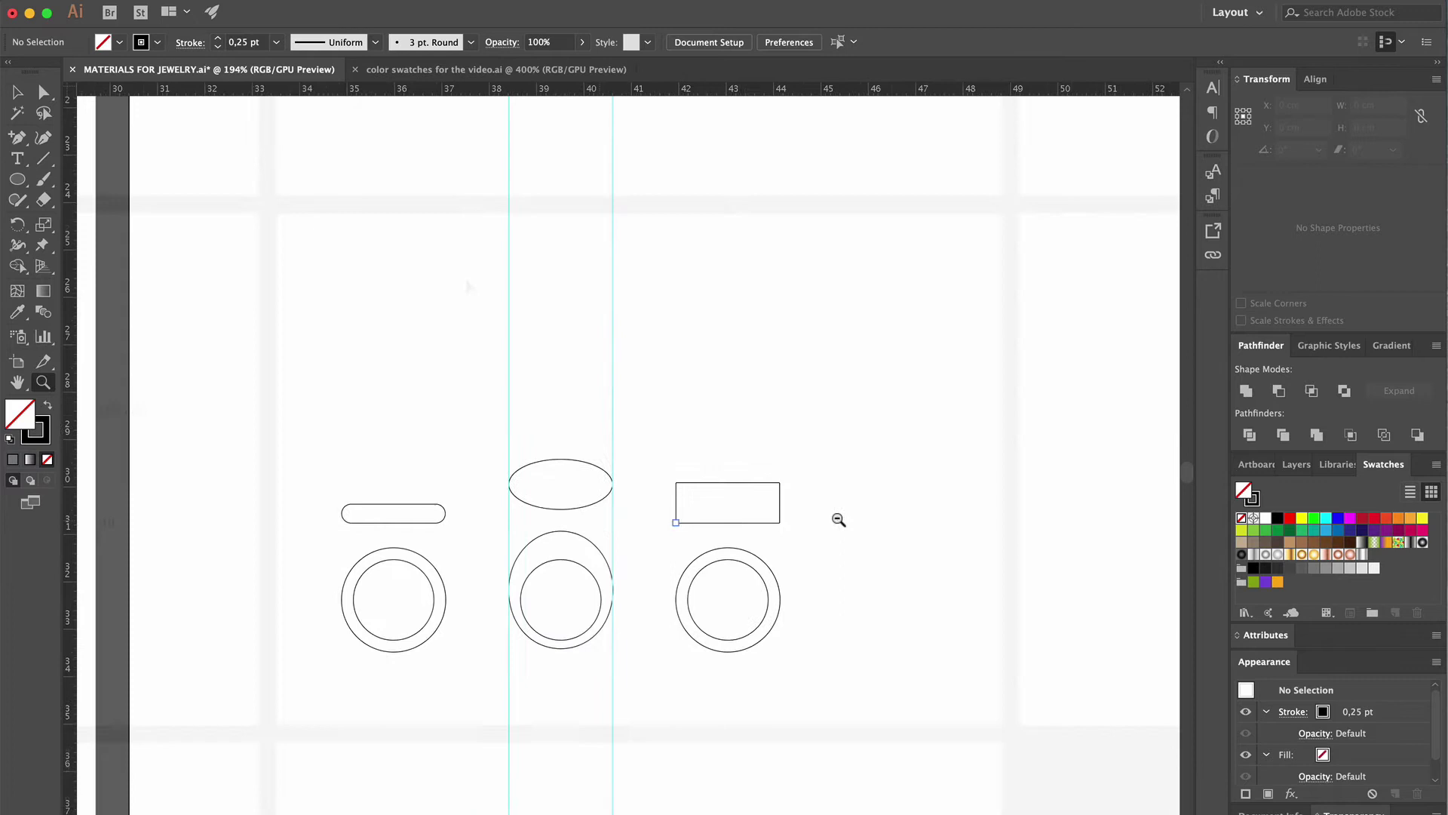
pyautogui.keyDown('alt'); pyautogui.click(478, 327); pyautogui.keyUp('alt')
pyautogui.press('v')
pyautogui.moveTo(414, 298); pyautogui.dragTo(608, 370)
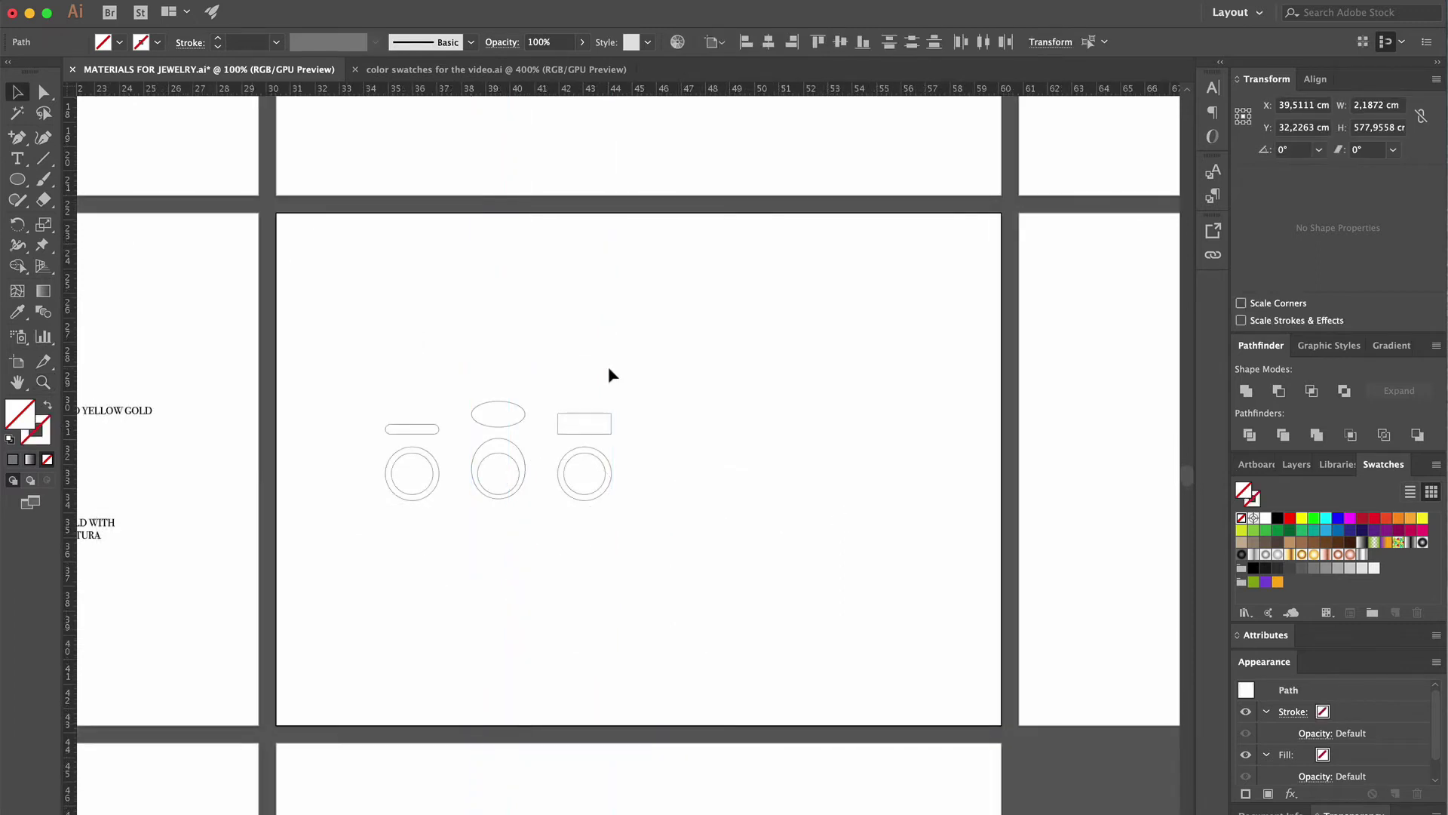
pyautogui.click(613, 369)
# Place a horizontal guide at the base of the outer rings and move the middle ring's outlines down onto it
pyautogui.scroll(3, 468, 392)
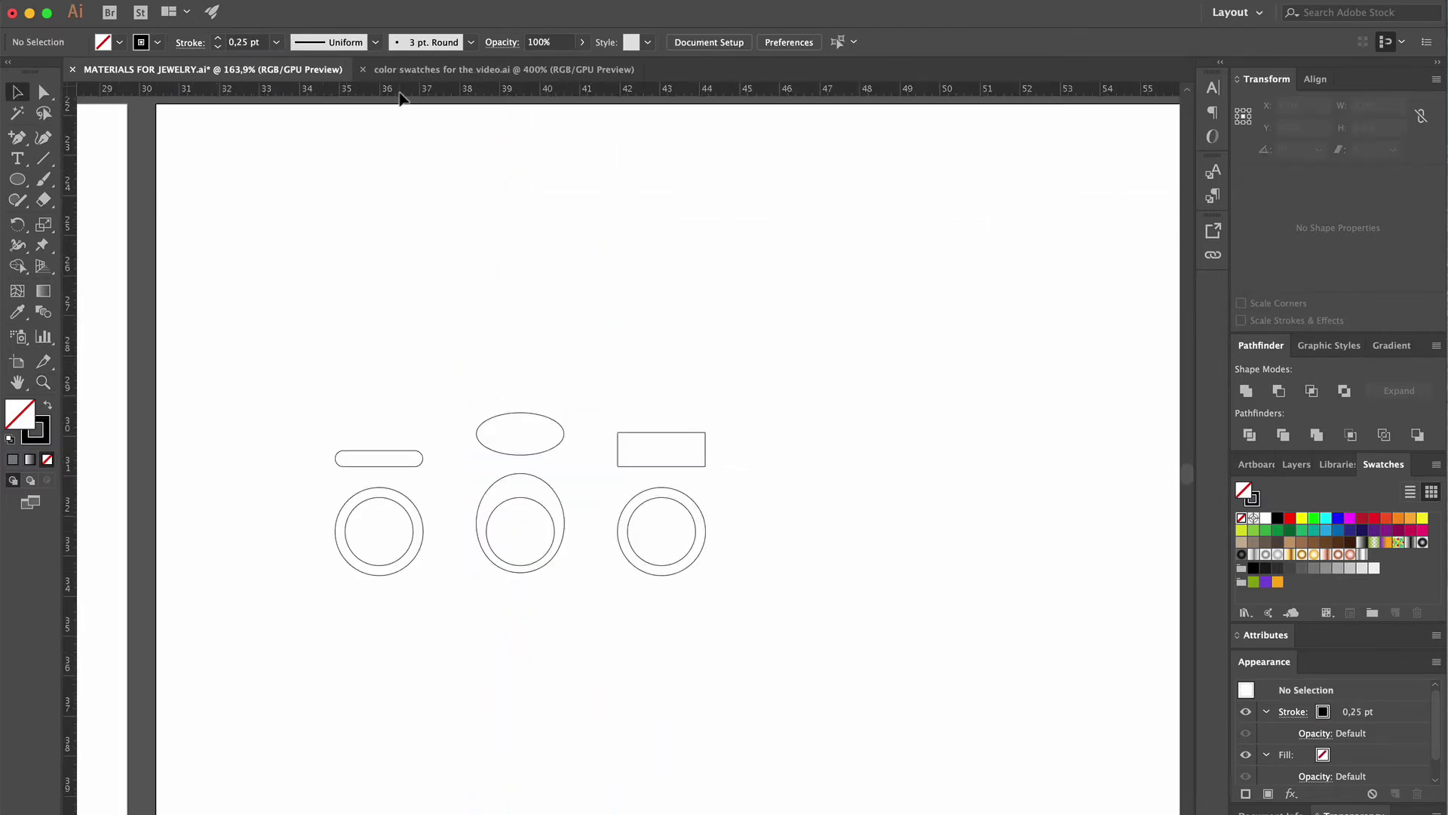
pyautogui.moveTo(400, 98); pyautogui.dragTo(446, 573)
pyautogui.moveTo(466, 382); pyautogui.dragTo(573, 554)
pyautogui.scroll(3, 572, 553)
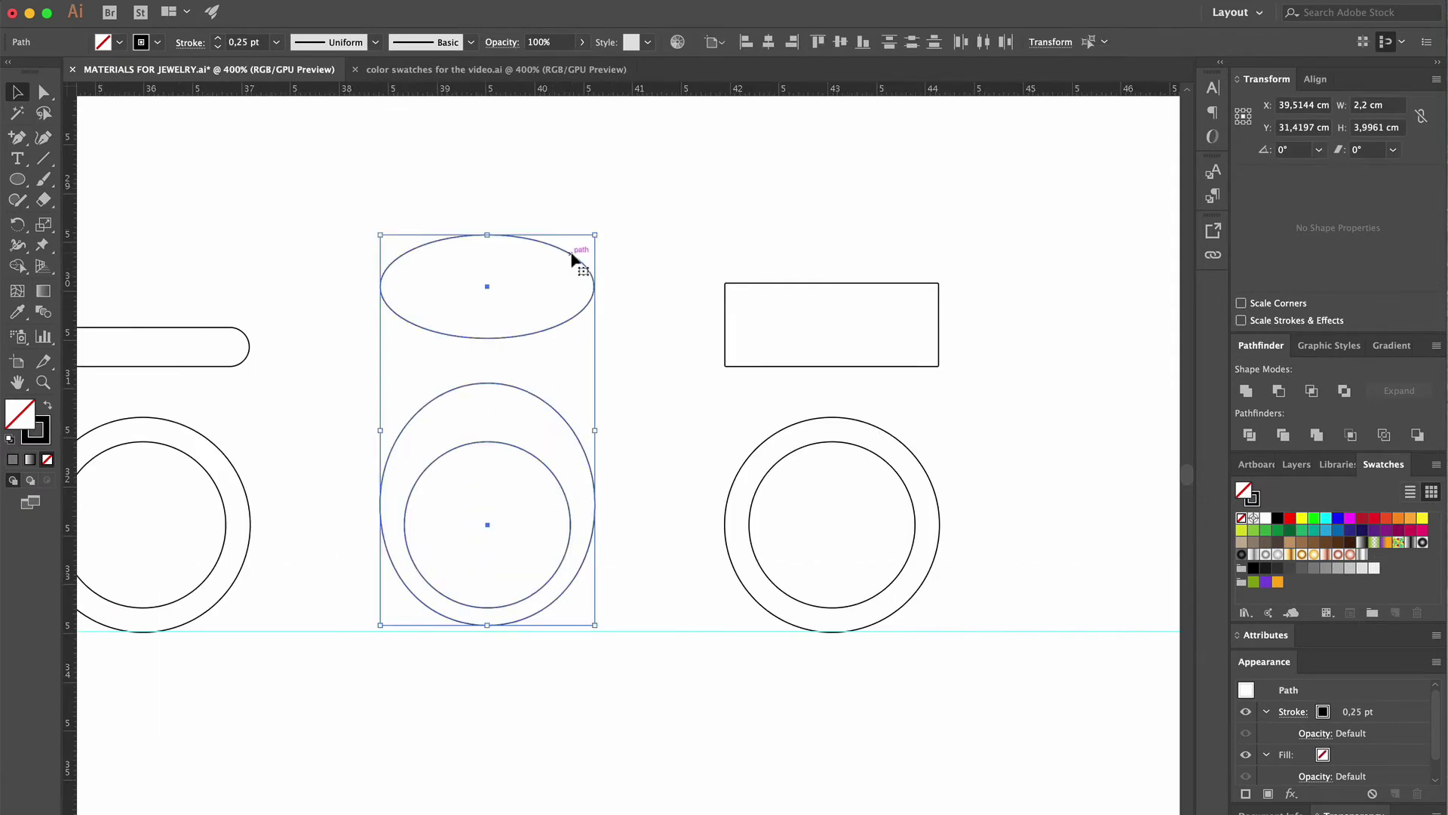
pyautogui.moveTo(571, 258); pyautogui.dragTo(570, 264)
pyautogui.click(565, 690)
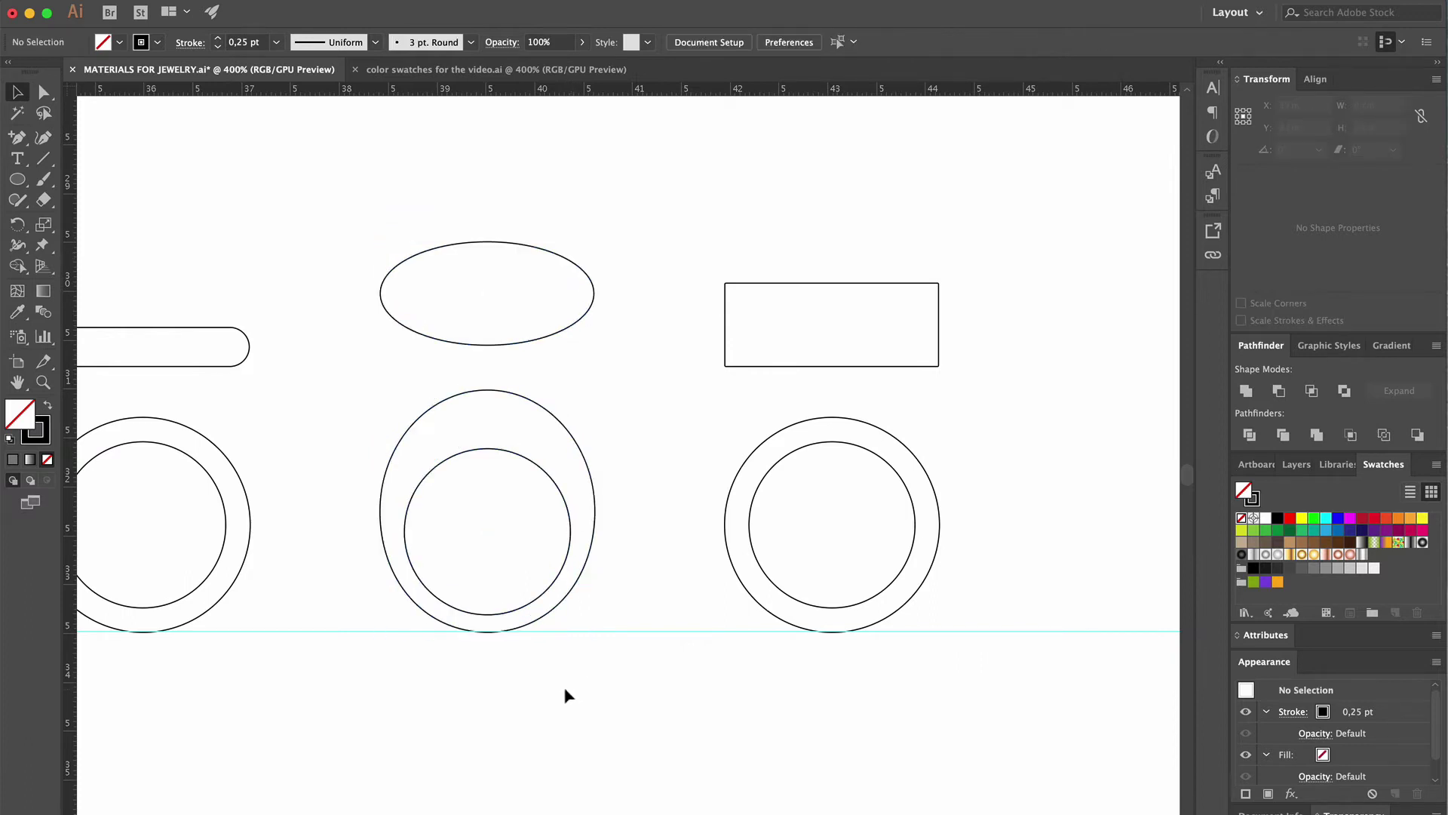
# Group all three sets of ring outlines and center the group horizontally and vertically on the artboard
pyautogui.press('super+1')
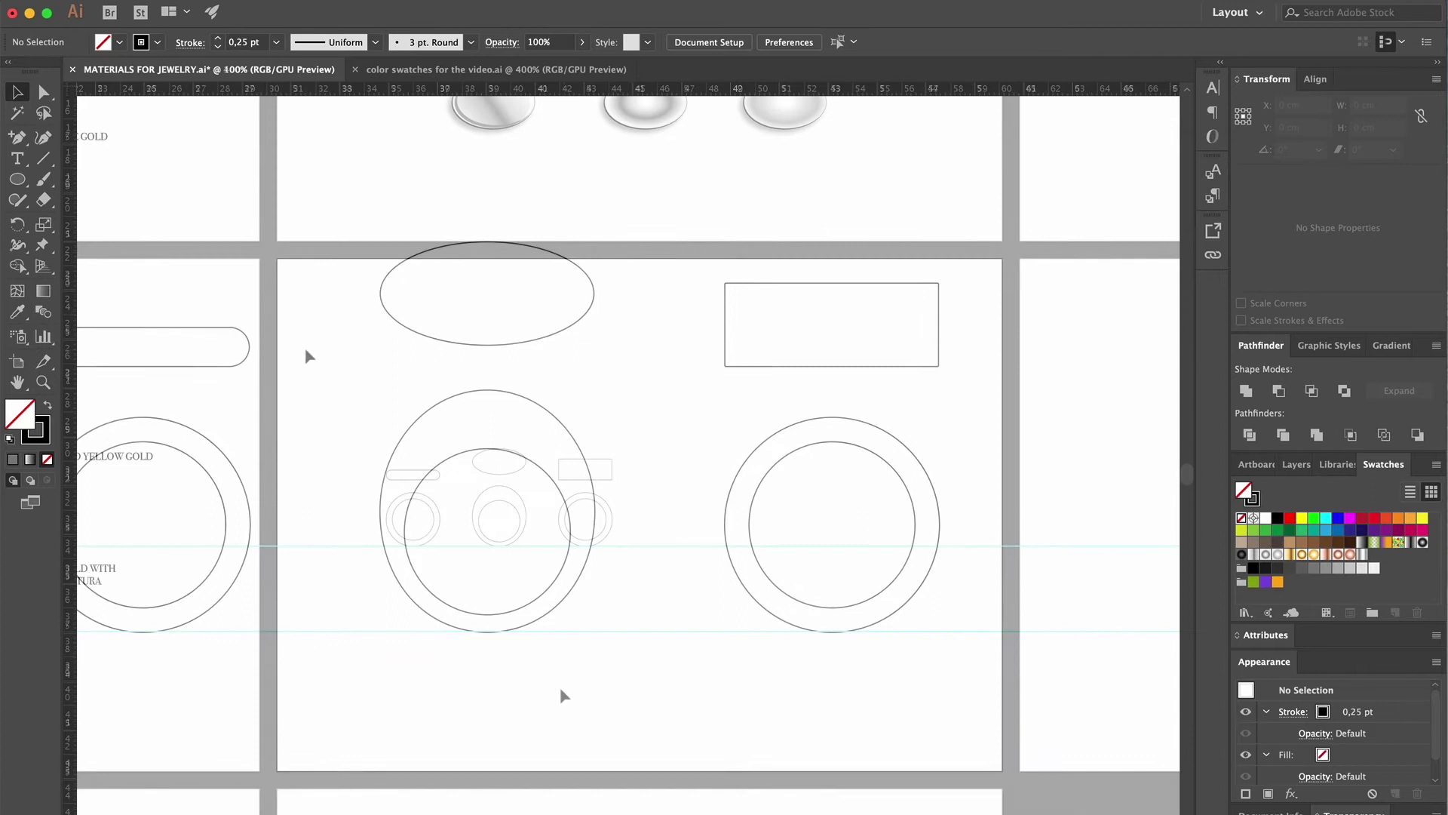
pyautogui.moveTo(316, 368); pyautogui.dragTo(677, 533)
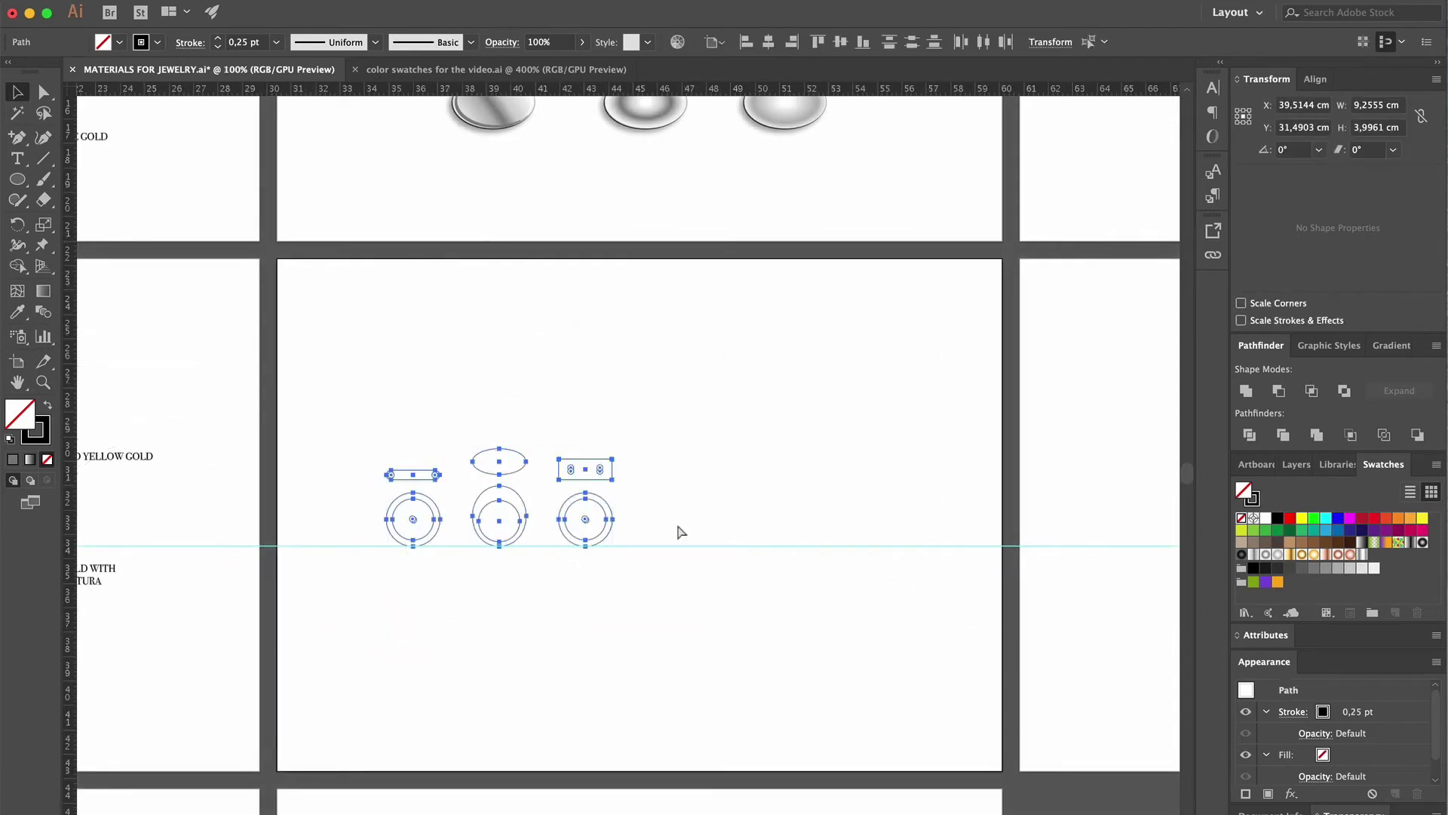
pyautogui.press('super+g')
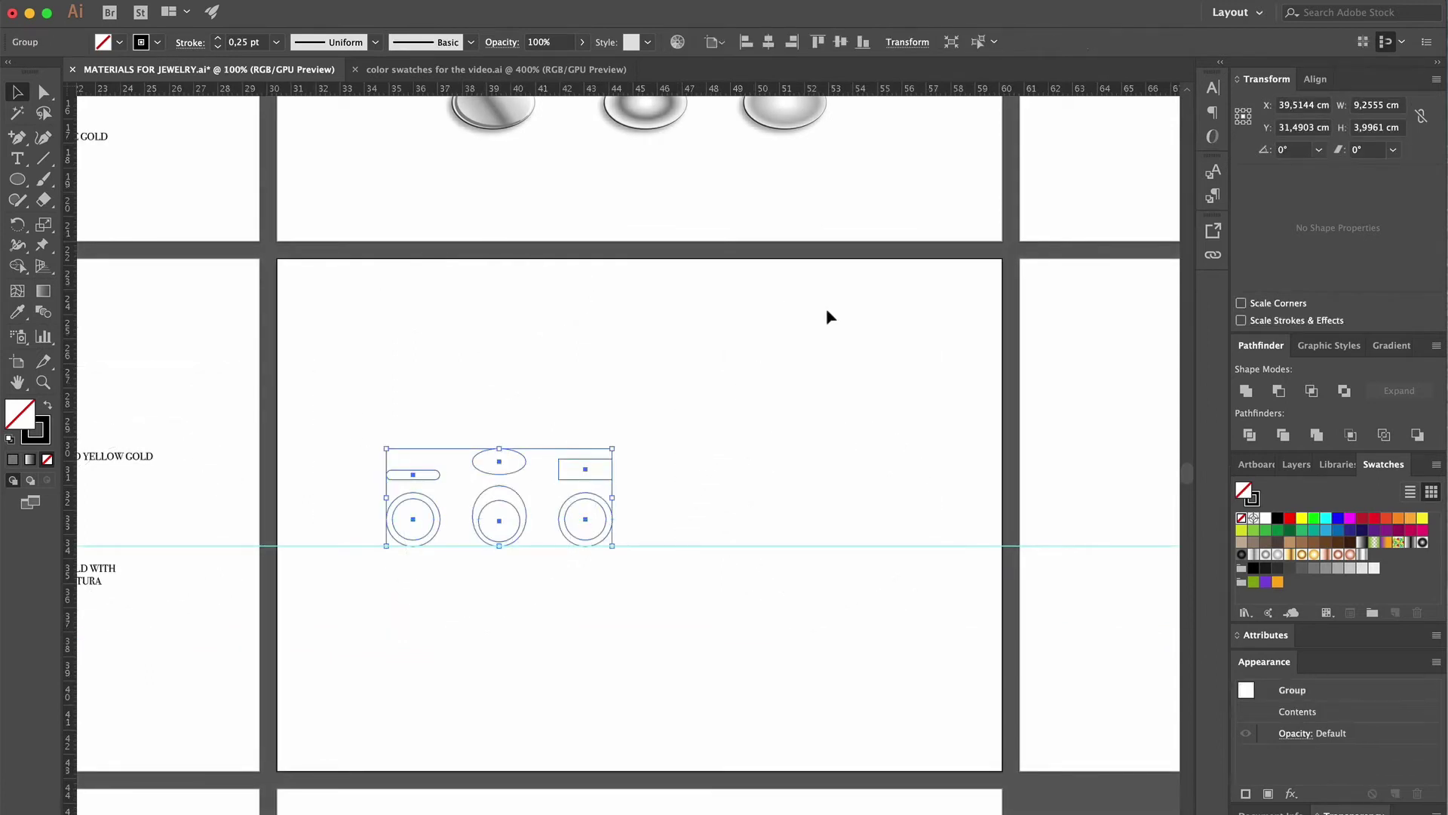
pyautogui.click(1315, 78)
pyautogui.click(1276, 125)
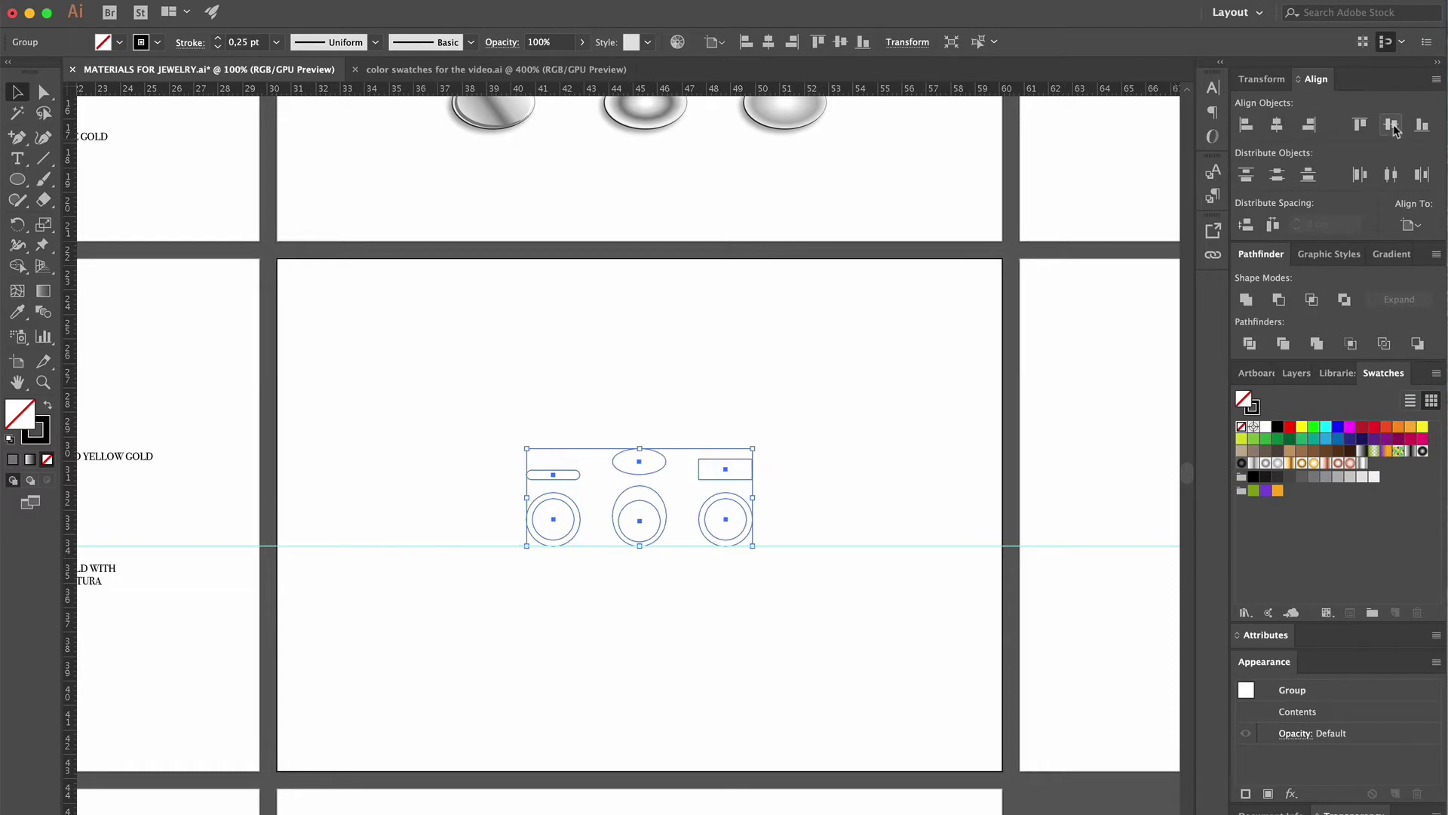
pyautogui.click(1390, 125)
# Delete the horizontal guide crossing the ring outlines
pyautogui.click(832, 460)
pyautogui.moveTo(833, 464); pyautogui.dragTo(881, 635)
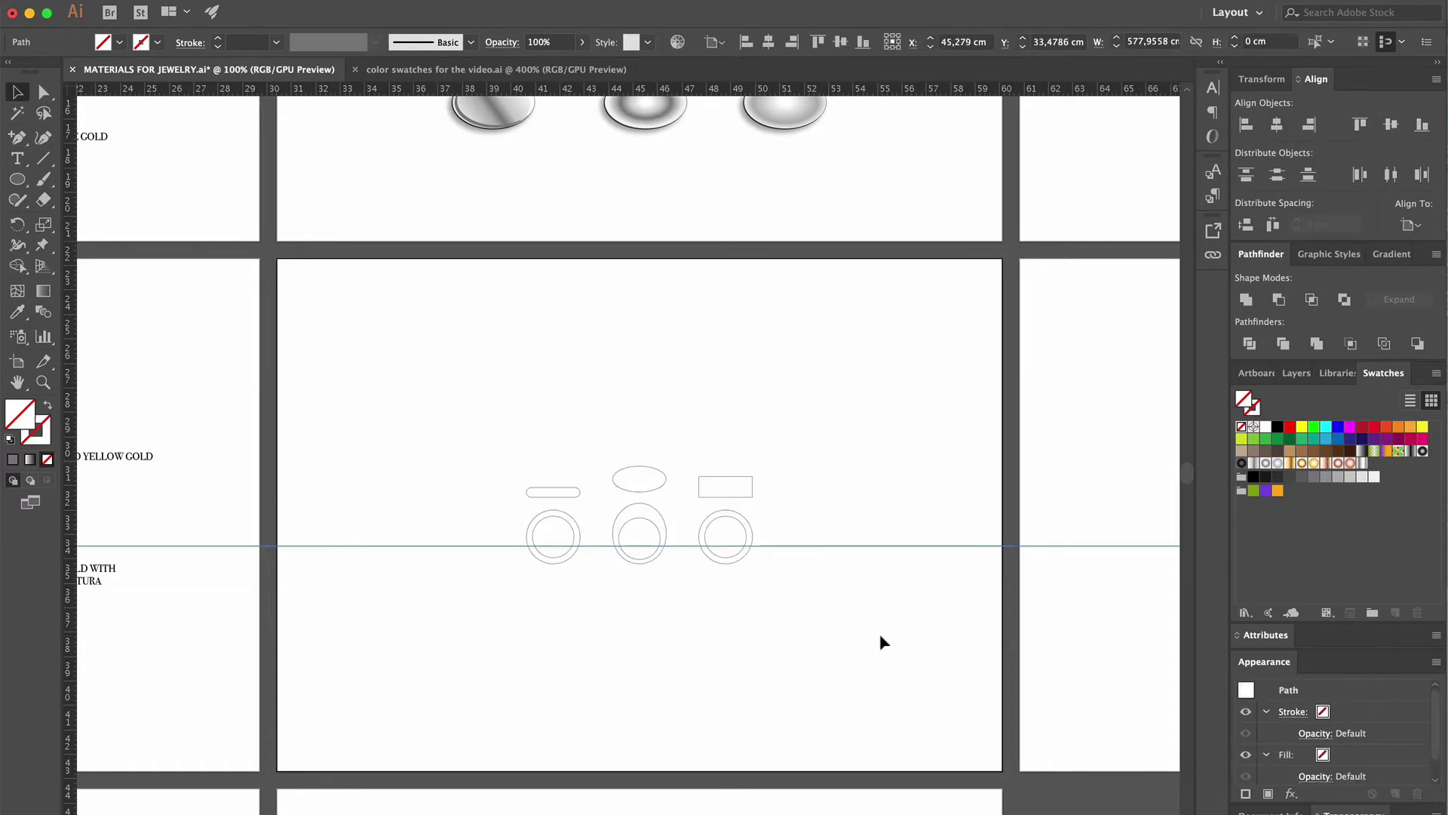
pyautogui.press('Delete')
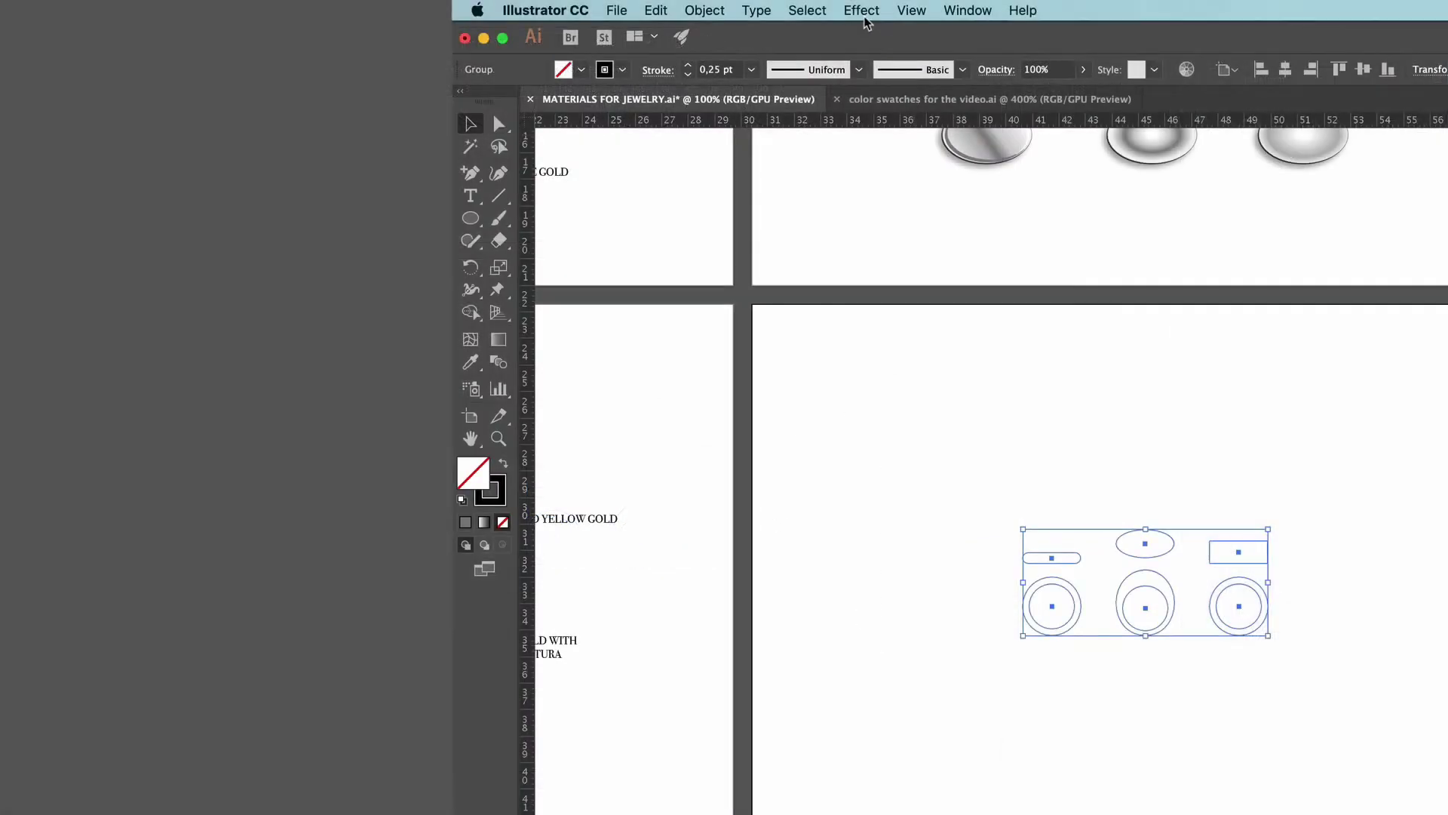
# Scale the grouped ring outlines uniformly to 200% without scaling corners, strokes or effects
pyautogui.click(705, 10)
pyautogui.moveTo(728, 33)
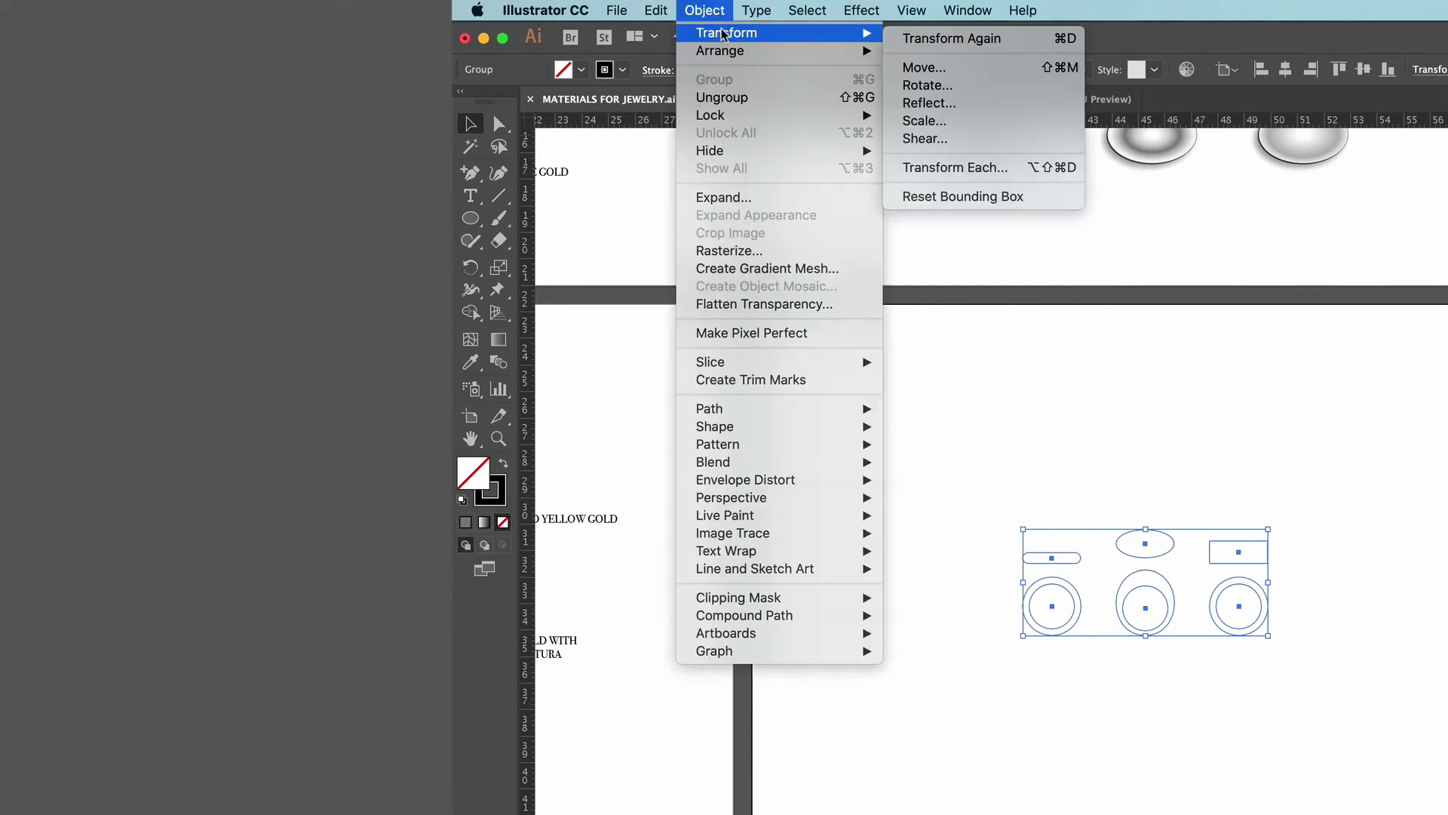
pyautogui.click(926, 121)
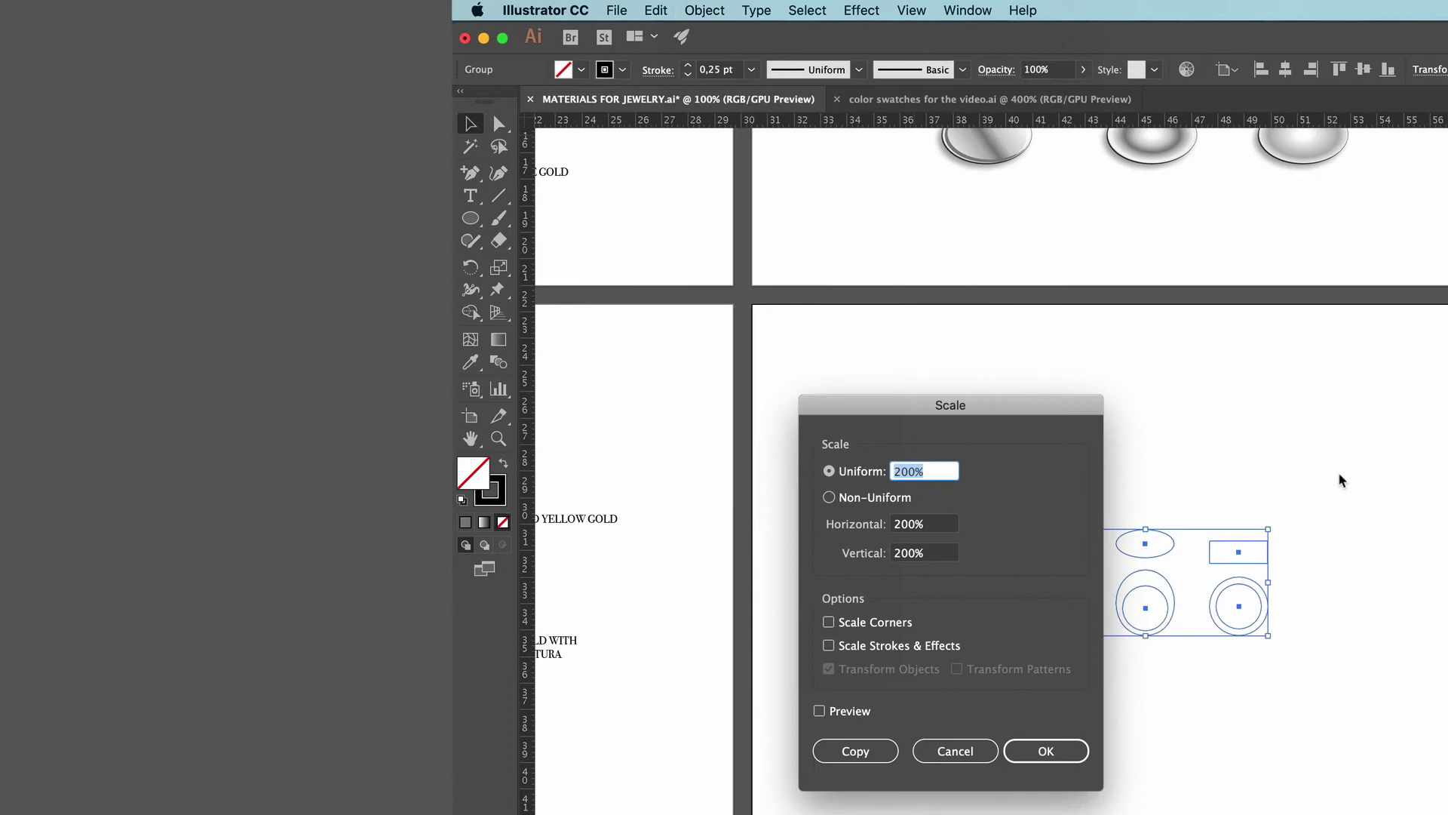
pyautogui.click(1033, 750)
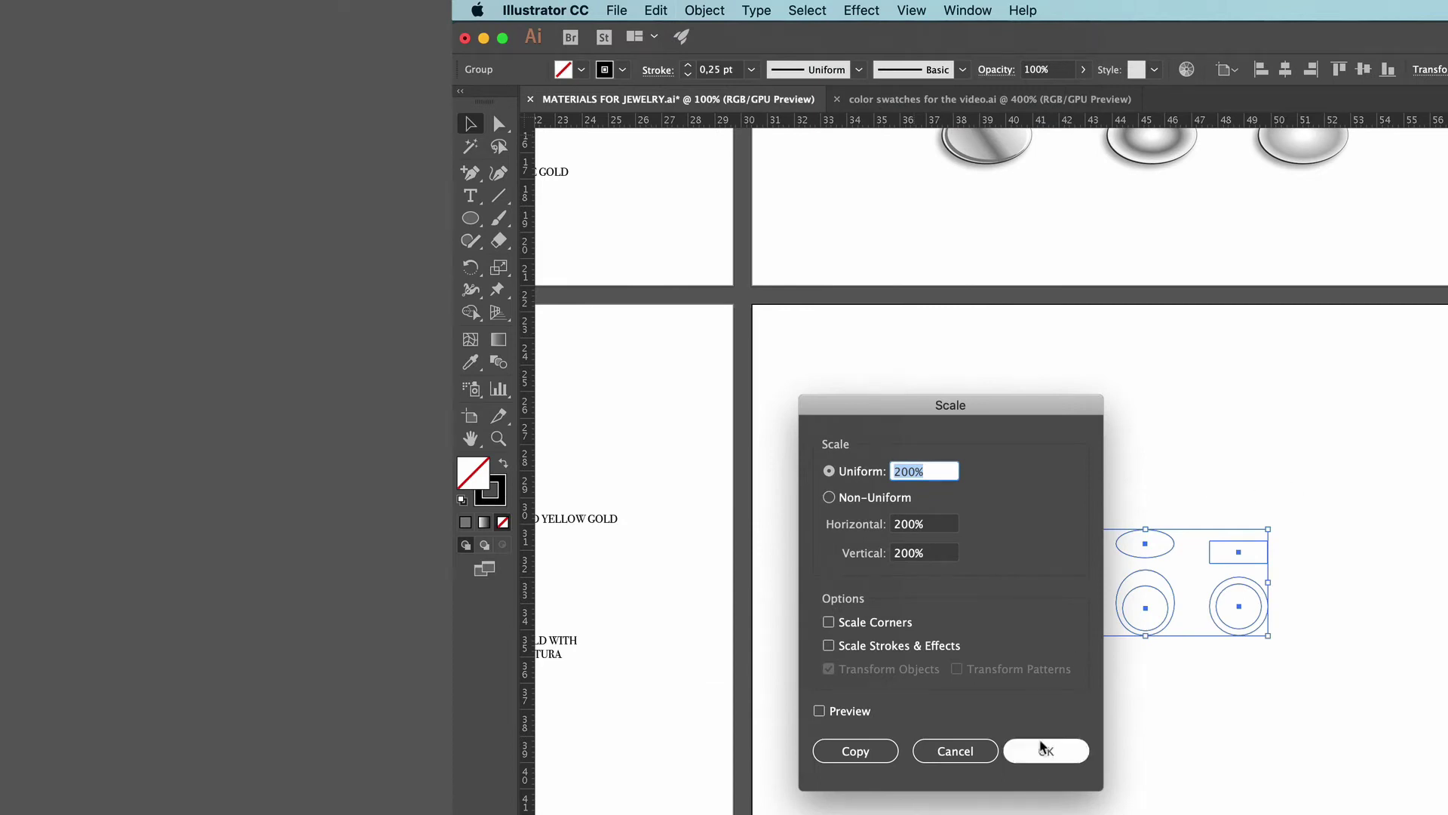
pyautogui.click(1177, 805)
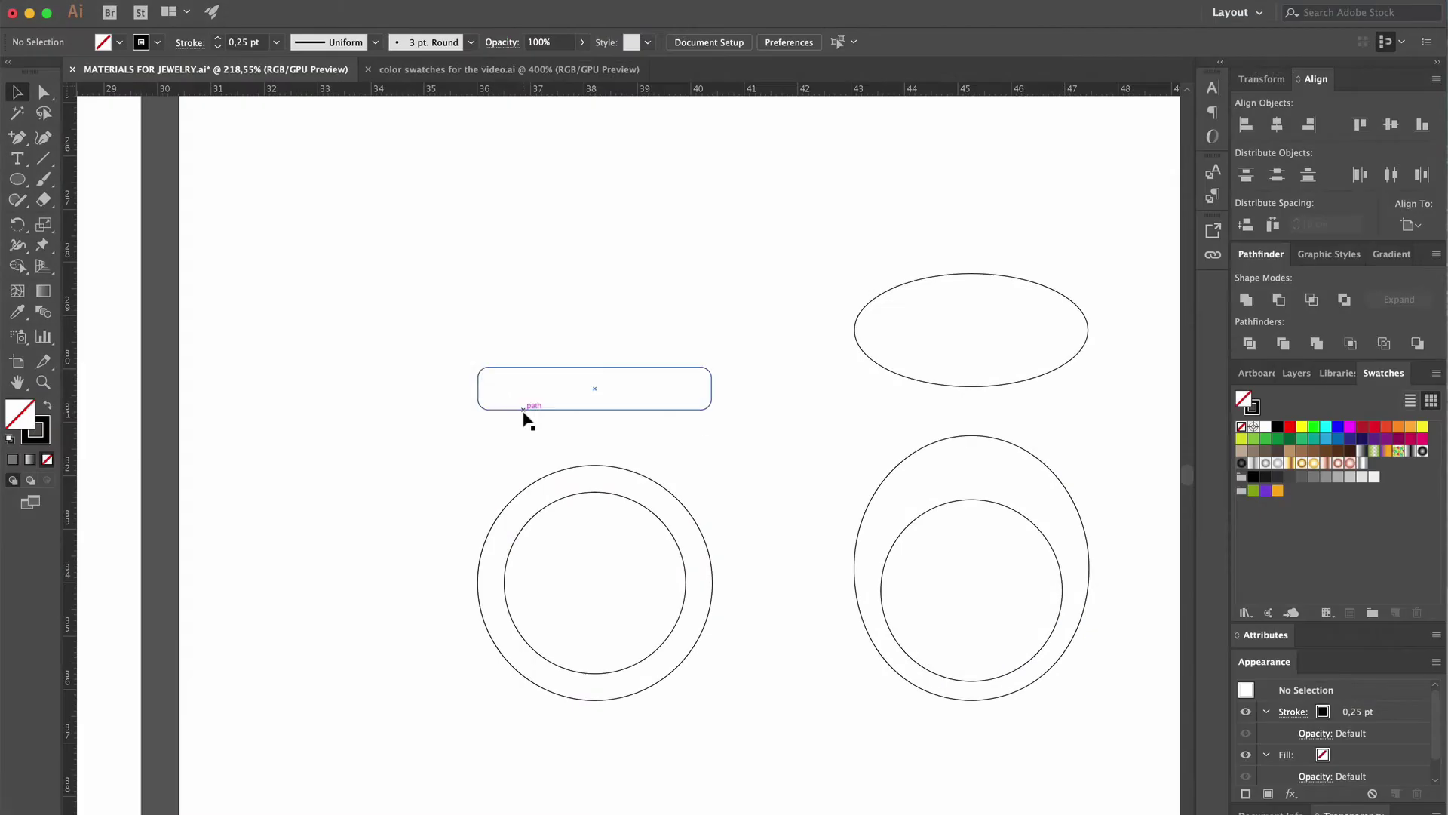
# Ungroup the enlarged ring outlines
pyautogui.click(526, 410)
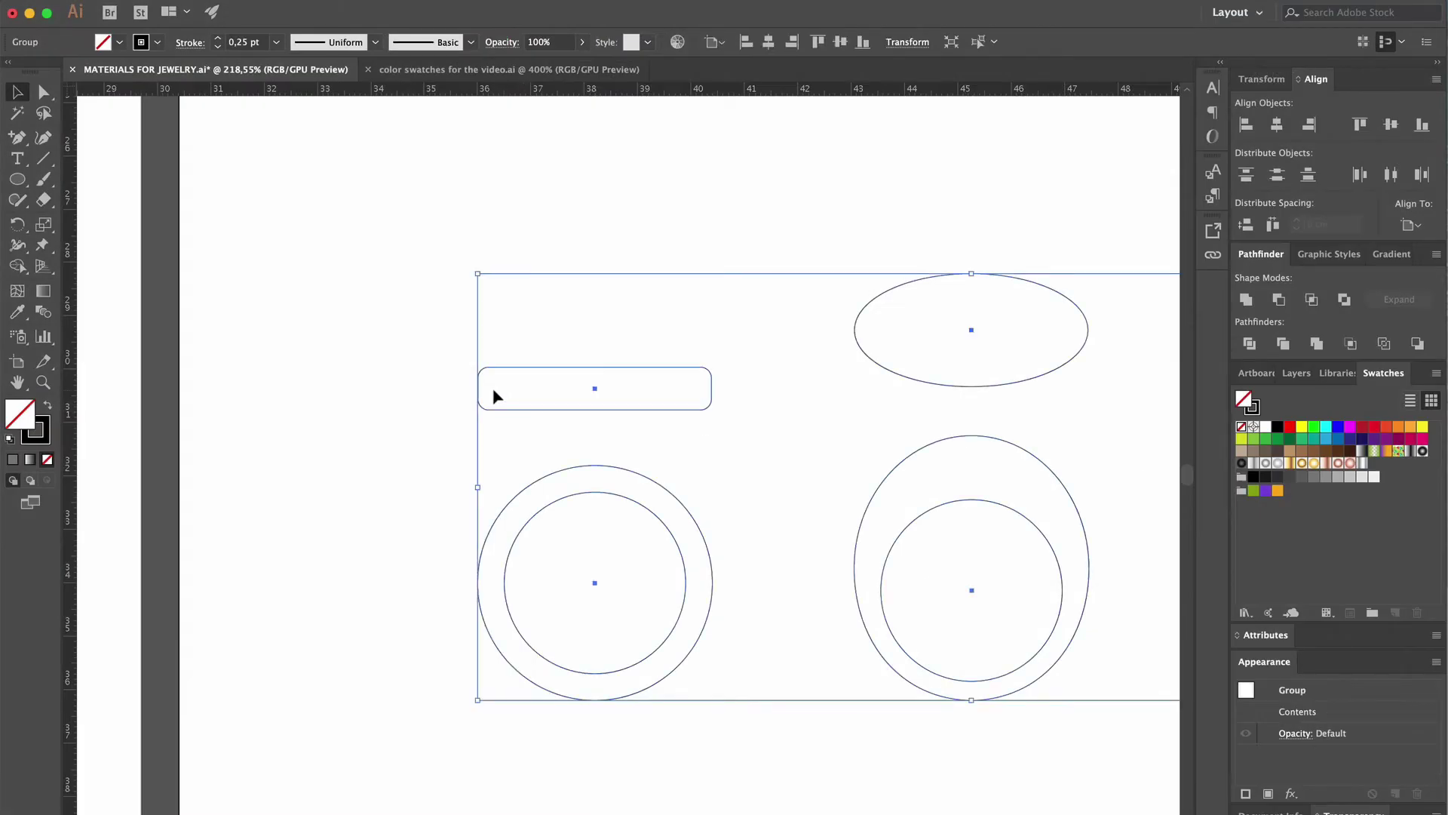
pyautogui.click(492, 394)
pyautogui.click(627, 181)
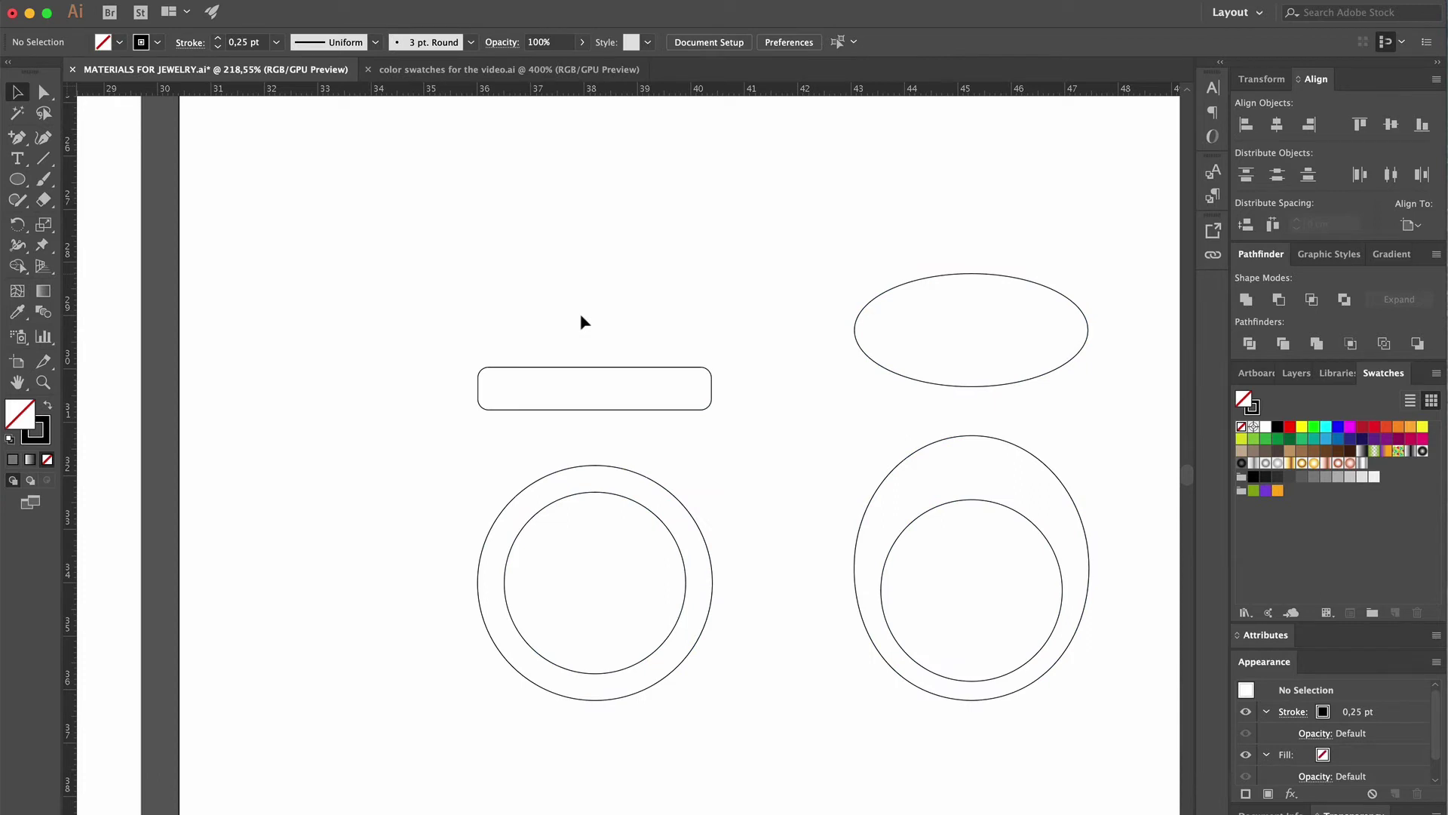
# Round the left ring's top-view rectangle to a corner radius of 0,4 cm
pyautogui.click(578, 368)
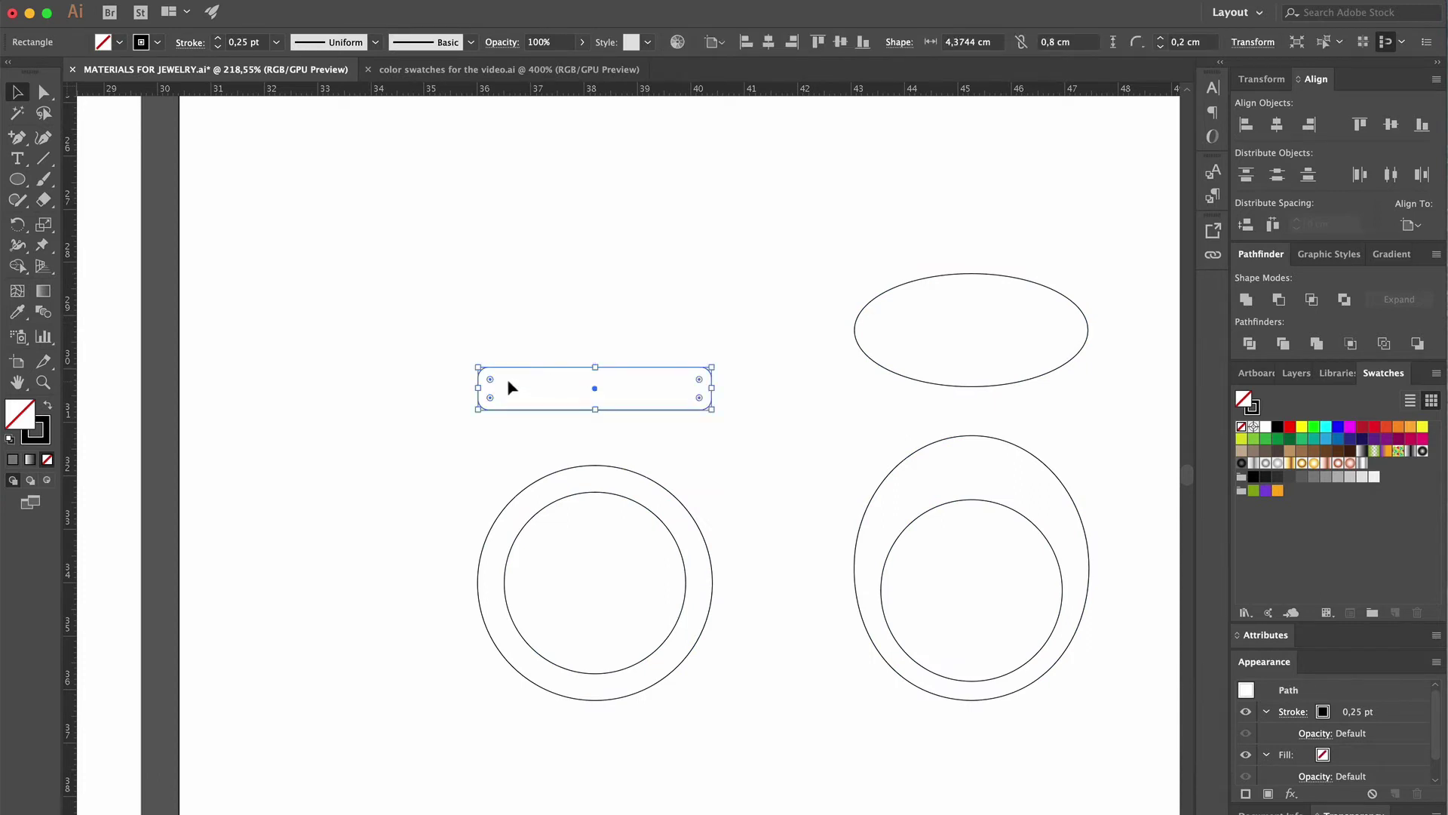
pyautogui.moveTo(490, 379); pyautogui.dragTo(529, 382)
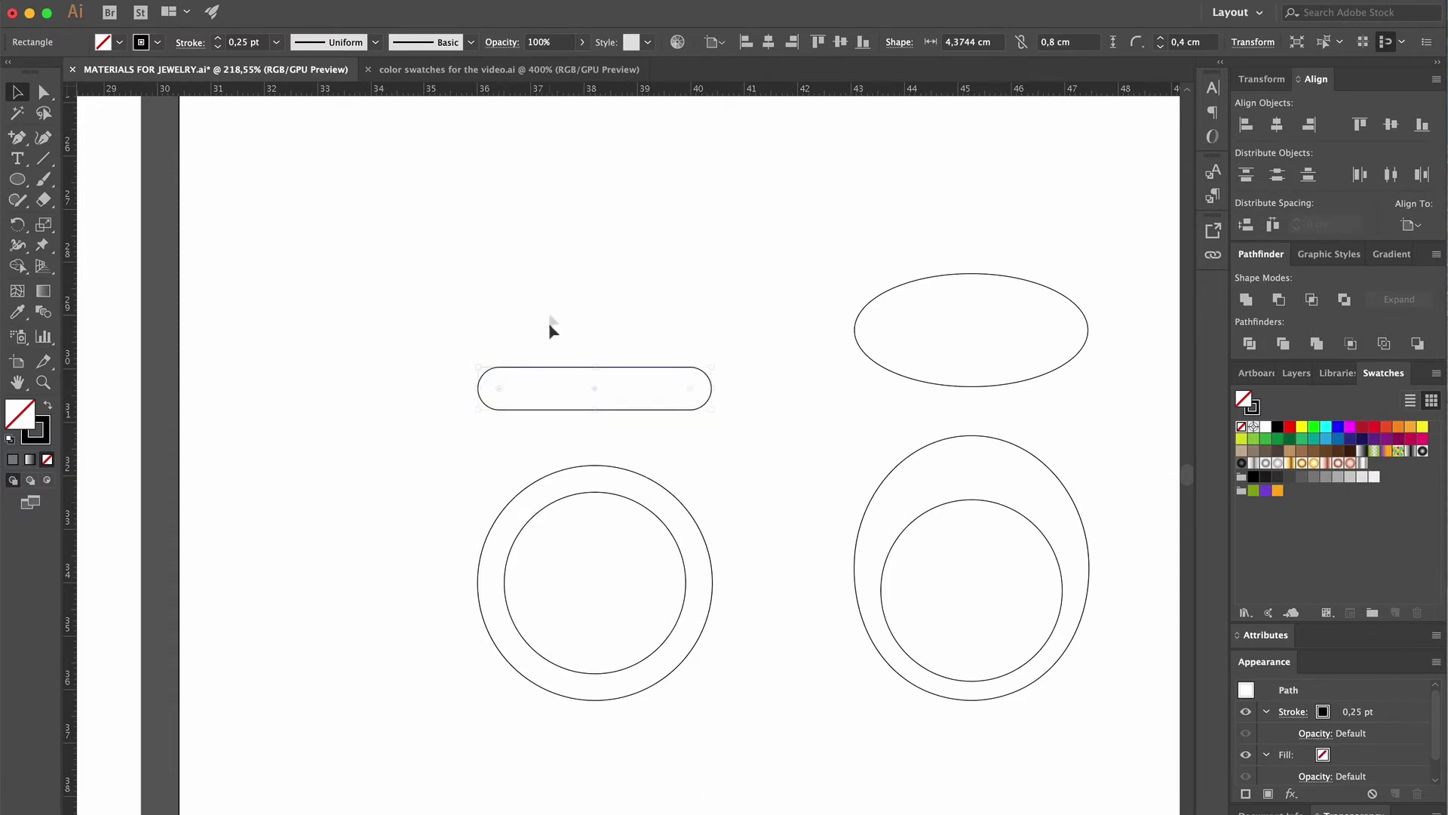
pyautogui.click(550, 323)
# Fill the left ring's rounded rectangle with the gold radial gradient swatch
pyautogui.press('super+minus')
pyautogui.click(536, 385)
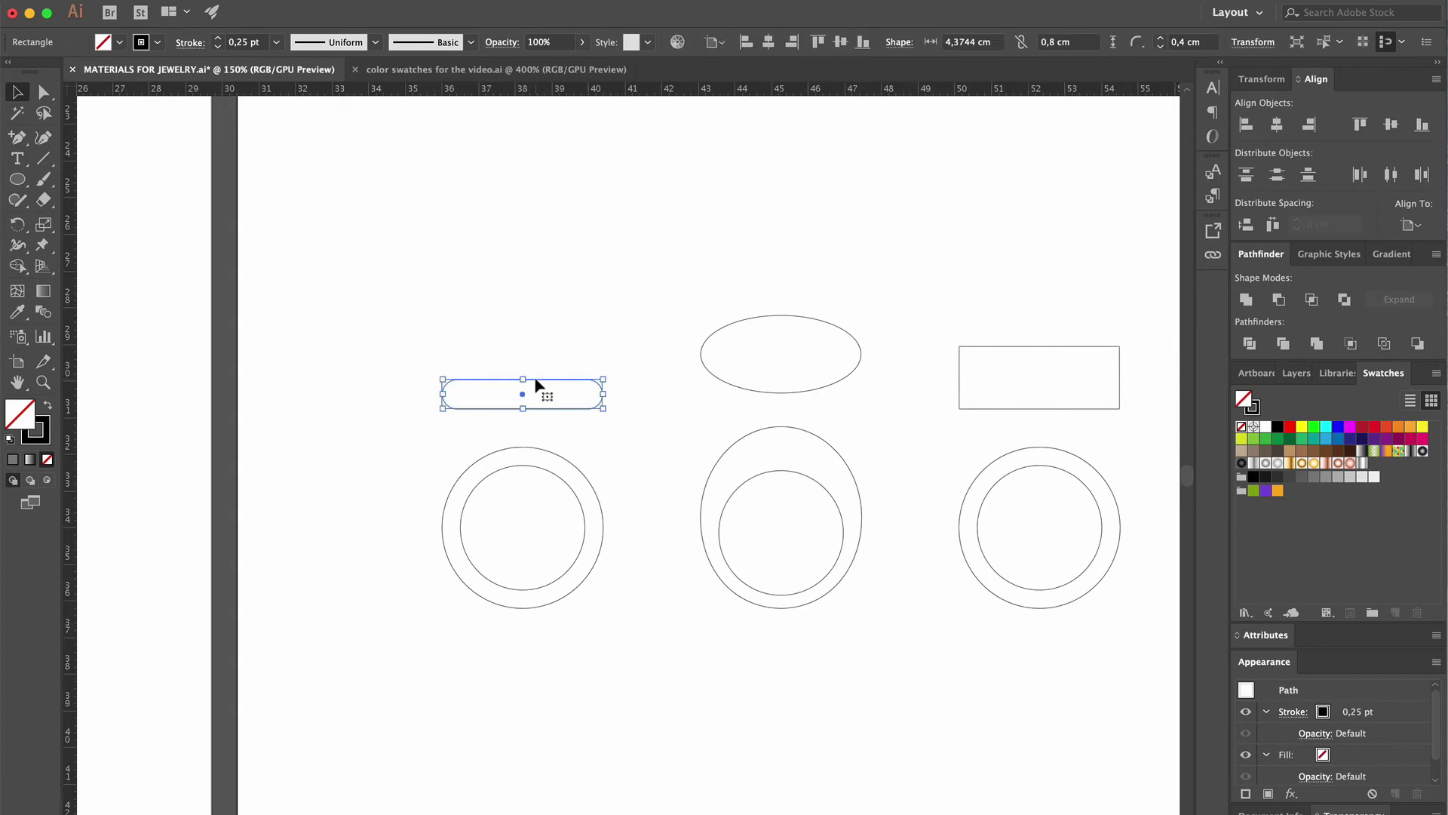
pyautogui.click(1302, 463)
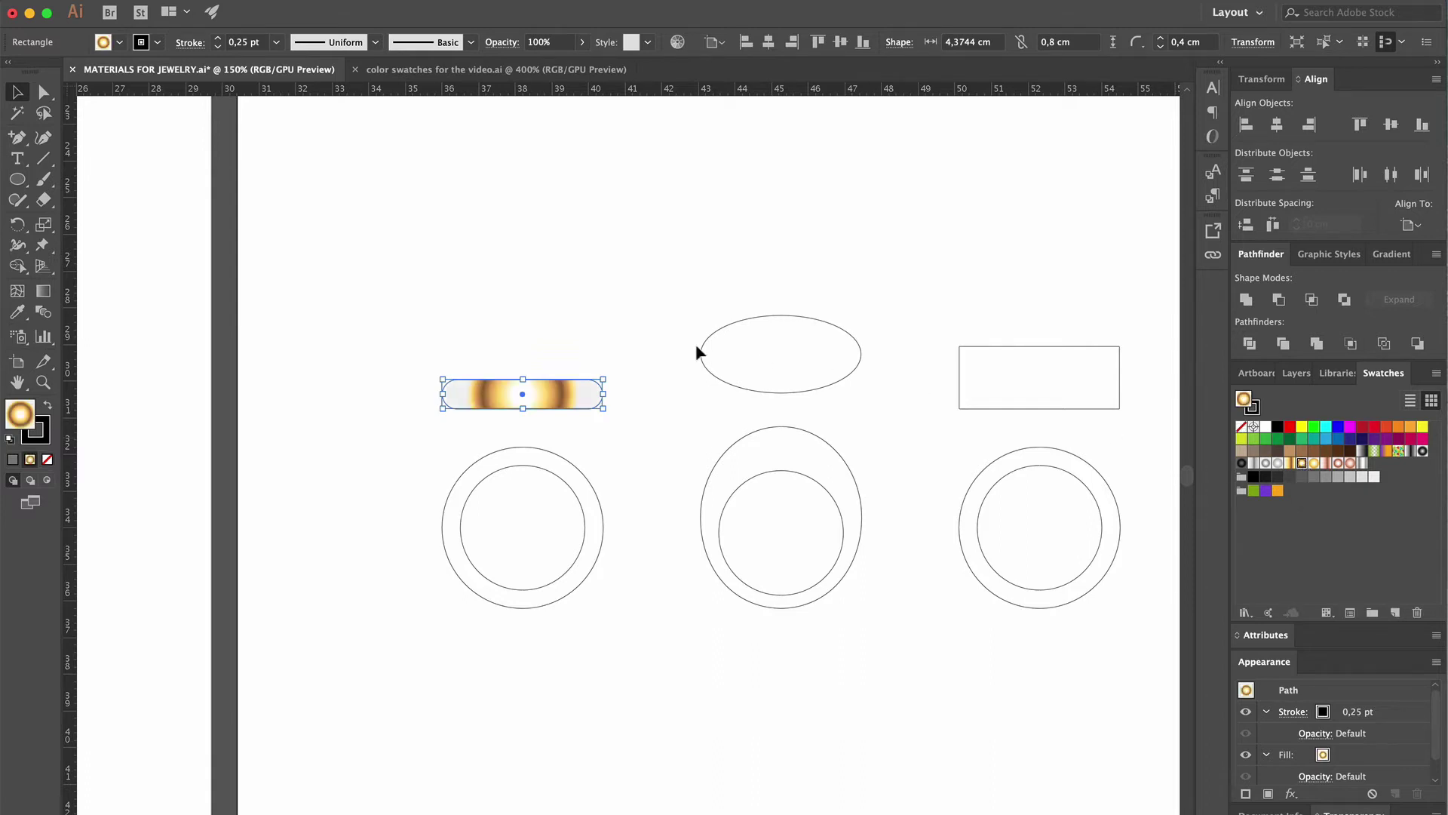
# Widen the gold radial gradient to the ends of the rounded rectangle and flatten it into a narrow horizontal ellipse
pyautogui.click(43, 291)
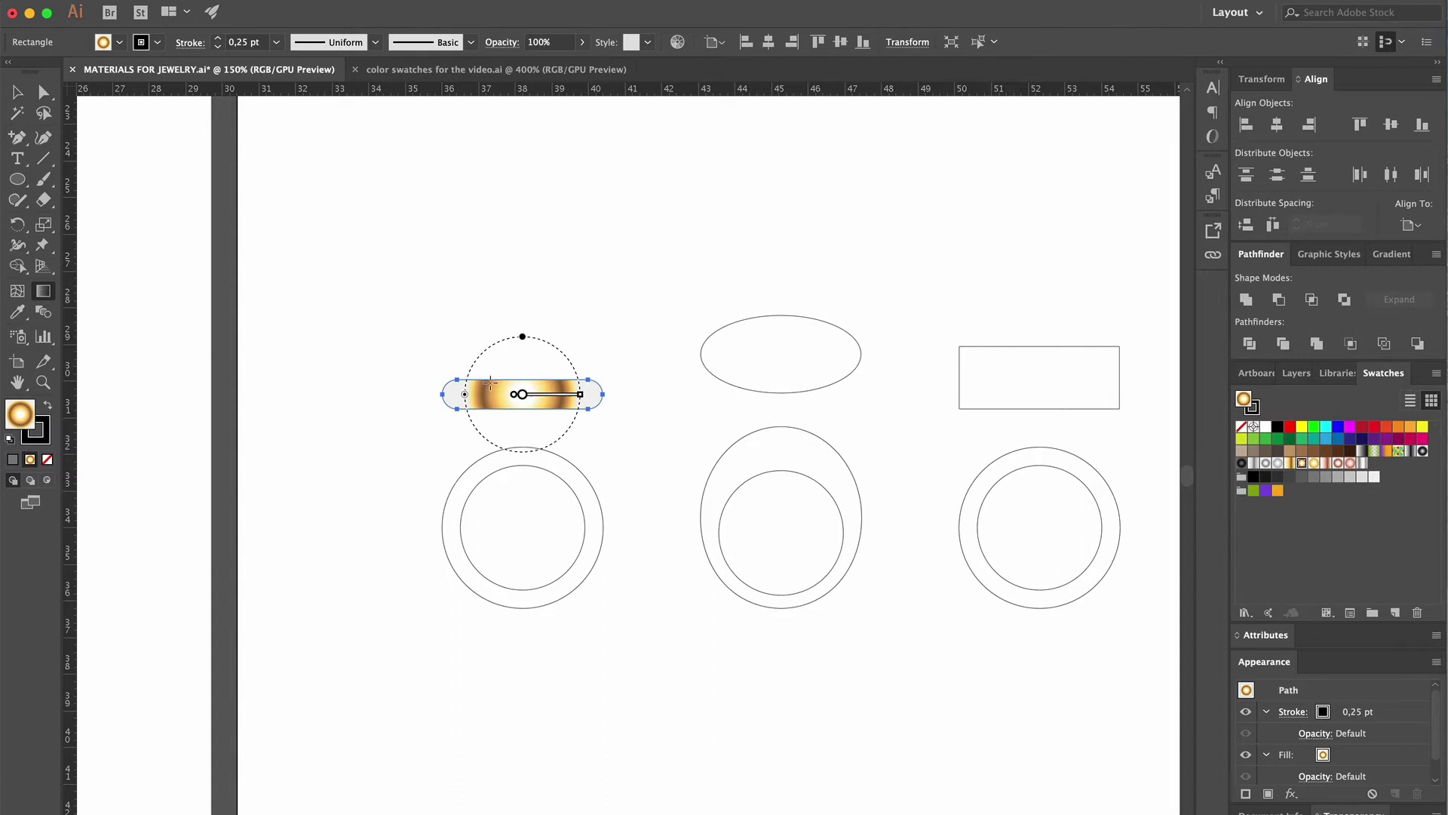
pyautogui.moveTo(580, 393); pyautogui.dragTo(603, 394)
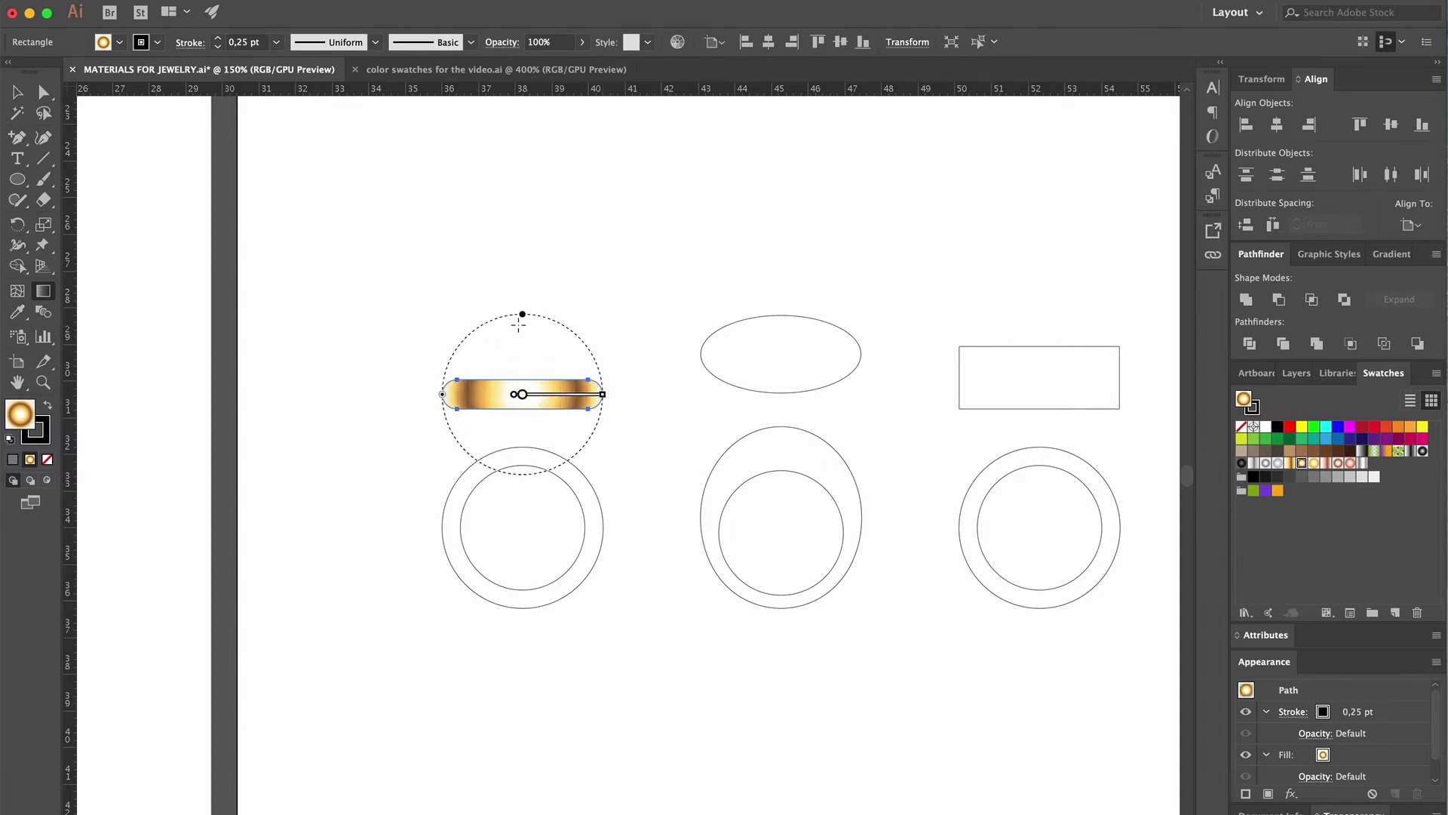
pyautogui.moveTo(522, 316); pyautogui.dragTo(608, 396)
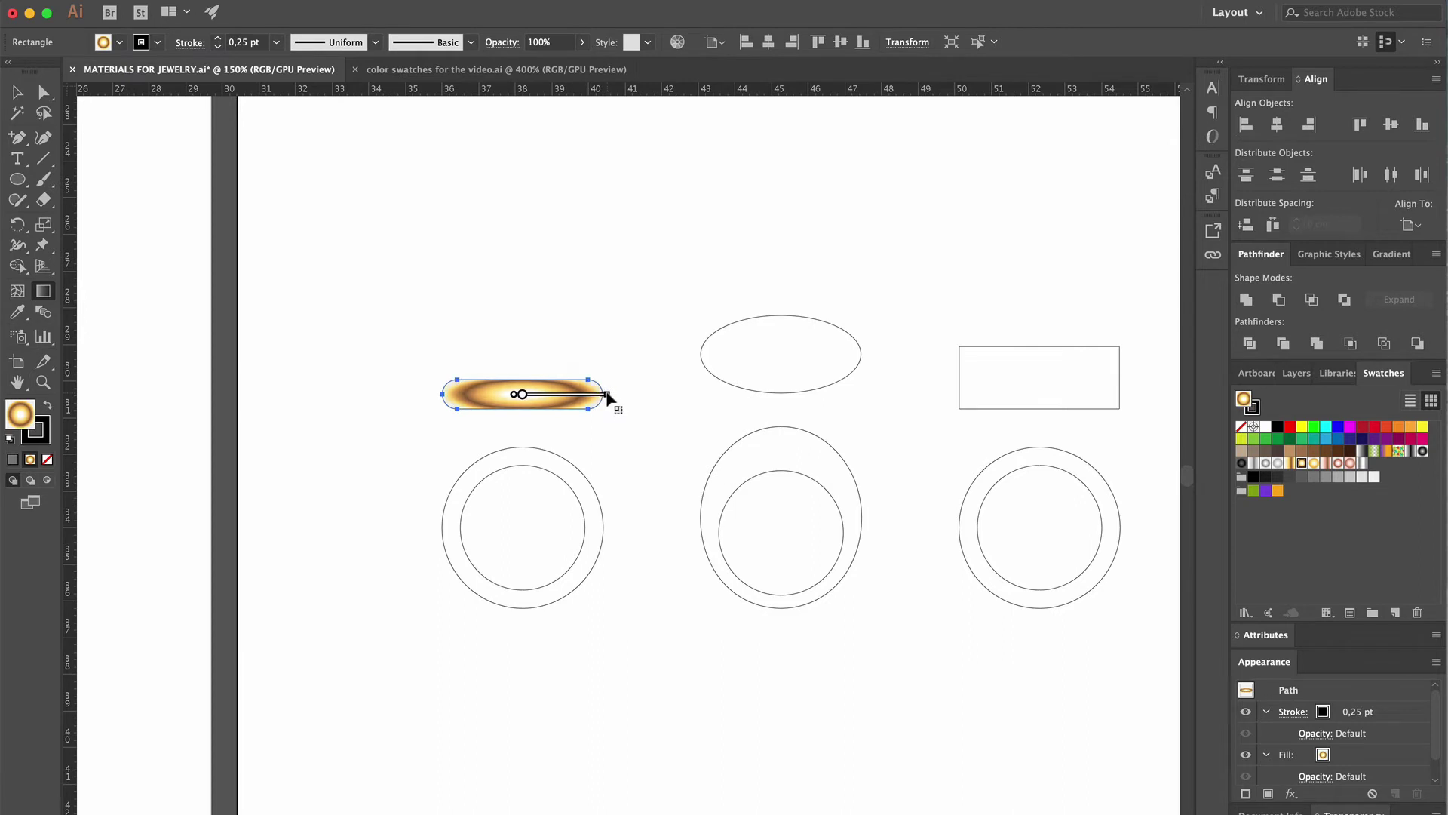
pyautogui.press('v')
pyautogui.click(445, 232)
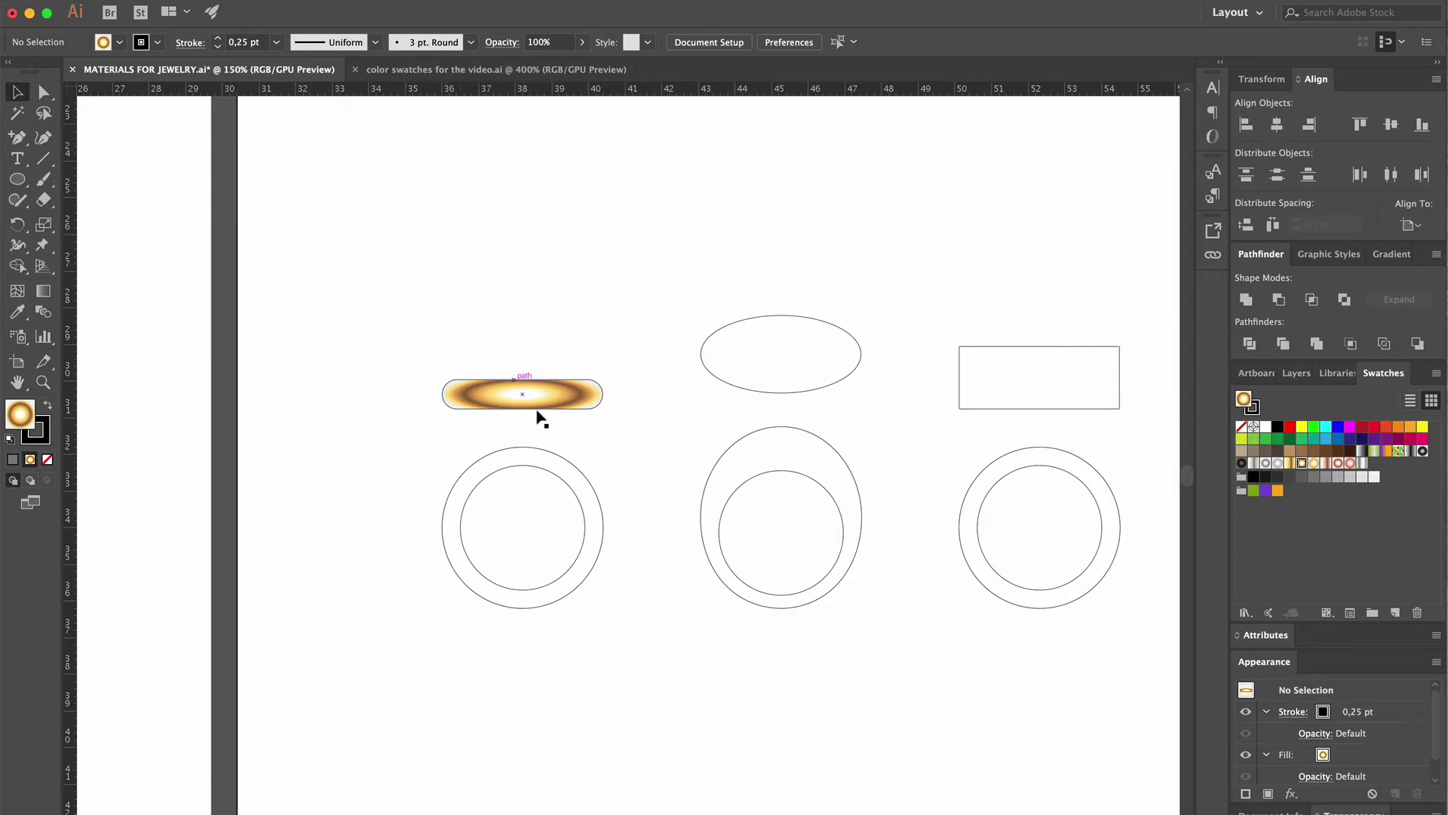
# Combine the left ring's inner and outer circles into a compound path and fill it with the gold radial gradient swatch
pyautogui.click(557, 478)
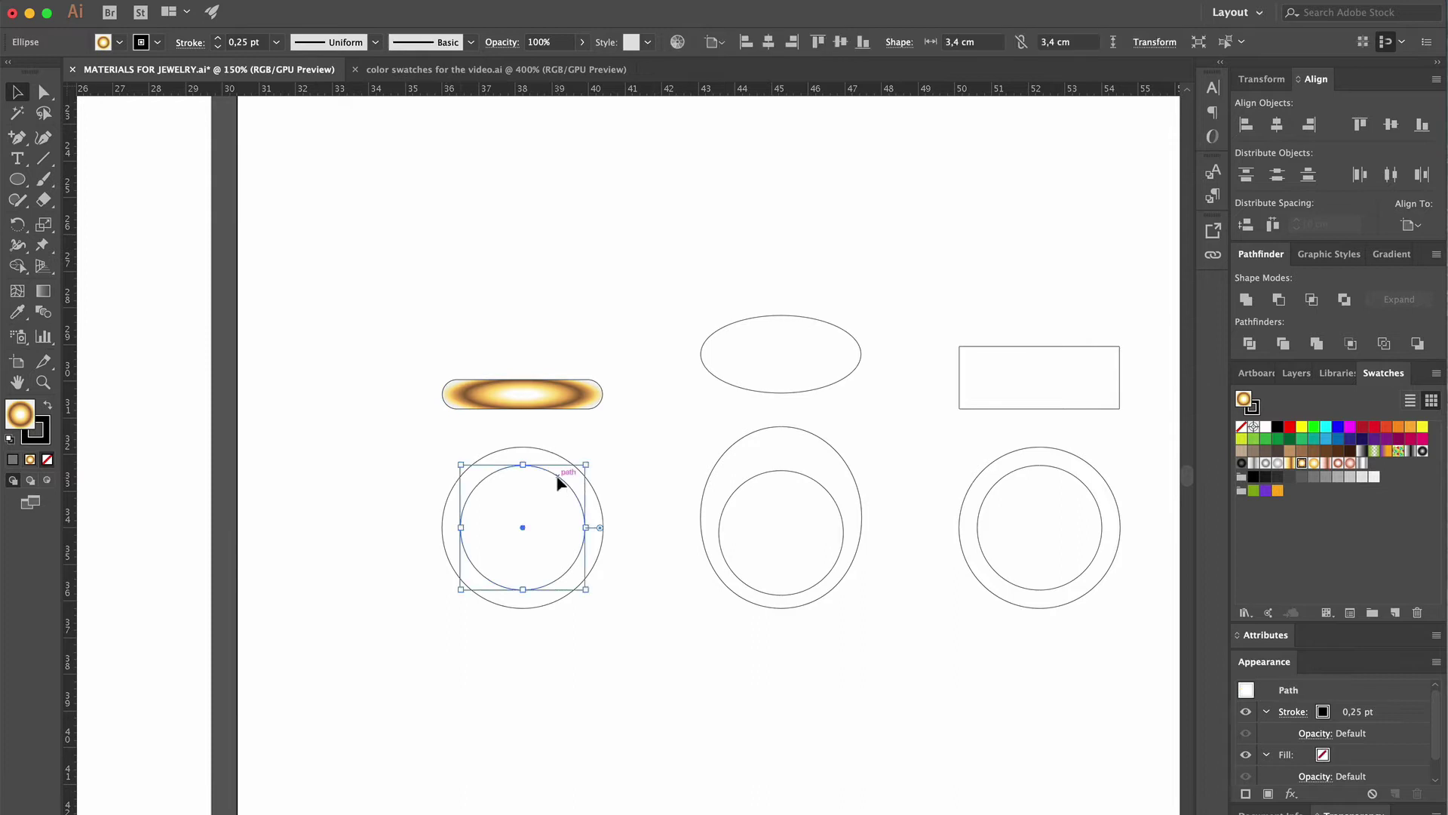
pyautogui.keyDown('shift'); pyautogui.click(601, 502); pyautogui.keyUp('shift')
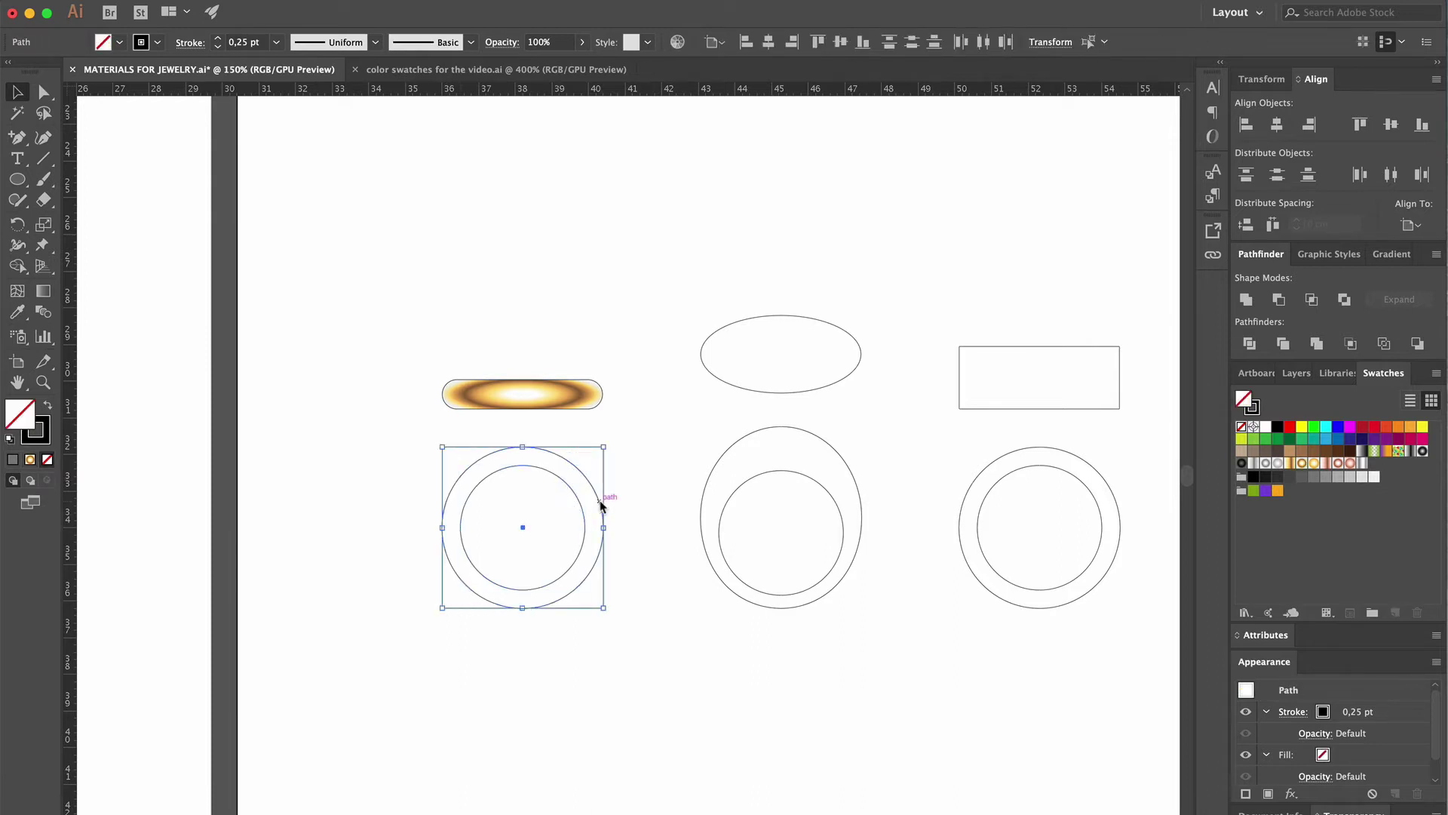
pyautogui.rightClick(601, 504)
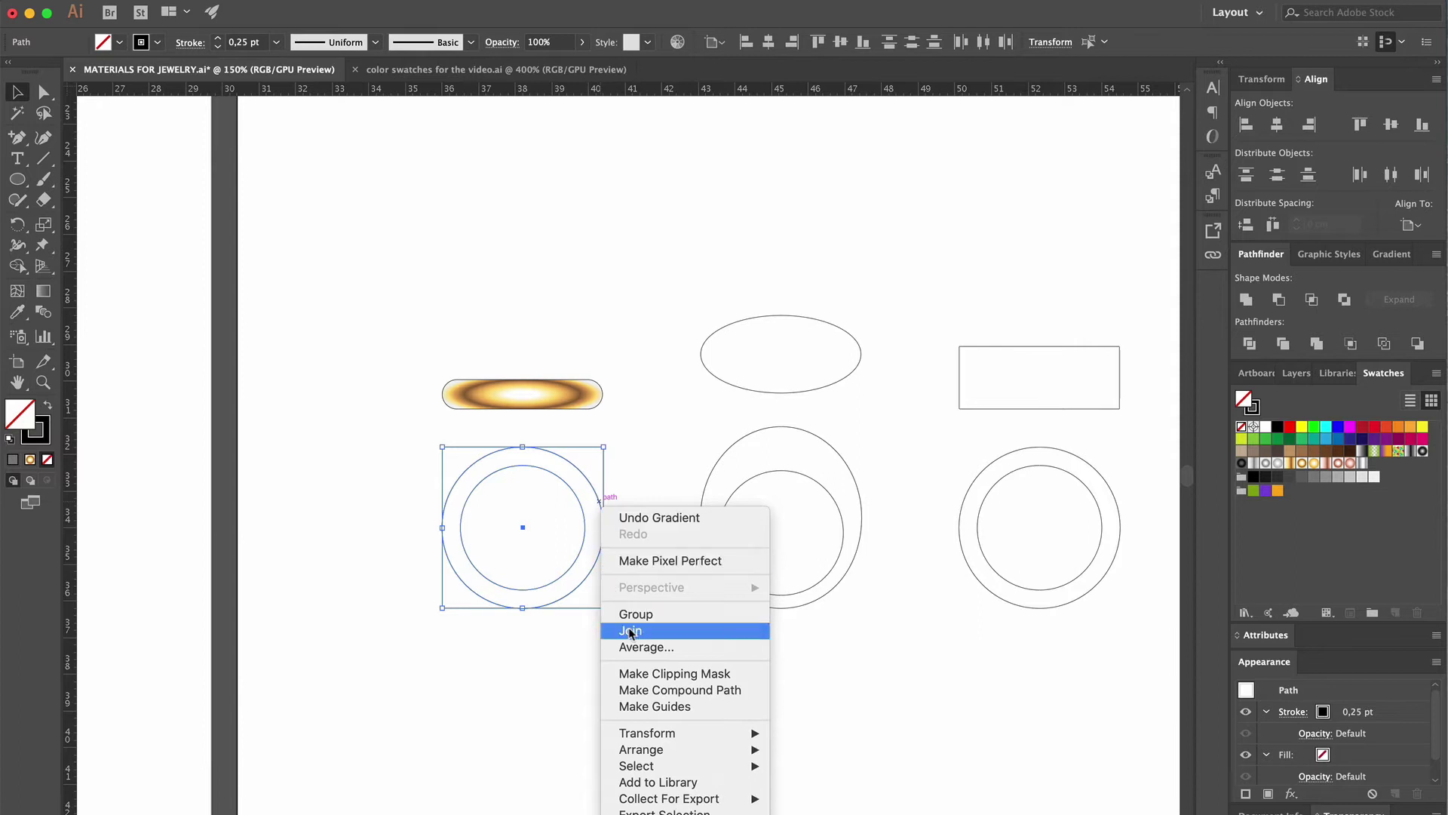
pyautogui.click(640, 683)
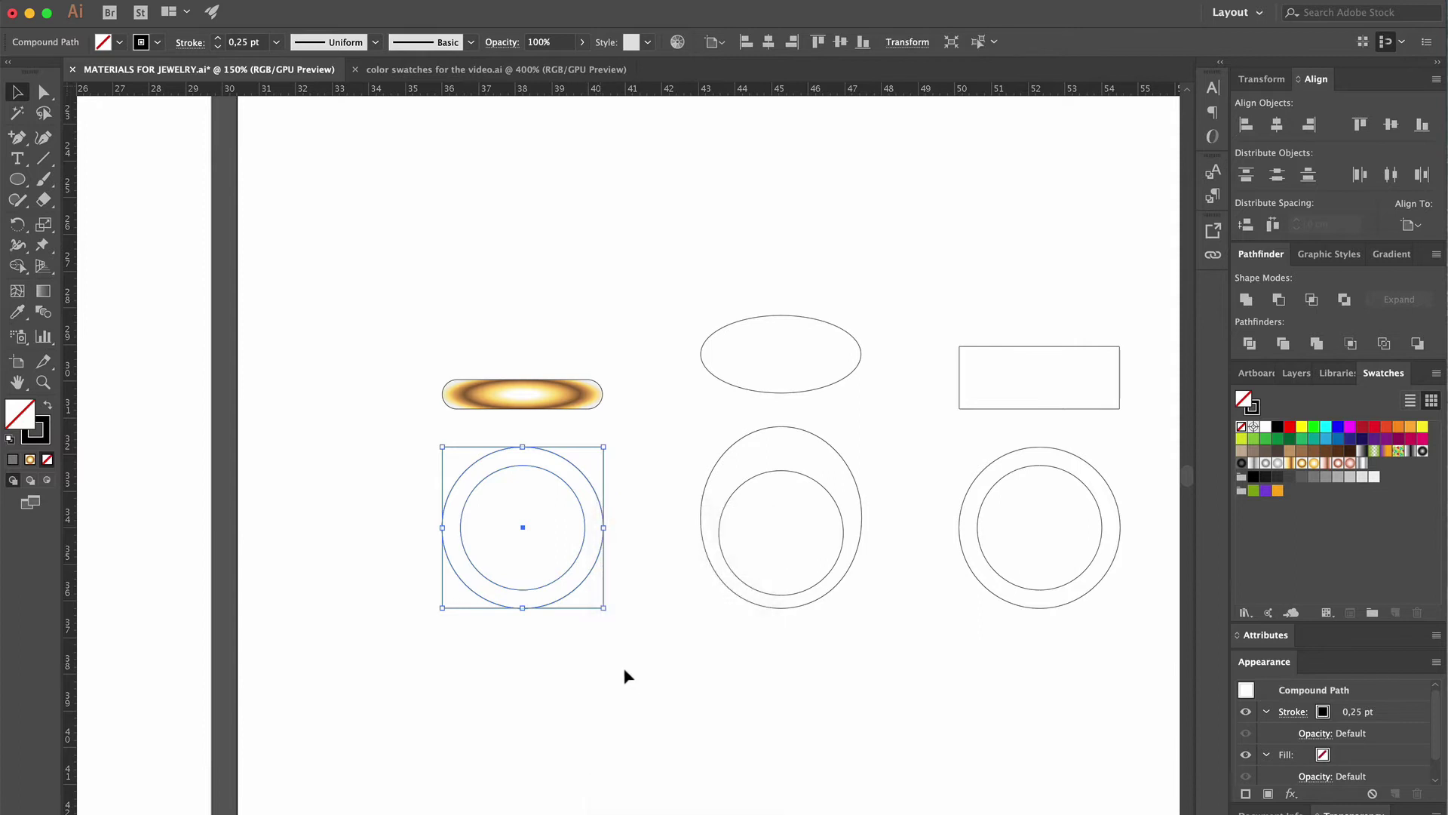
pyautogui.click(624, 586)
pyautogui.click(596, 575)
pyautogui.click(1302, 463)
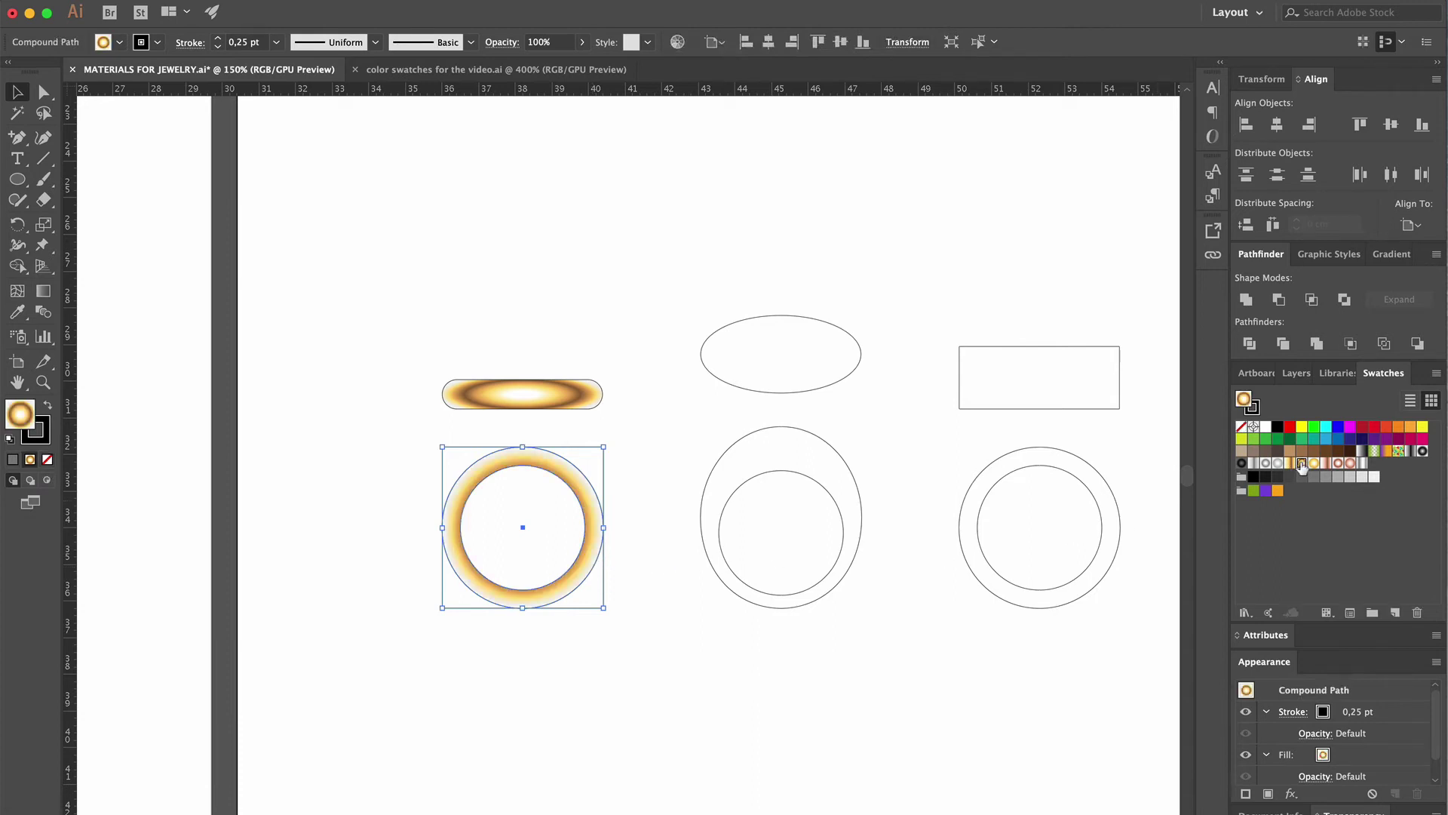
# Shift the left ring's gradient stops outward into the band so the dark brown tone runs along its middle
pyautogui.press('super+equal')
pyautogui.press('super+equal')
pyautogui.press('super+equal')
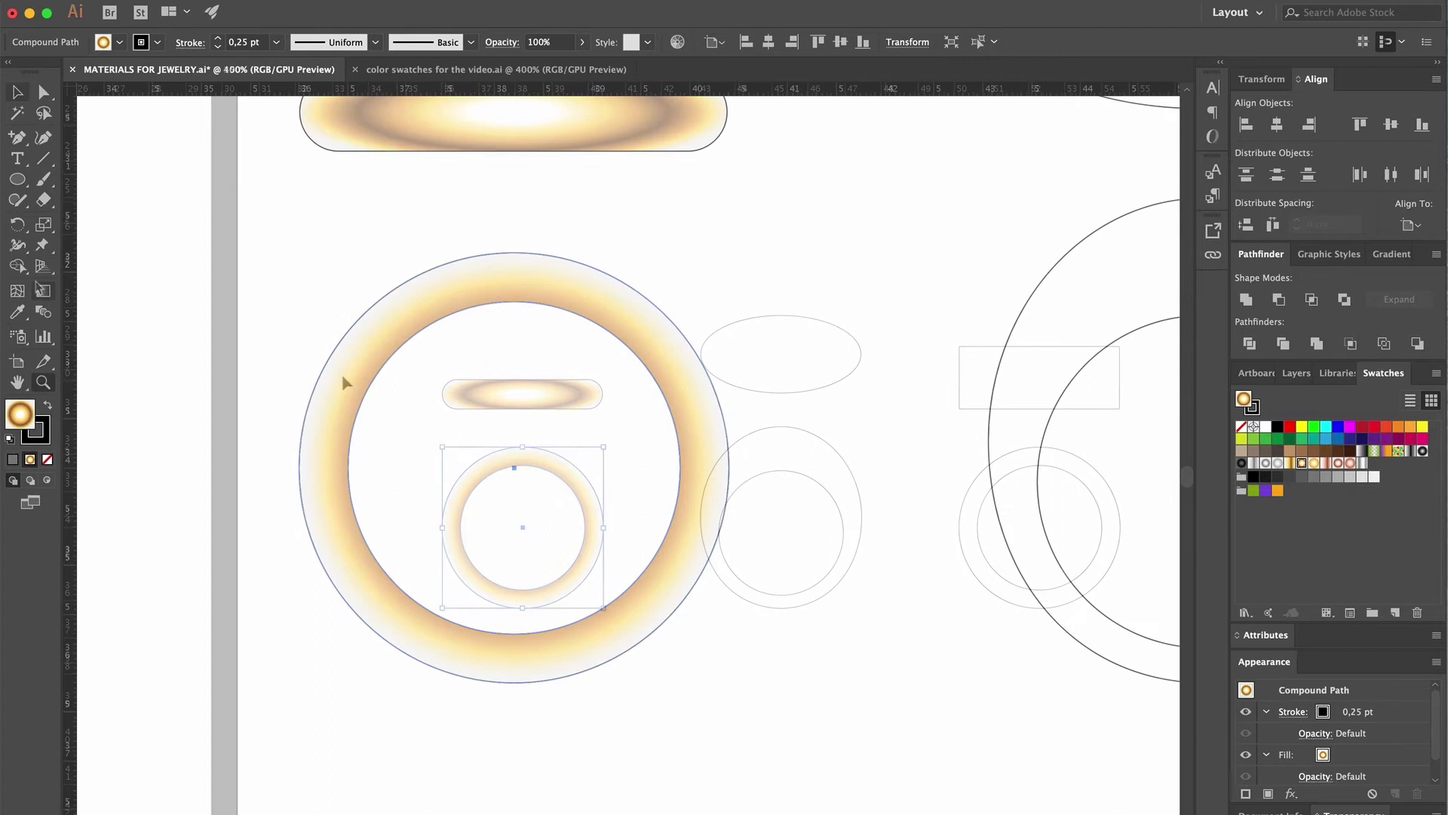
pyautogui.click(44, 297)
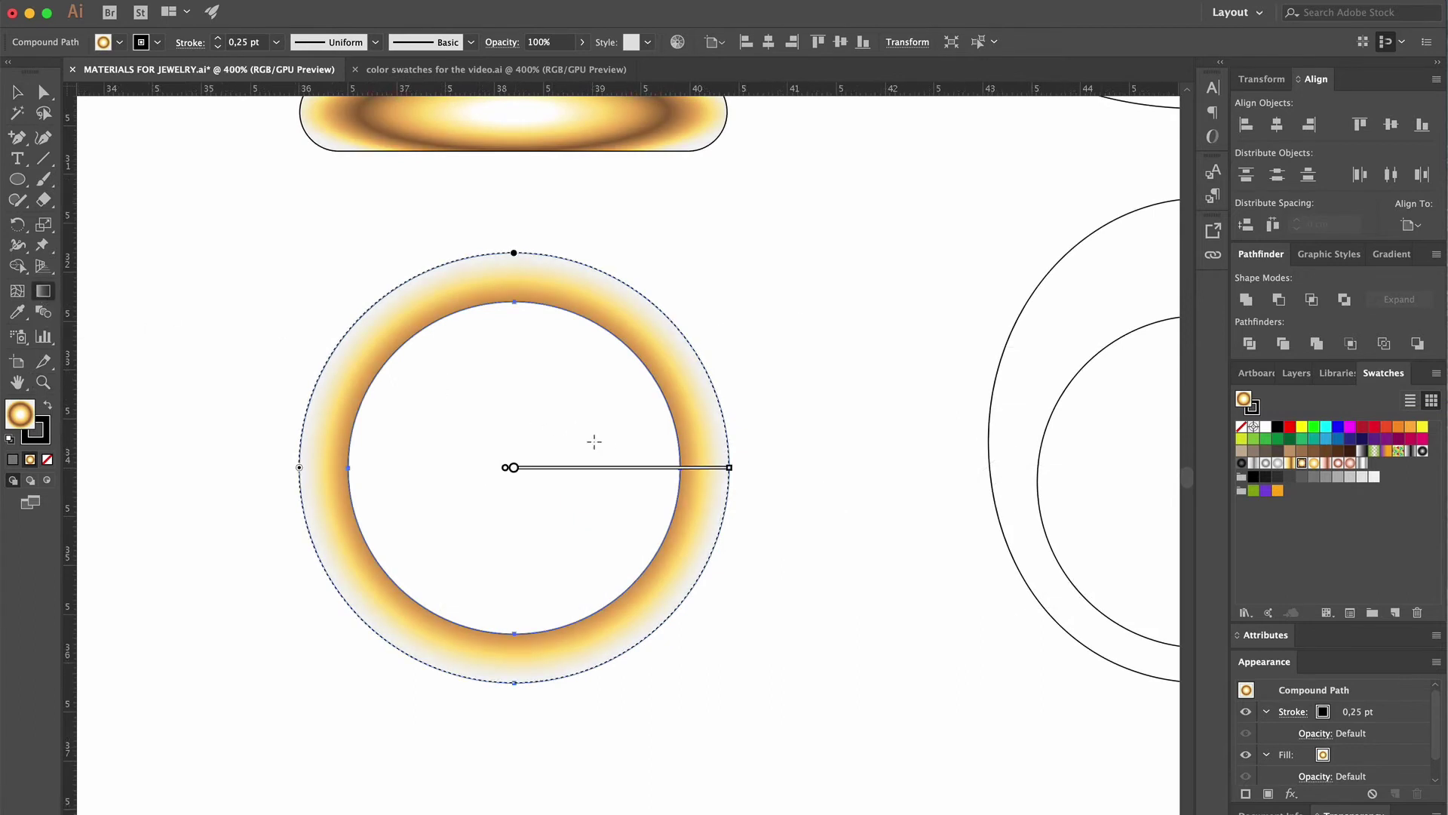
pyautogui.moveTo(609, 476)
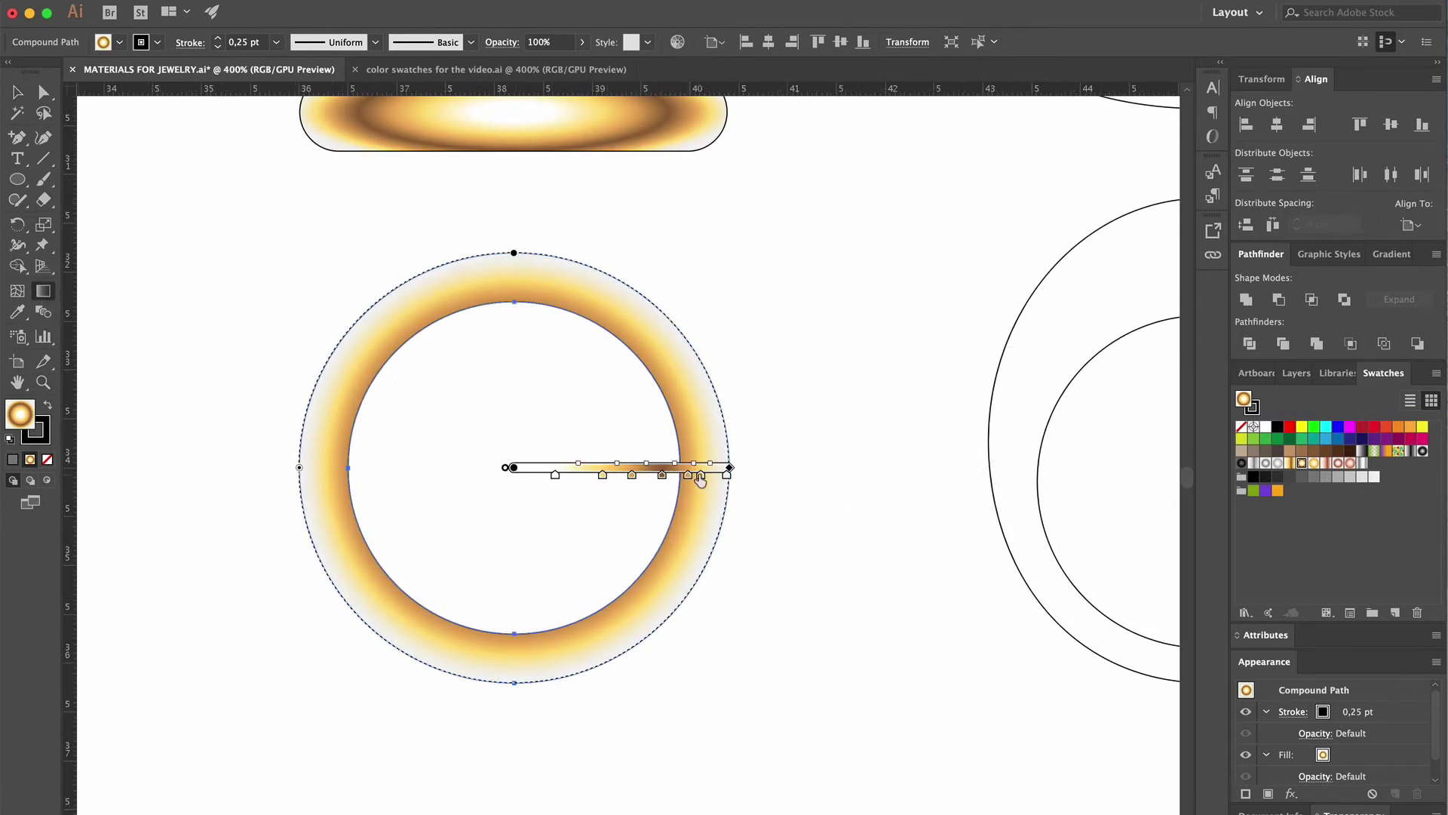
pyautogui.moveTo(700, 477); pyautogui.dragTo(715, 476)
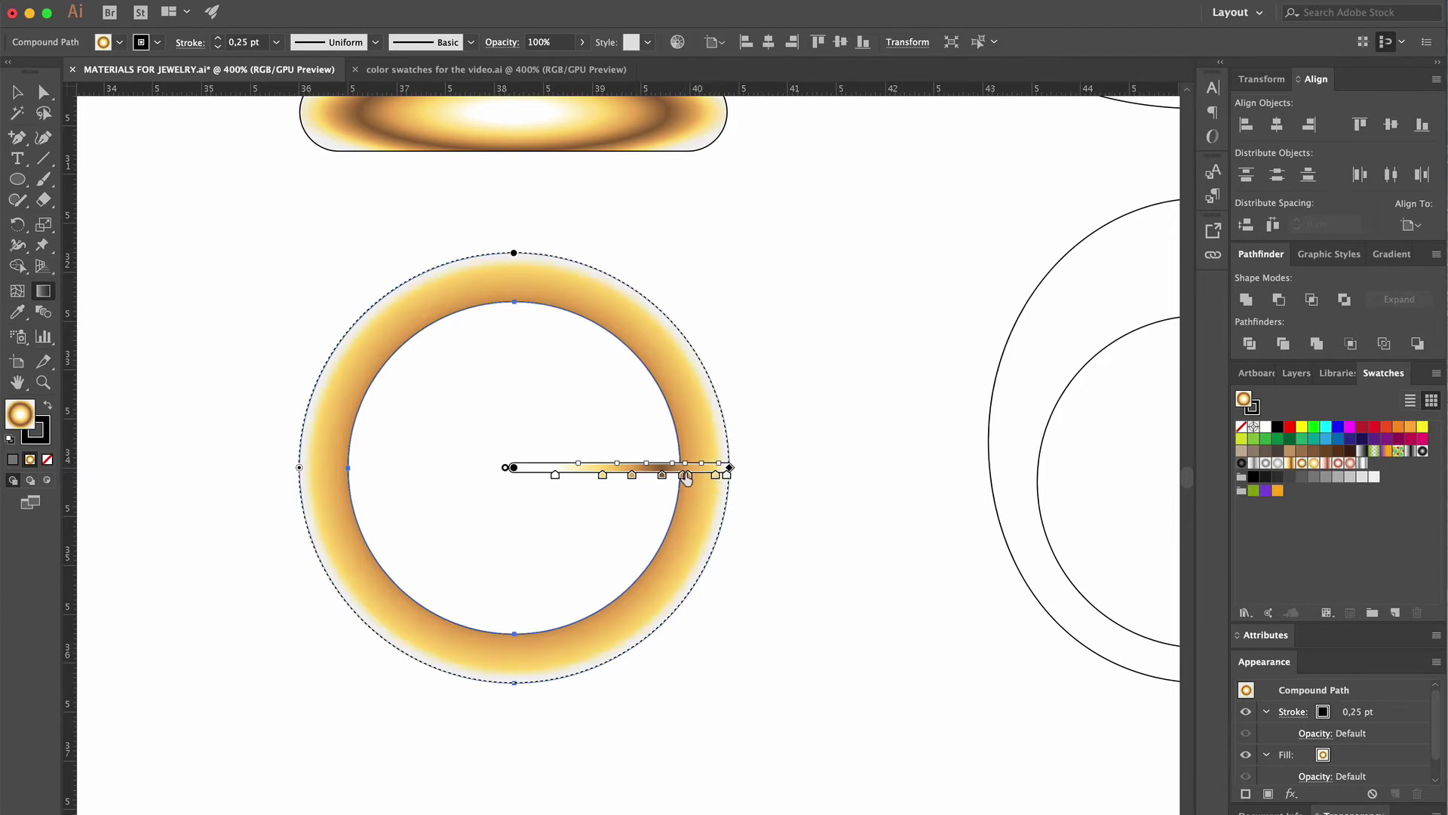
pyautogui.click(705, 477)
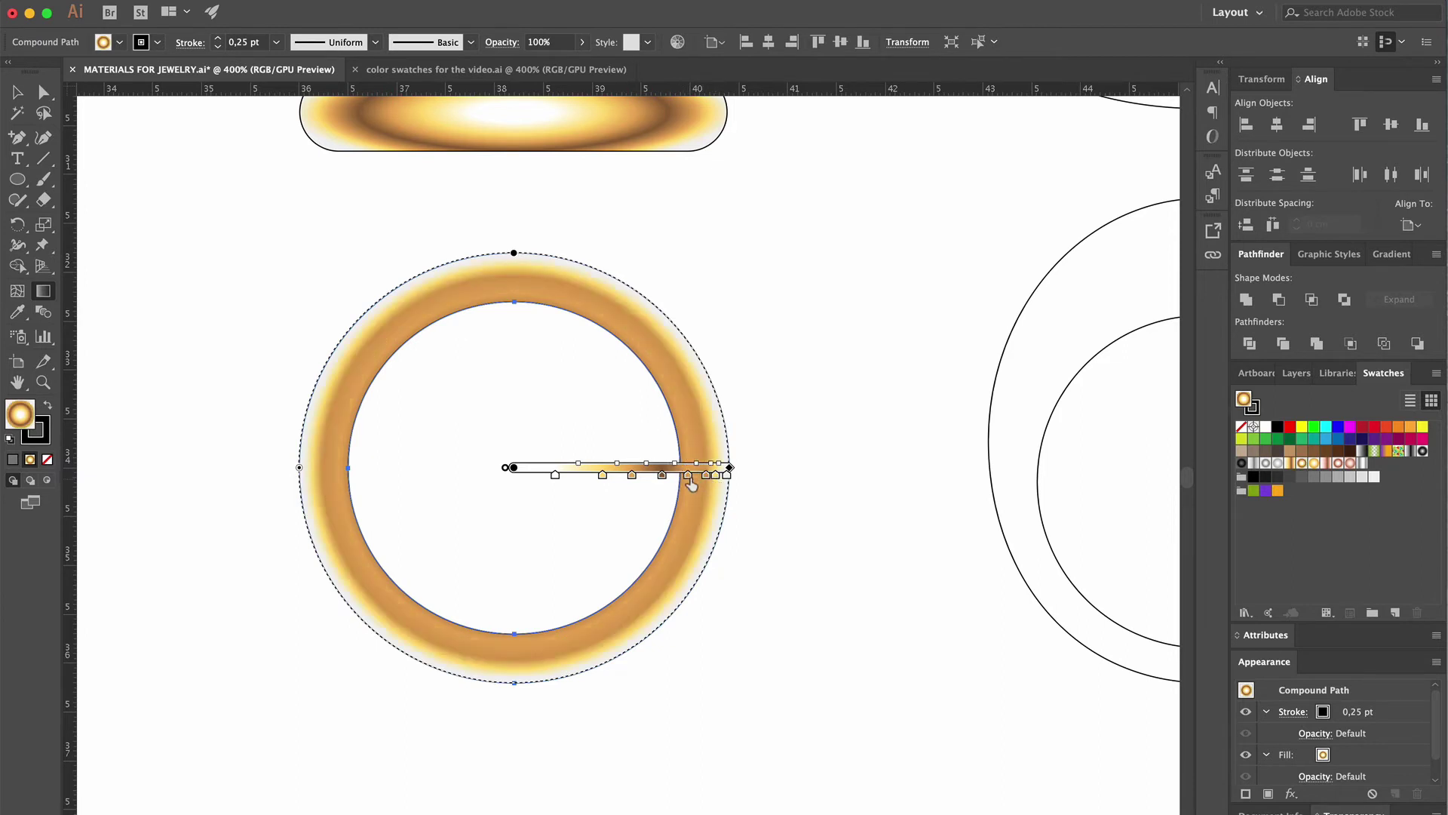
pyautogui.moveTo(689, 476); pyautogui.dragTo(696, 560)
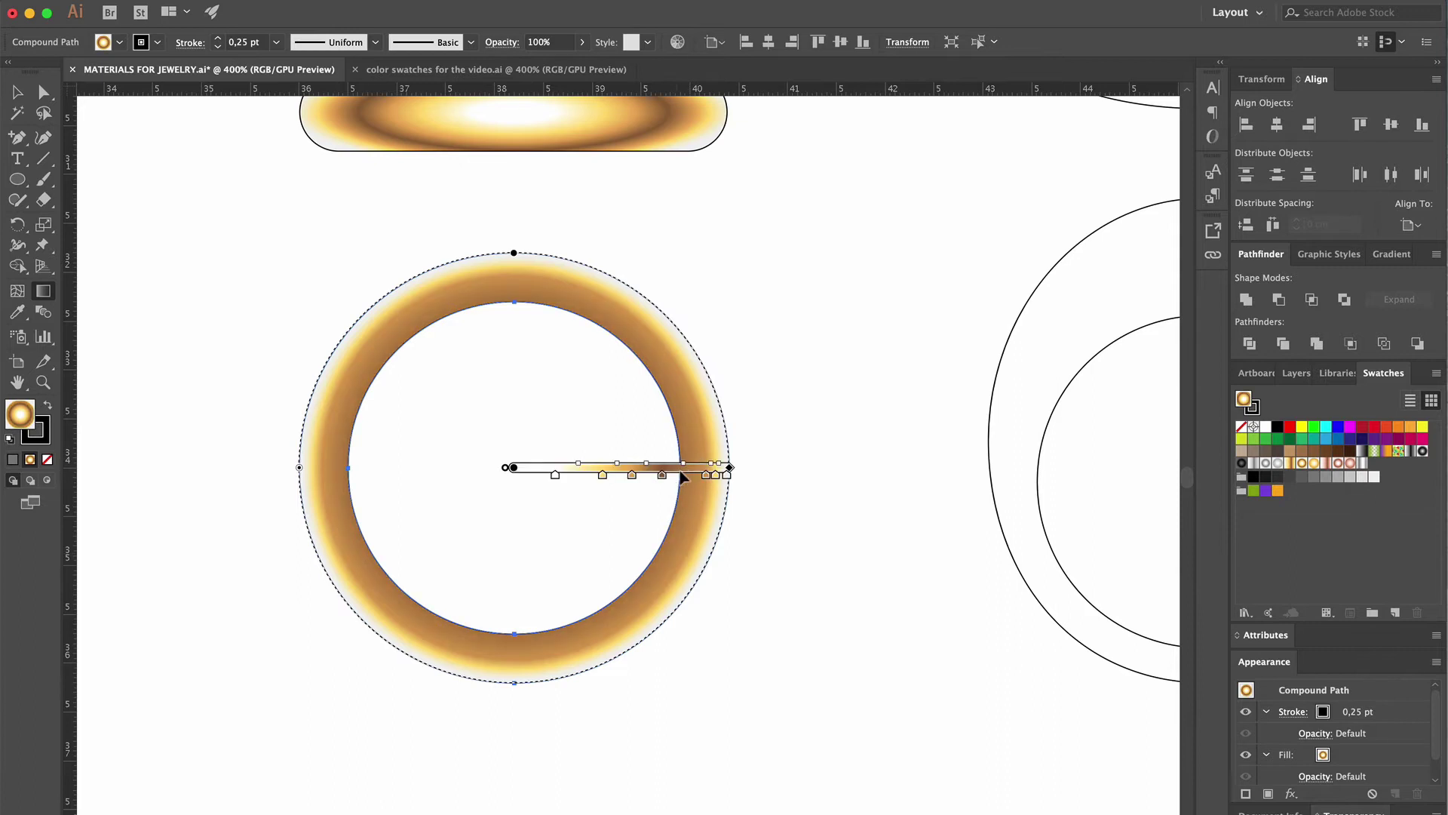
pyautogui.moveTo(662, 477); pyautogui.dragTo(692, 476)
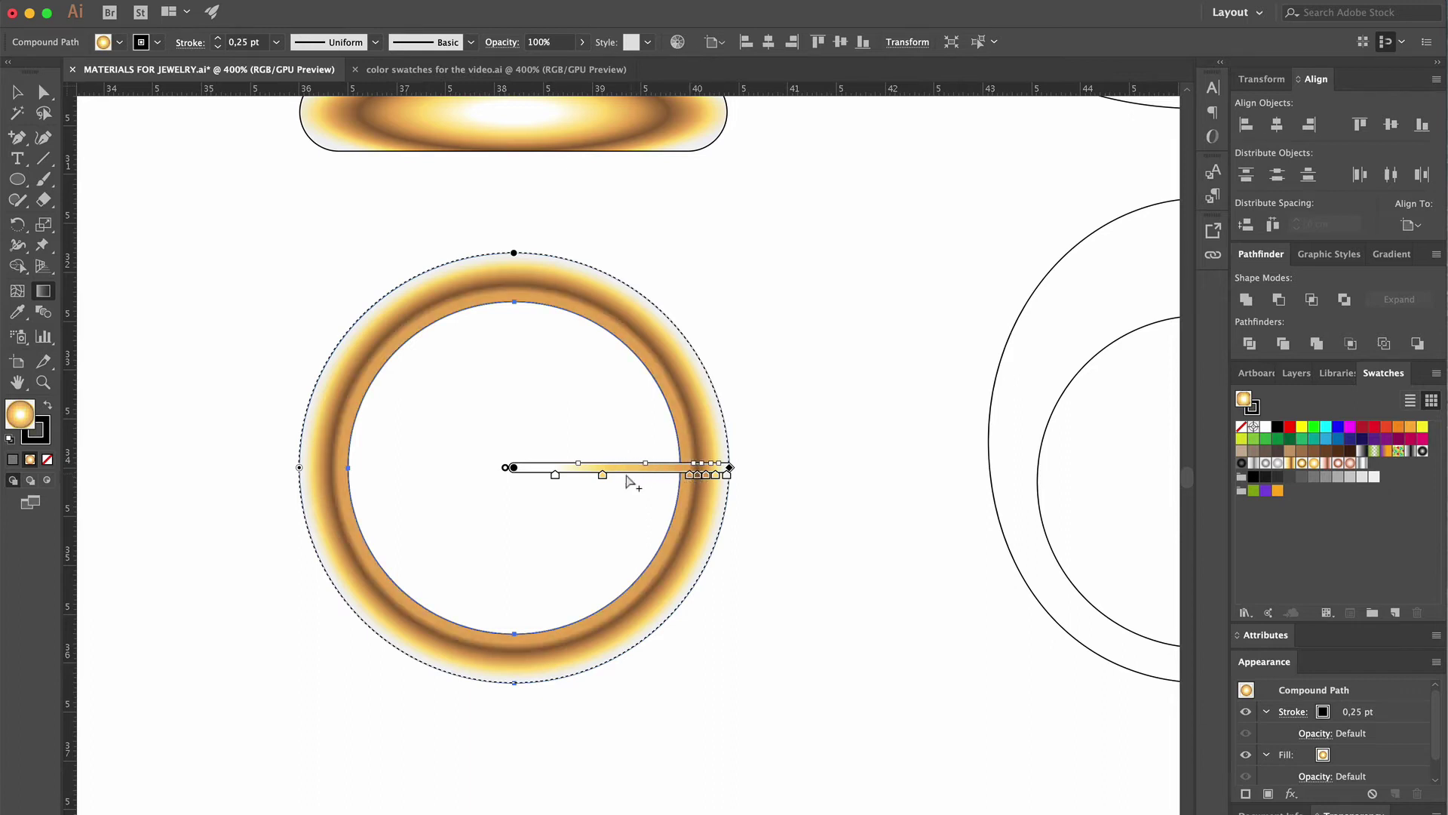
pyautogui.moveTo(603, 476); pyautogui.dragTo(682, 480)
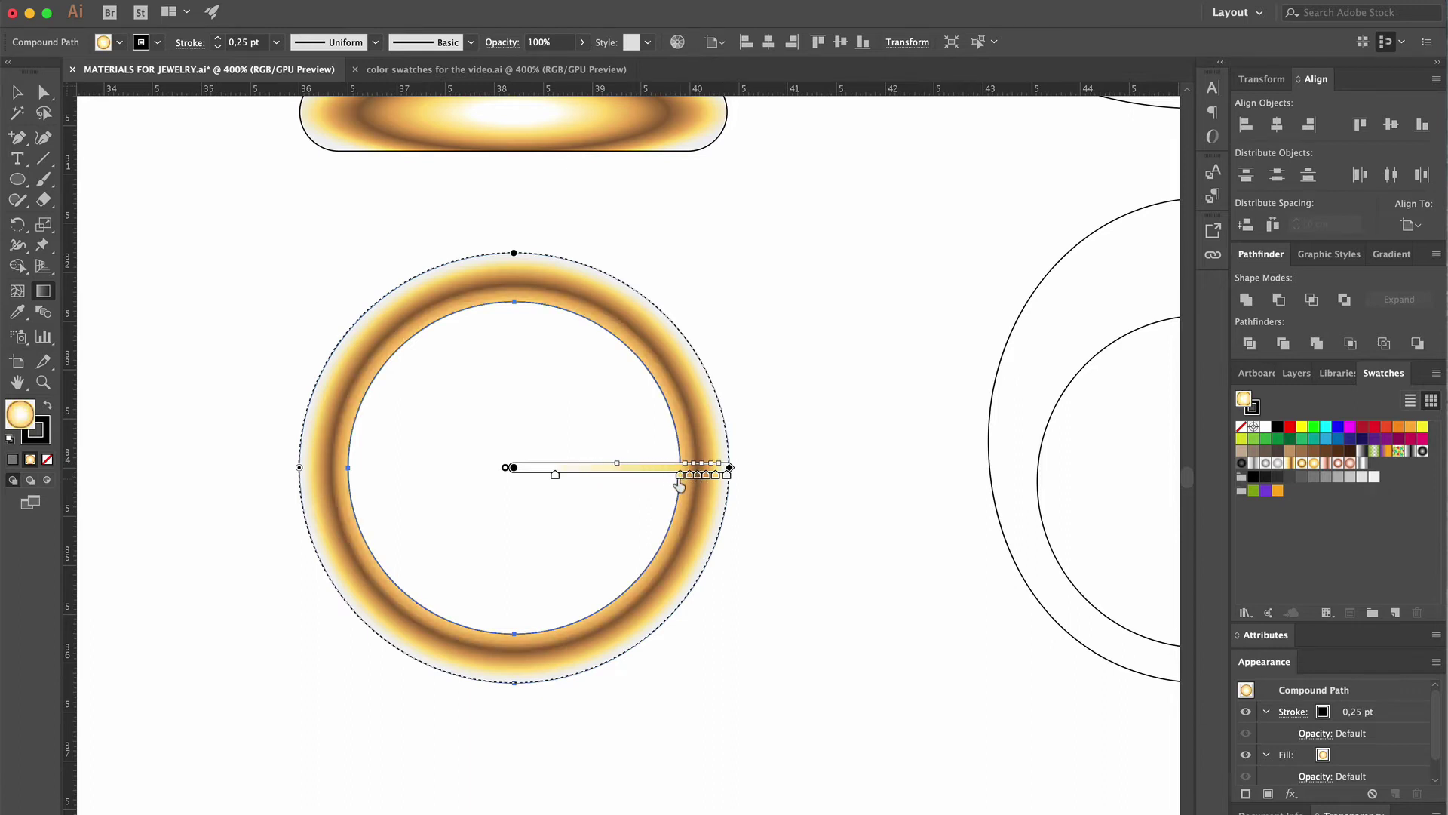
pyautogui.moveTo(555, 477); pyautogui.dragTo(669, 478)
# Fine-tune the left ring's inner gradient stops so the palest stop sits at the inner edge of the band, and deselect the ring
pyautogui.click(43, 382)
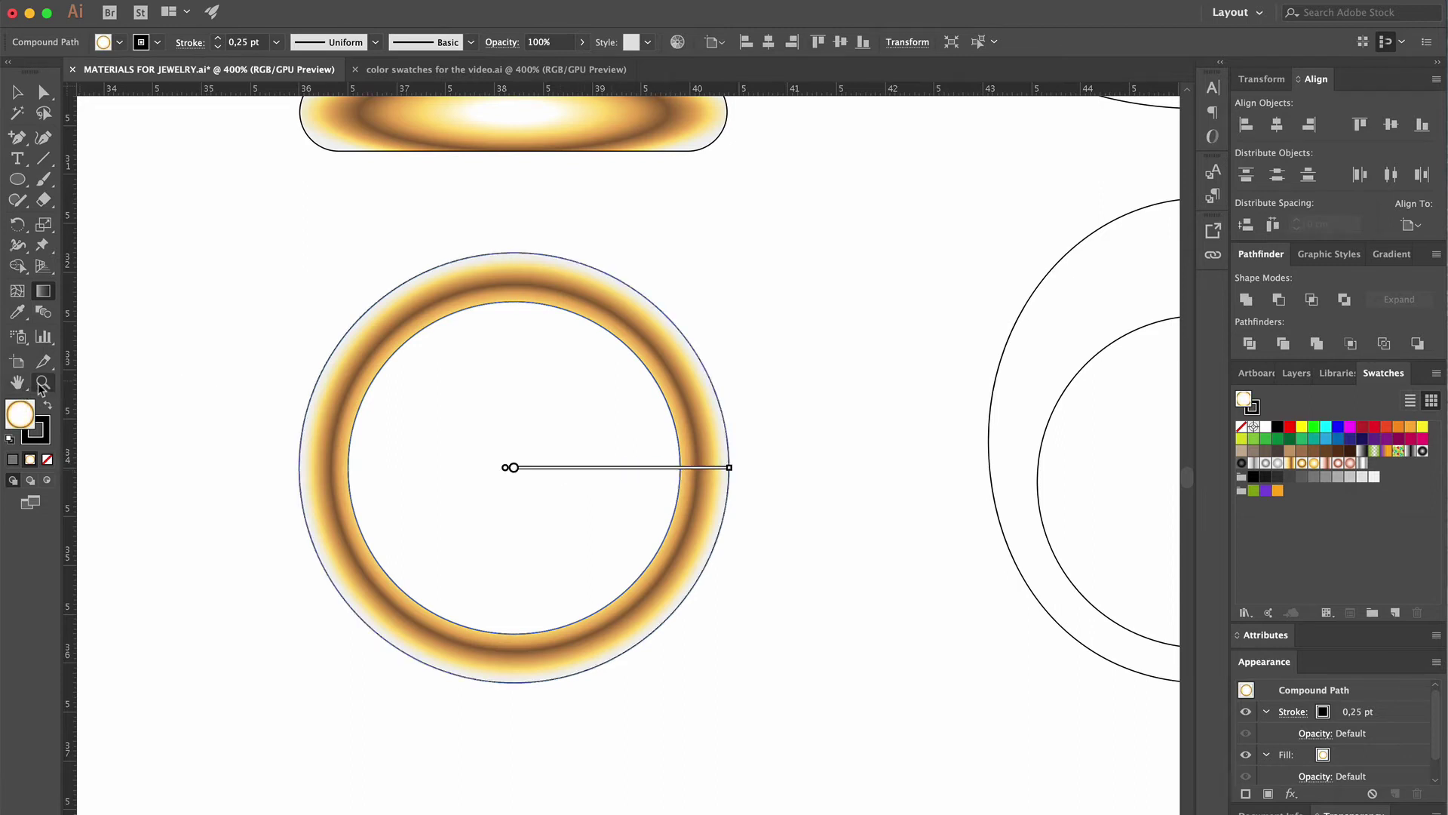
pyautogui.click(768, 483)
pyautogui.press('g')
pyautogui.press('super+equal')
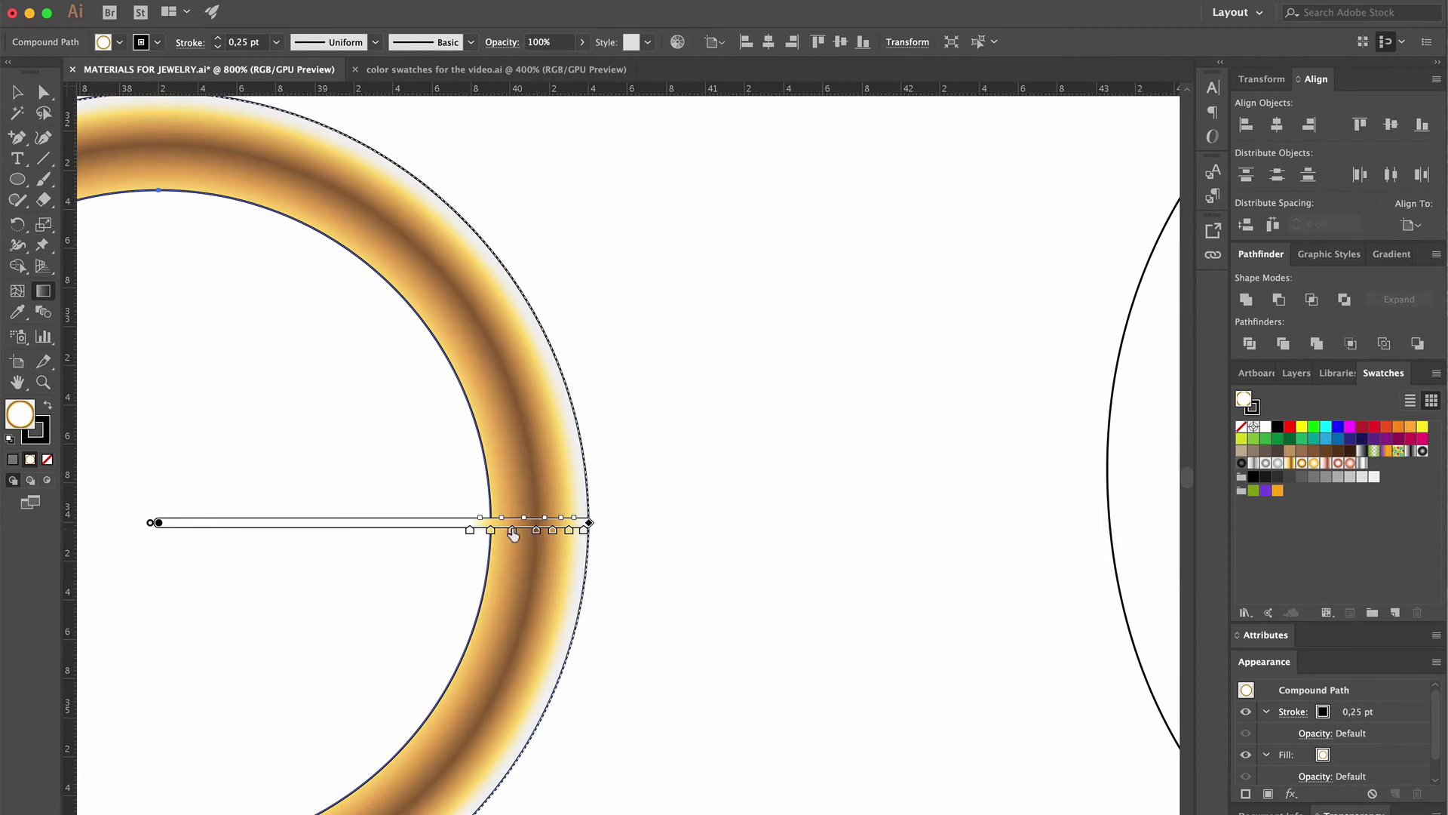
pyautogui.moveTo(491, 530)
pyautogui.mouseDown()
pyautogui.moveTo(518, 534)
pyautogui.moveTo(467, 532)
pyautogui.moveTo(494, 534)
pyautogui.mouseUp()
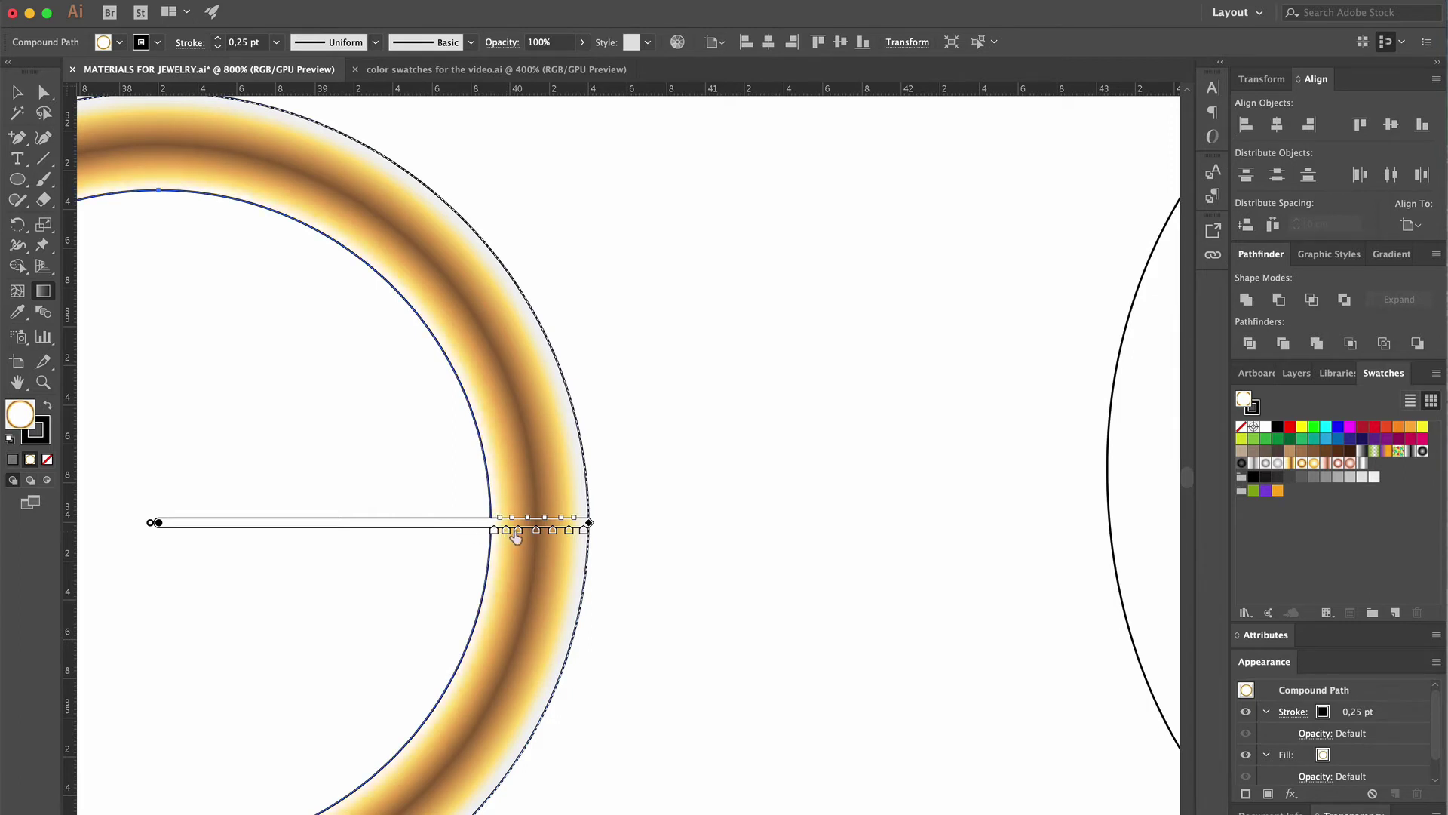
pyautogui.click(509, 536)
pyautogui.press('super+minus')
pyautogui.press('super+minus')
pyautogui.press('super+minus')
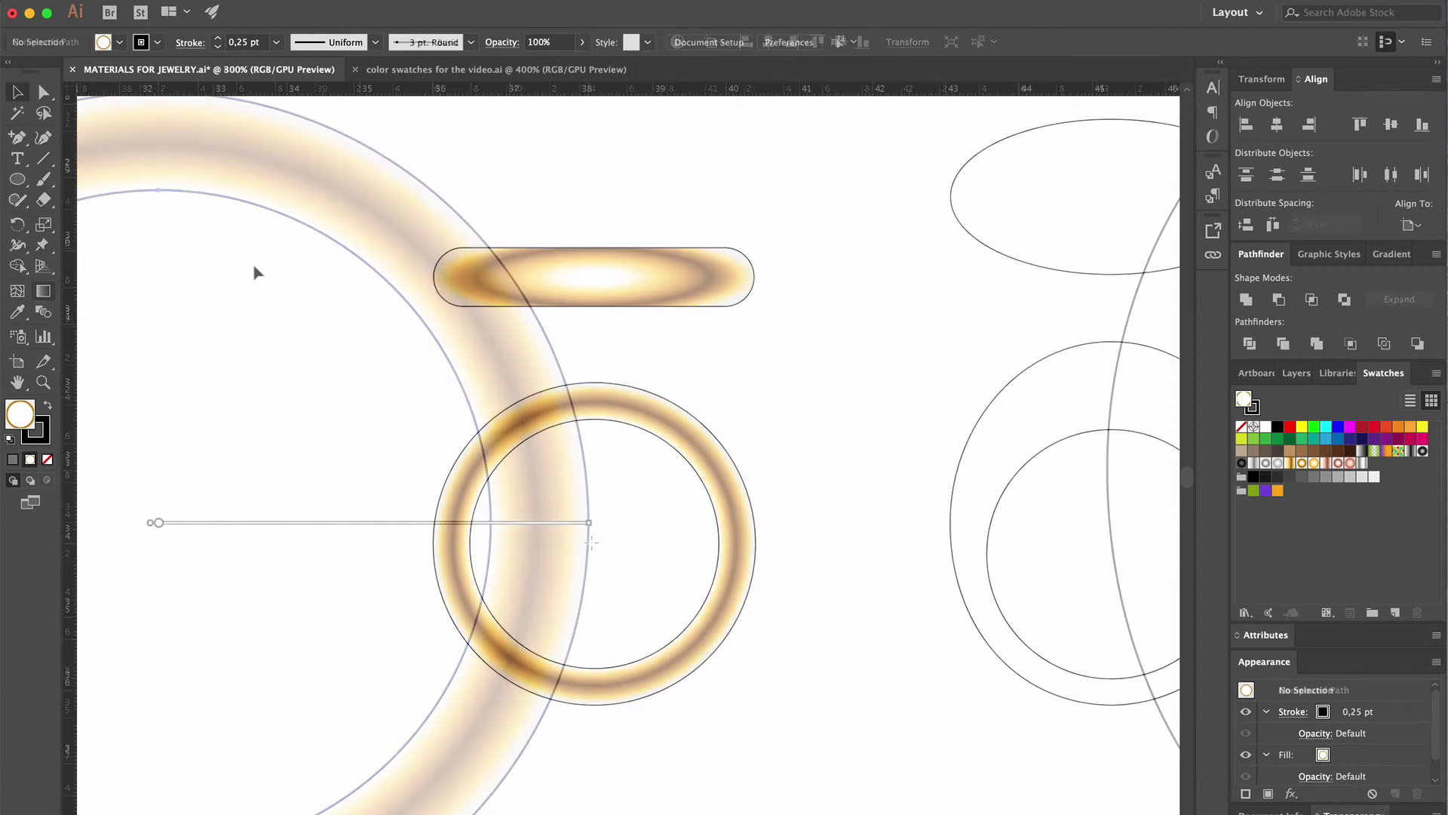
pyautogui.keyDown('super'); pyautogui.click(252, 264); pyautogui.keyUp('super')
# Fill the middle ring's top-view ellipse with the rose gold radial gradient swatch and fit the gradient to the ellipse's width and height
pyautogui.press('super+minus')
pyautogui.press('super+minus')
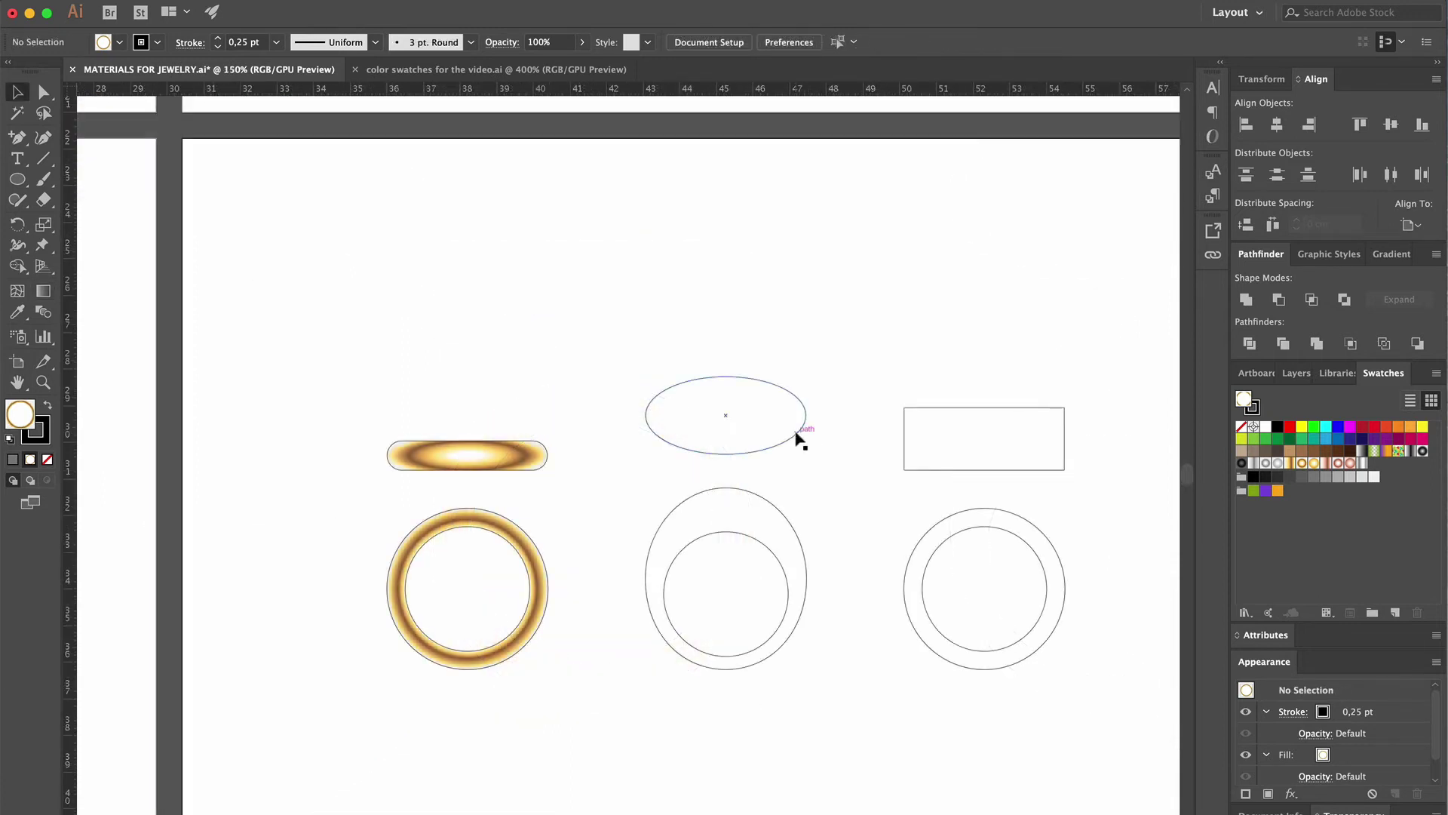
pyautogui.click(795, 434)
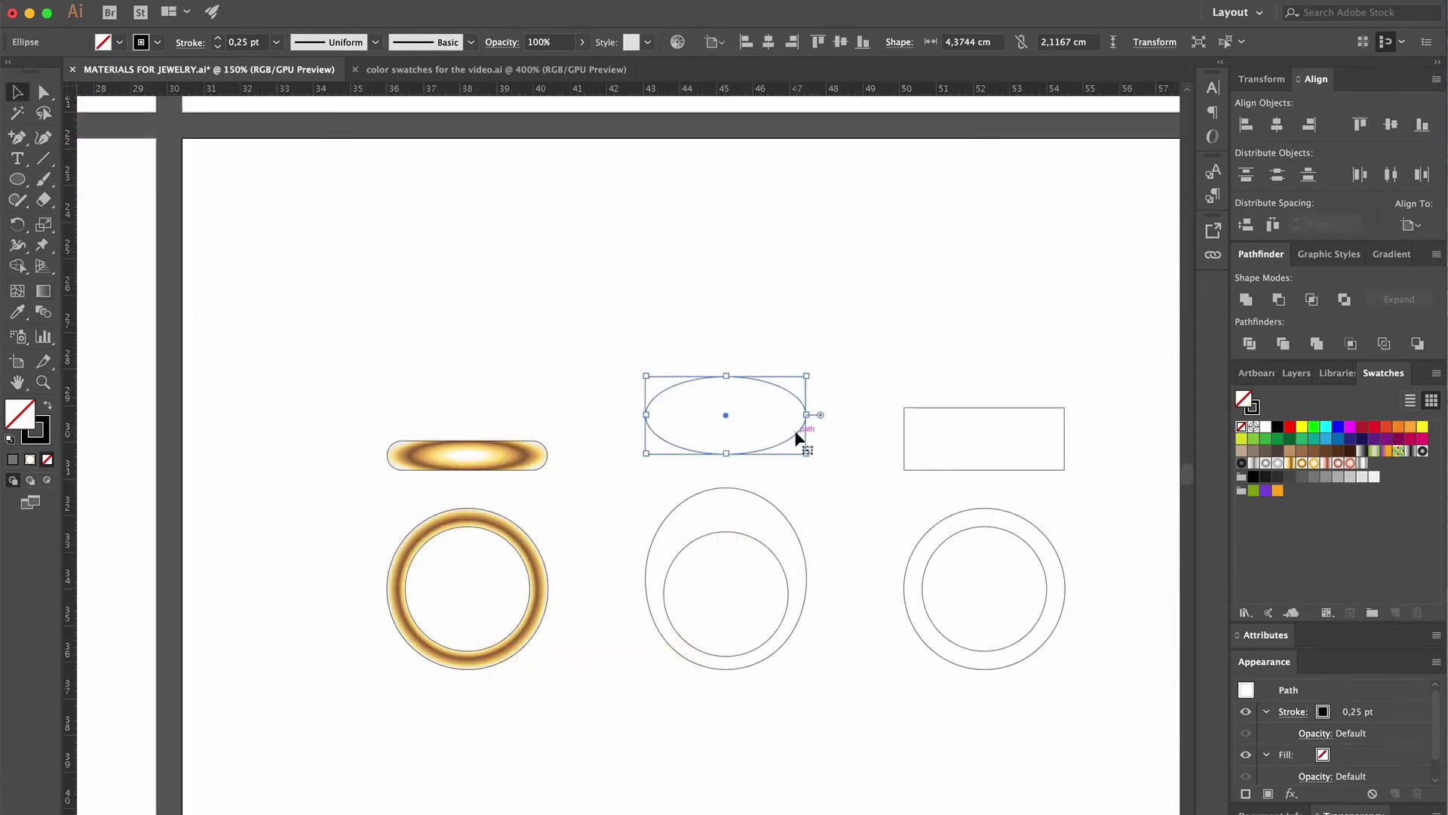
pyautogui.click(1339, 463)
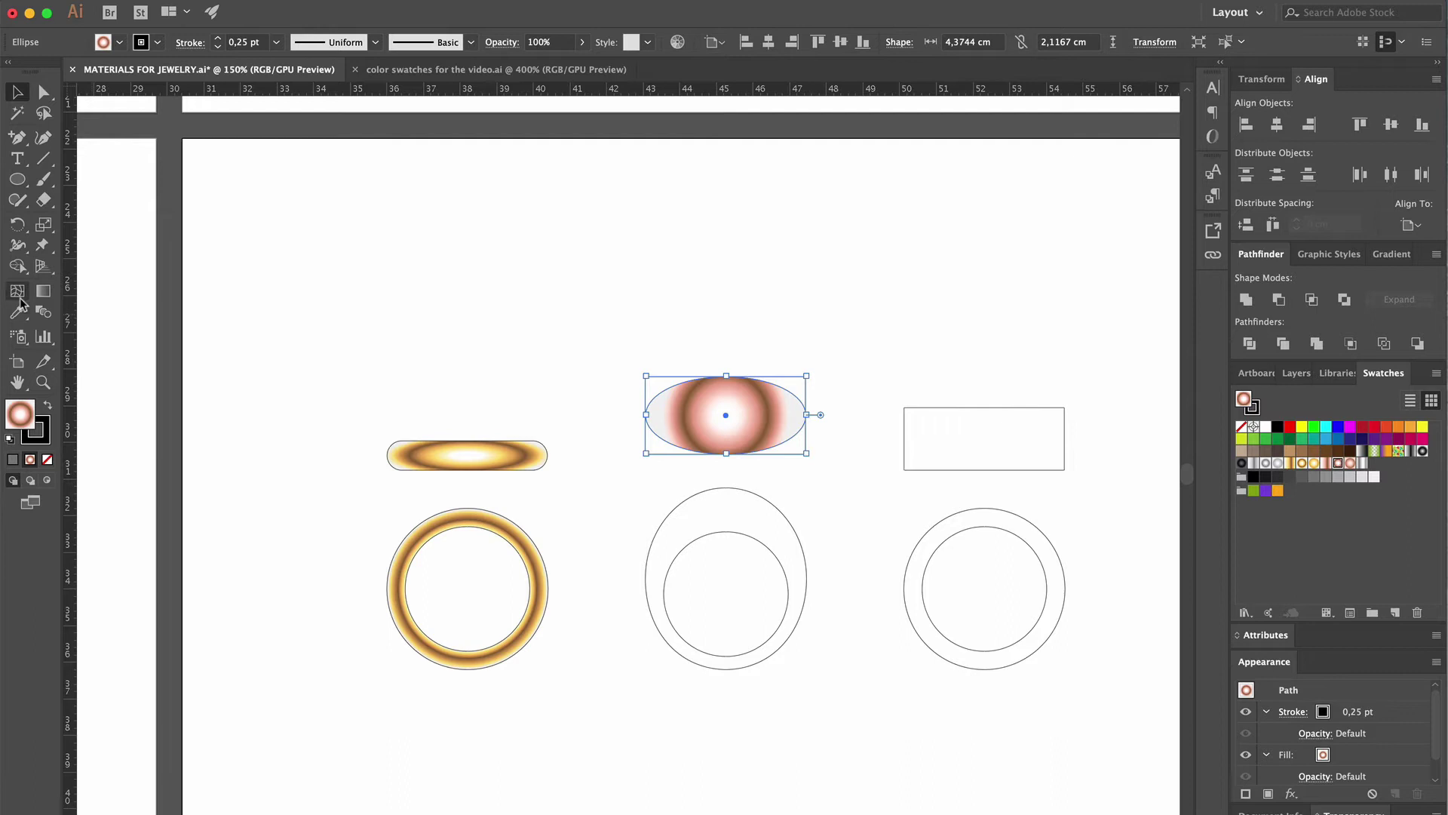
pyautogui.press('g')
pyautogui.moveTo(794, 424)
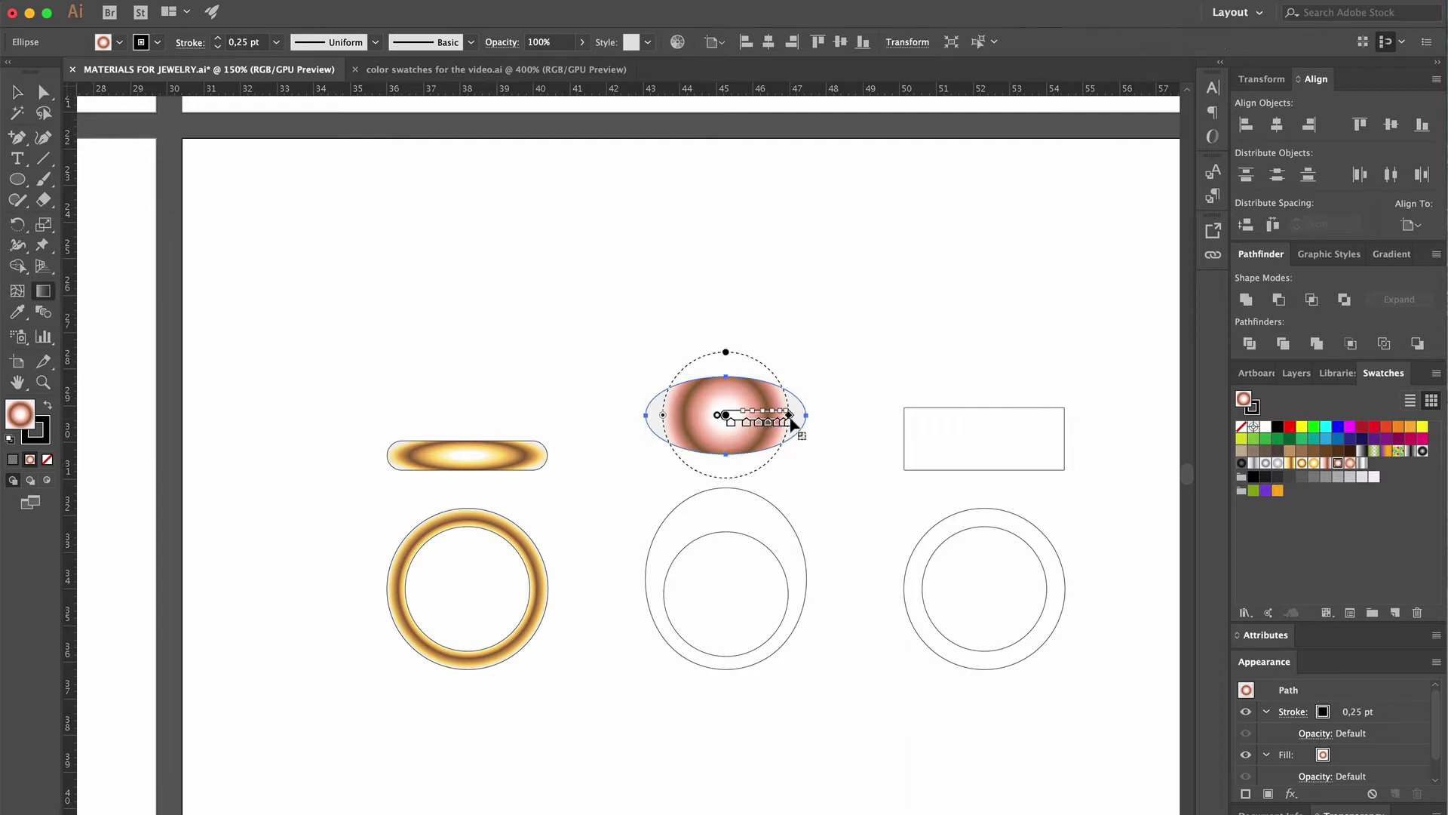
pyautogui.moveTo(792, 418); pyautogui.dragTo(809, 417)
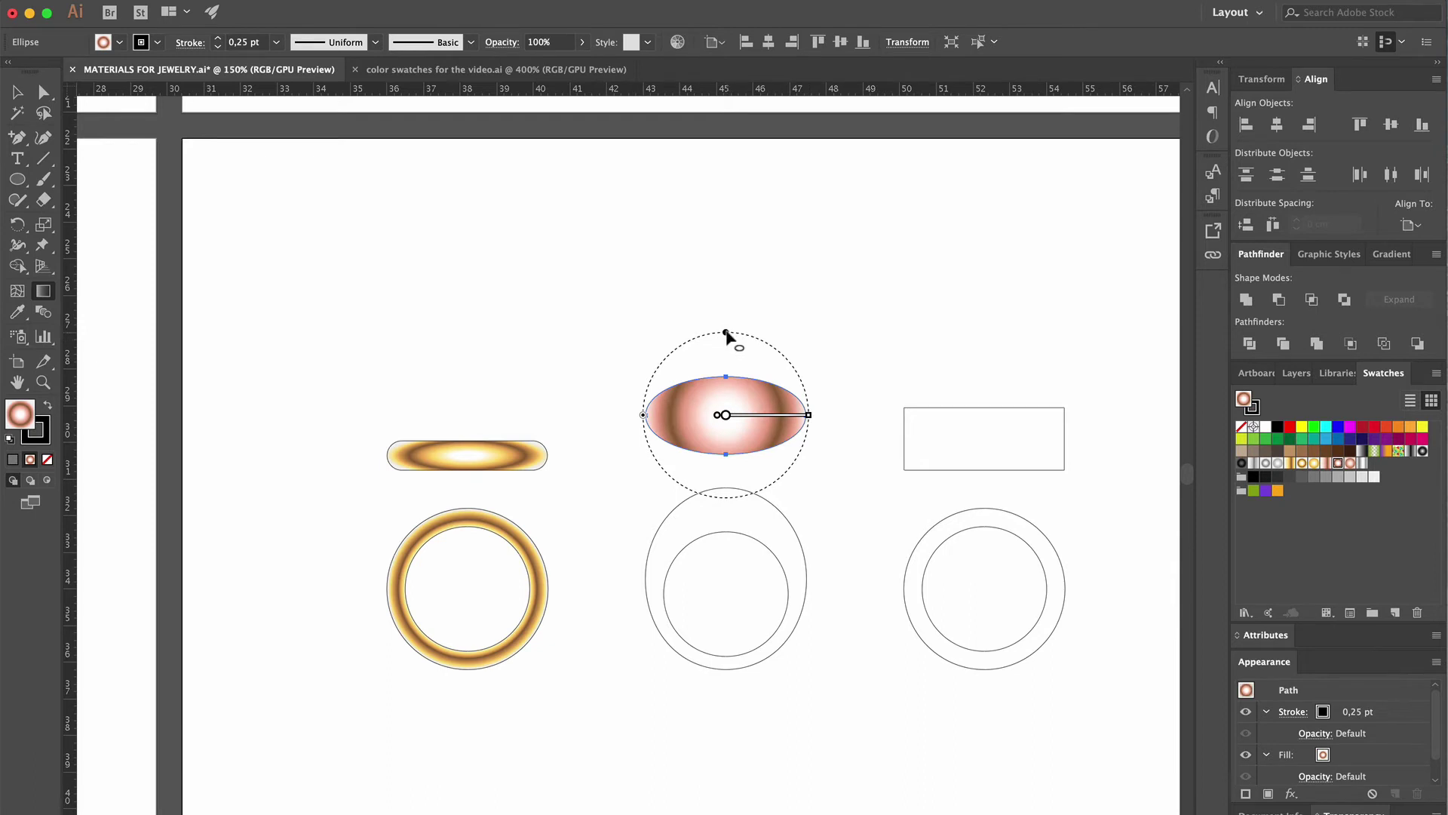
pyautogui.moveTo(734, 336); pyautogui.dragTo(731, 377)
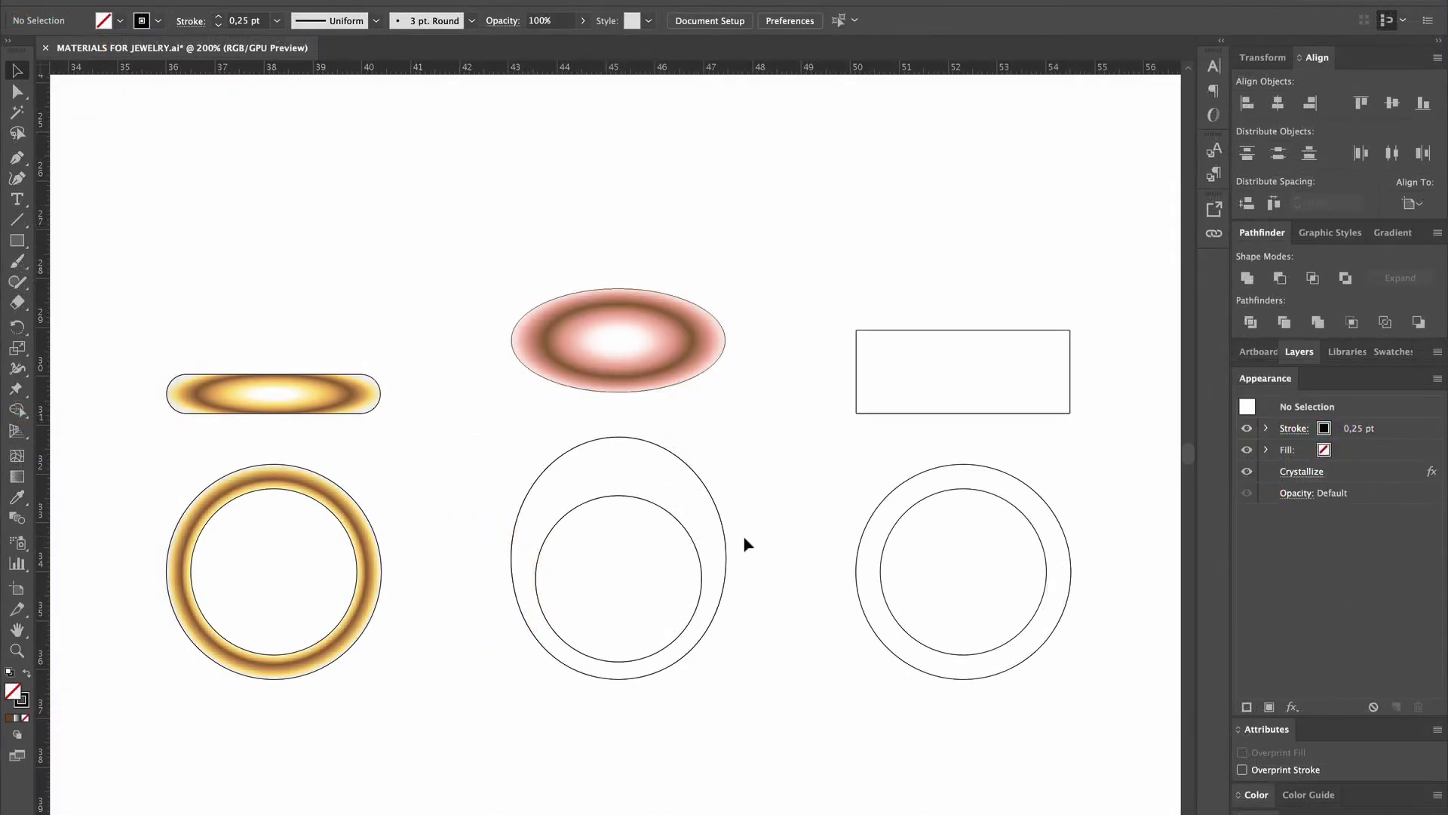
# Combine the middle ring's front-view outlines into a compound path and fill it with the rose gold radial gradient swatch
pyautogui.click(726, 541)
pyautogui.keyDown('shift'); pyautogui.click(700, 564); pyautogui.keyUp('shift')
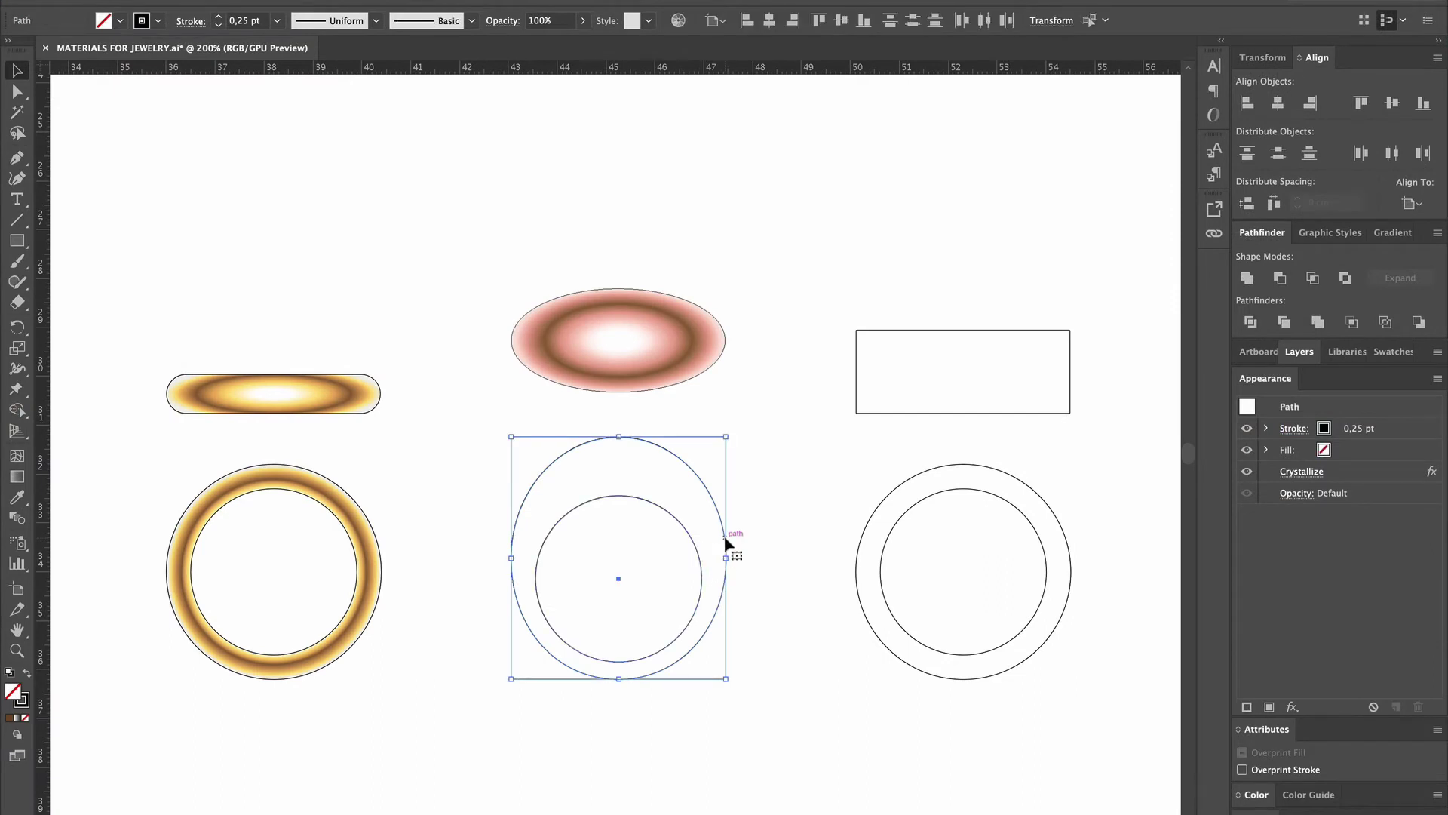
pyautogui.rightClick(725, 541)
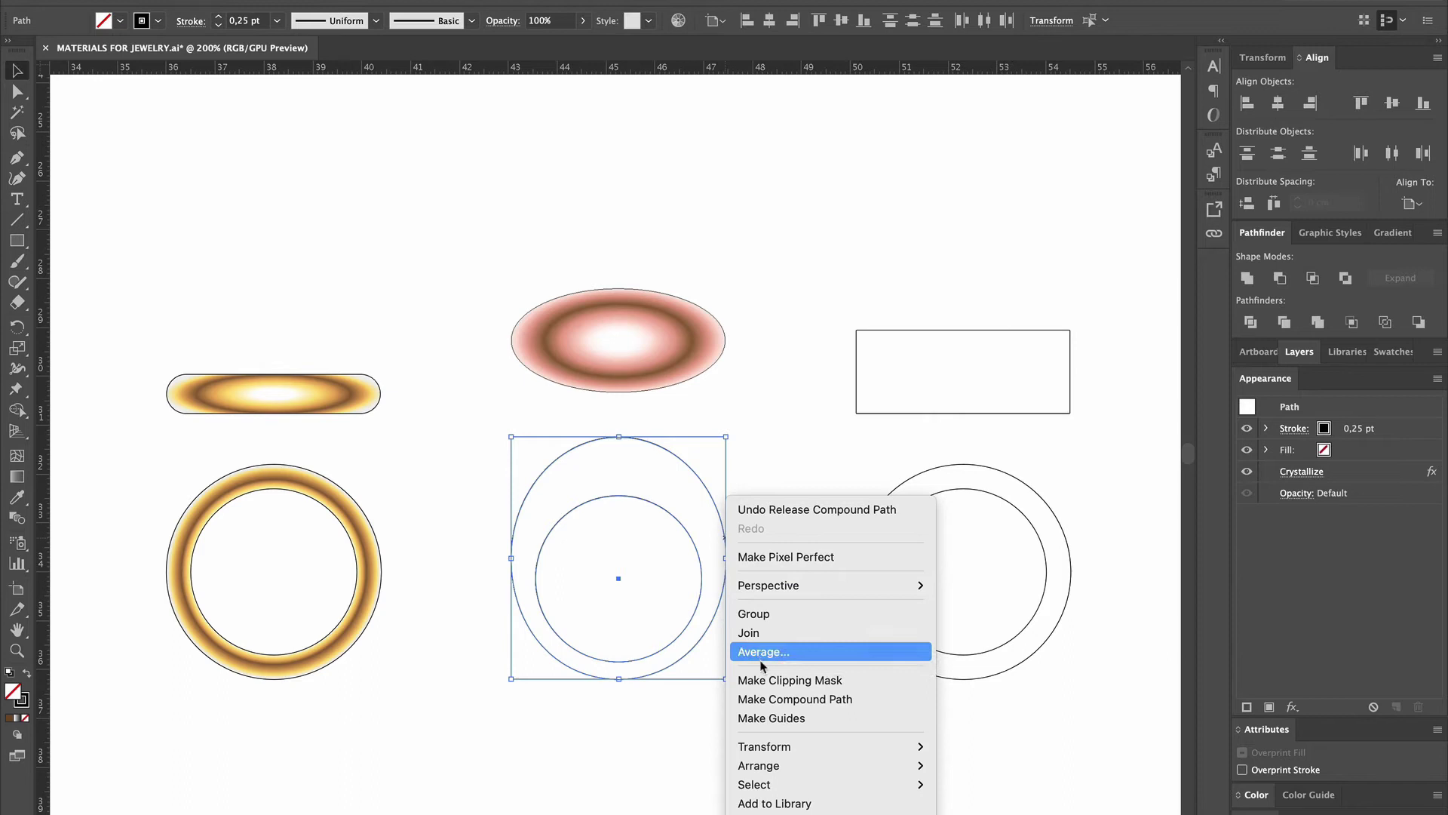
pyautogui.click(767, 699)
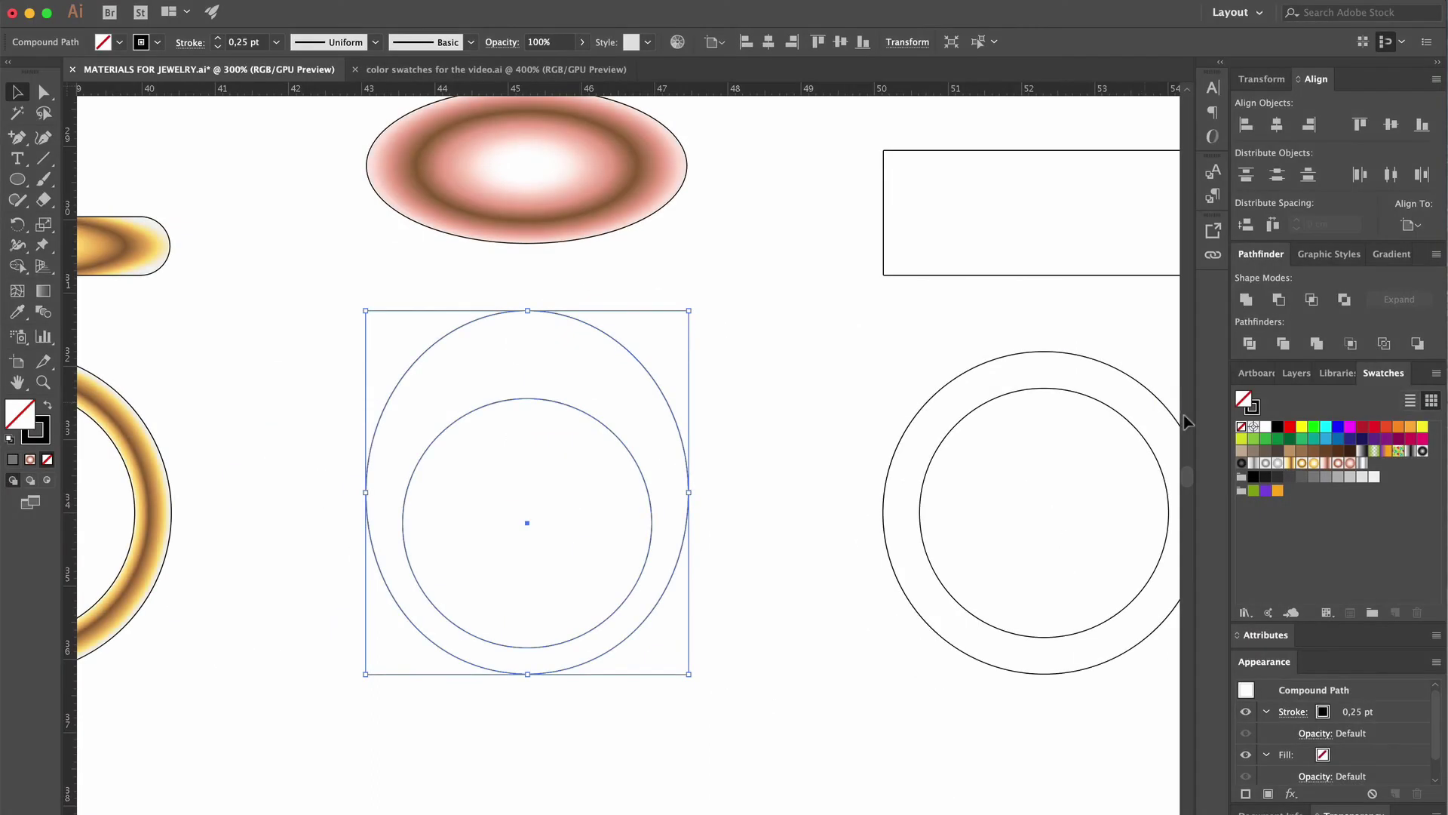
pyautogui.click(1339, 463)
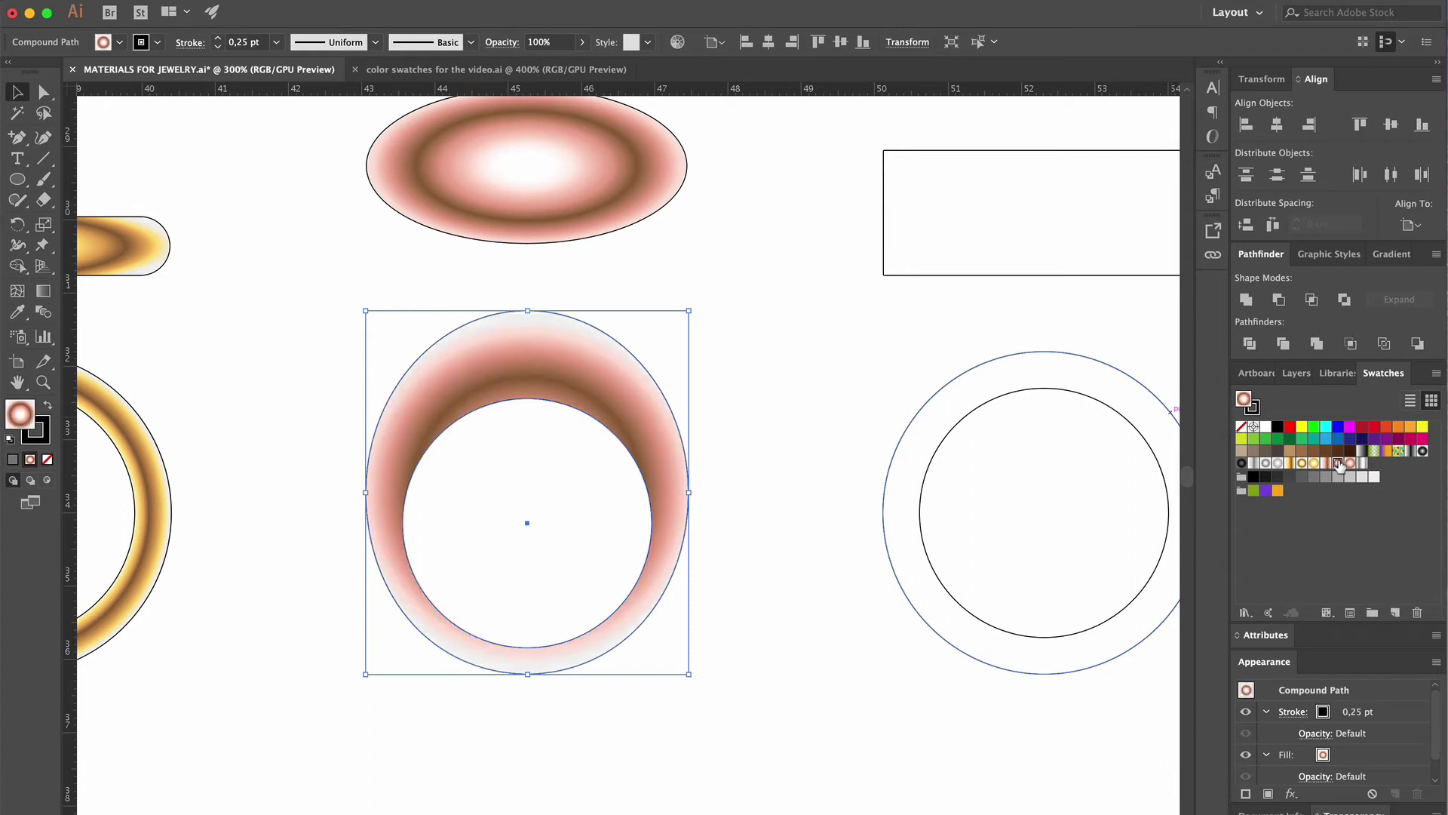
# Enlarge the middle ring's front-view gradient slightly beyond its outline, with the gradient's centre moved a little lower
pyautogui.click(43, 290)
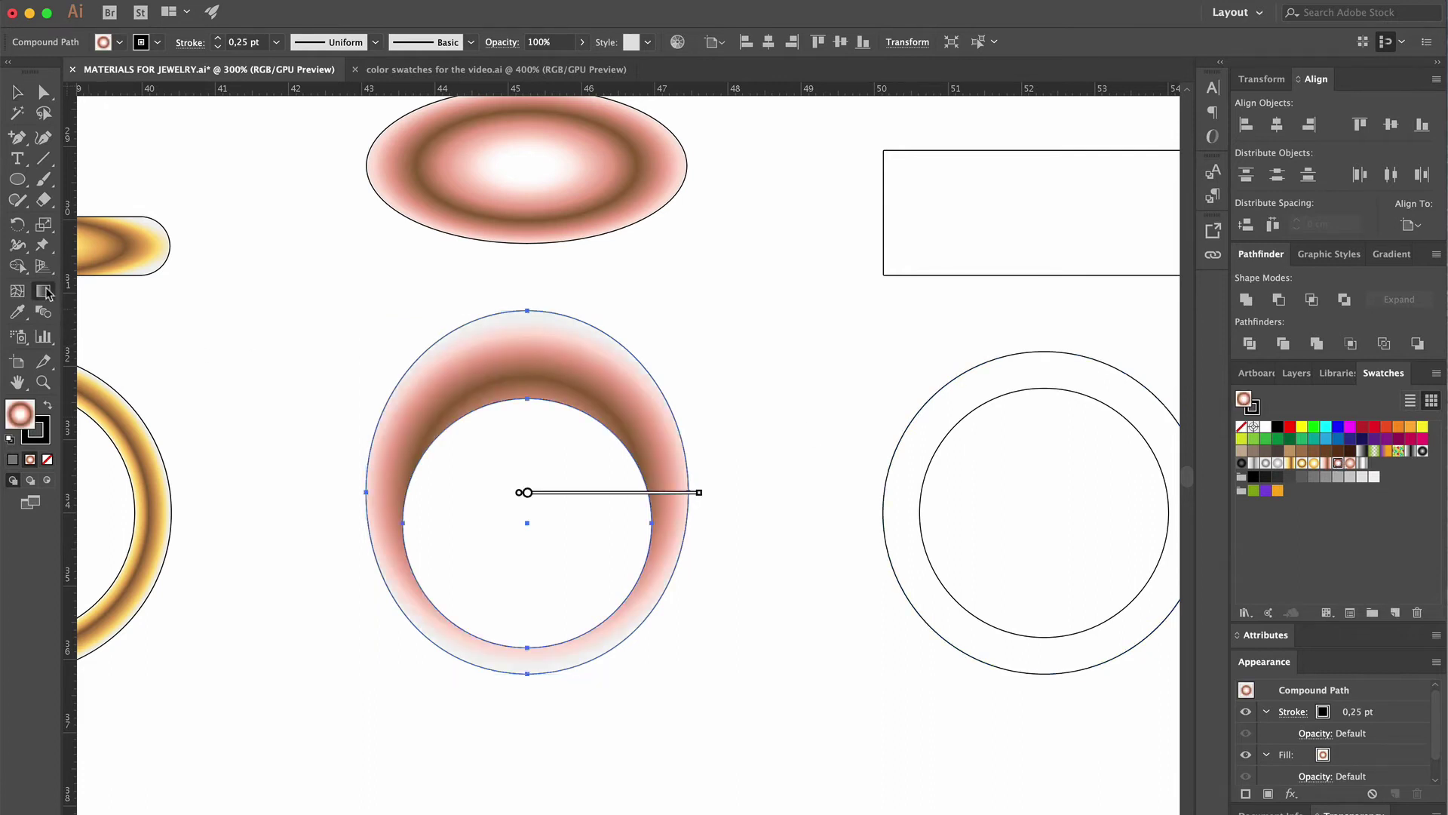
pyautogui.moveTo(701, 495); pyautogui.dragTo(741, 492)
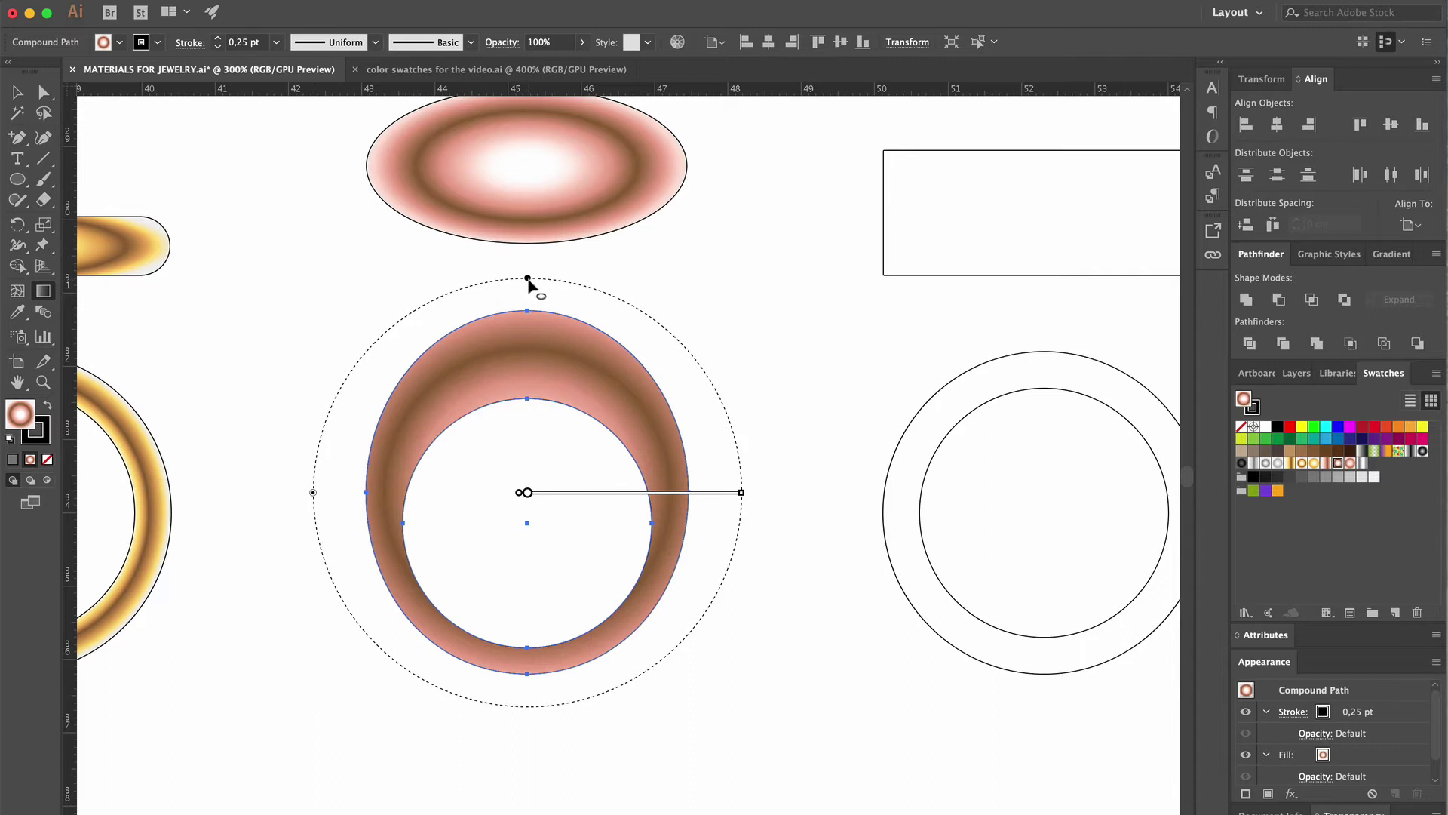
pyautogui.moveTo(527, 279); pyautogui.dragTo(528, 307)
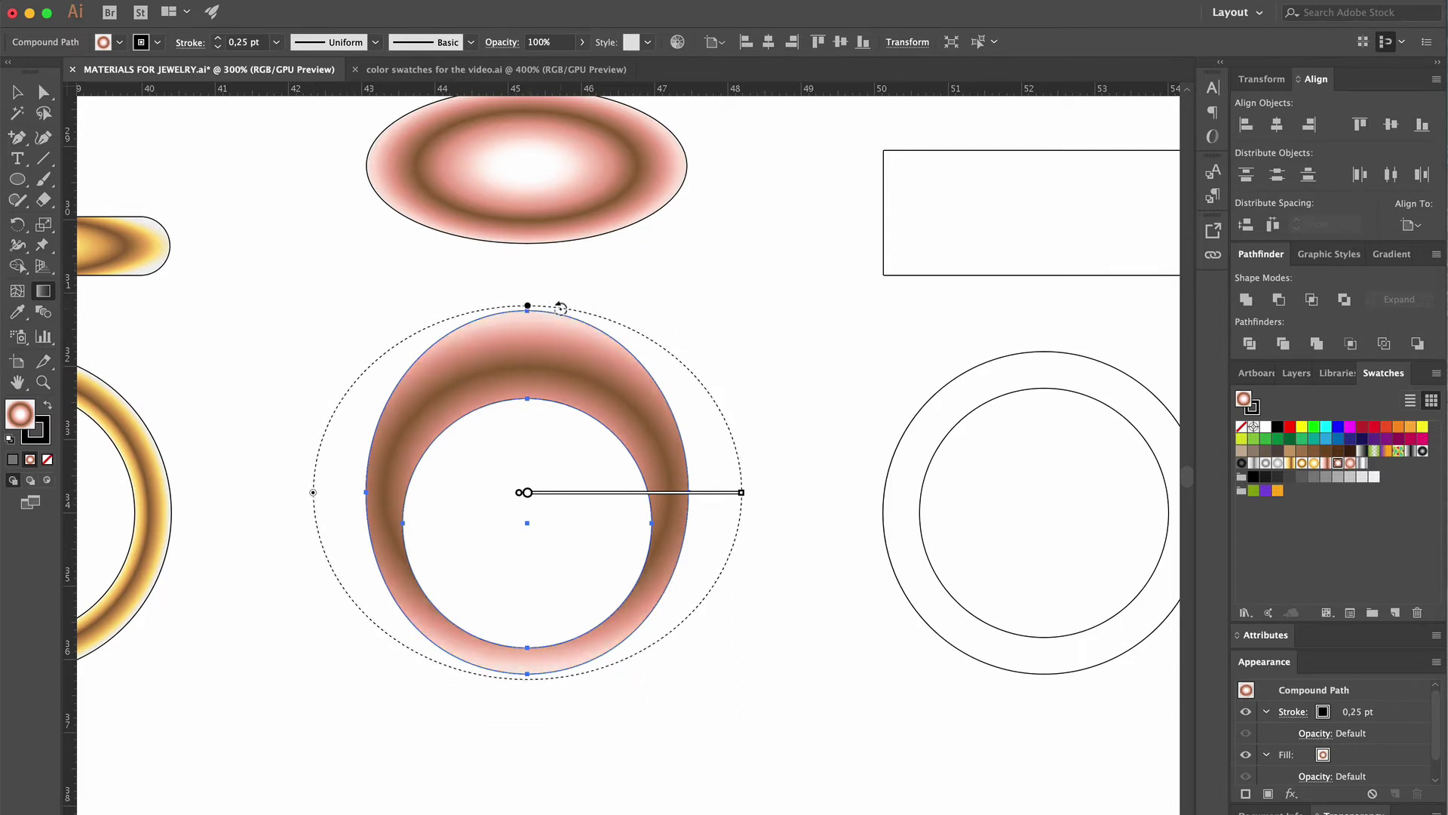
pyautogui.moveTo(594, 496)
pyautogui.moveTo(594, 498); pyautogui.dragTo(593, 518)
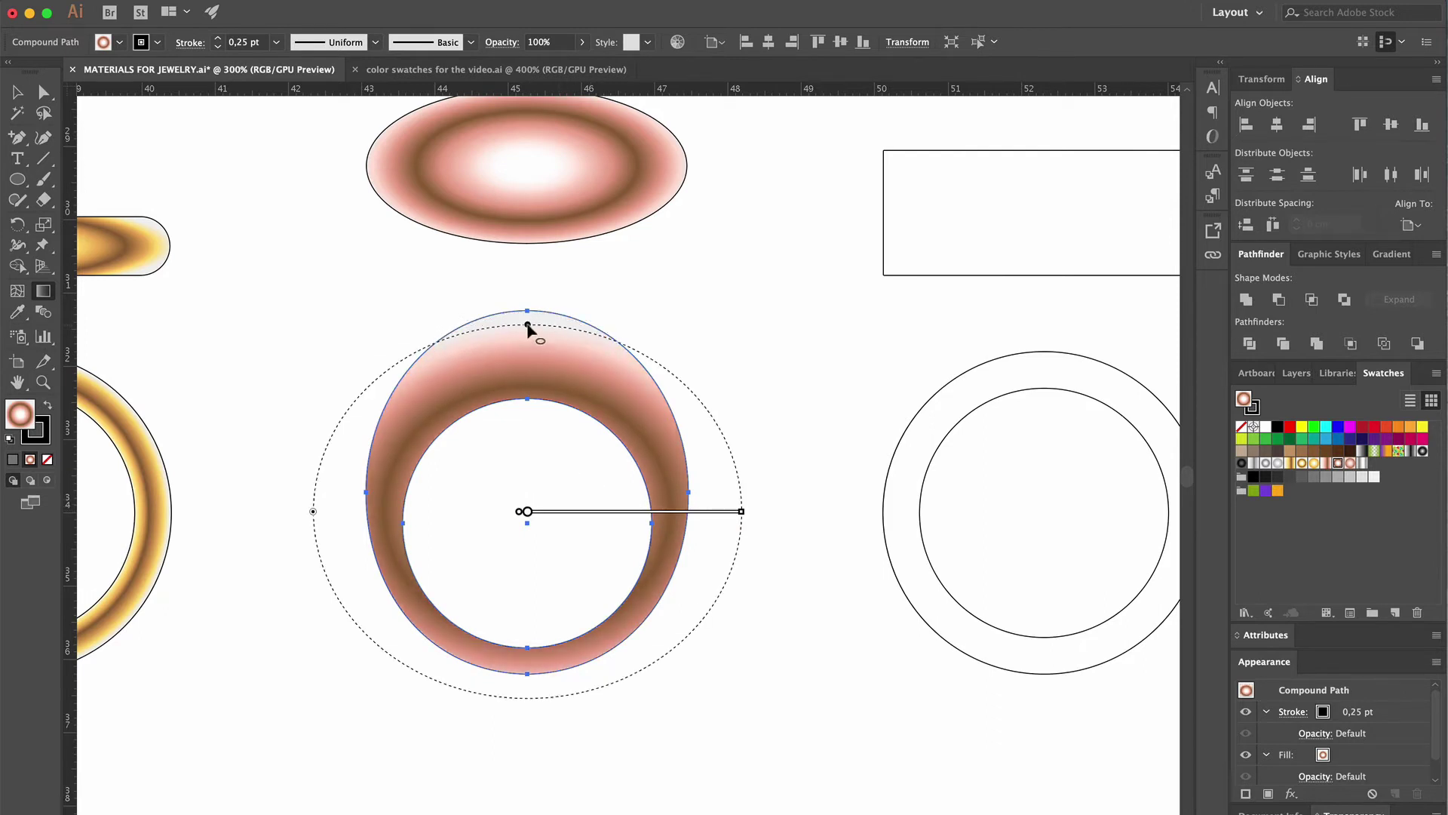
pyautogui.moveTo(528, 330); pyautogui.dragTo(528, 301)
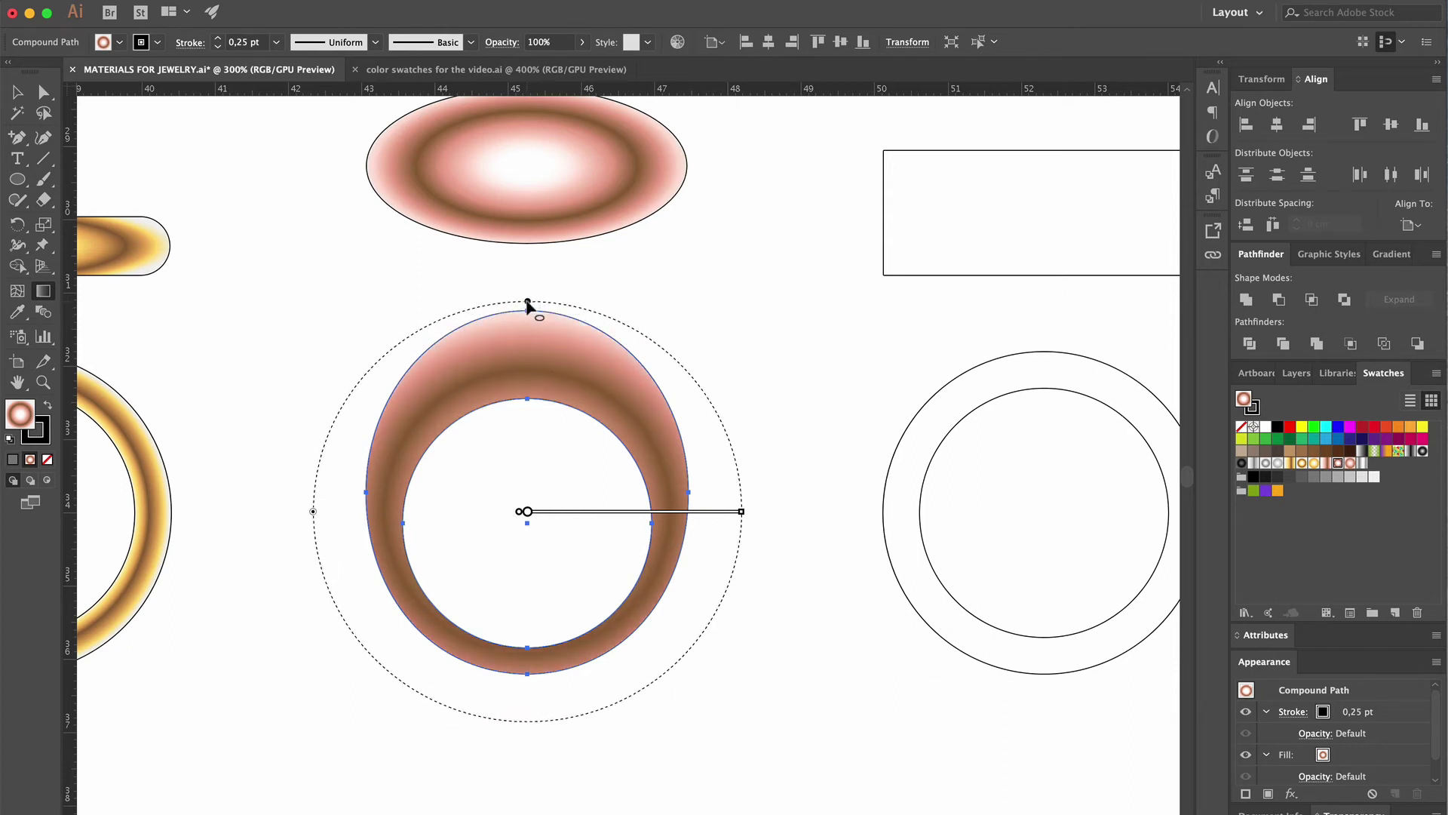
# Gather the middle ring's gradient stops closer around the dark brown stop, leaving a pale highlight across the top of the band
pyautogui.moveTo(694, 519)
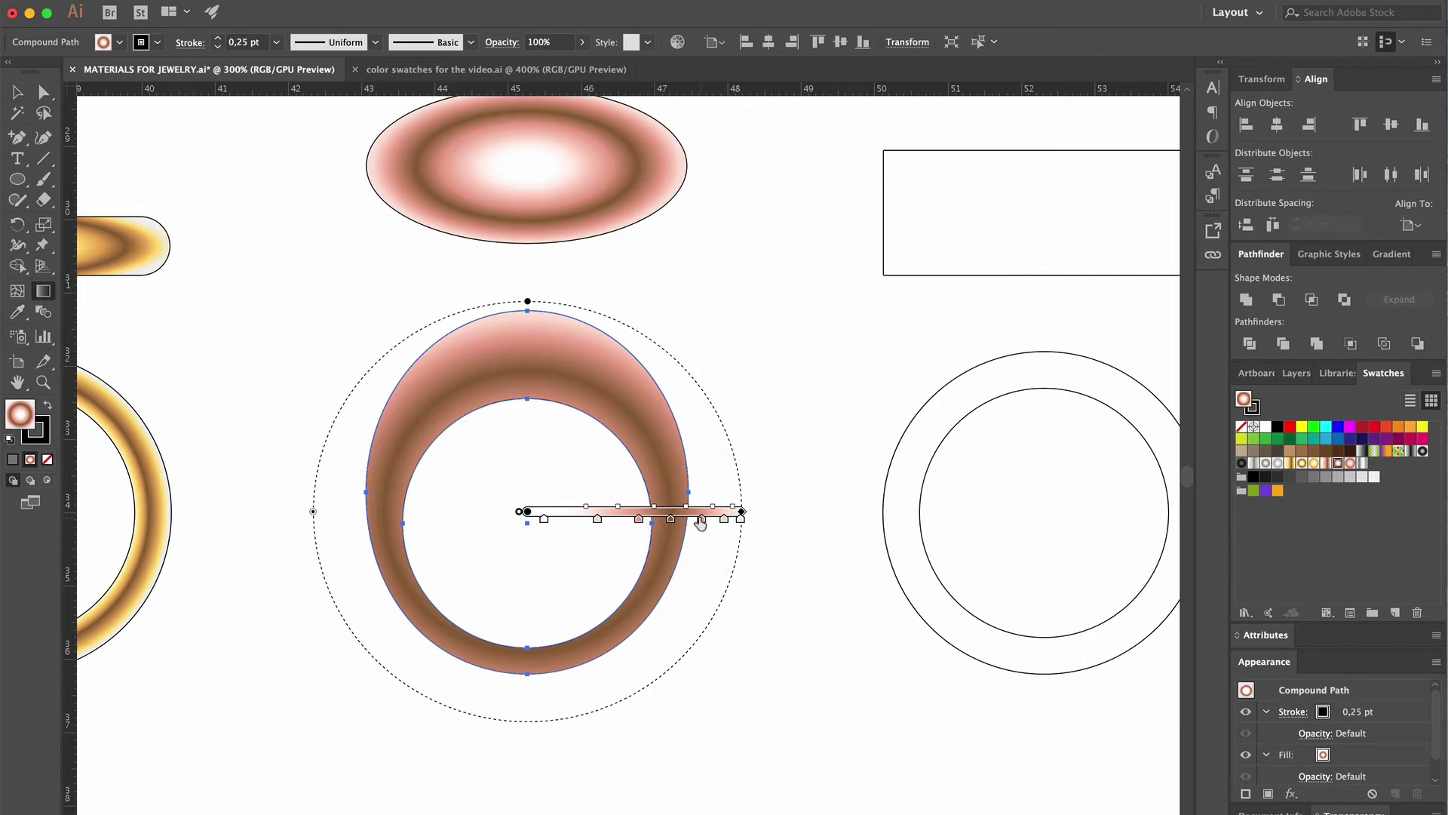
pyautogui.moveTo(702, 518)
pyautogui.mouseDown()
pyautogui.moveTo(688, 519)
pyautogui.moveTo(721, 522)
pyautogui.mouseUp()
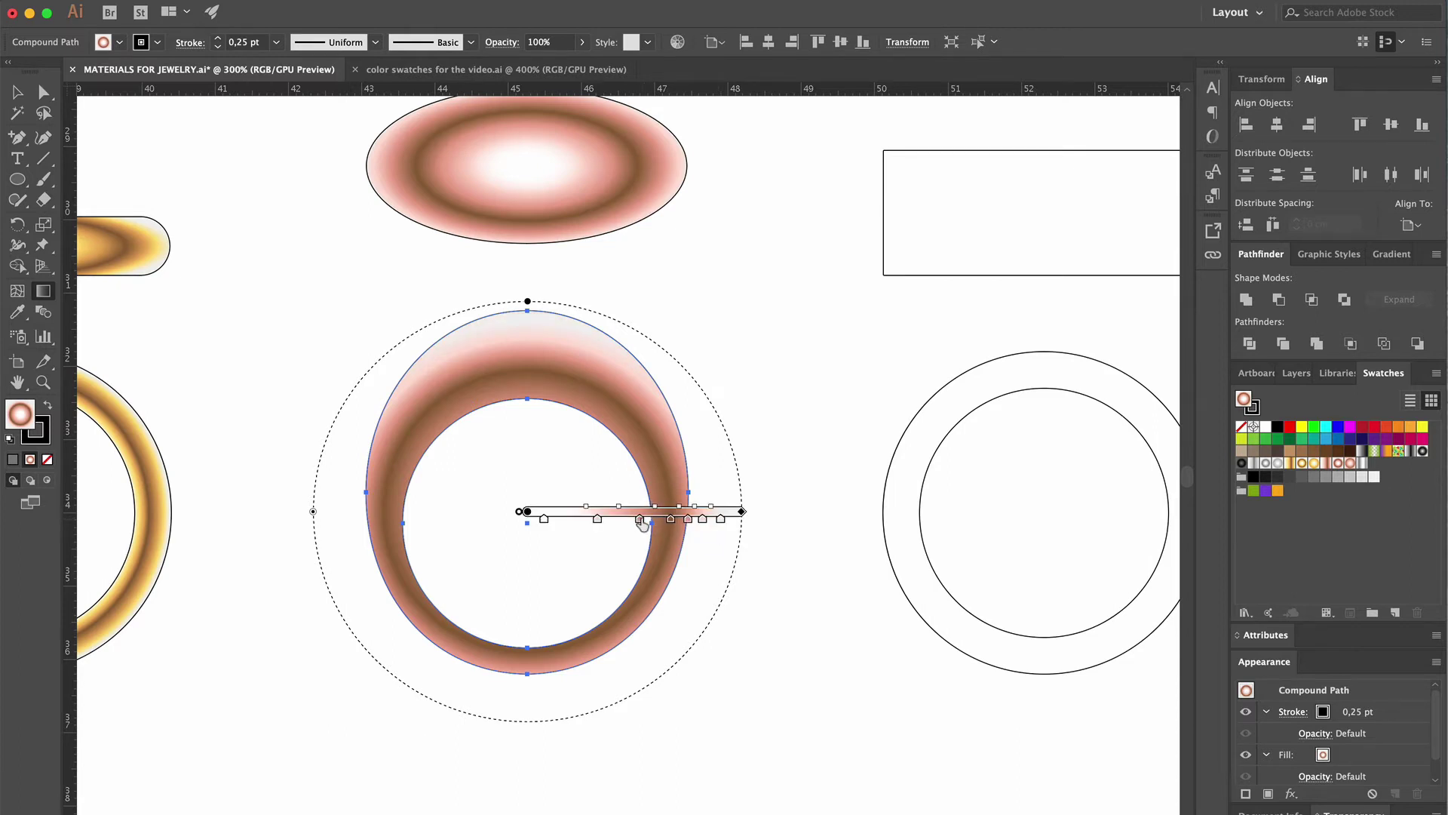
pyautogui.moveTo(642, 523); pyautogui.dragTo(623, 522)
pyautogui.press('super+minus')
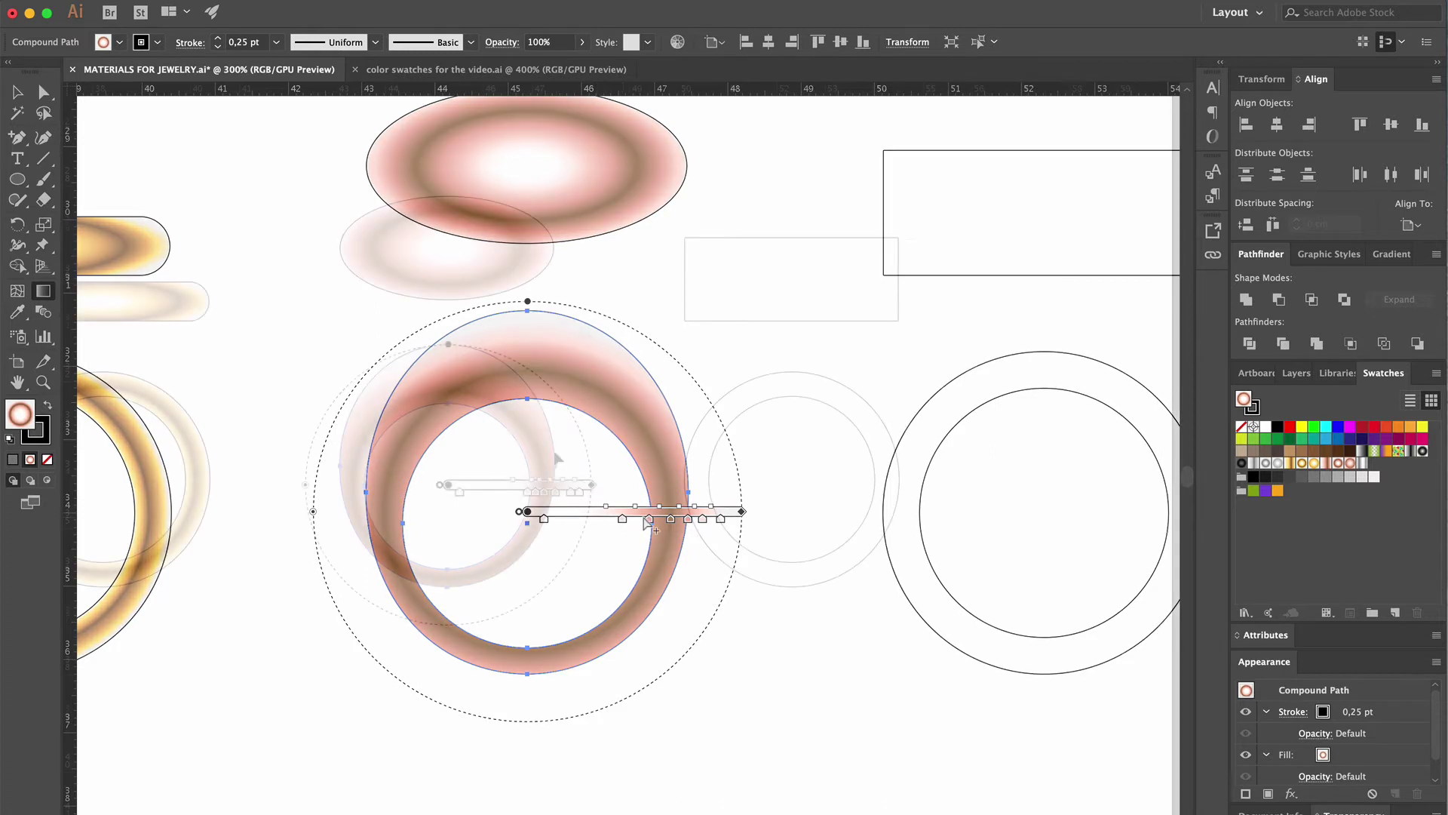
# Fill the right ring's top-view rectangle with the silver linear gradient swatch that has a bright white centre
pyautogui.press('v')
pyautogui.click(626, 353)
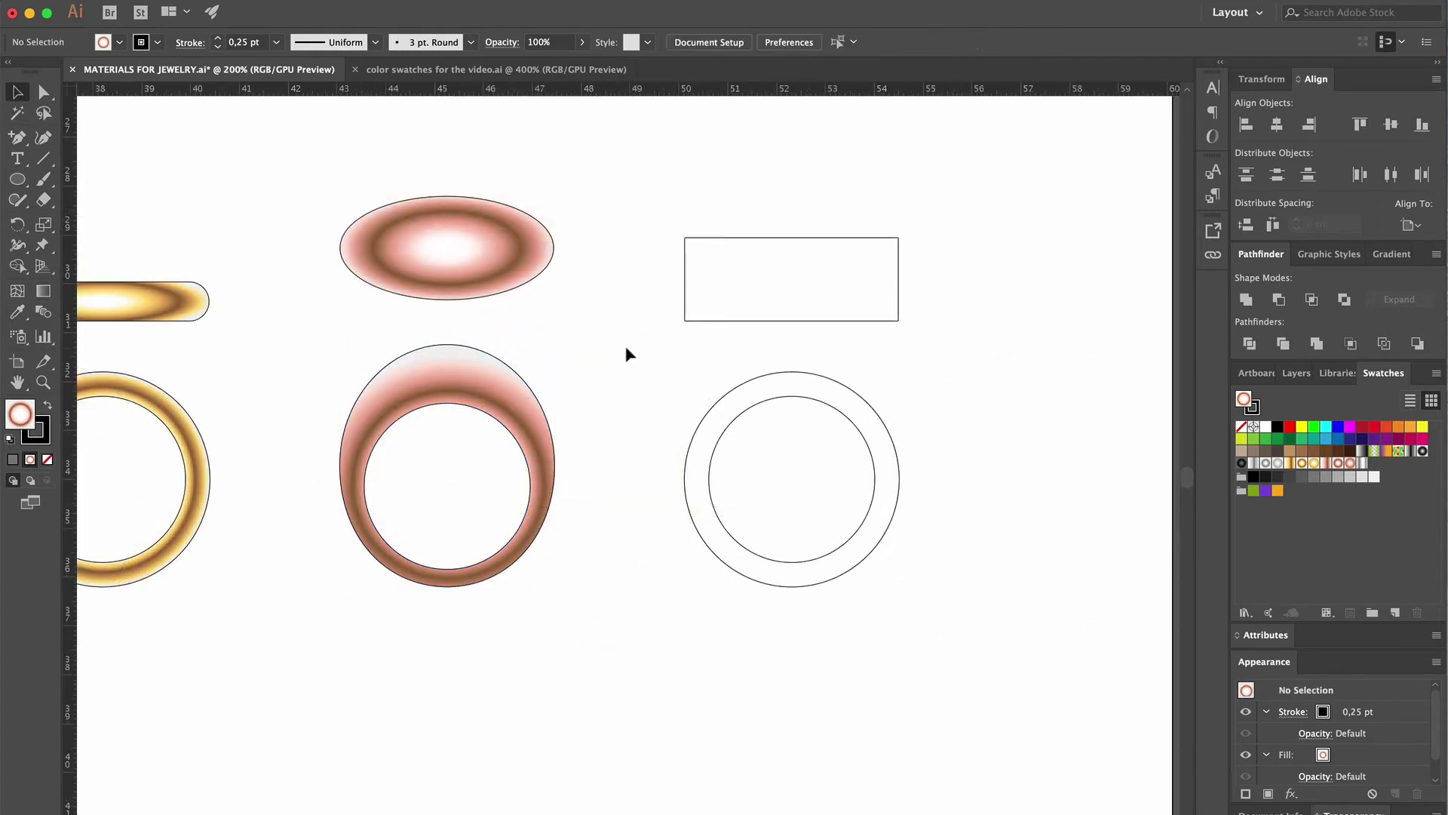
pyautogui.click(721, 321)
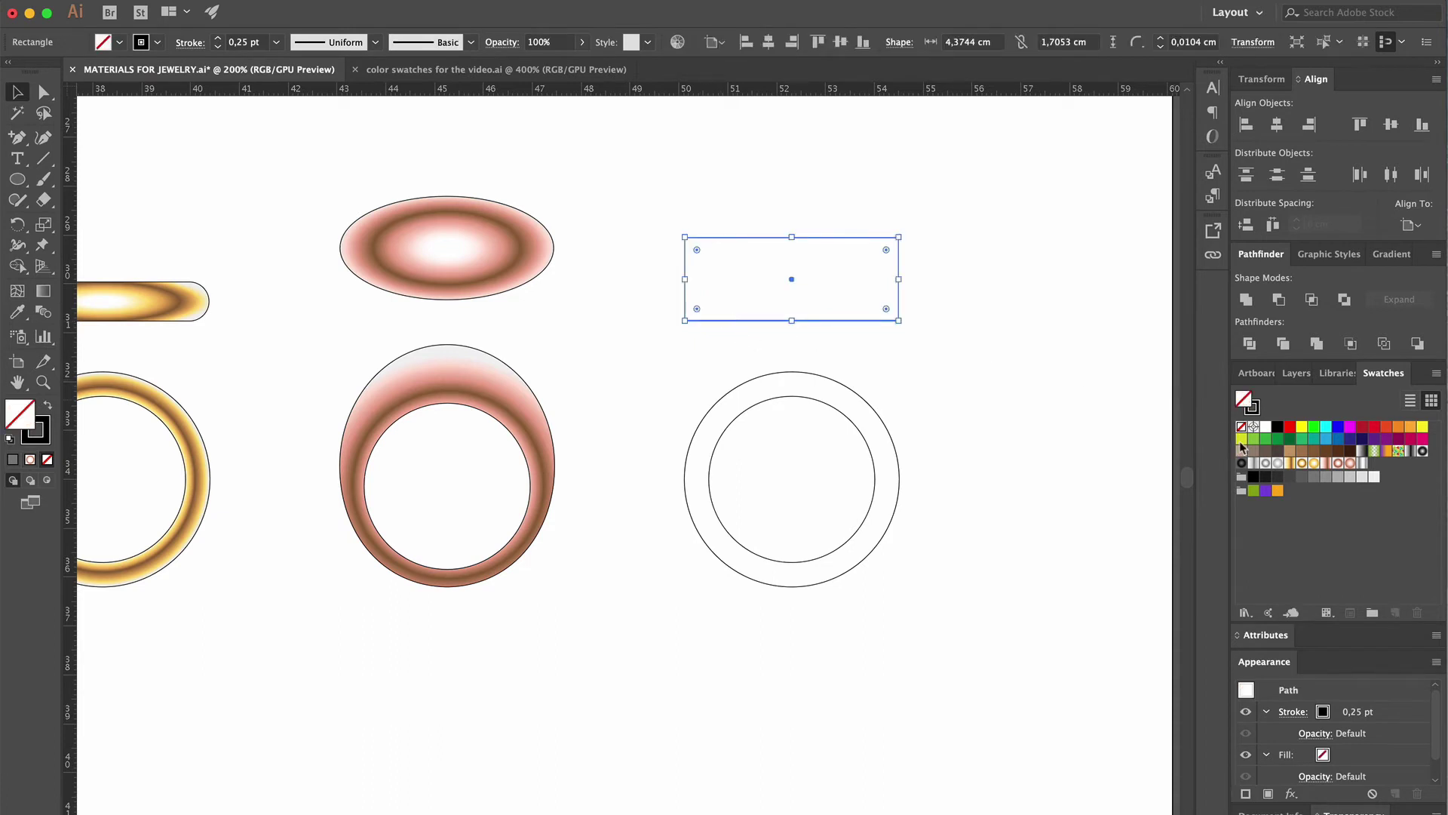
pyautogui.click(1364, 463)
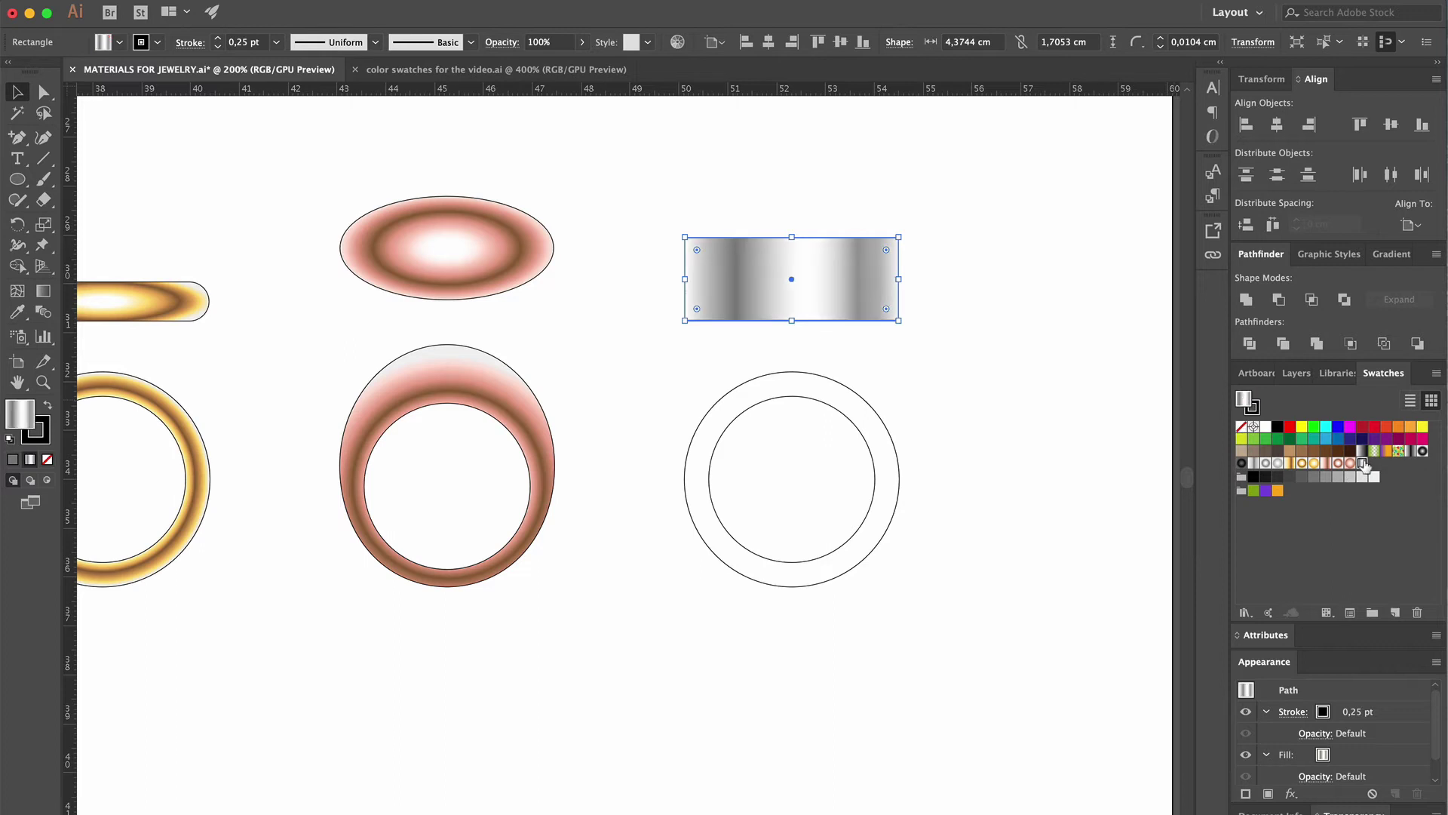
pyautogui.click(961, 550)
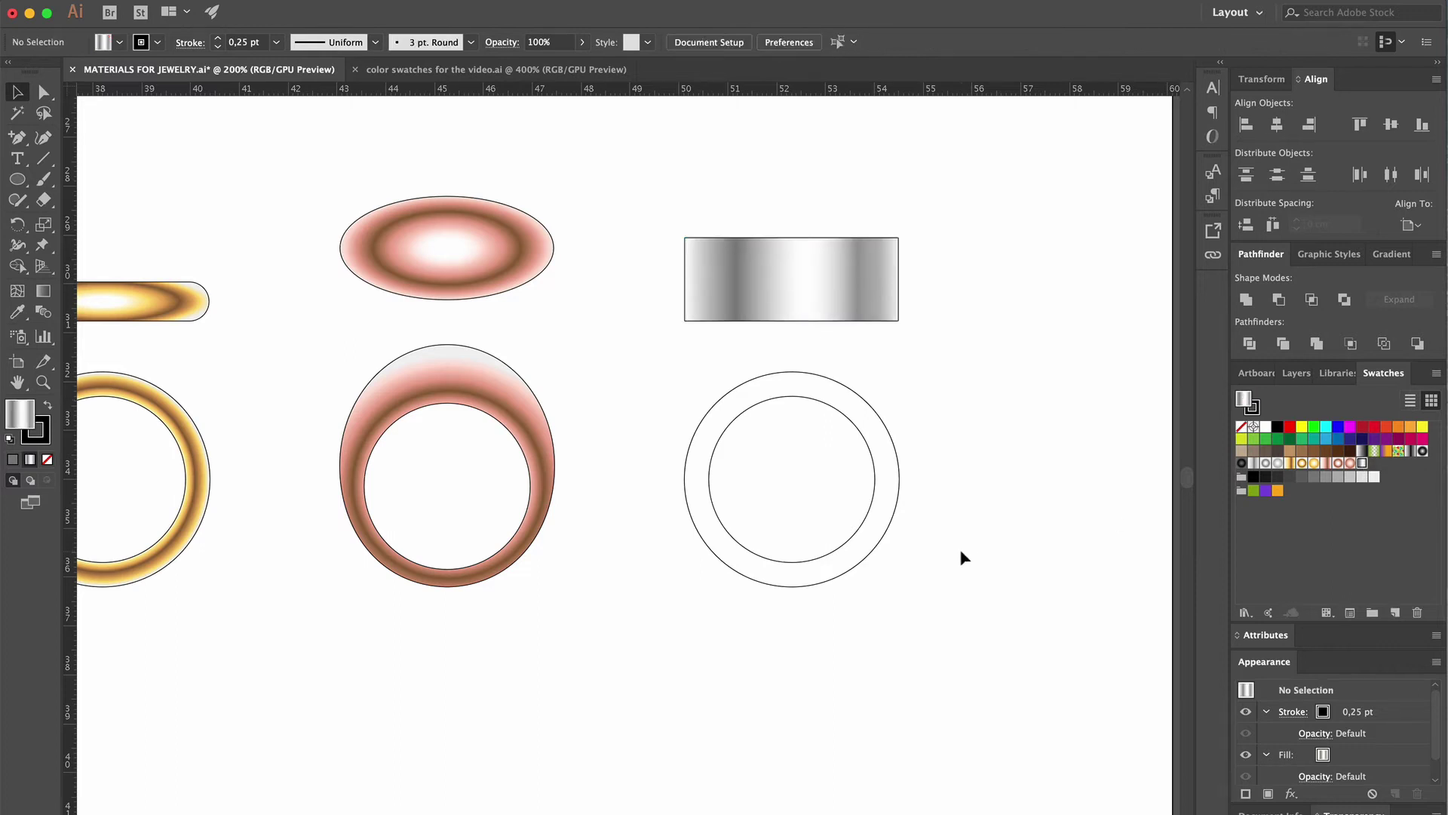
# Combine the right ring's front-view circles into a compound path and fill it with the grey linear gradient swatch
pyautogui.click(866, 554)
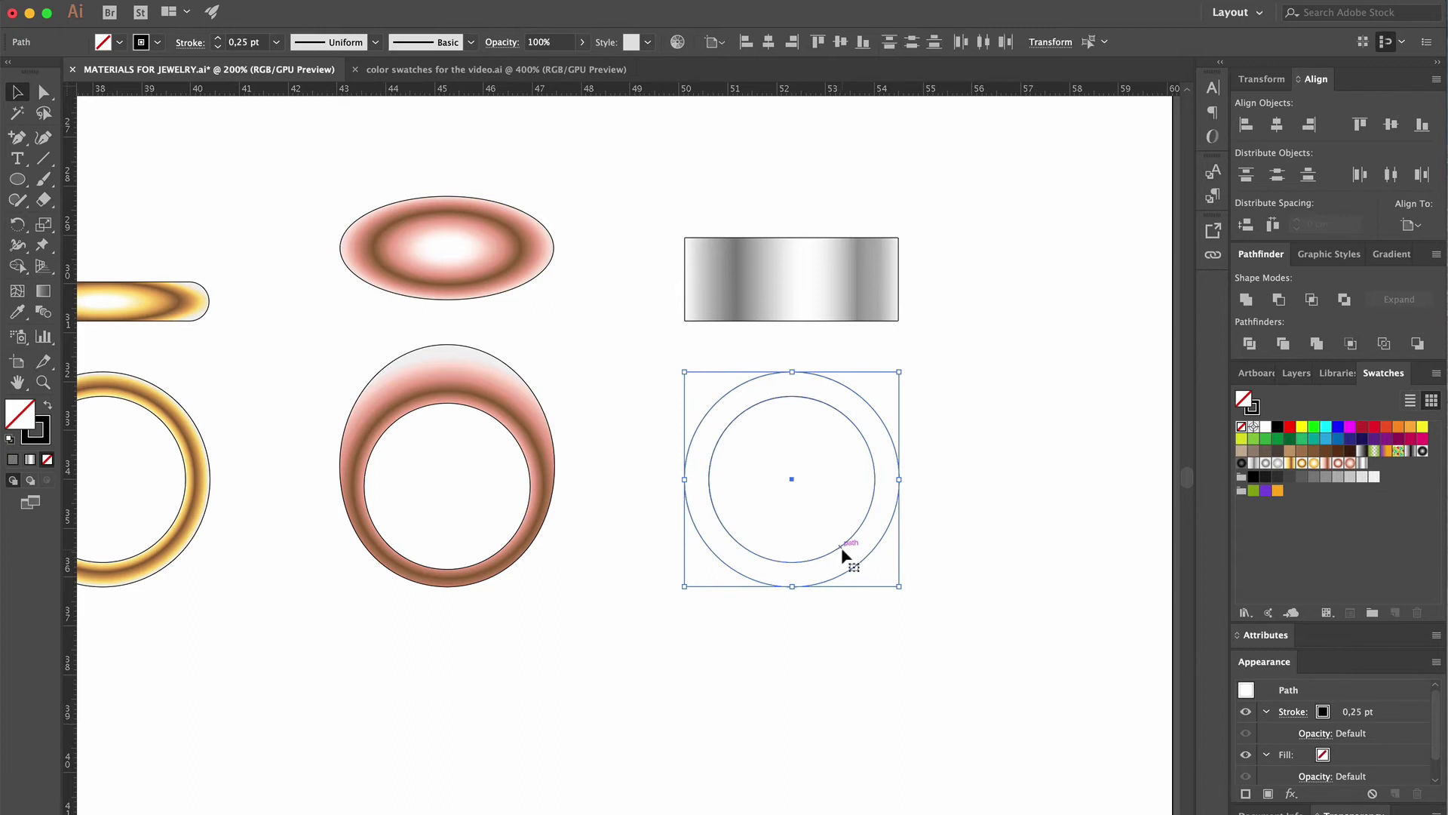
pyautogui.rightClick(887, 494)
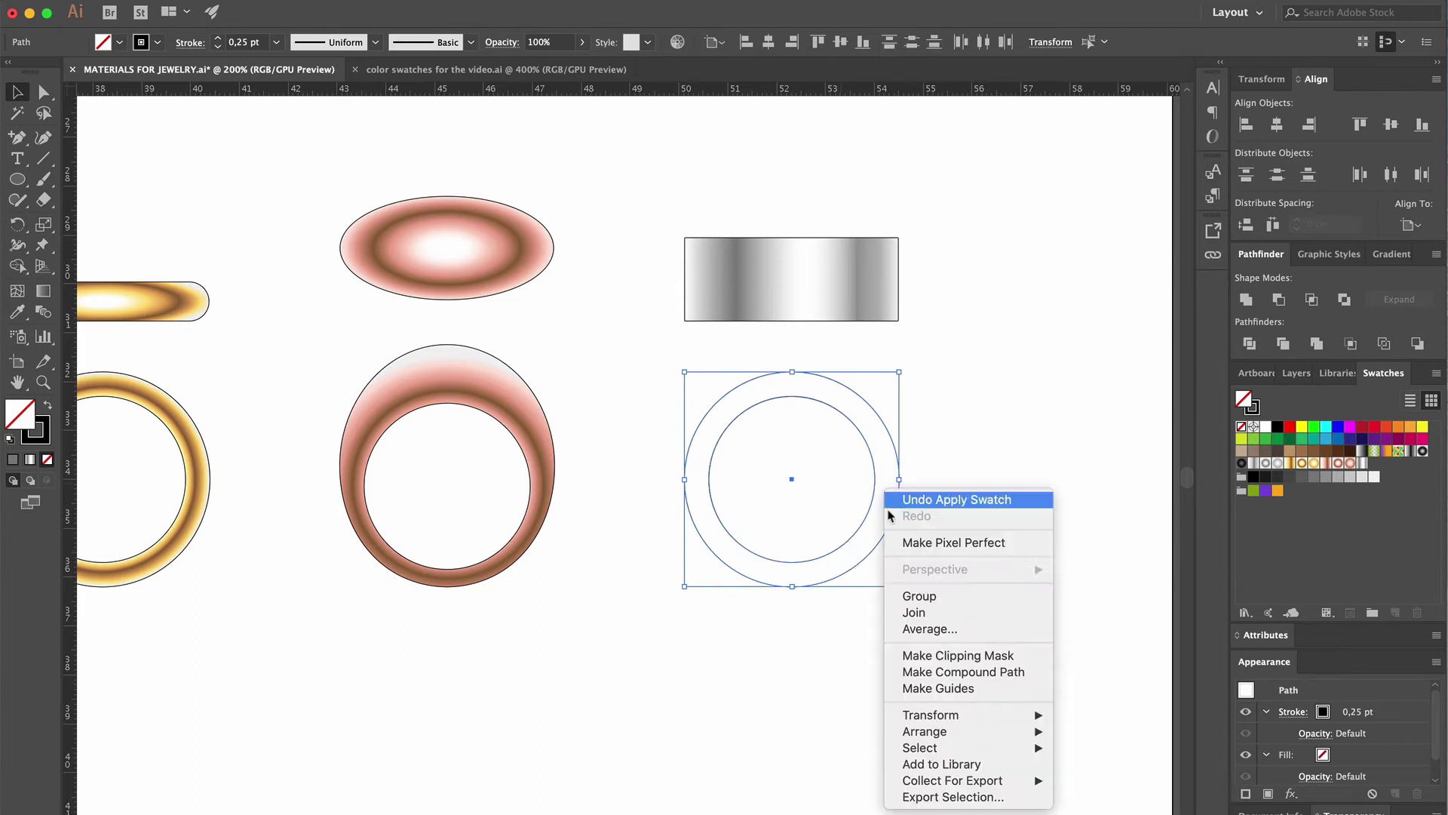
pyautogui.click(947, 671)
pyautogui.click(931, 656)
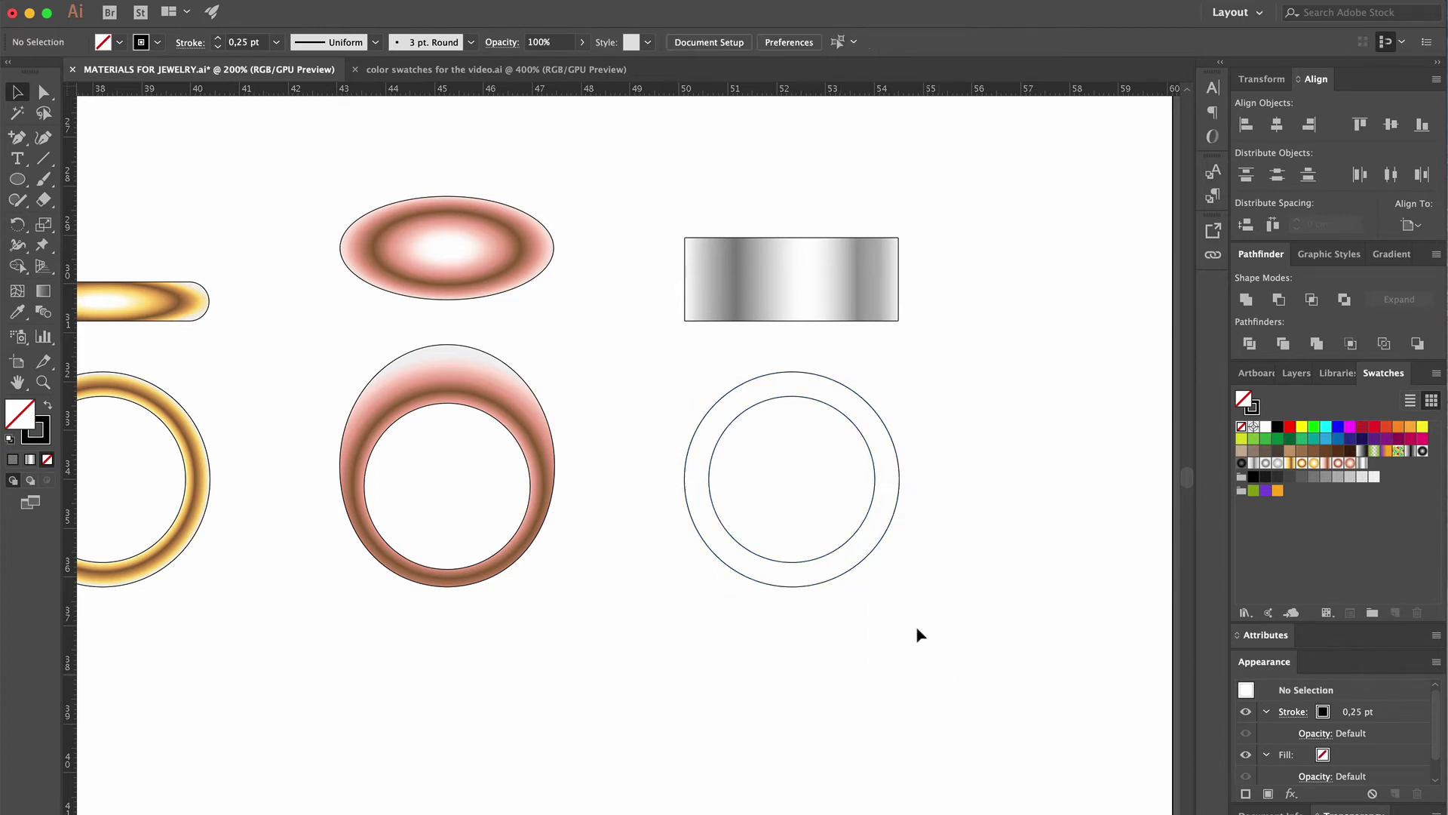
pyautogui.click(868, 556)
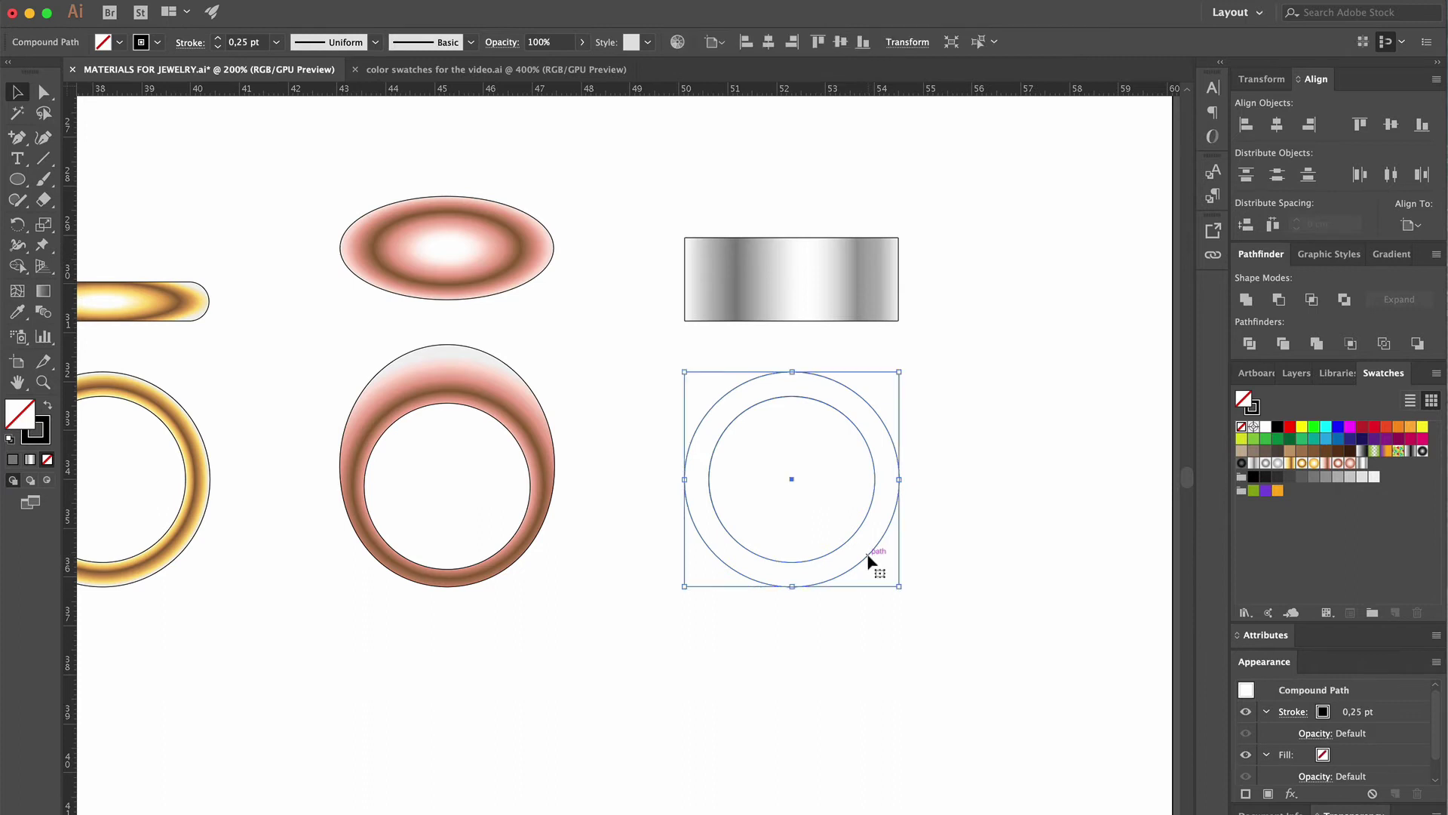
pyautogui.click(1252, 469)
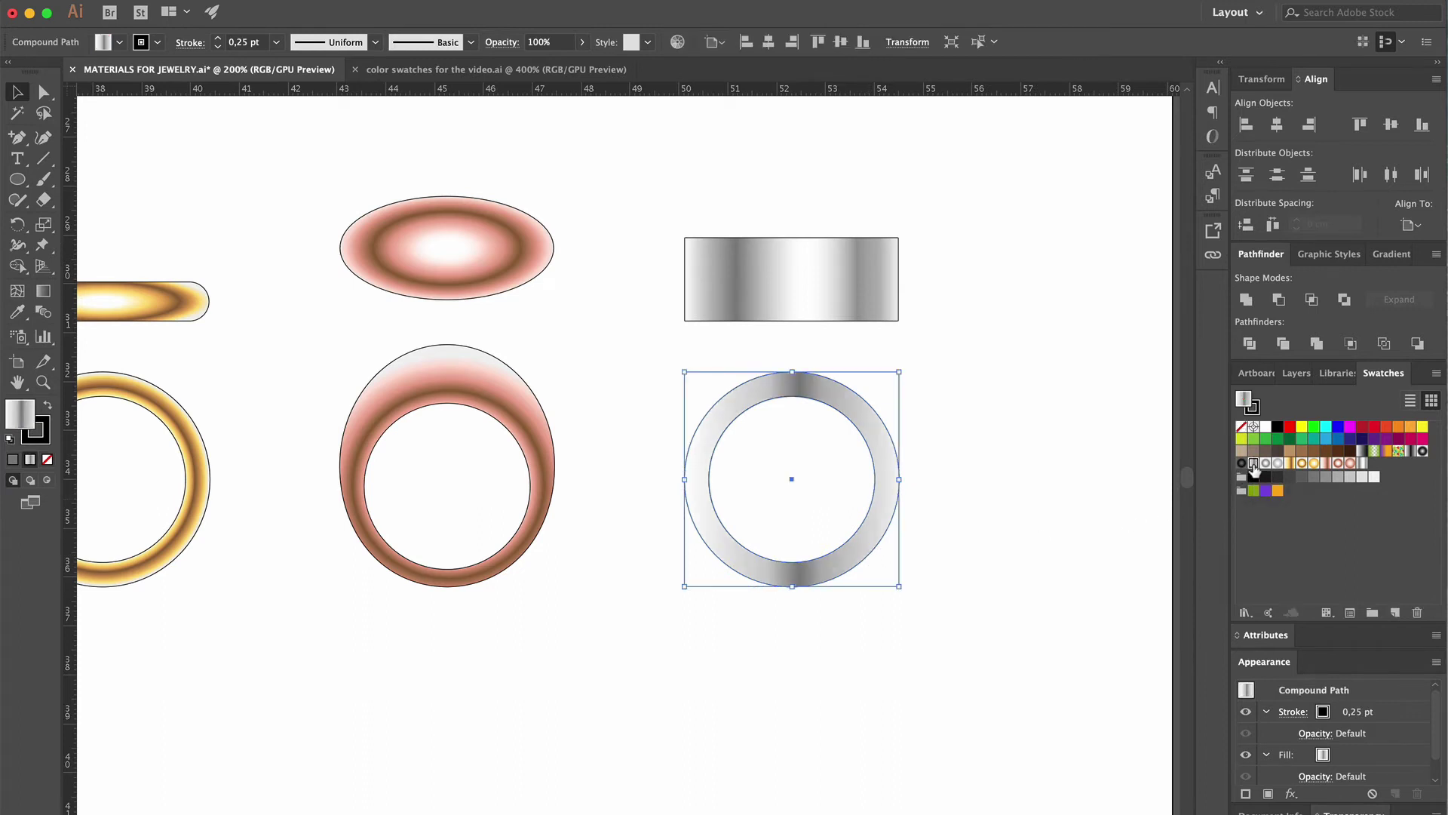
# Turn the right ring's front-view gradient to 90° and tilt it freehand to about 77.8°
pyautogui.click(1390, 254)
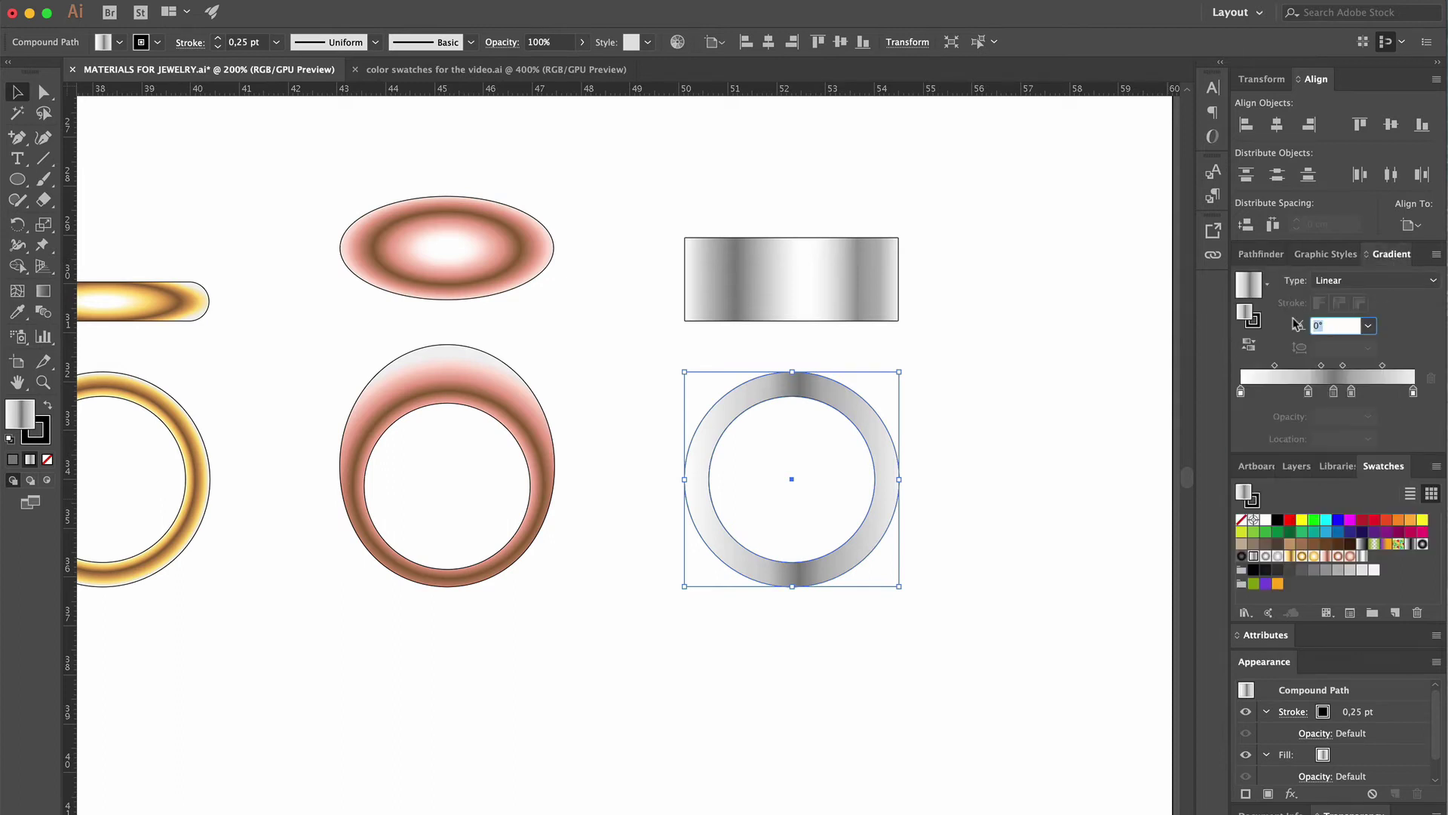
pyautogui.write('90')
pyautogui.press('Return')
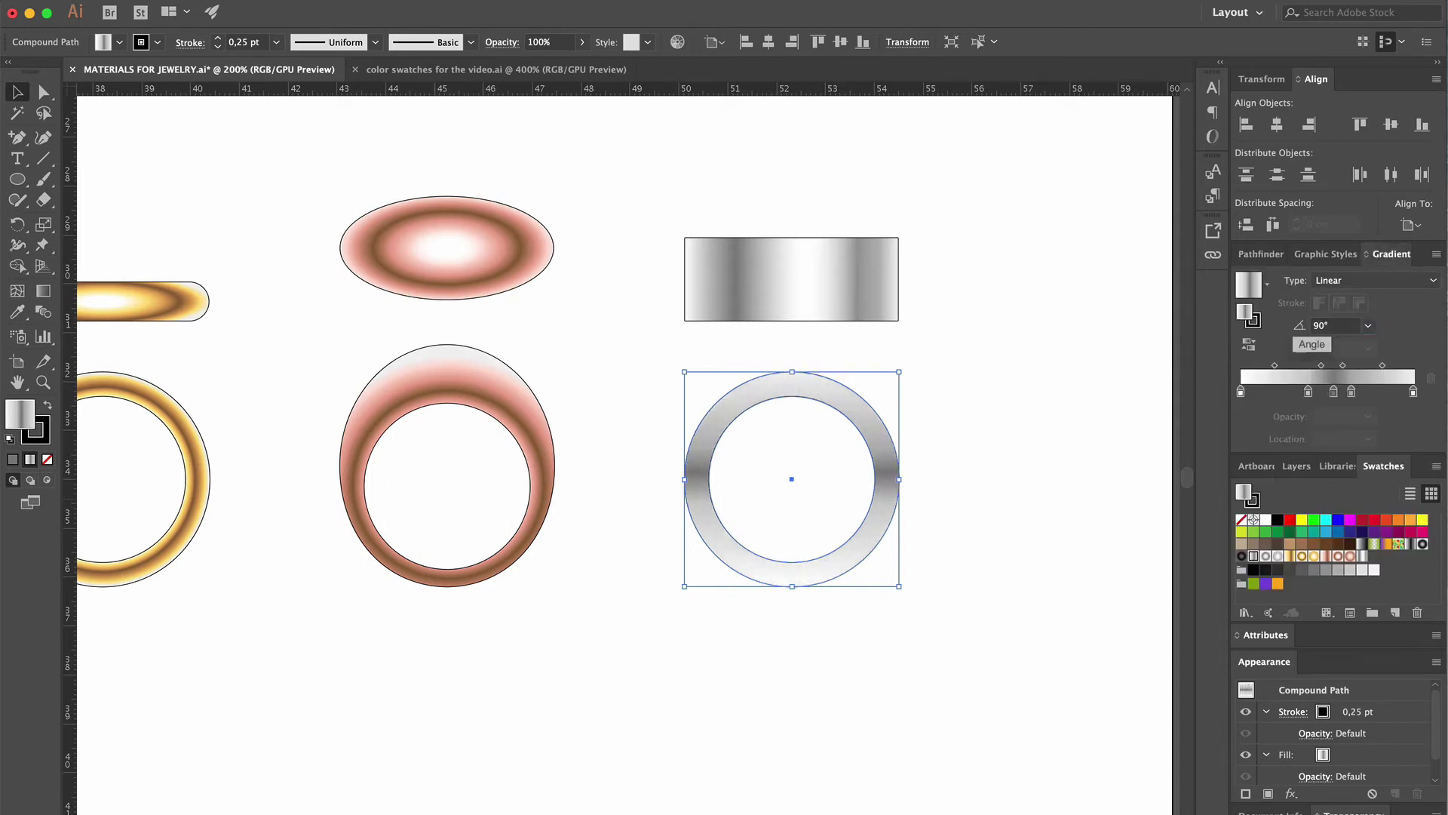
pyautogui.click(43, 290)
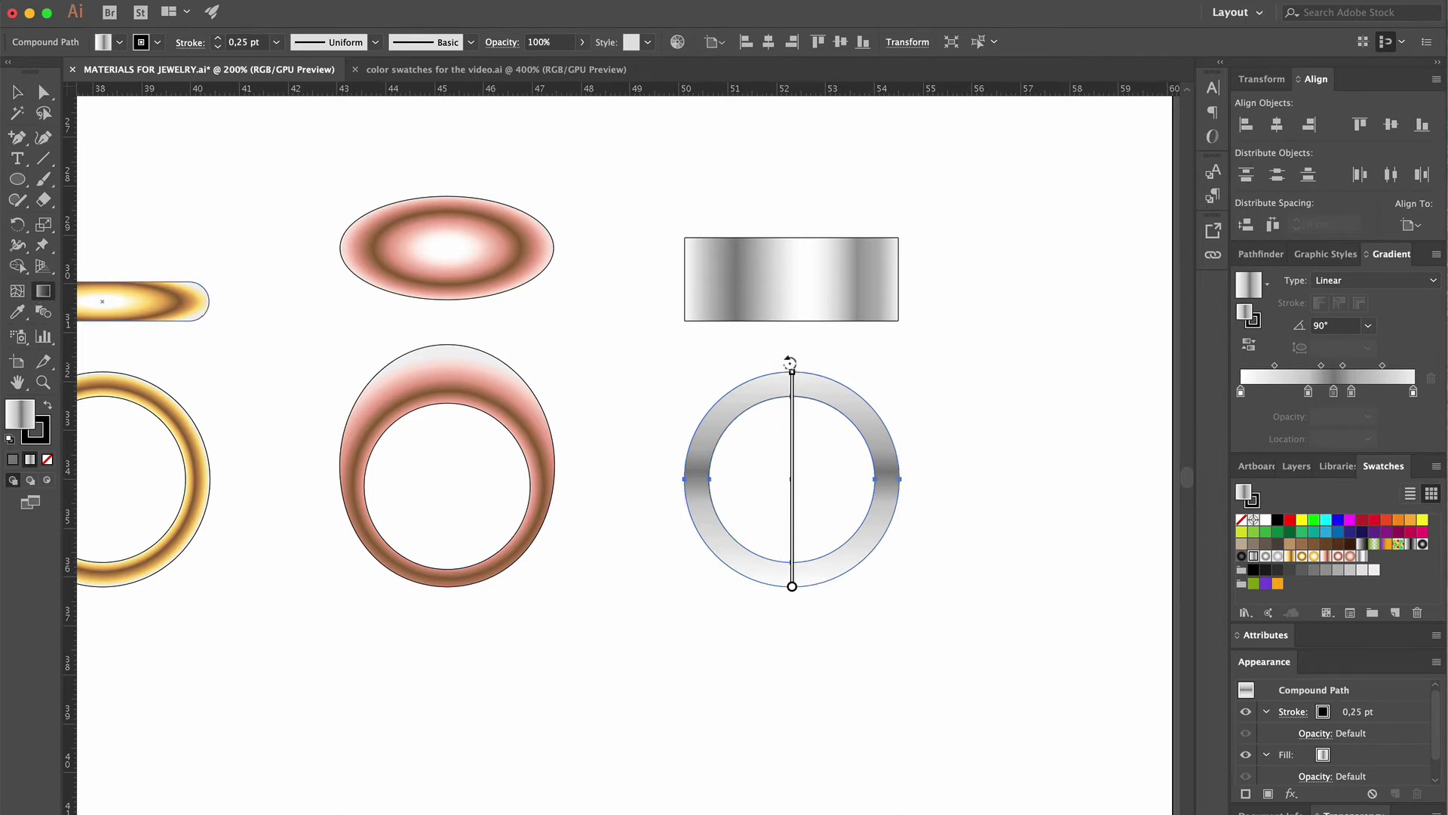
pyautogui.moveTo(792, 375); pyautogui.dragTo(838, 375)
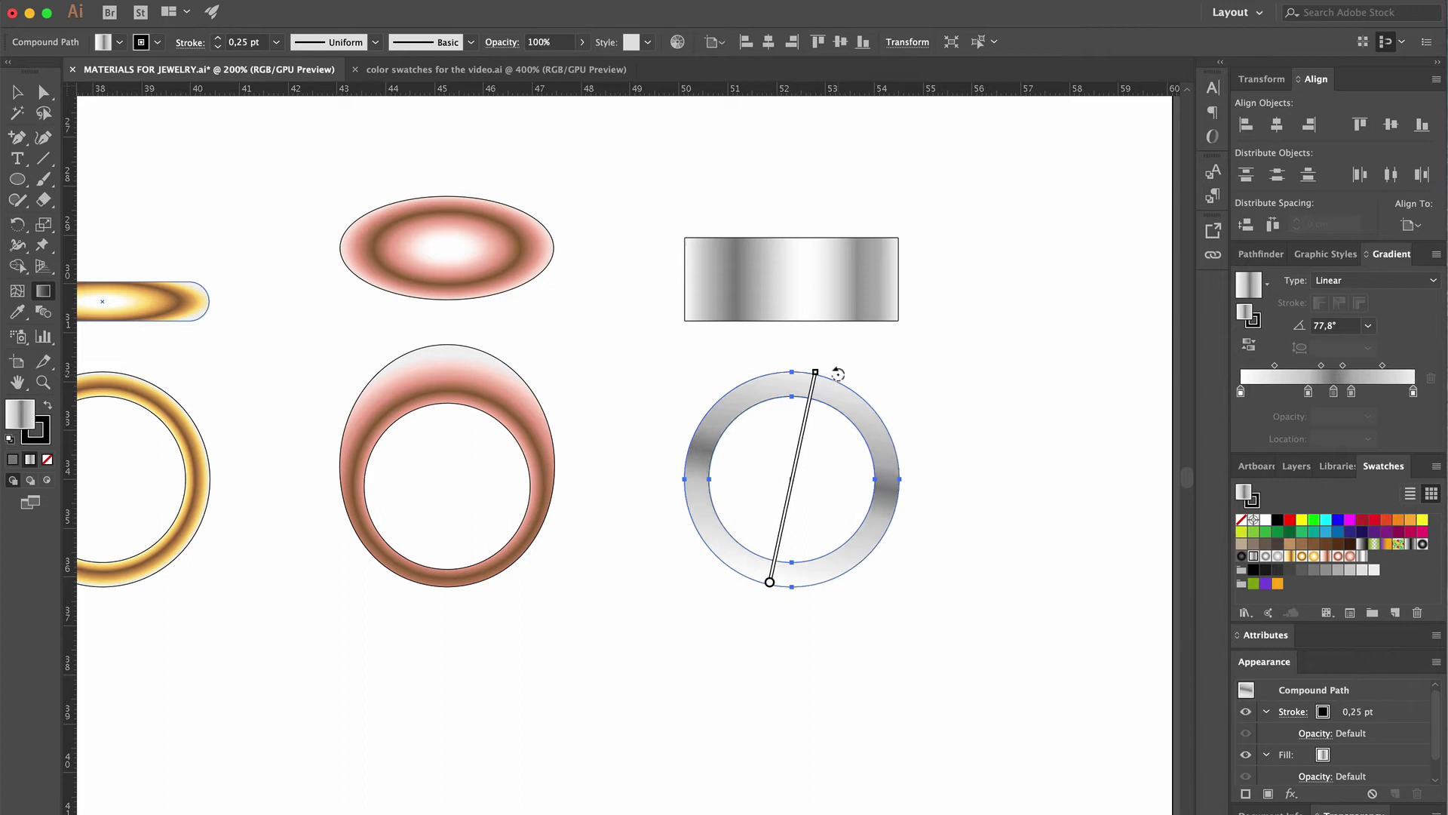
pyautogui.moveTo(804, 457)
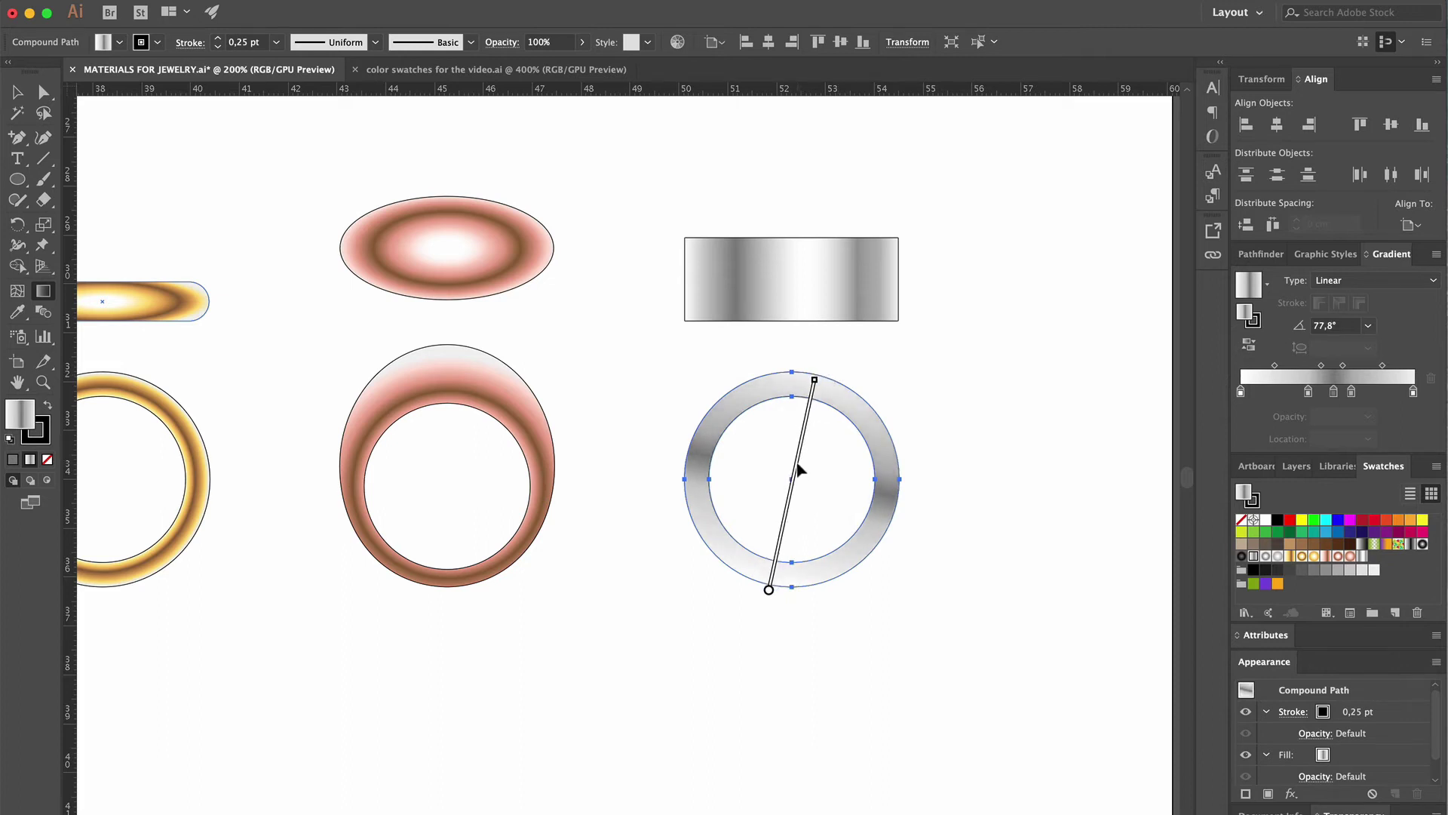
pyautogui.press('v')
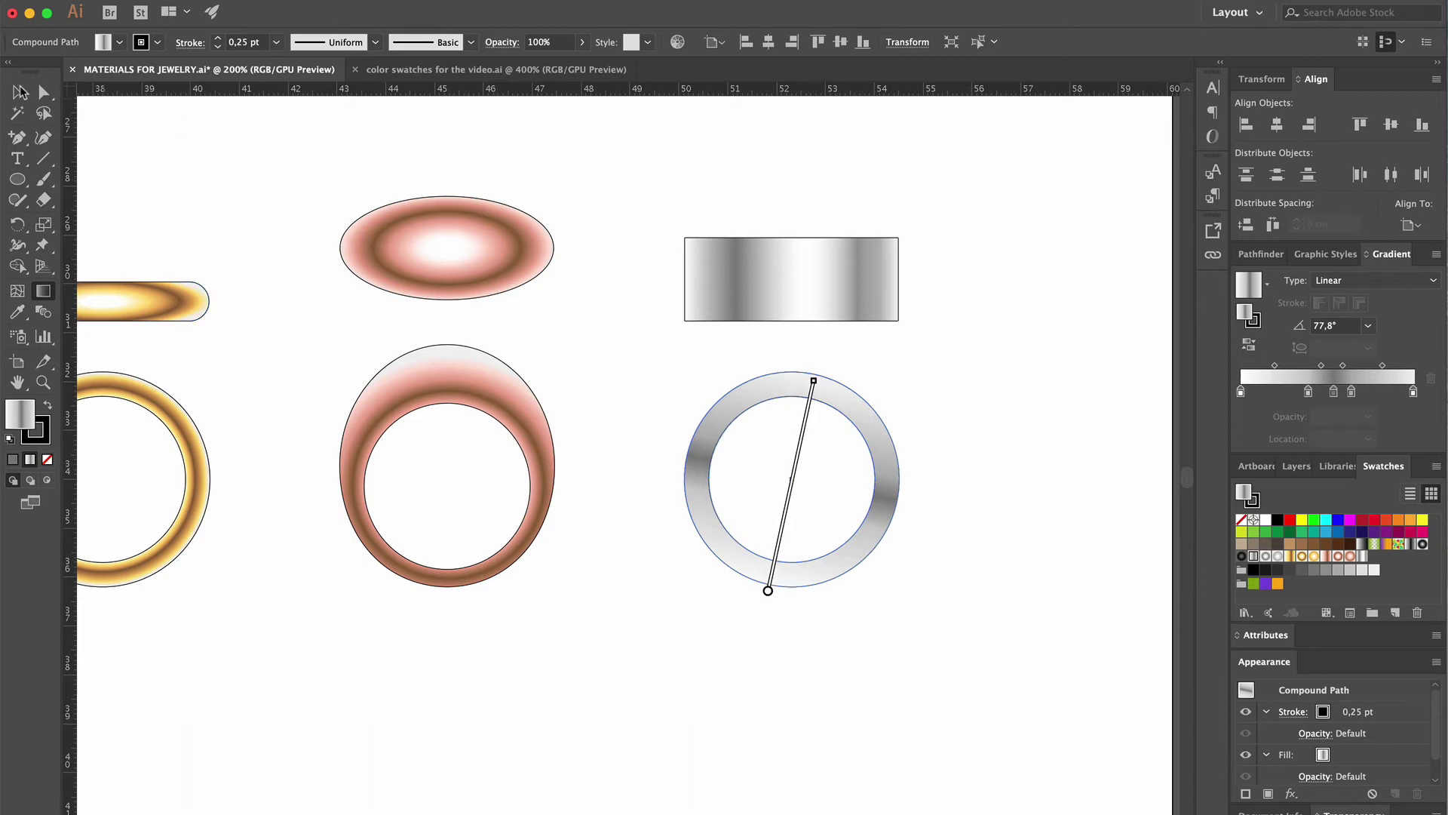
pyautogui.click(623, 162)
# Duplicate the right ring's top and front views together, placing the copies beside the originals at the same height
pyautogui.click(834, 292)
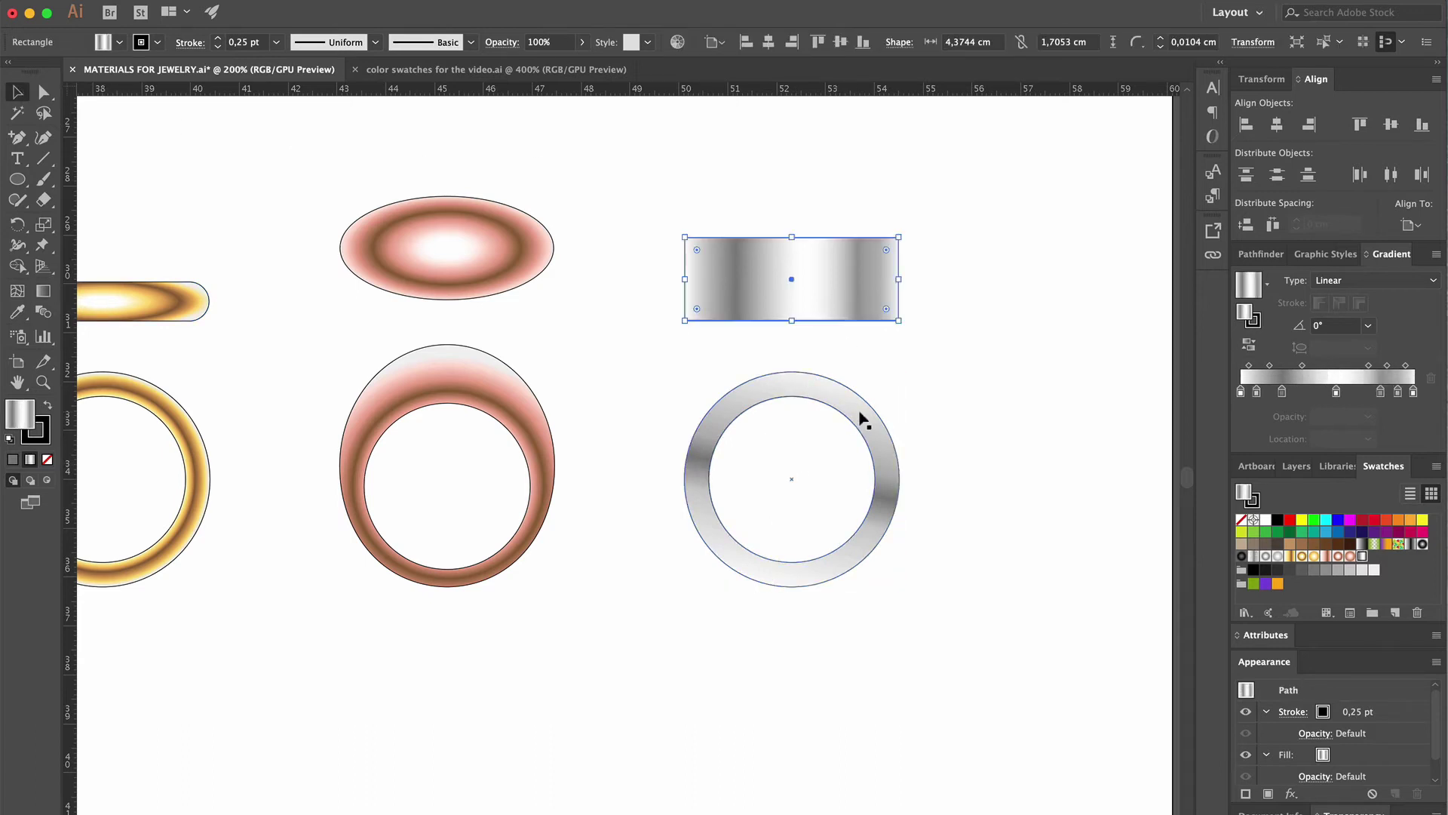
pyautogui.keyDown('shift'); pyautogui.click(897, 413); pyautogui.keyUp('shift')
pyautogui.moveTo(898, 414); pyautogui.dragTo(1131, 392)
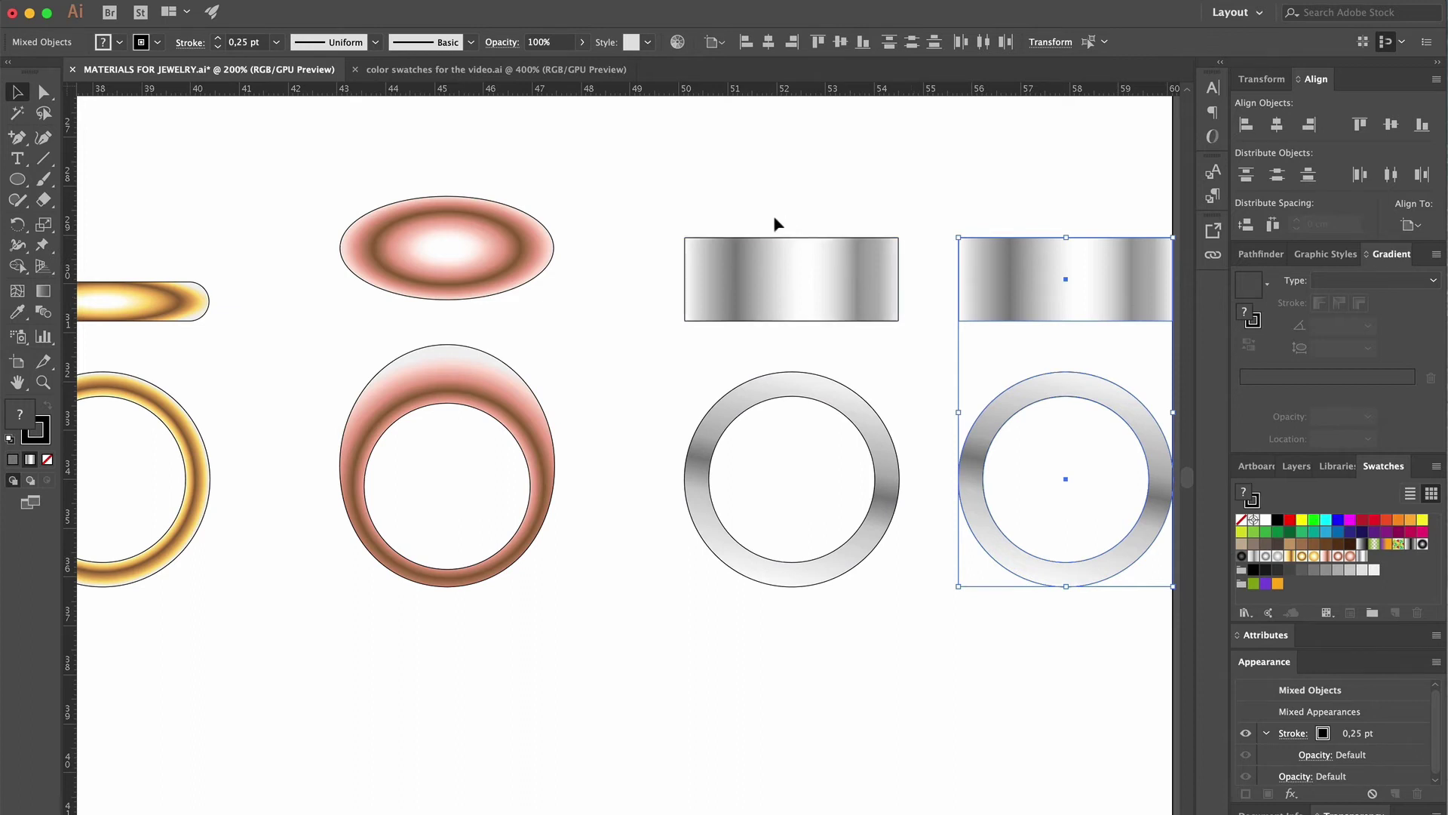
# Apply the Grain texture effect to the original silver top and front views with intensity 9, contrast 5 and horizontal grain
pyautogui.click(815, 268)
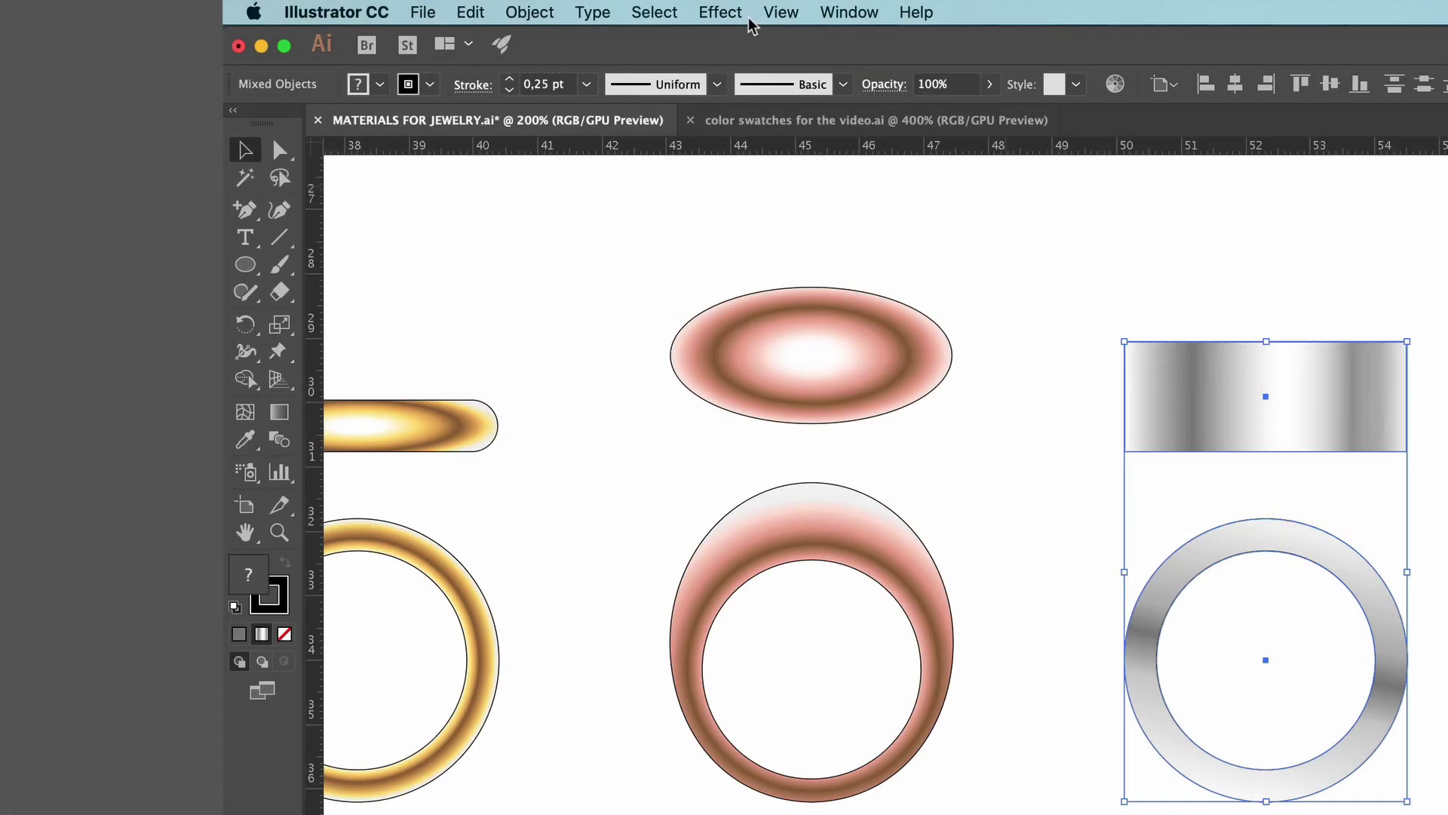
pyautogui.click(732, 13)
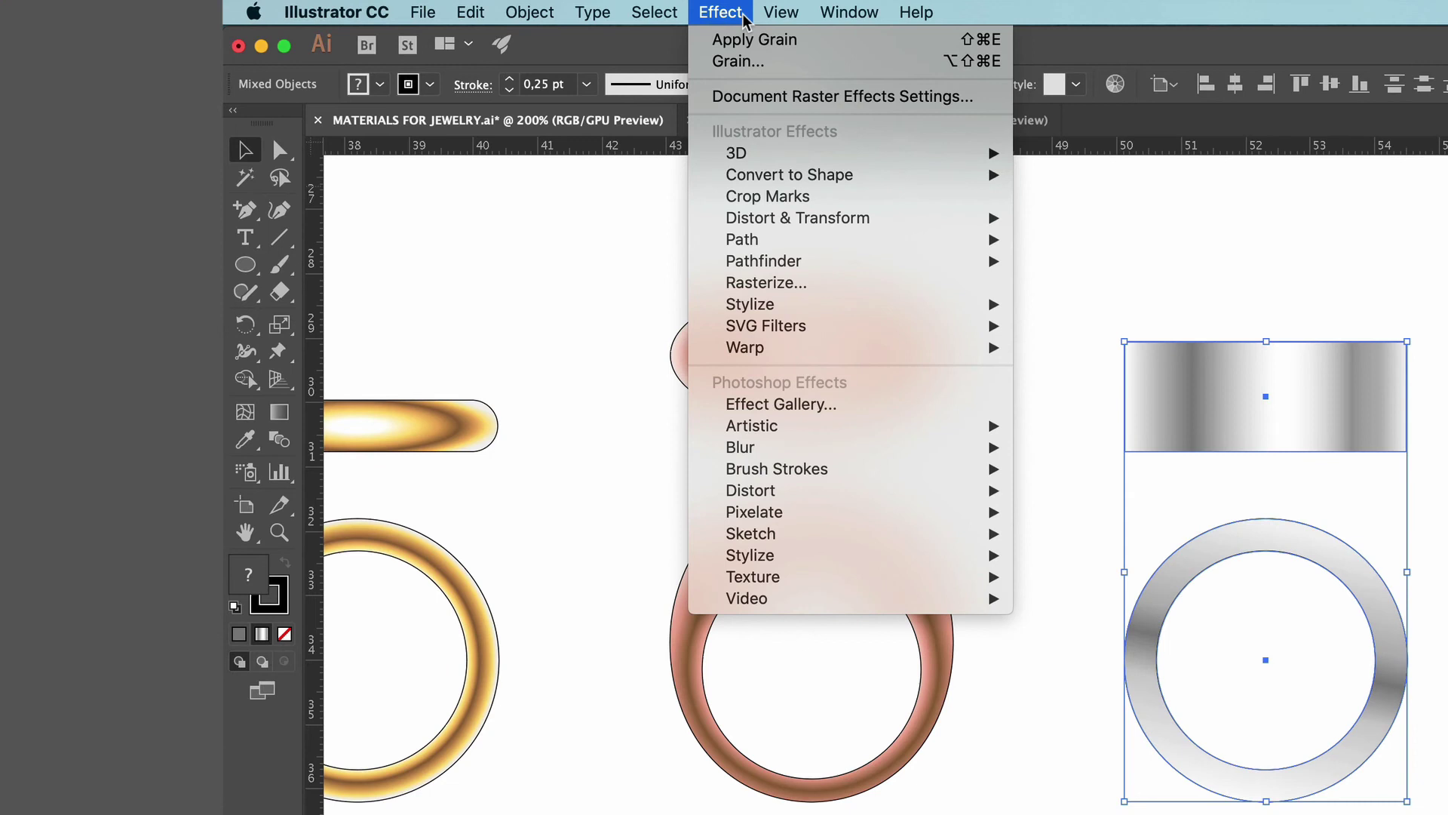
pyautogui.moveTo(784, 581)
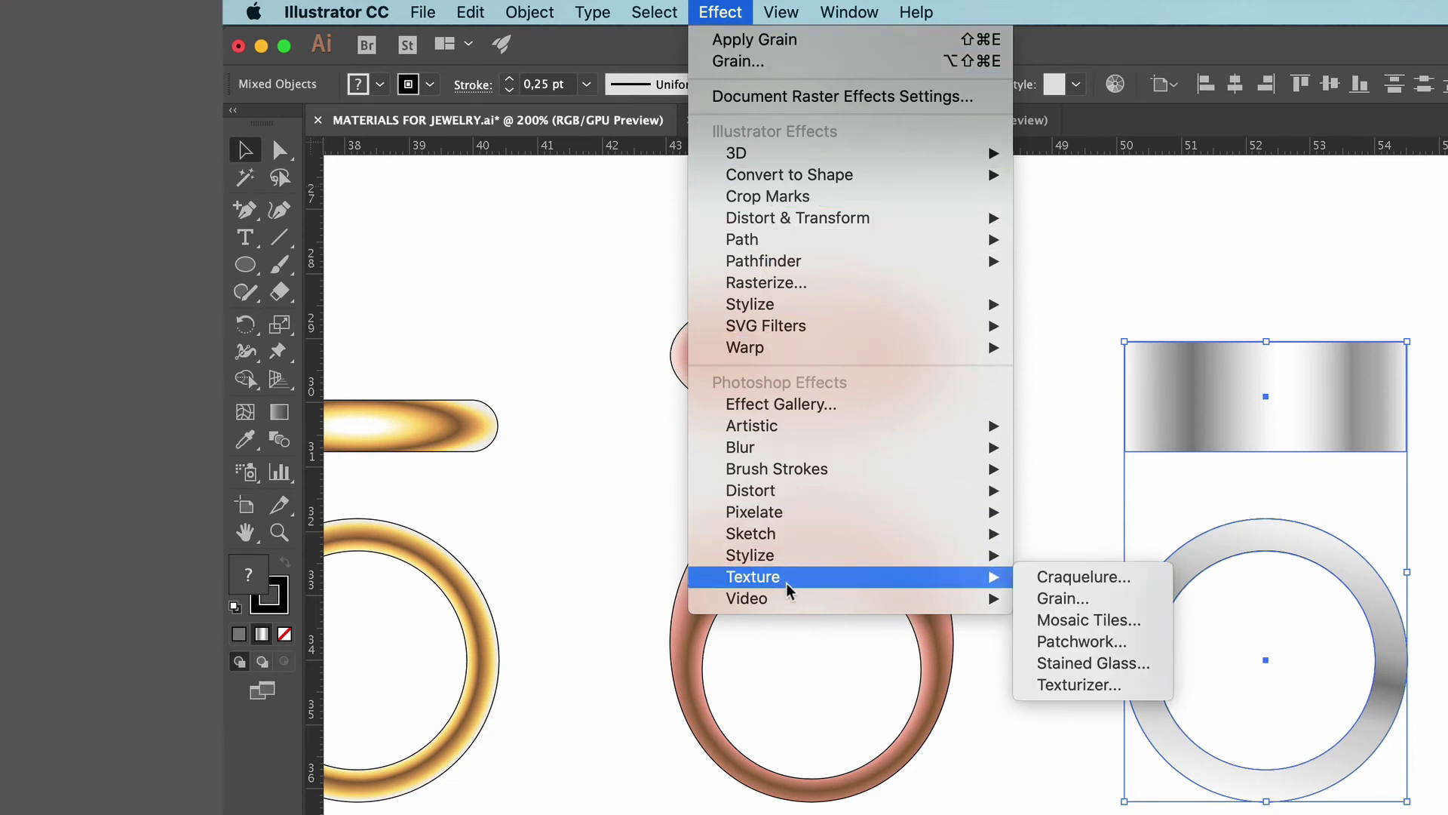
pyautogui.click(1064, 599)
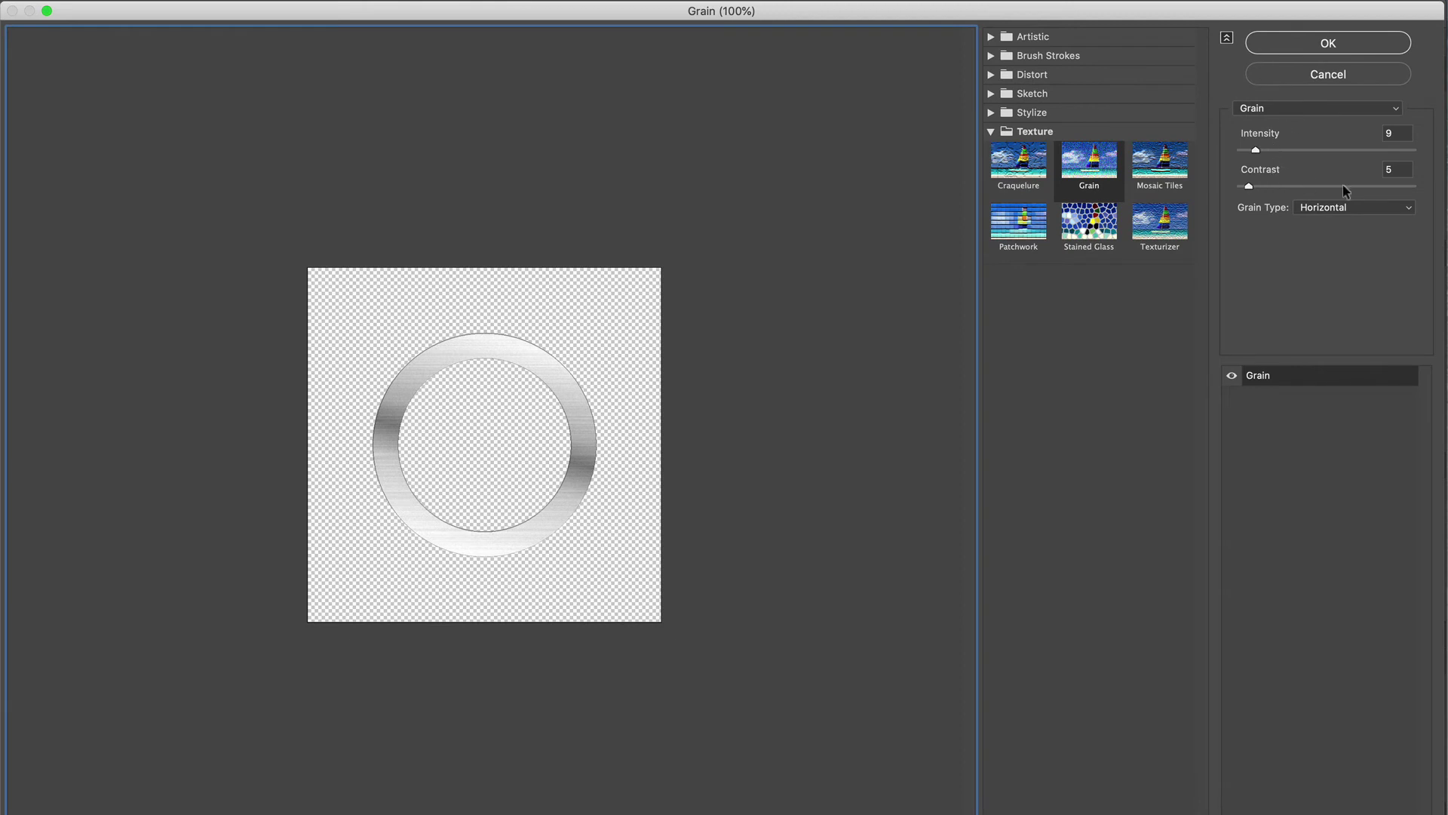
pyautogui.click(1331, 45)
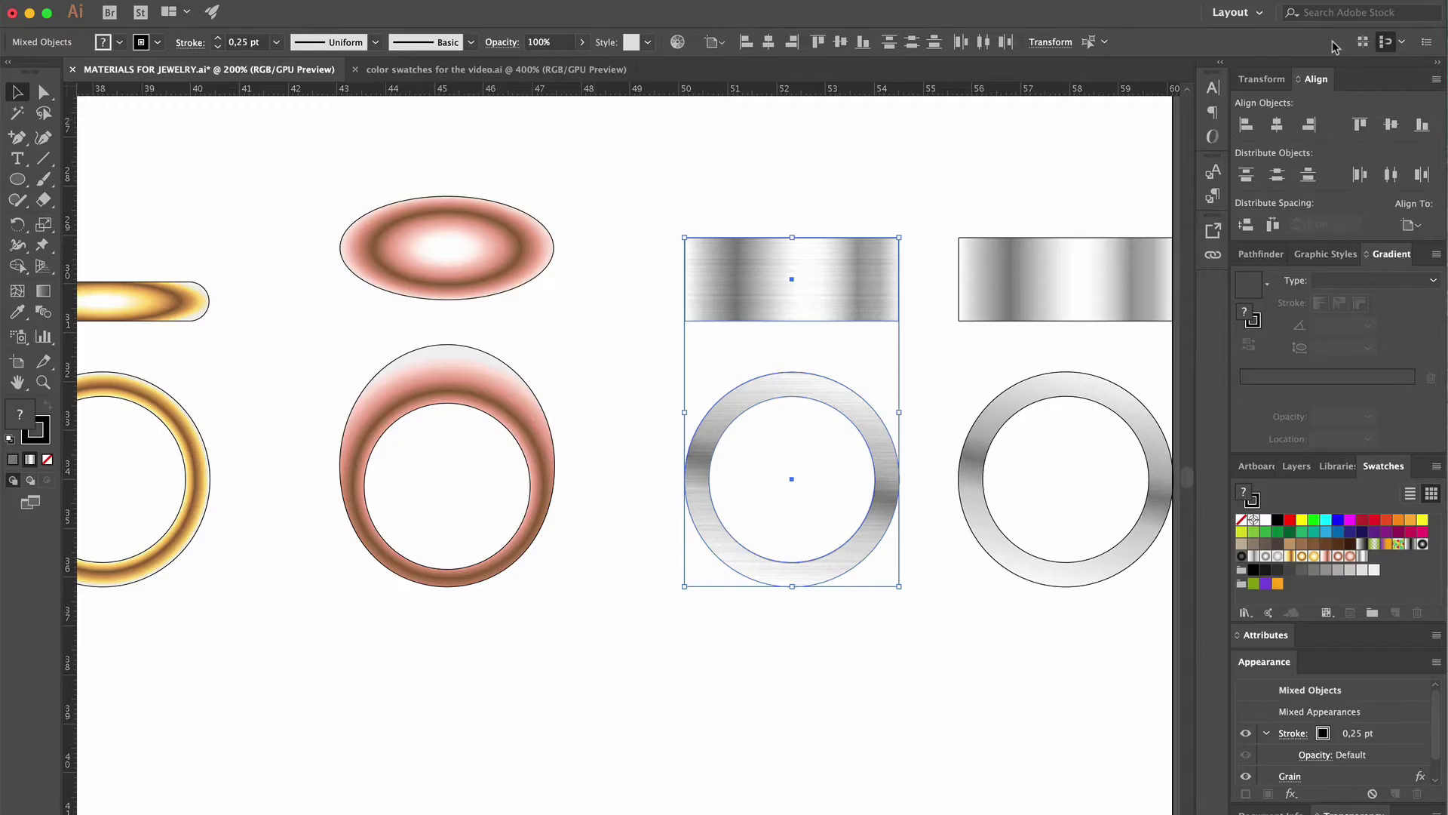
pyautogui.click(1007, 159)
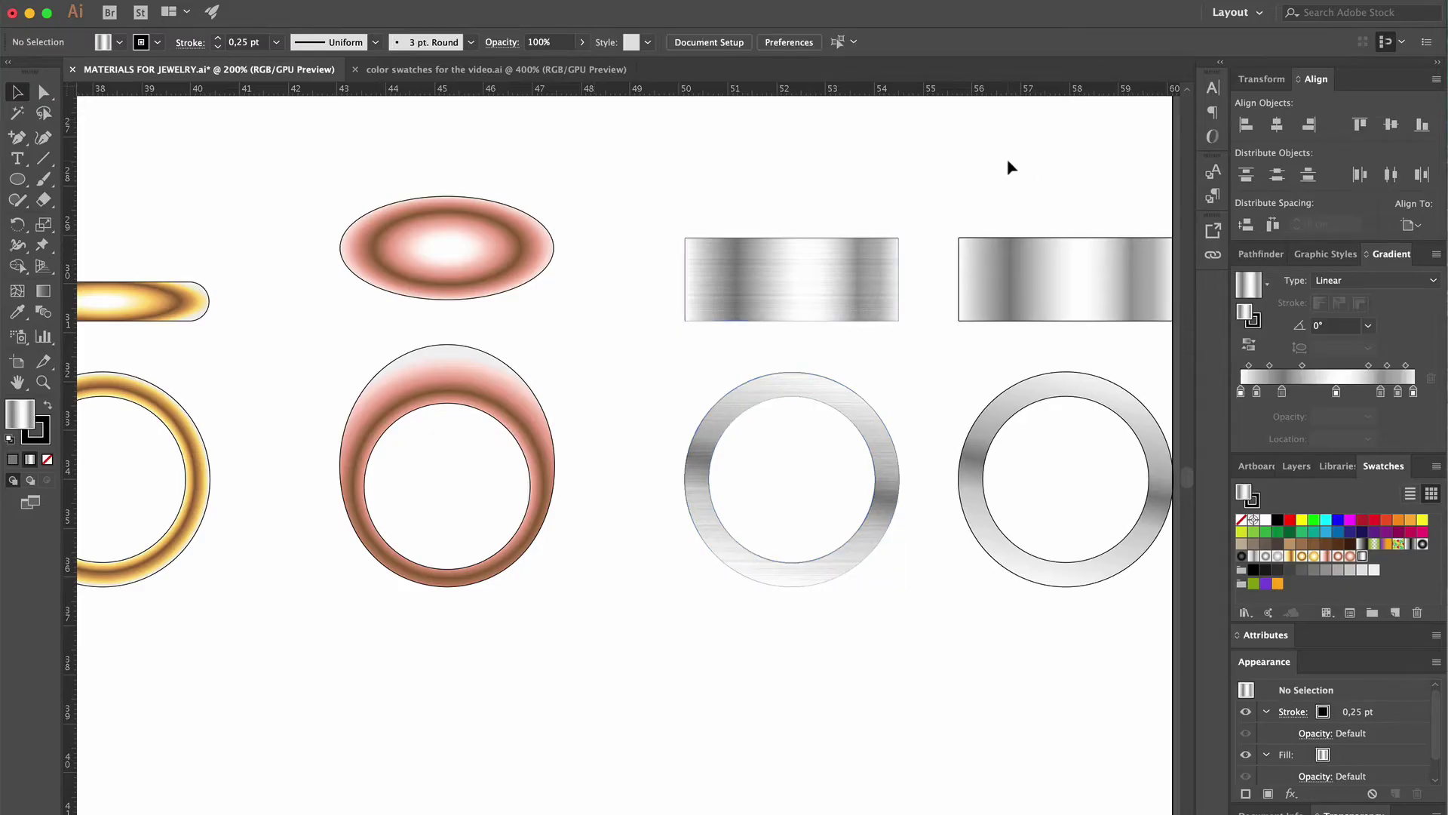
# Remove the fill from the copied top and front views of the silver ring, leaving only their outlines
pyautogui.click(1035, 294)
pyautogui.click(1035, 295)
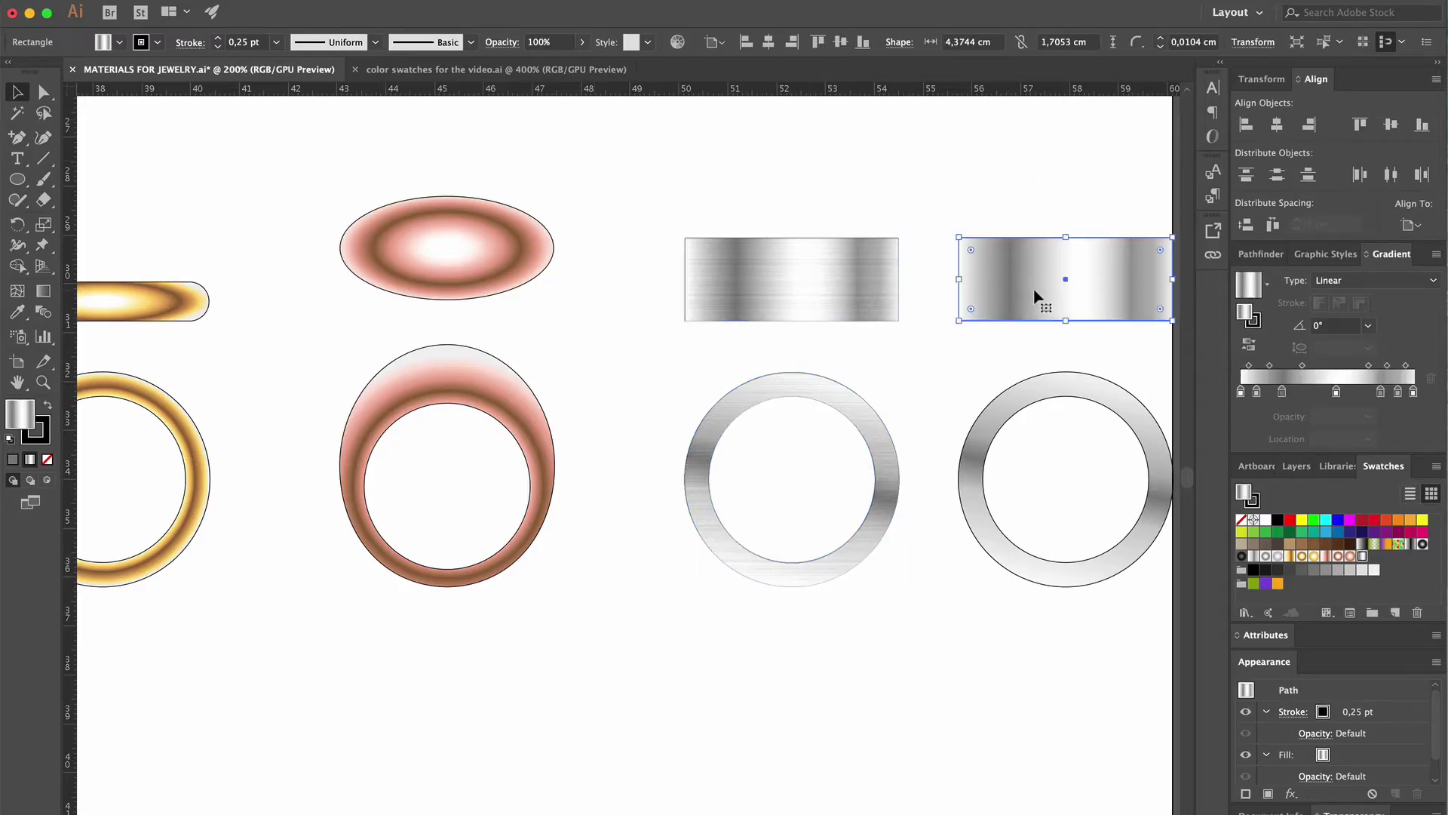
pyautogui.keyDown('shift'); pyautogui.click(1069, 393); pyautogui.keyUp('shift')
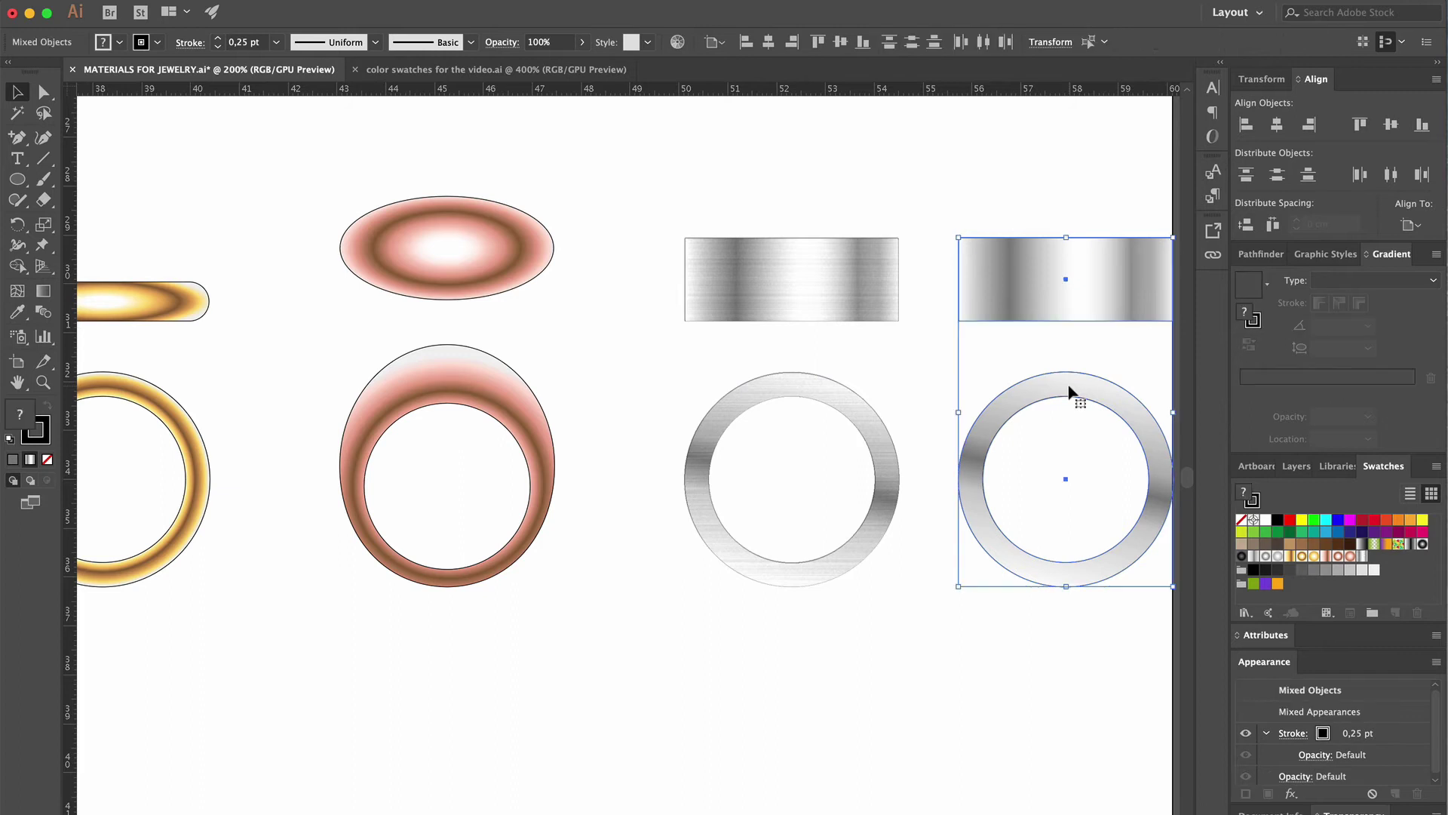
pyautogui.click(120, 43)
pyautogui.click(11, 71)
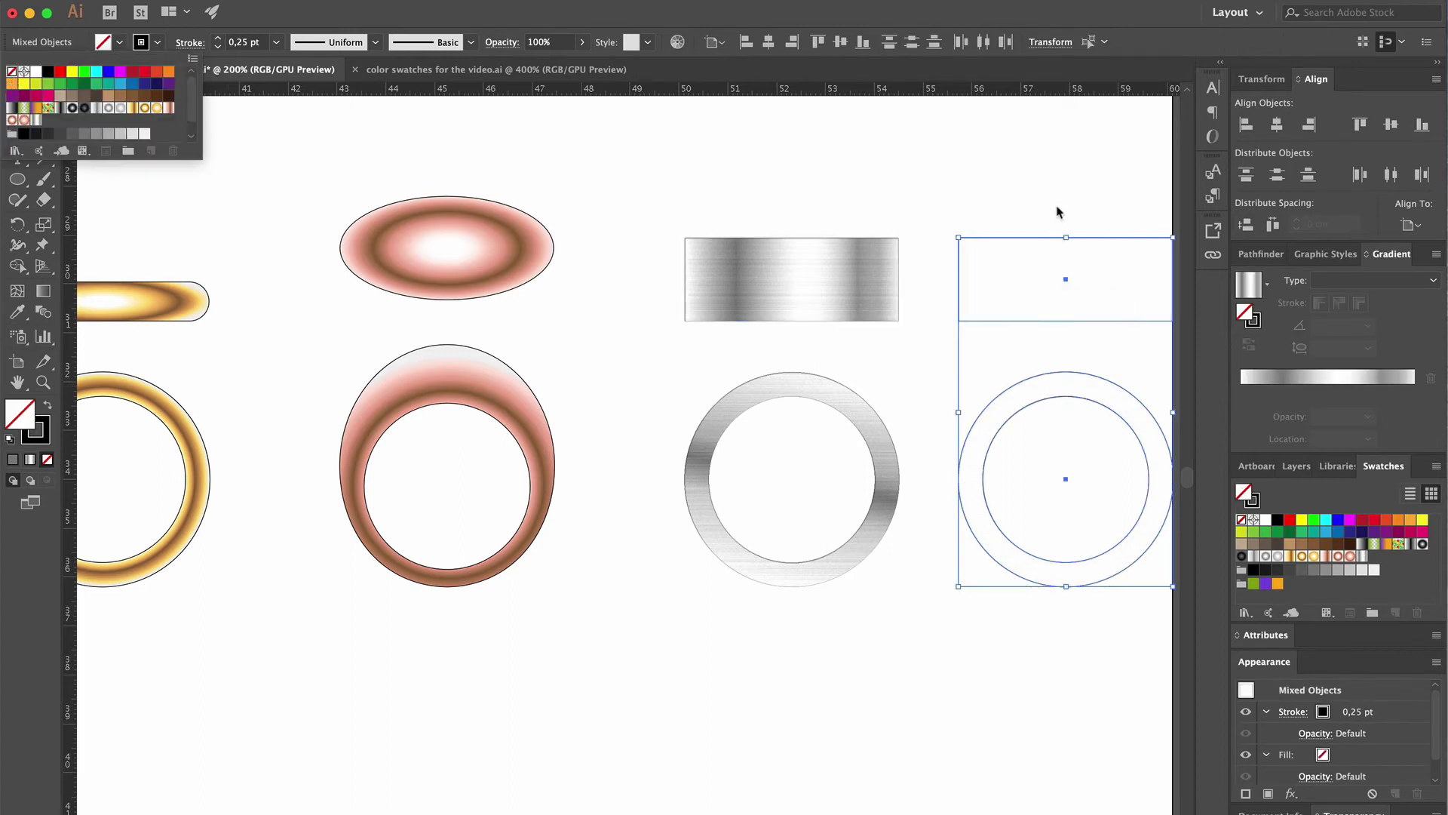
# Move the unfilled outline copies onto the grain-textured silver views so that their edges line up
pyautogui.click(1079, 242)
pyautogui.moveTo(1092, 243); pyautogui.dragTo(812, 245)
pyautogui.click(962, 170)
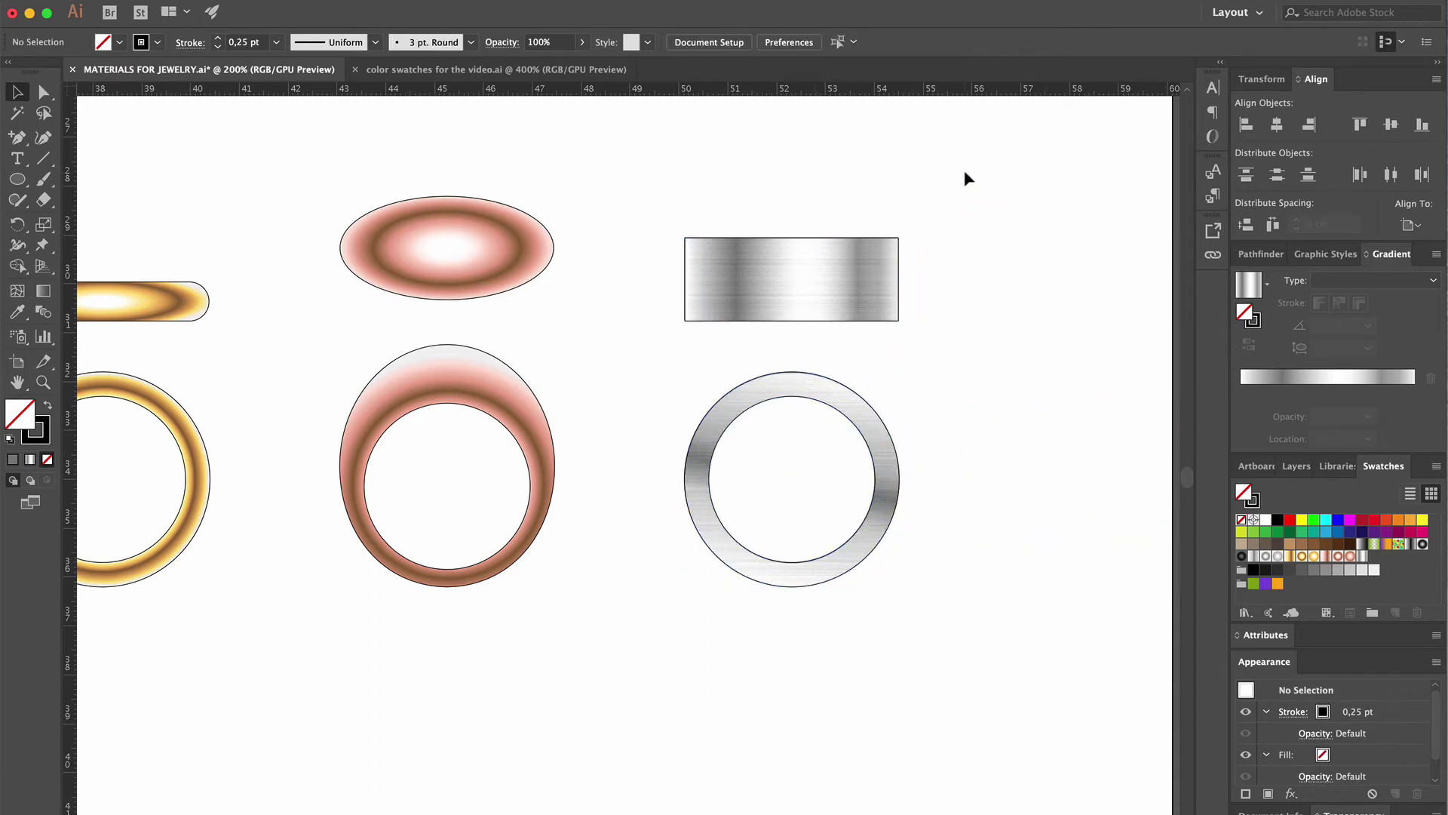
# Group the silver ring's top-view shape with its outline, and its front-view shape with its outline
pyautogui.moveTo(646, 204); pyautogui.dragTo(1014, 325)
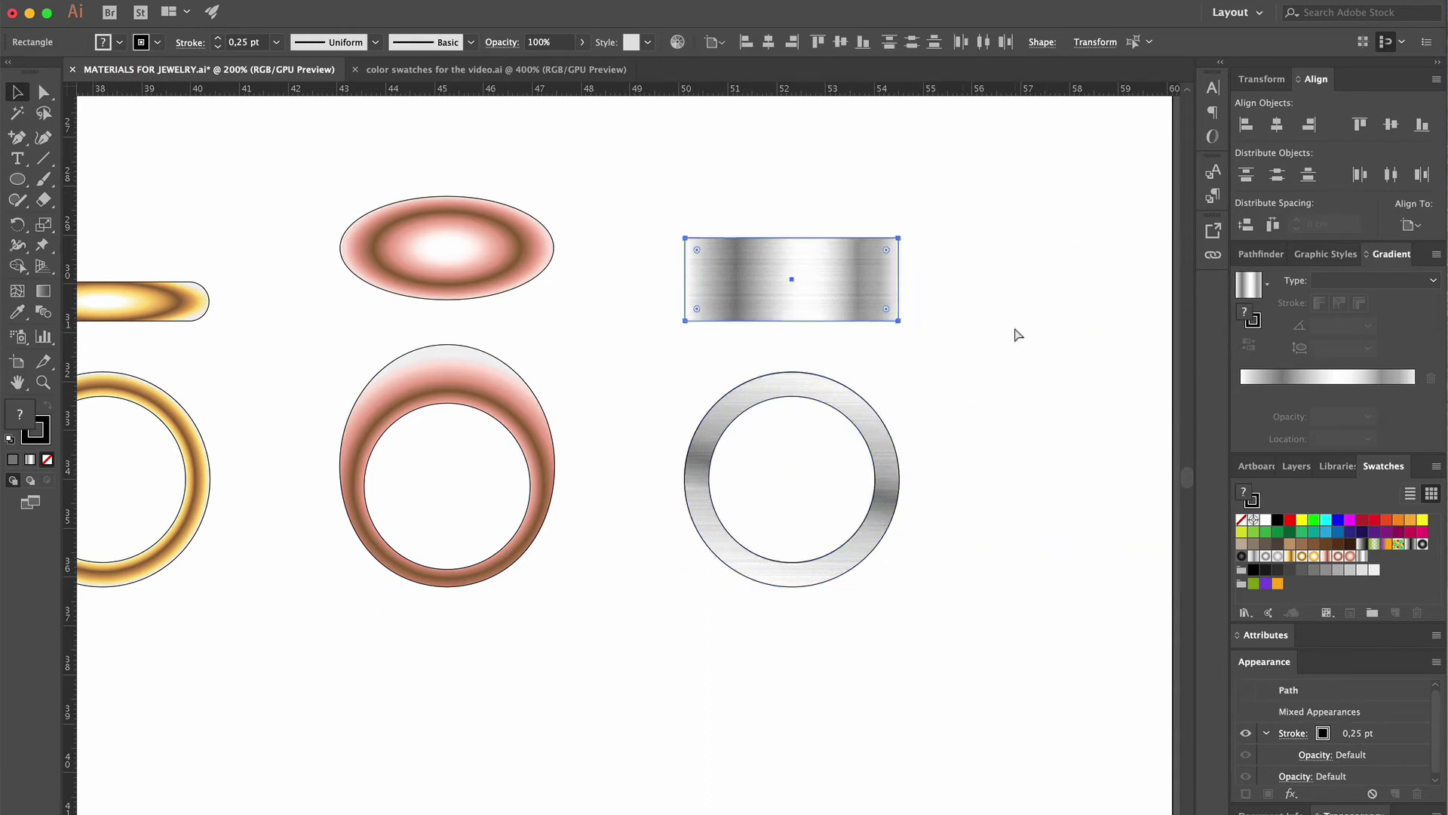
pyautogui.moveTo(613, 377); pyautogui.dragTo(924, 627)
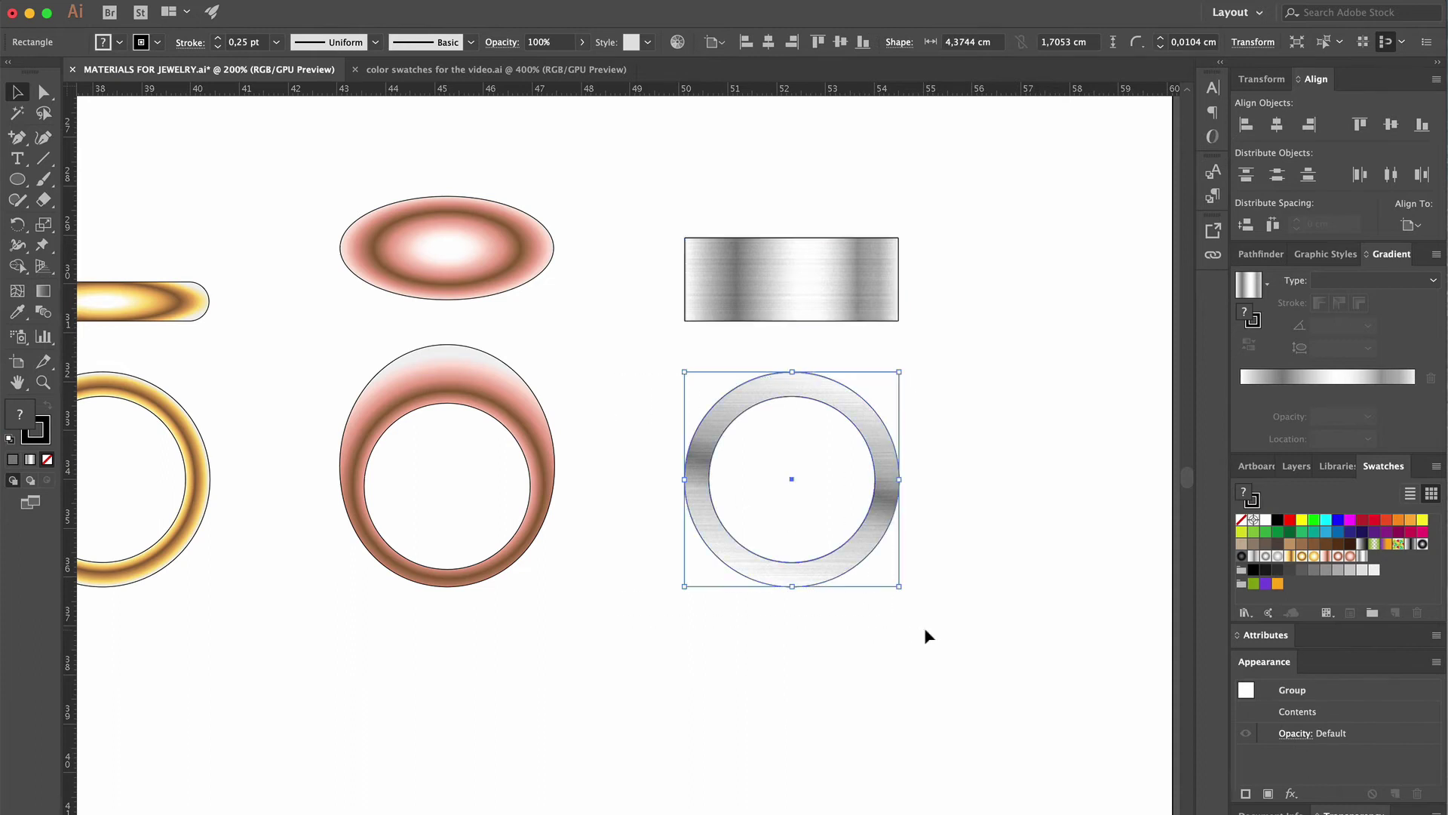
pyautogui.click(924, 627)
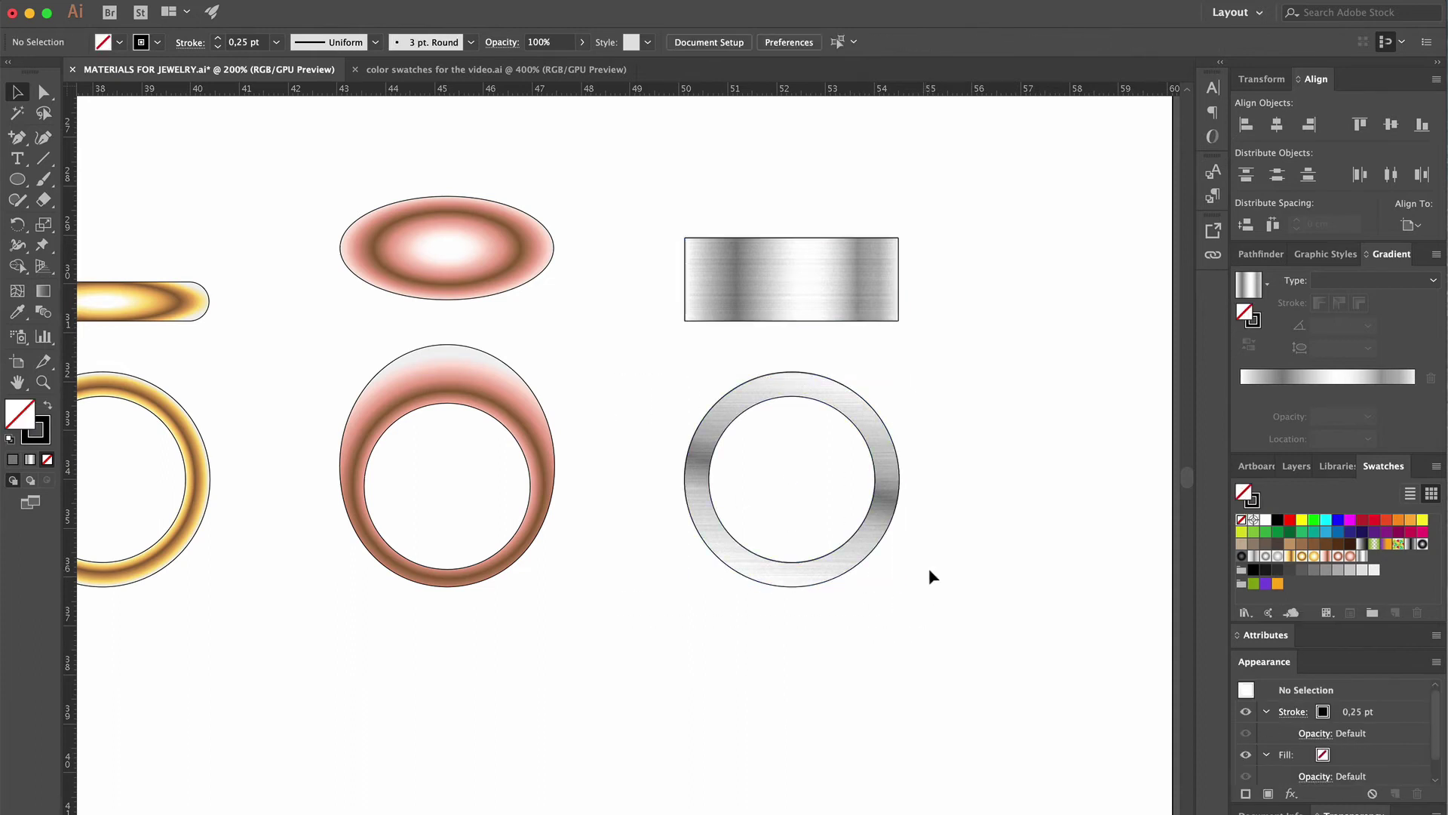
# Overlap two slightly offset copies of the gold ring's top view above the original and subtract the front copy from the back one
pyautogui.click(43, 383)
pyautogui.keyDown('alt'); pyautogui.click(581, 359); pyautogui.keyUp('alt')
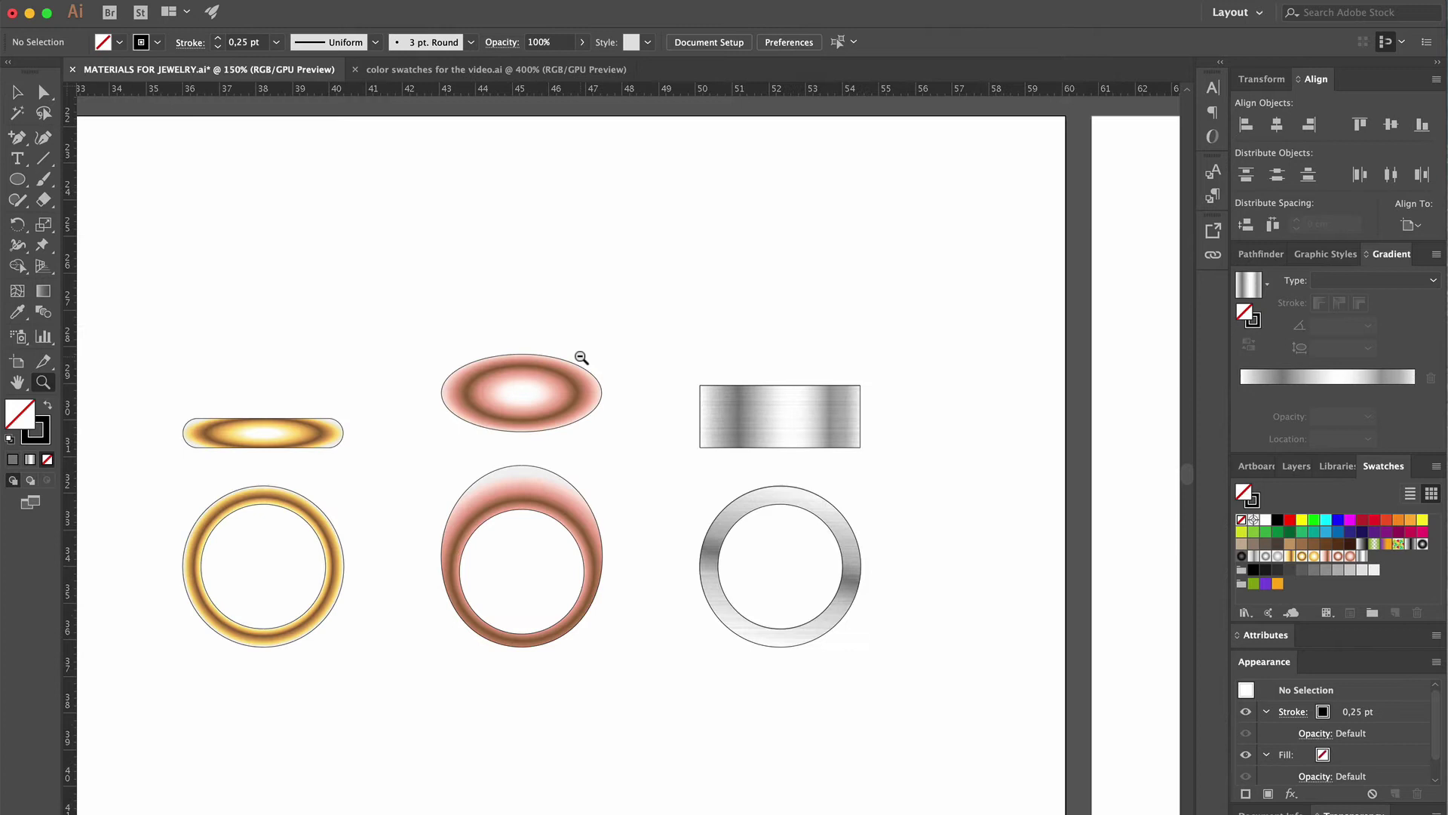
pyautogui.moveTo(582, 358); pyautogui.dragTo(758, 441)
pyautogui.press('v')
pyautogui.moveTo(729, 353); pyautogui.dragTo(867, 457)
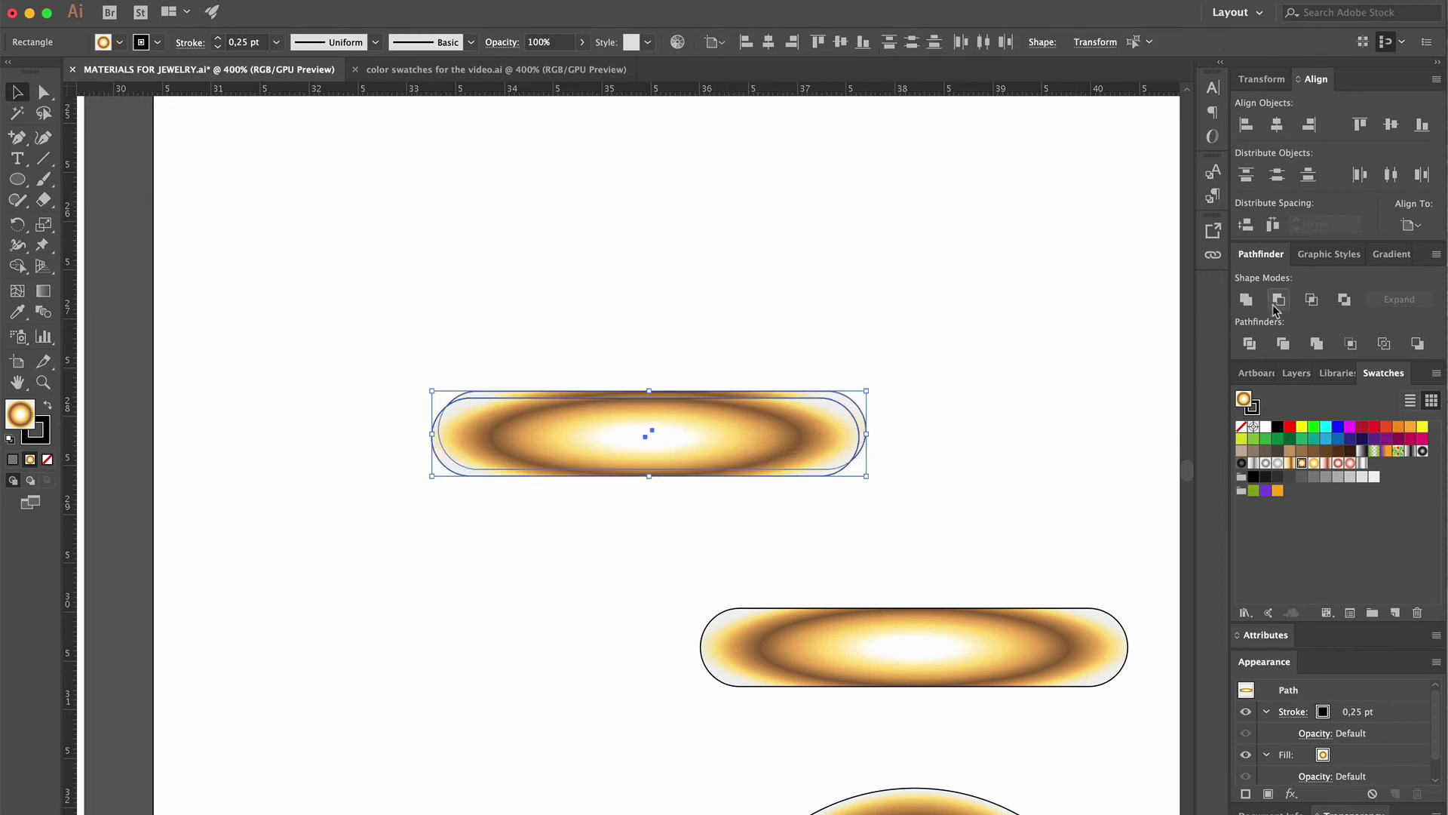
pyautogui.click(1278, 300)
# Give the thin sliver cut from the gold top-view copies a white fill and no stroke
pyautogui.click(1264, 427)
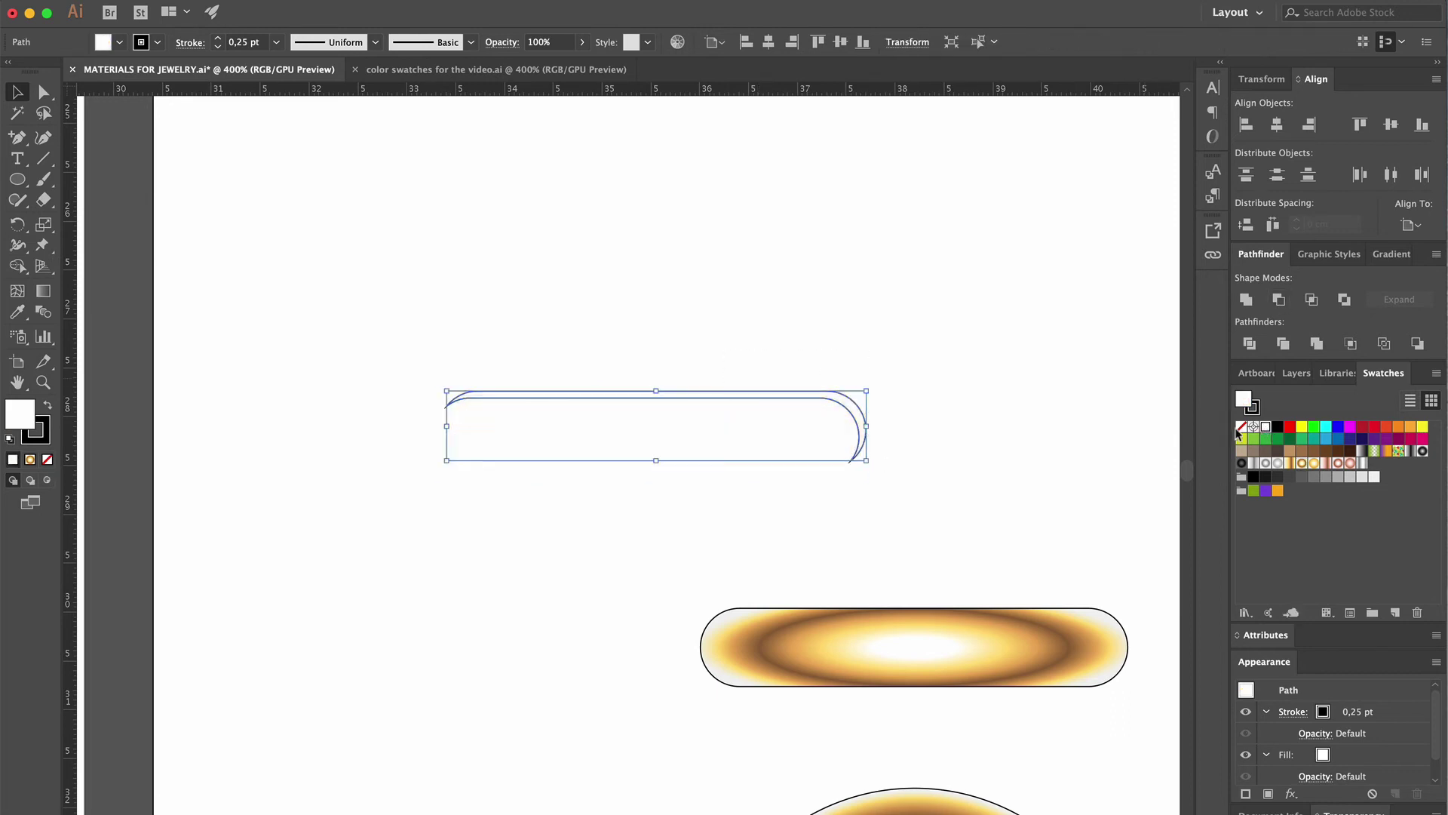
pyautogui.click(1251, 407)
pyautogui.click(1241, 426)
pyautogui.press('super+h')
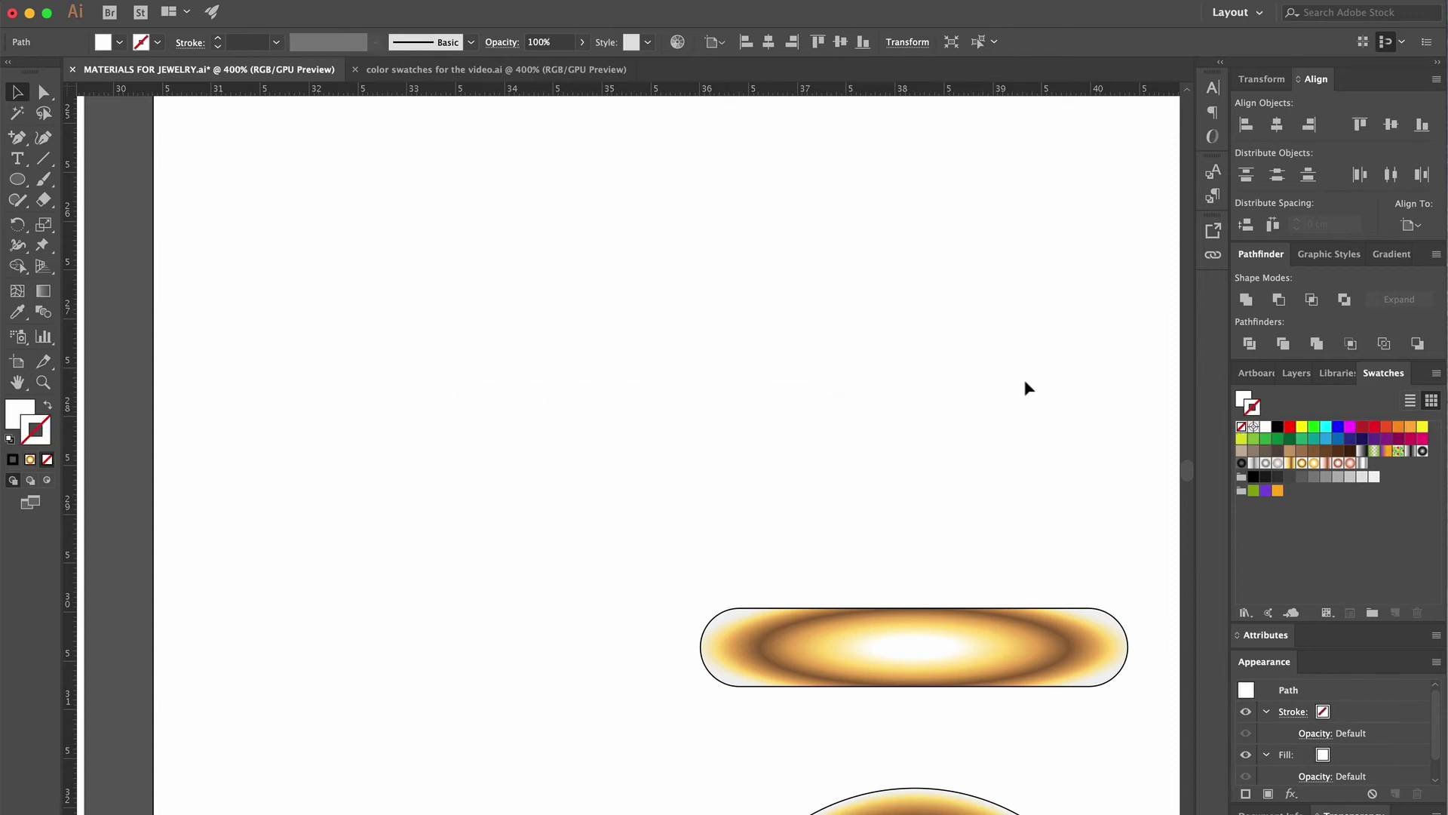
# Place the white sliver along the upper edge of the gold ring's top view as a highlight, fitted just inside the outline
pyautogui.click(1025, 388)
pyautogui.moveTo(782, 405); pyautogui.dragTo(1046, 623)
pyautogui.moveTo(1128, 685); pyautogui.dragTo(1123, 681)
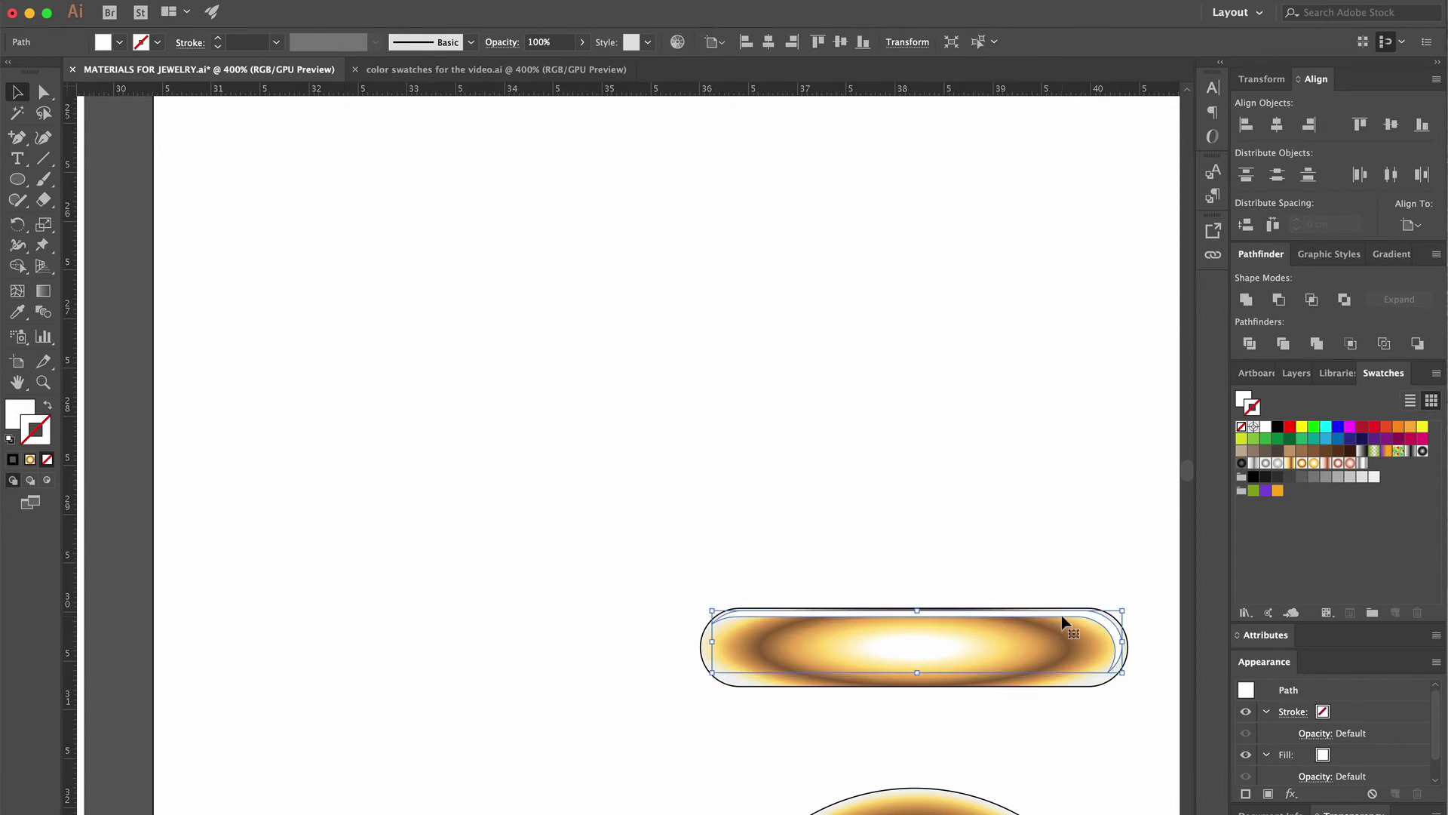
# Finish fitting the gold top view's white highlight, and subtract one of two slightly offset copies of the top view from the other
pyautogui.moveTo(918, 677); pyautogui.dragTo(918, 674)
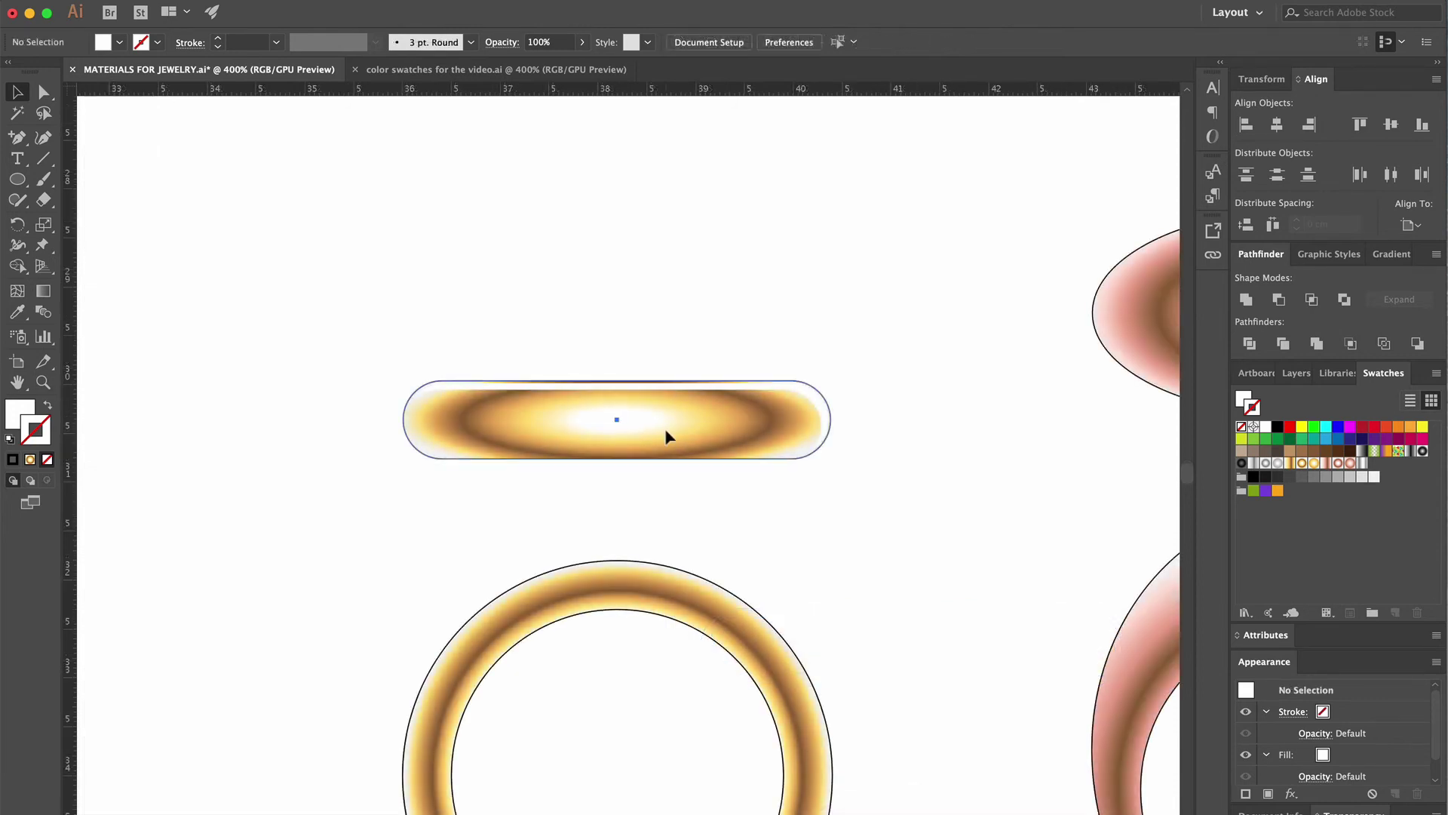
pyautogui.moveTo(666, 423); pyautogui.dragTo(543, 239)
pyautogui.moveTo(567, 174); pyautogui.dragTo(670, 318)
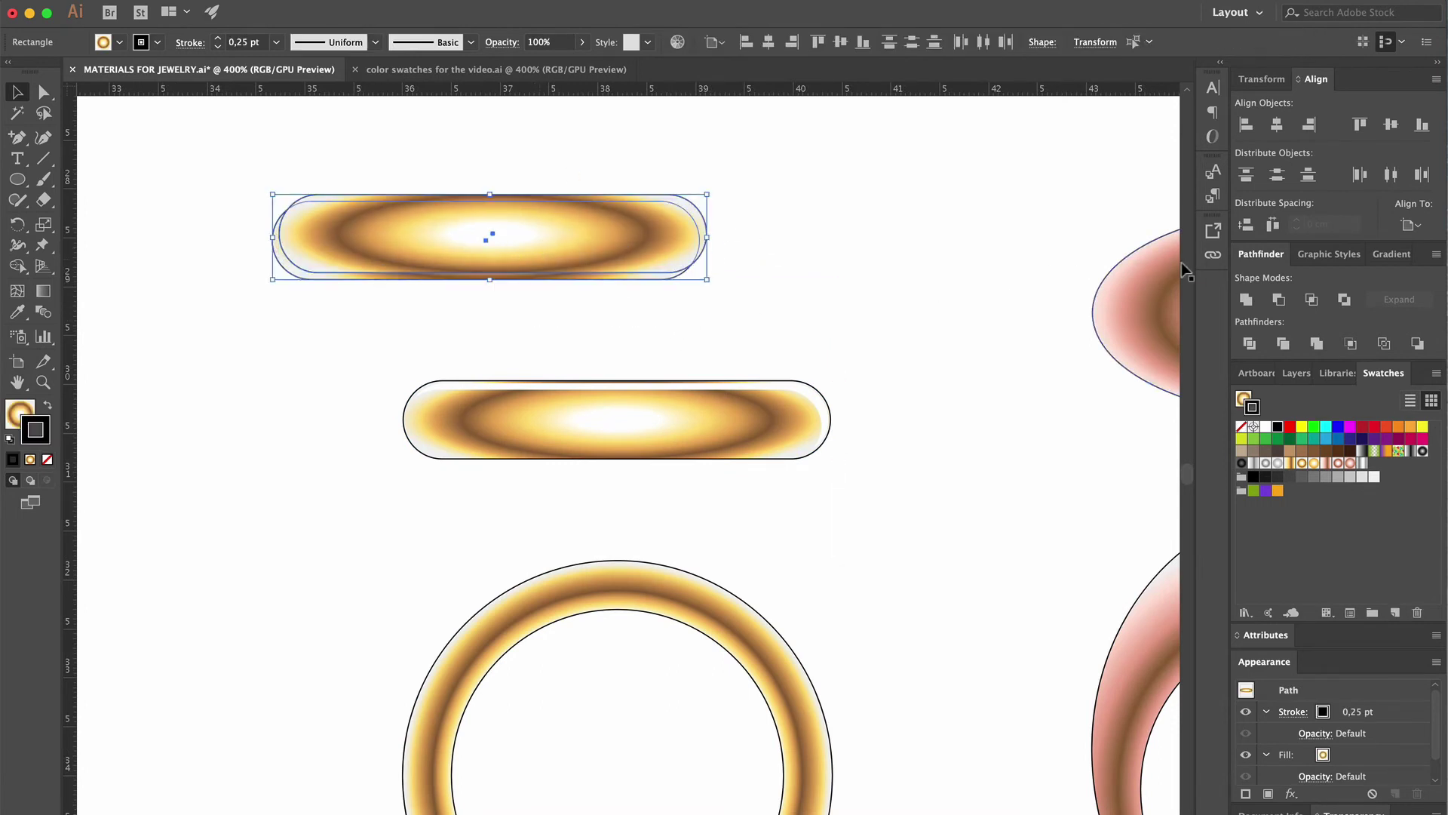
pyautogui.click(1279, 300)
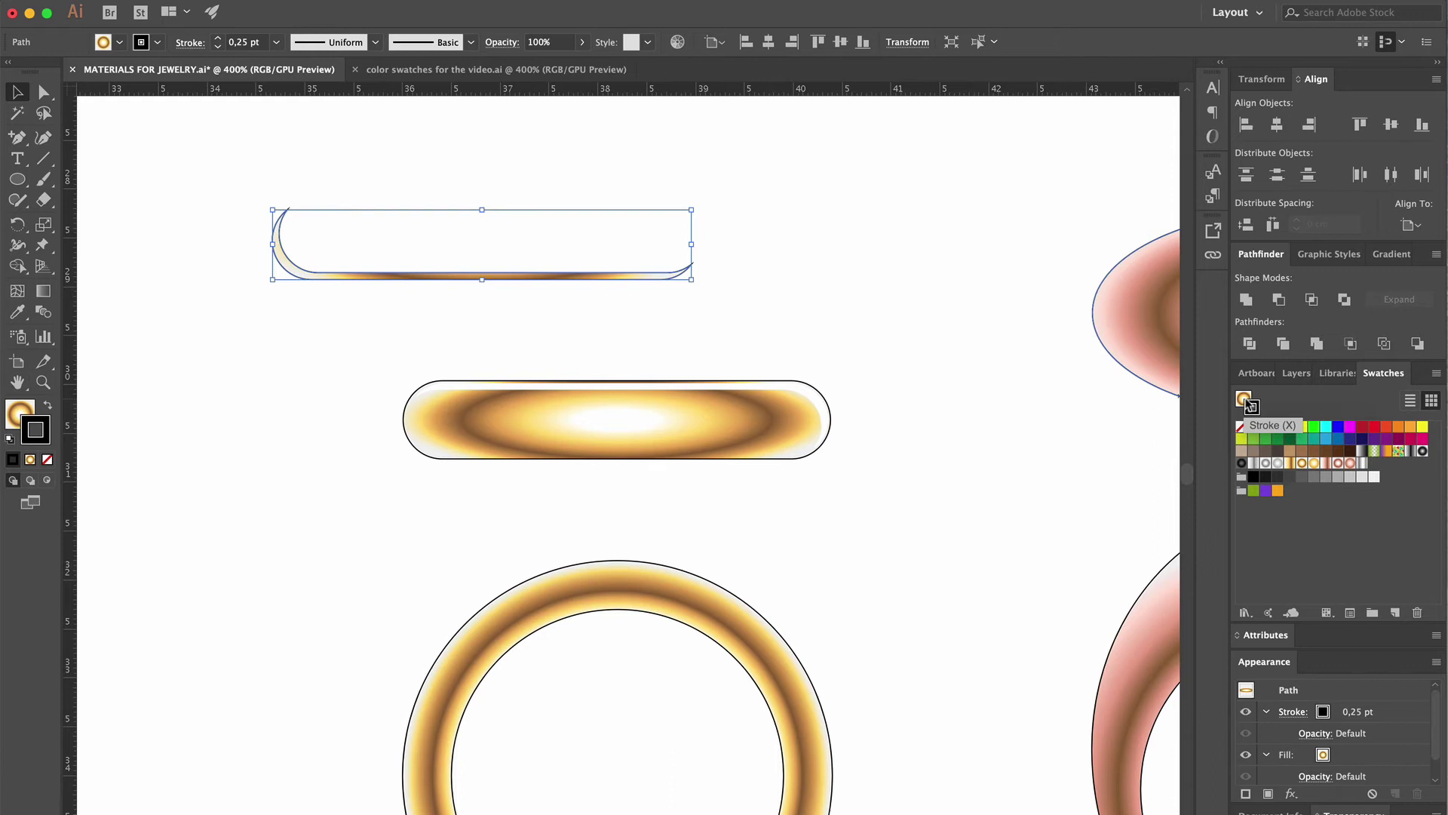
# Give the thin sliver cut from the second pair of gold top-view copies a dark brown fill and no stroke
pyautogui.click(1240, 426)
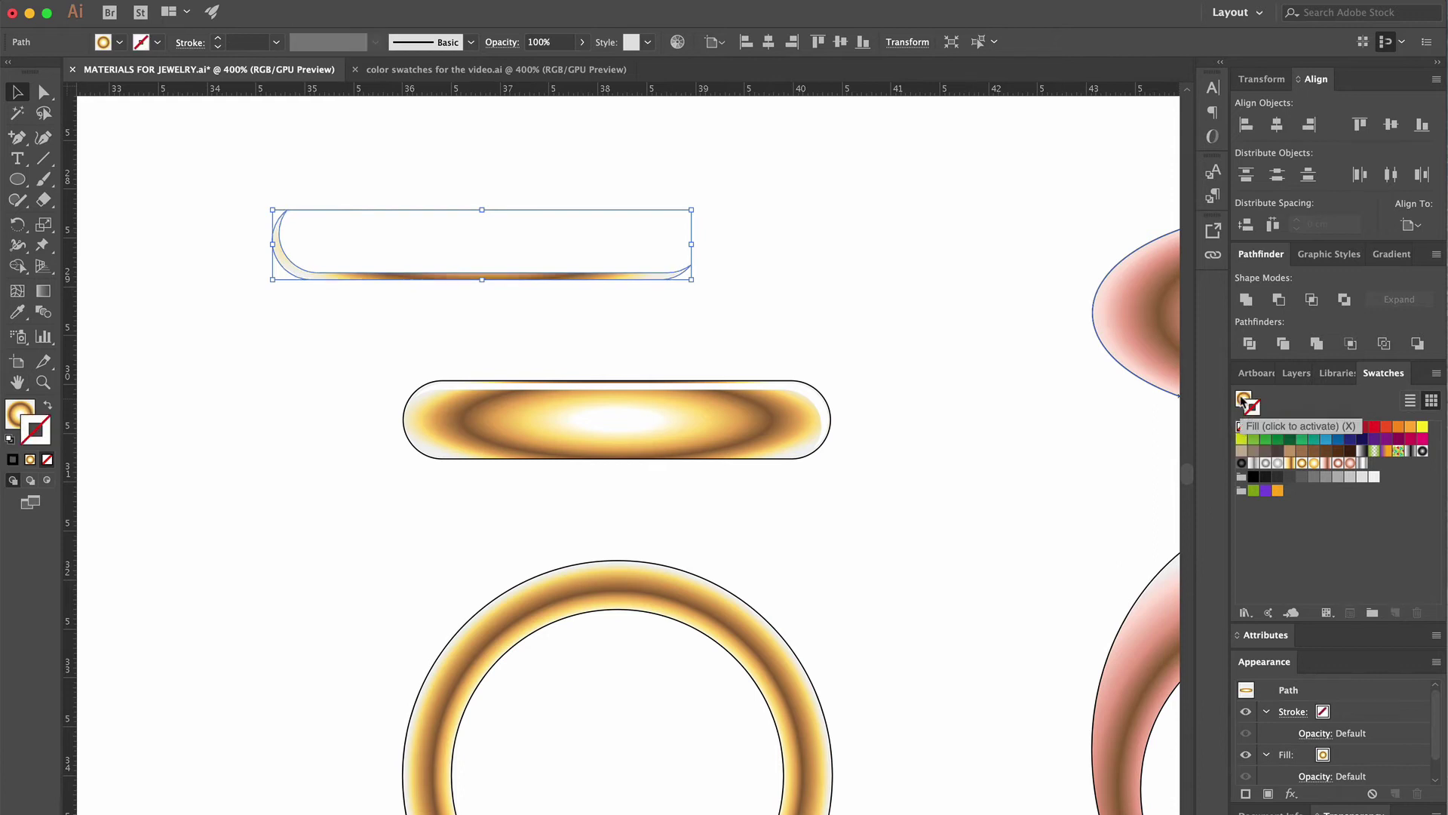
pyautogui.click(1332, 459)
pyautogui.click(807, 285)
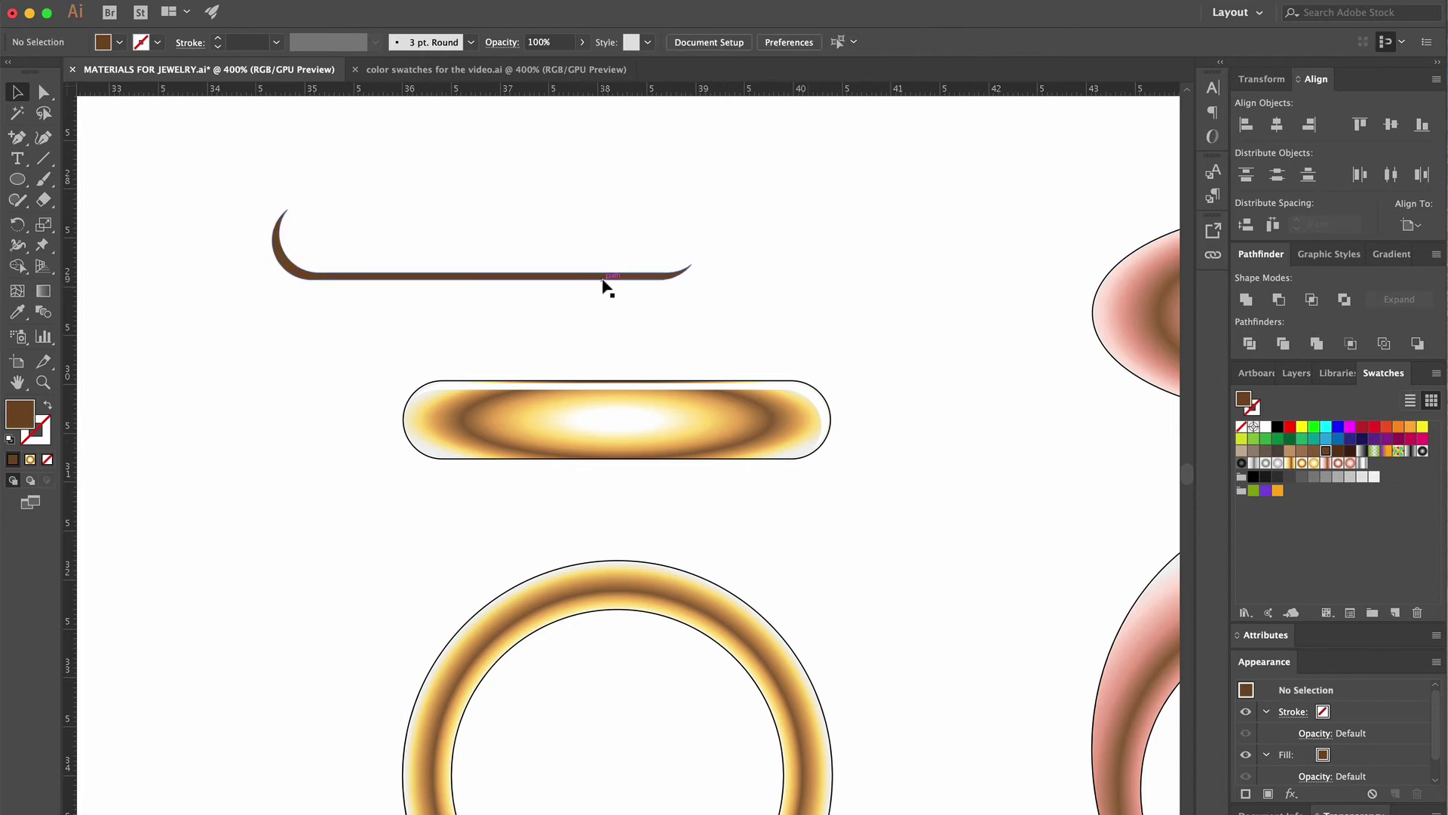
# Place the dark brown sliver along the lower edge of the gold ring's top view as a shadow, fitted just inside the outline
pyautogui.moveTo(604, 288); pyautogui.dragTo(741, 461)
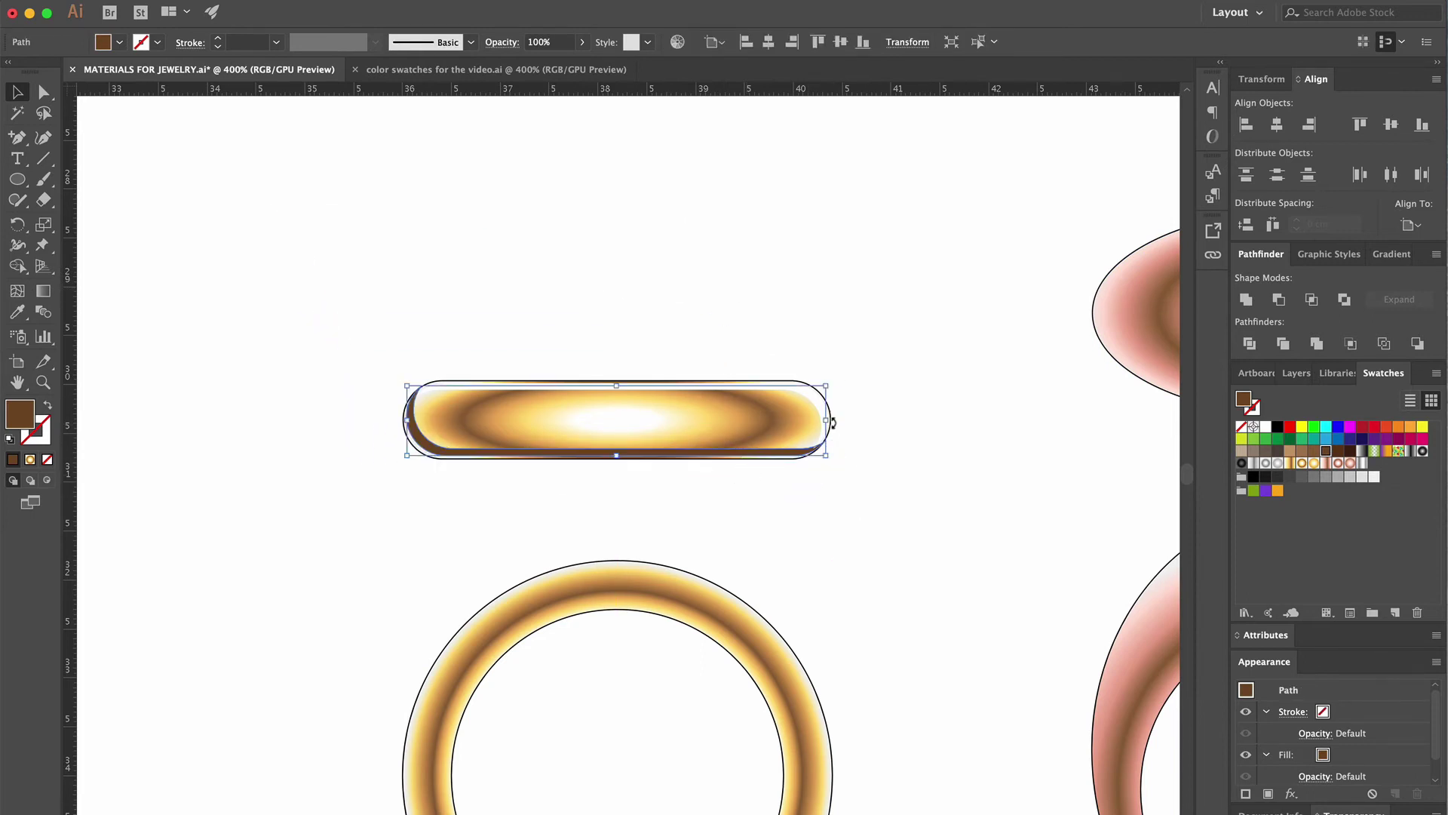
pyautogui.moveTo(832, 421); pyautogui.dragTo(824, 427)
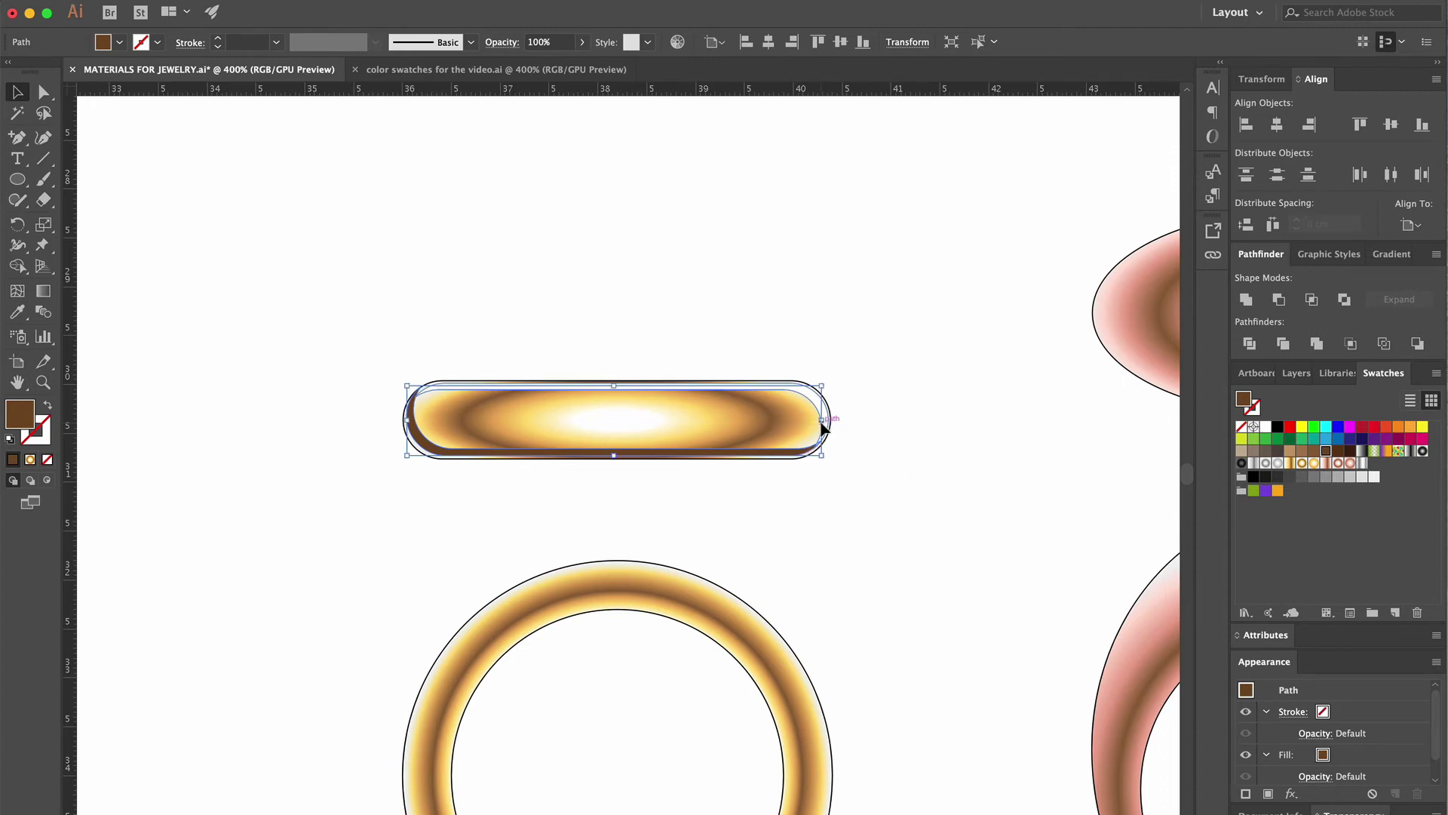
pyautogui.moveTo(408, 386); pyautogui.dragTo(408, 390)
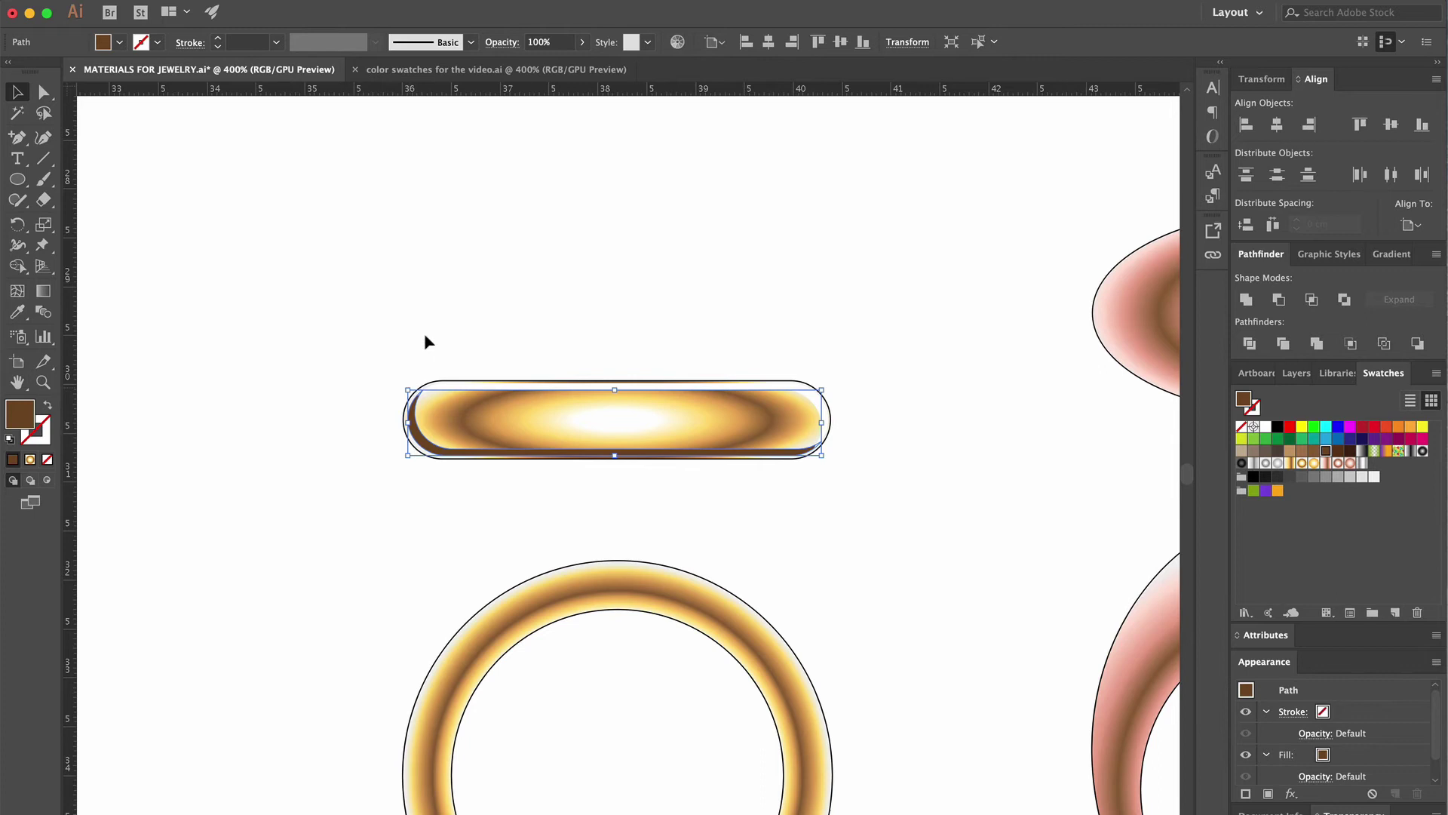
pyautogui.click(442, 287)
# Overlap two slightly offset copies of the gold ring's front view beside the original and subtract the front copy from the back one
pyautogui.moveTo(749, 309); pyautogui.dragTo(502, 374)
pyautogui.moveTo(501, 374); pyautogui.dragTo(414, 472)
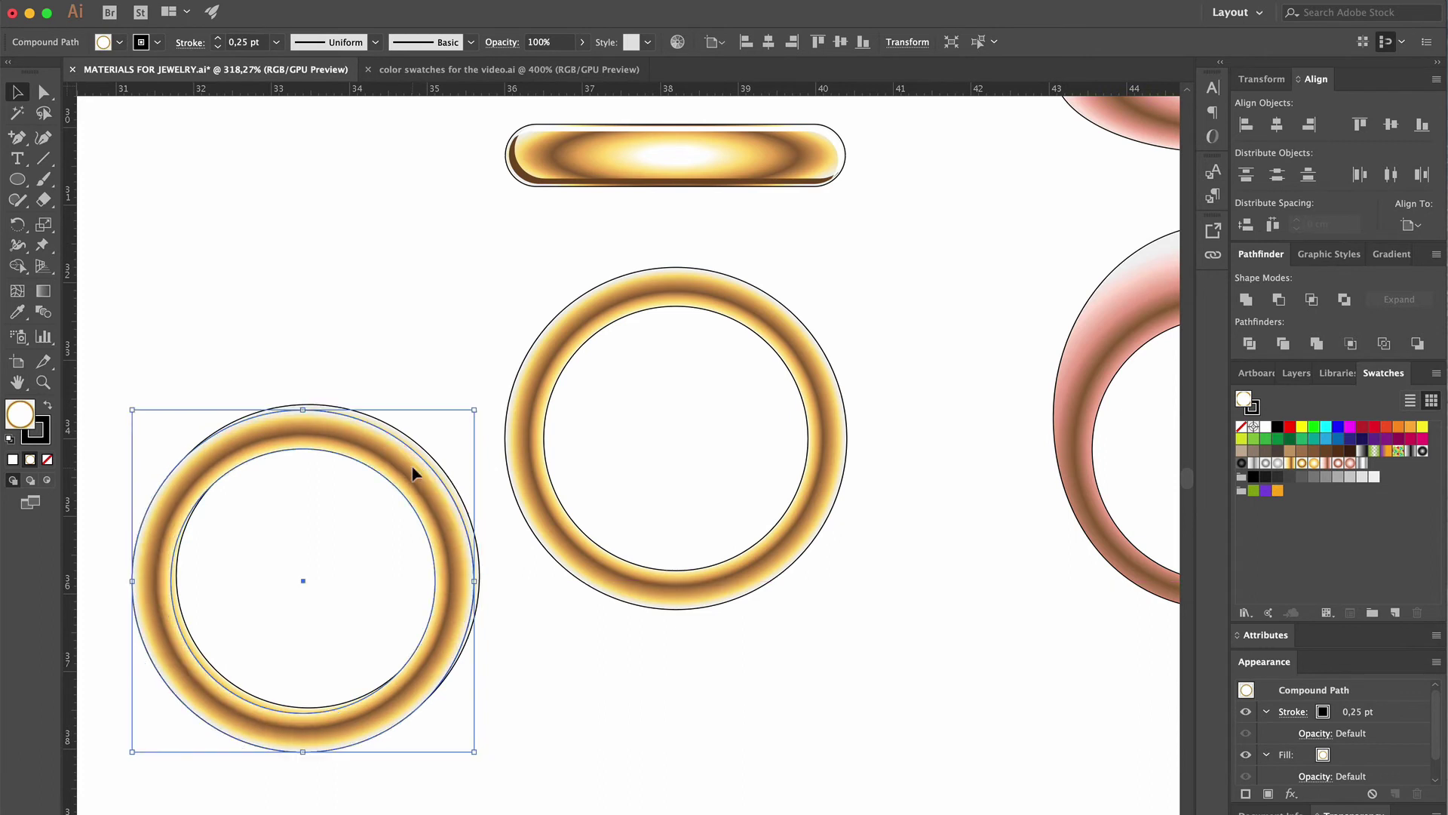
pyautogui.moveTo(310, 364); pyautogui.dragTo(385, 517)
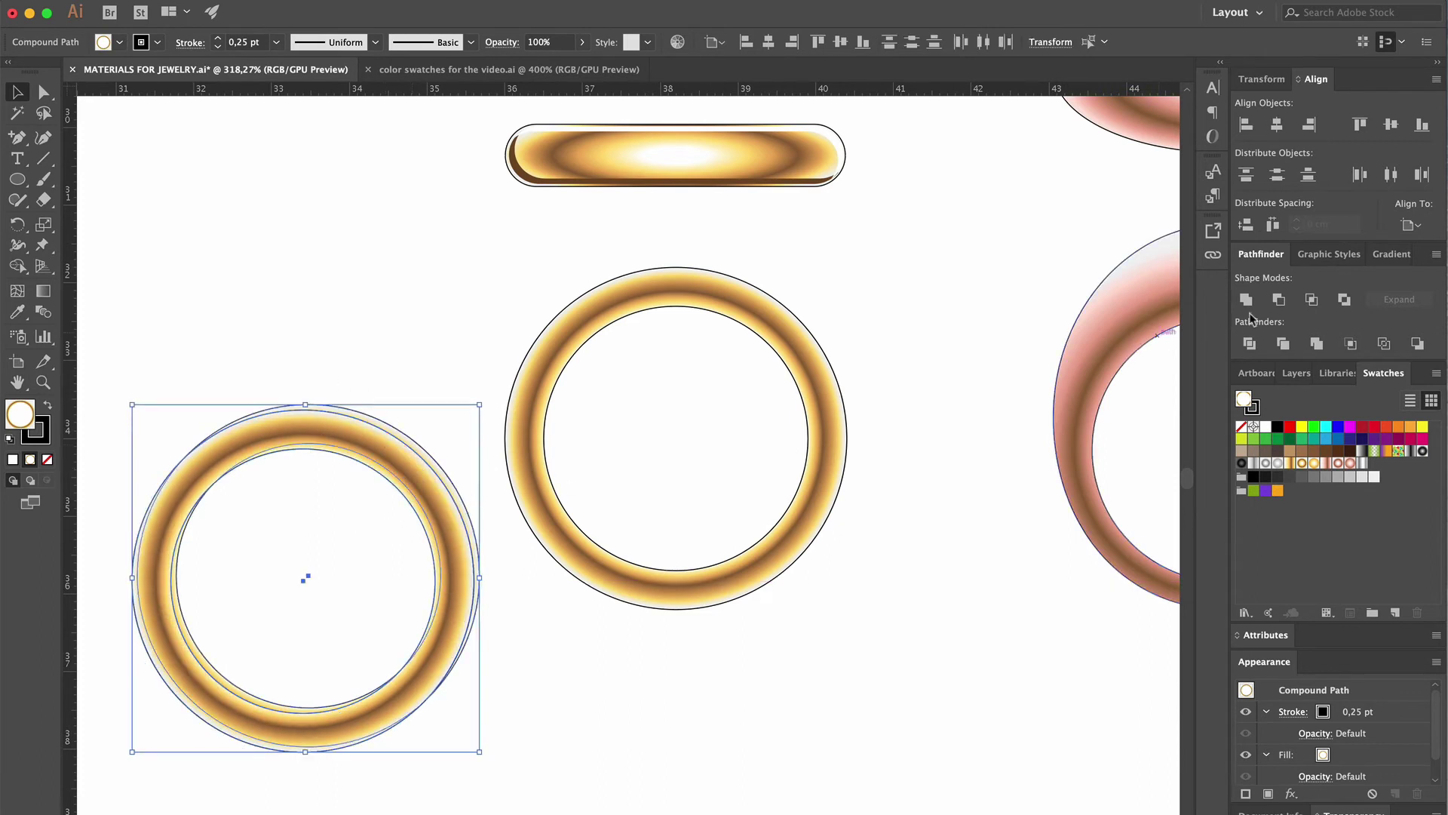
pyautogui.click(1281, 300)
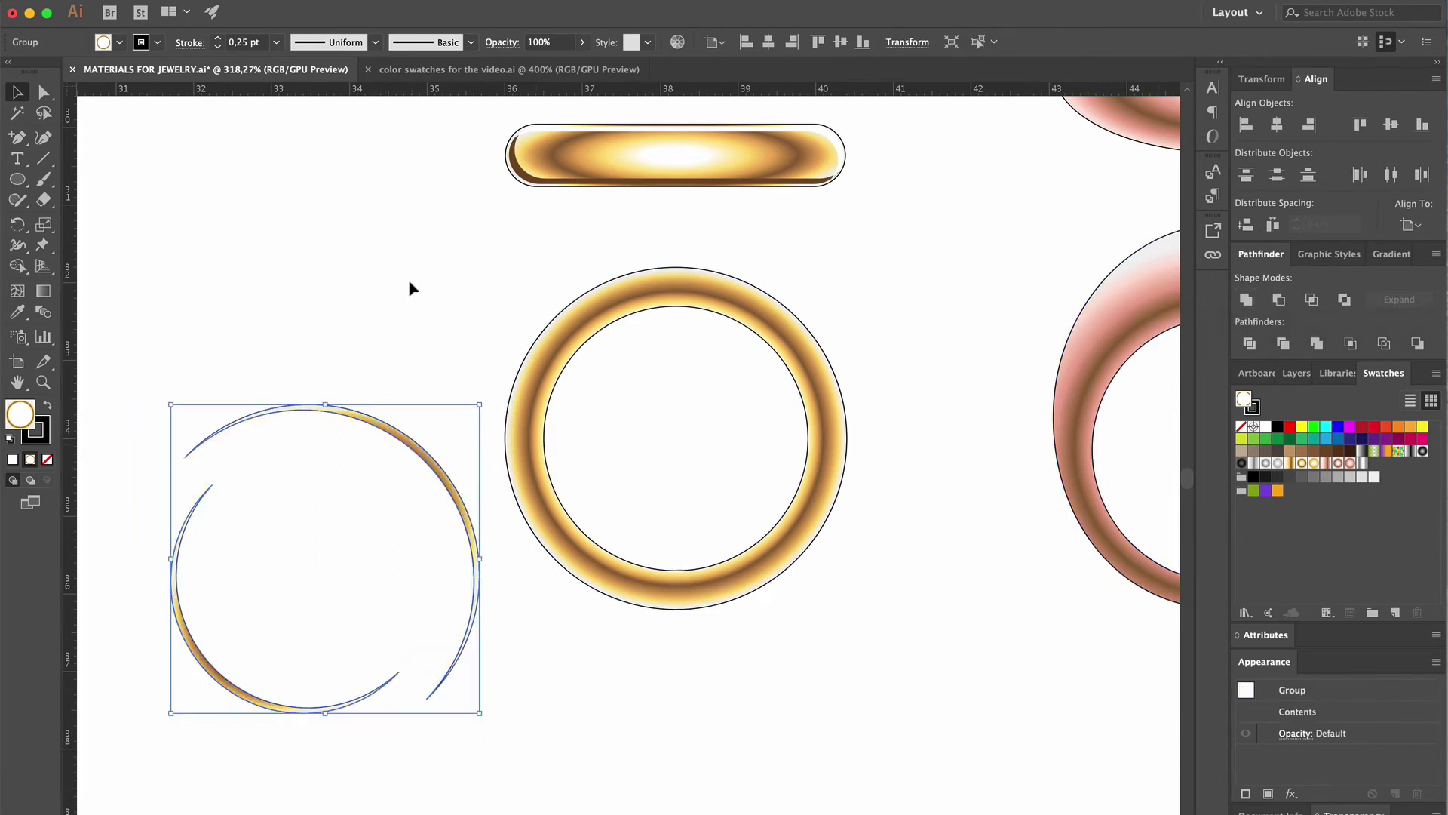
# Copy the white fill and absent stroke of the top view's highlight onto the crescents cut from the front-view copies
pyautogui.click(17, 311)
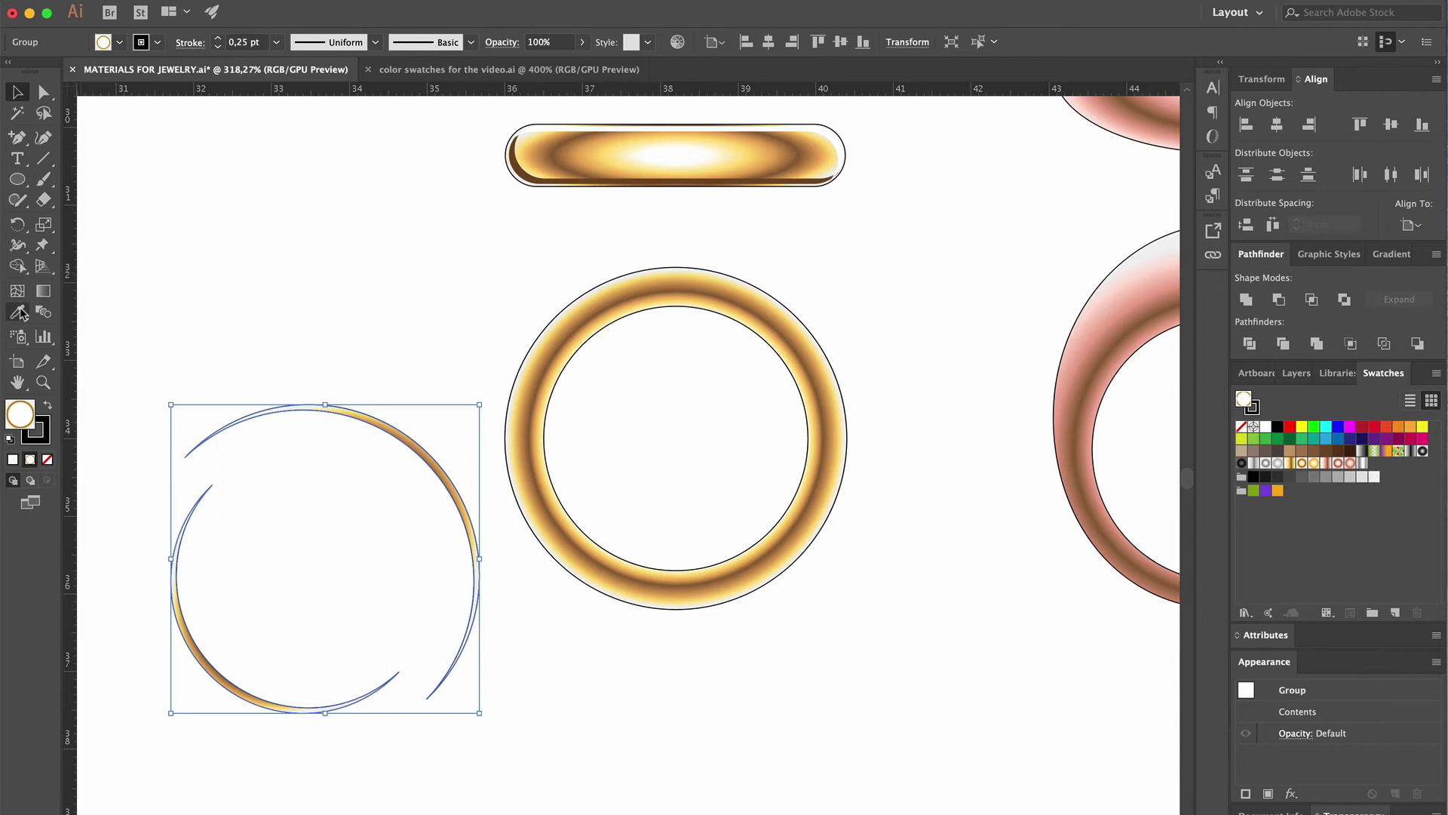
pyautogui.click(696, 126)
pyautogui.press('v')
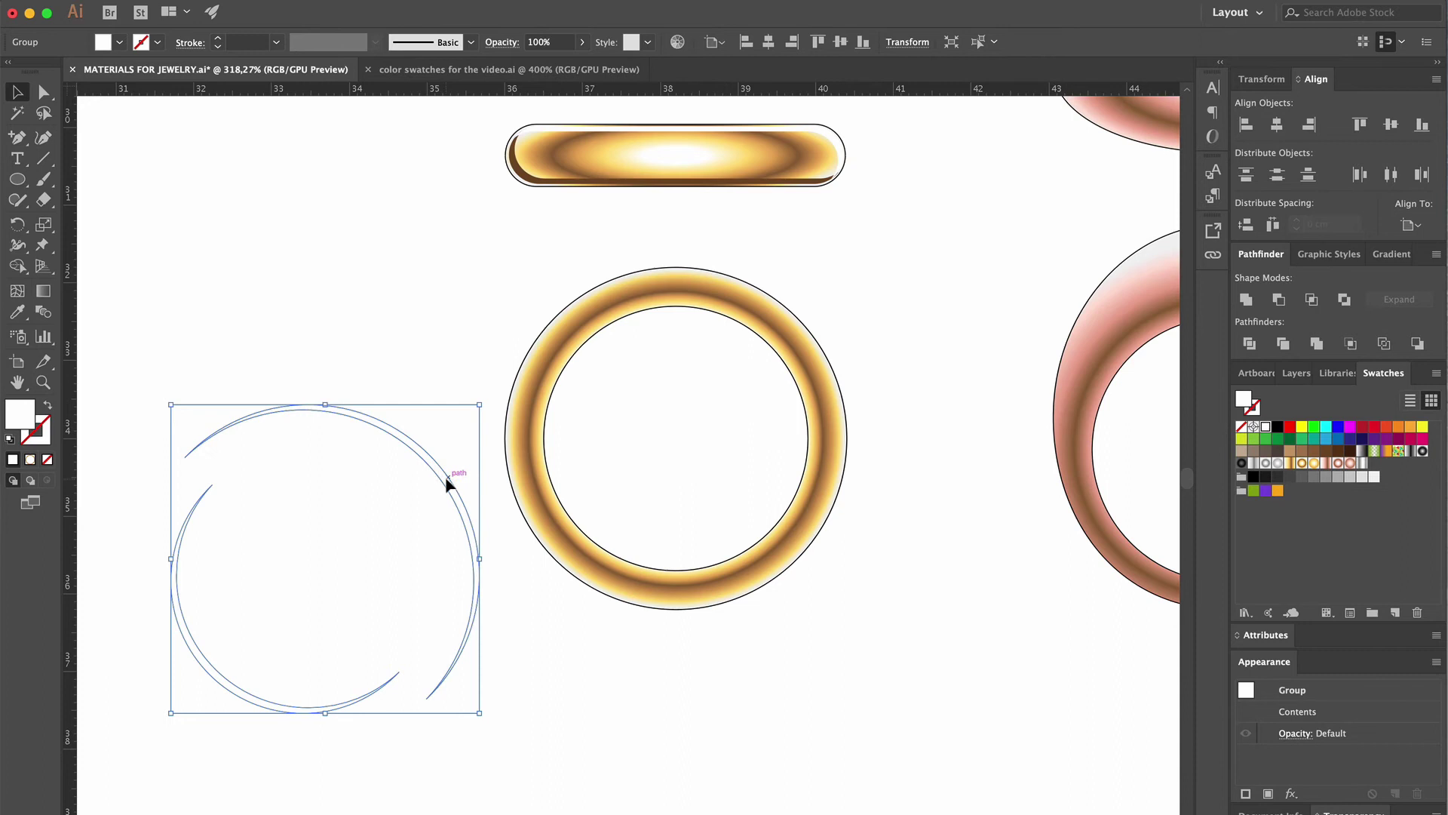
# Fit the white crescents over the gold ring's front view, and shift the inner crescent separately onto the ring's lower inner edge
pyautogui.moveTo(447, 483); pyautogui.dragTo(810, 346)
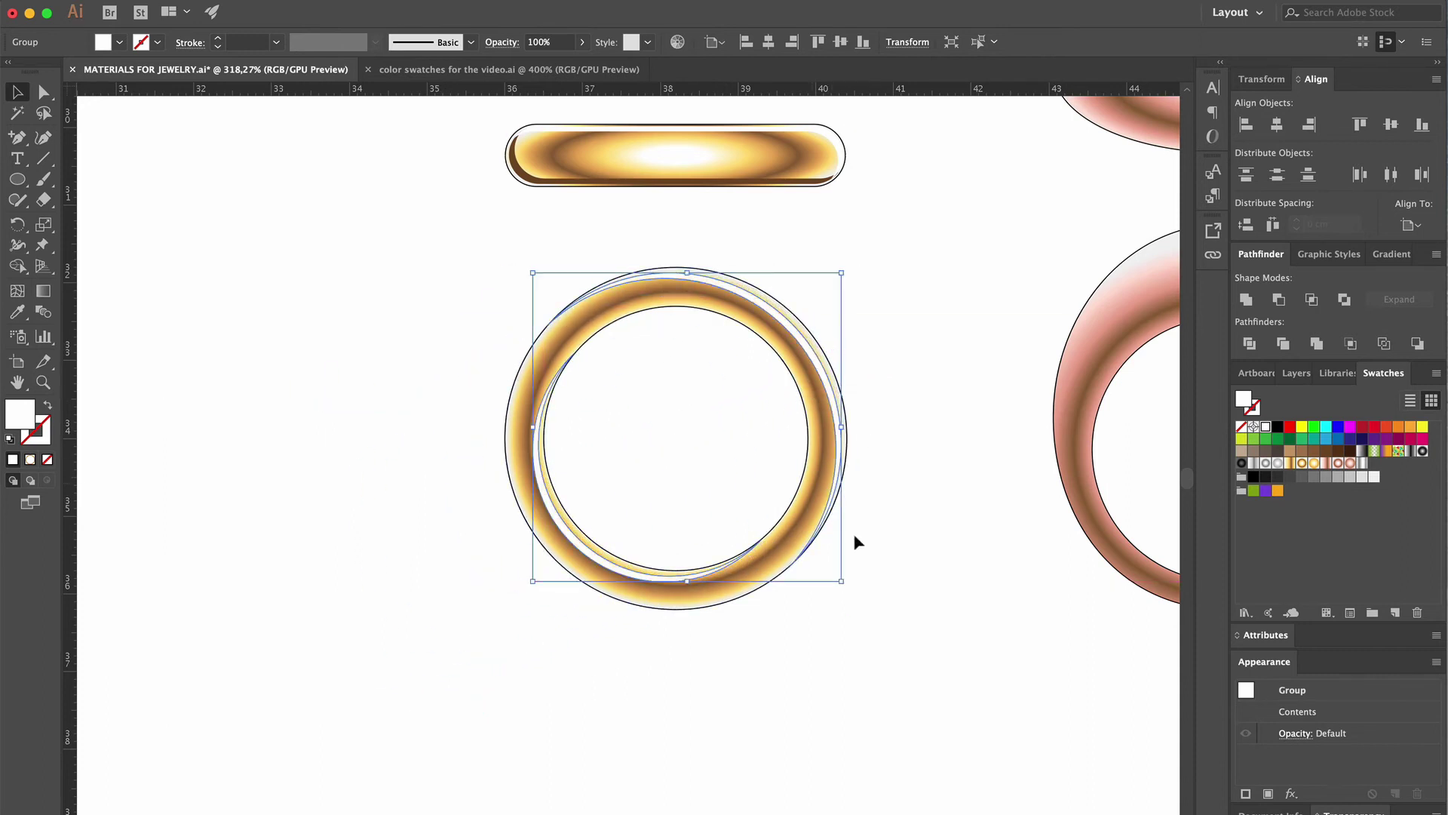
pyautogui.moveTo(842, 582); pyautogui.dragTo(845, 577)
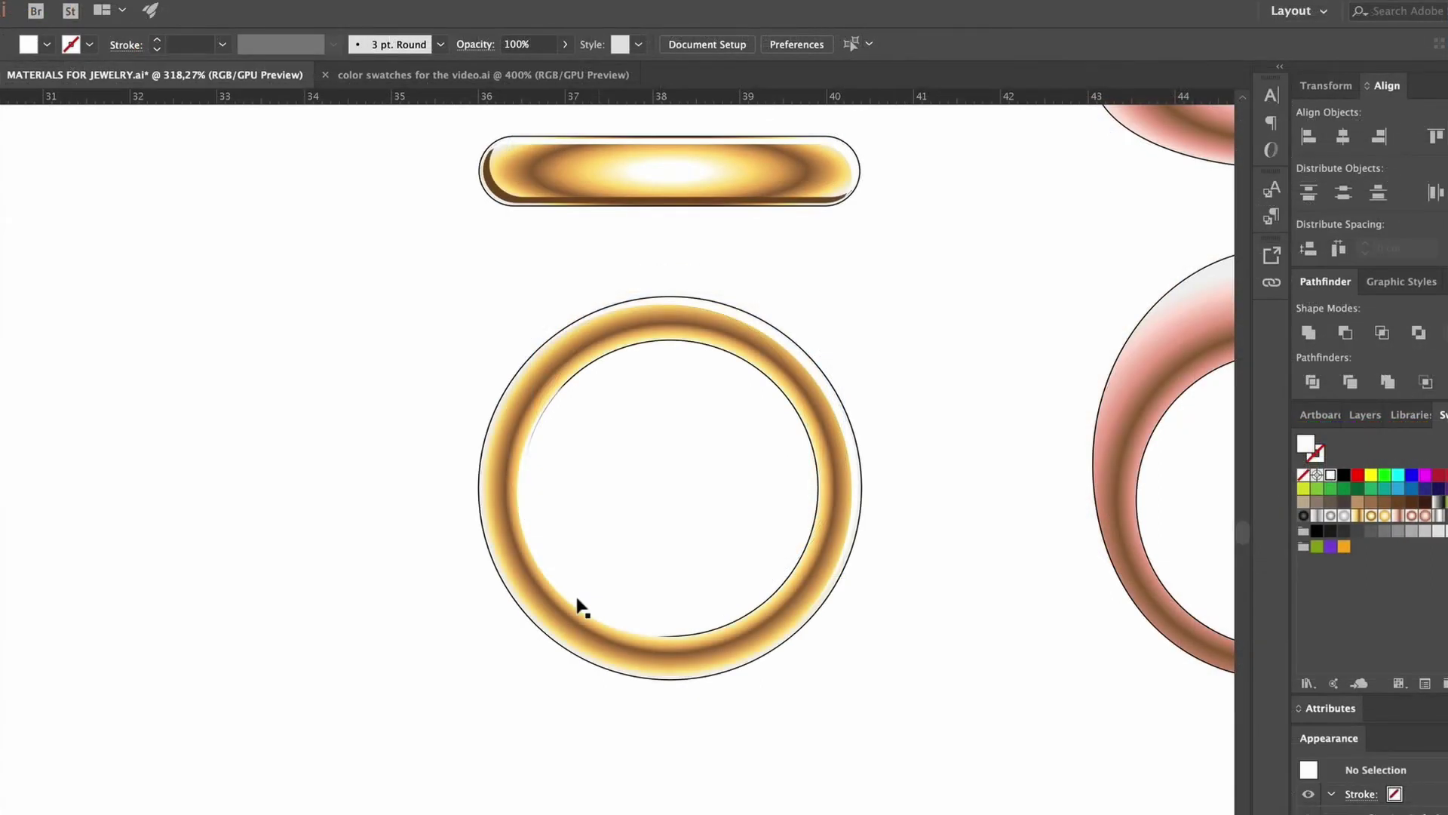
pyautogui.click(559, 582)
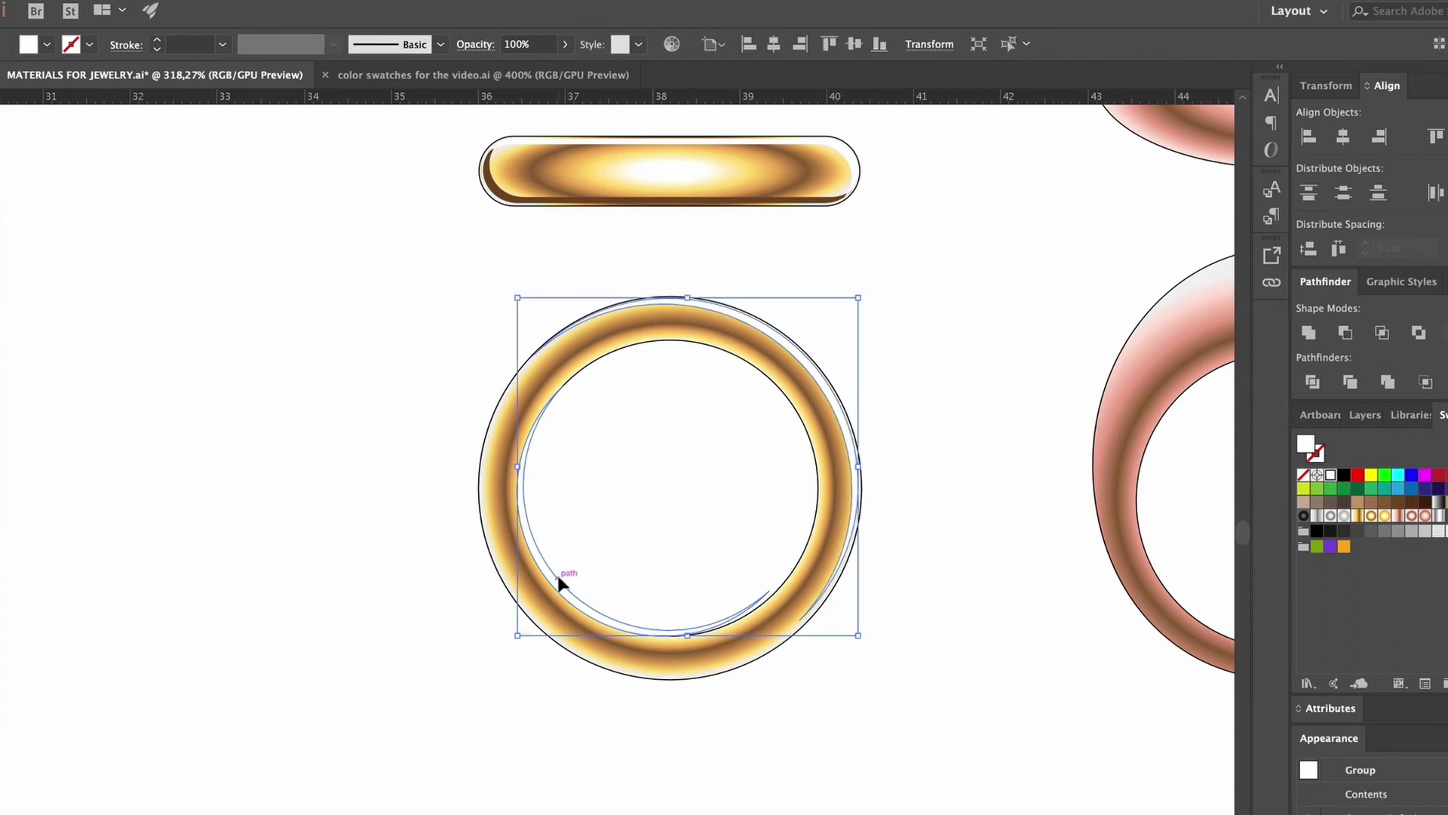
pyautogui.click(560, 583)
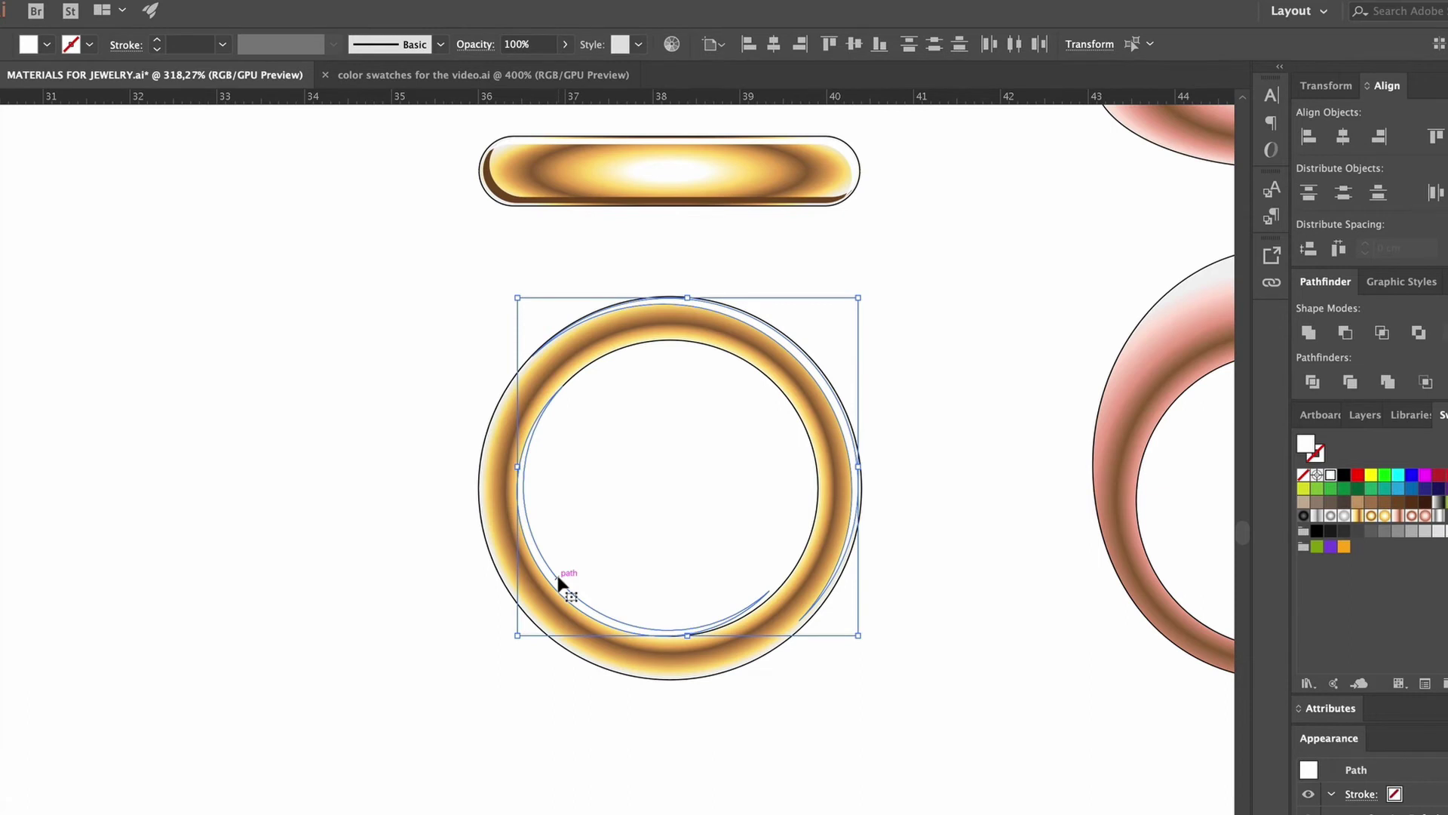
pyautogui.click(577, 614)
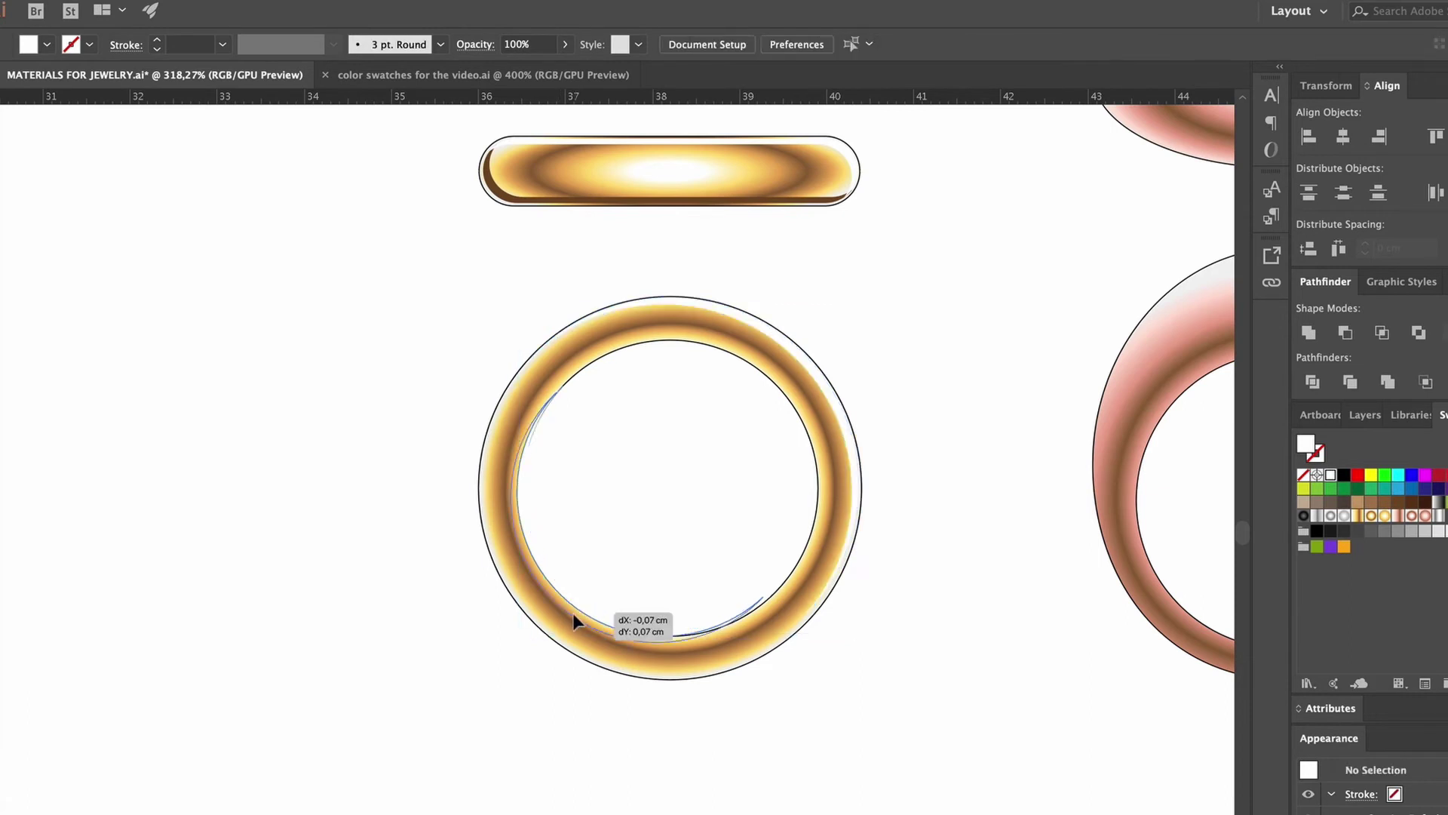
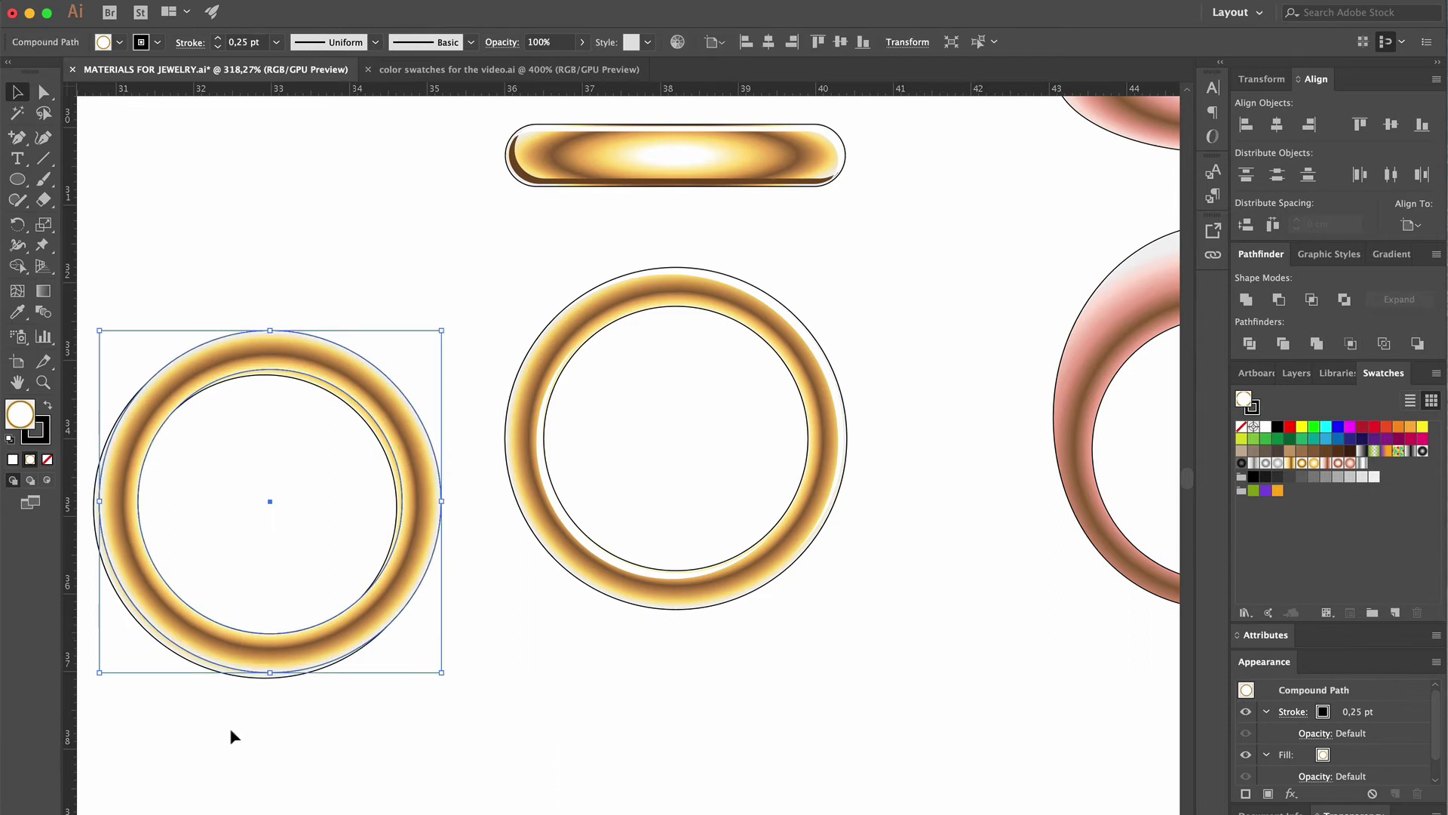
# Subtract the second pair of offset front-view copies and give the resulting crescents the dark brown fill and no stroke of the top view's shadow
pyautogui.click(1276, 301)
pyautogui.click(1276, 300)
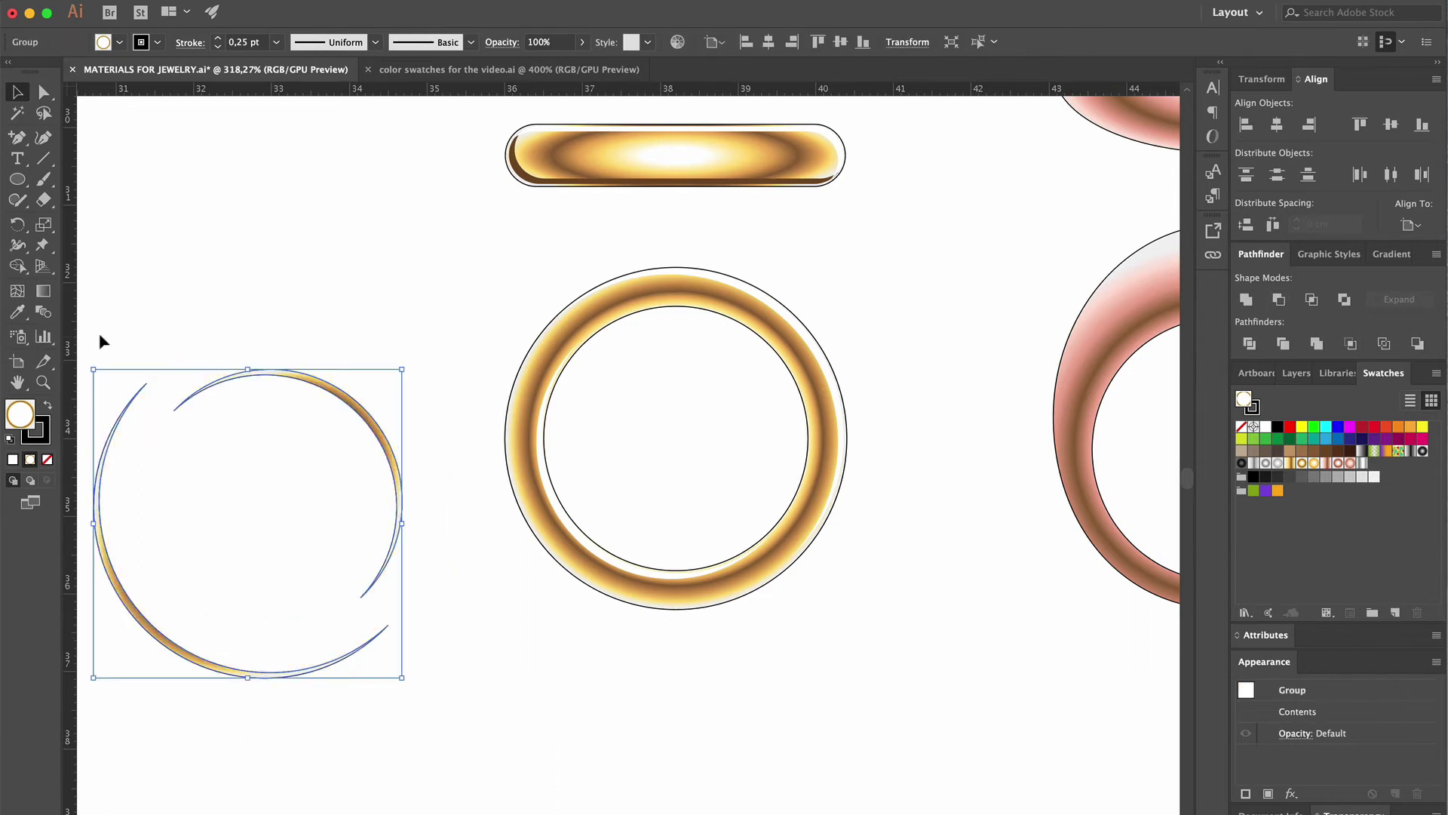
pyautogui.press('i')
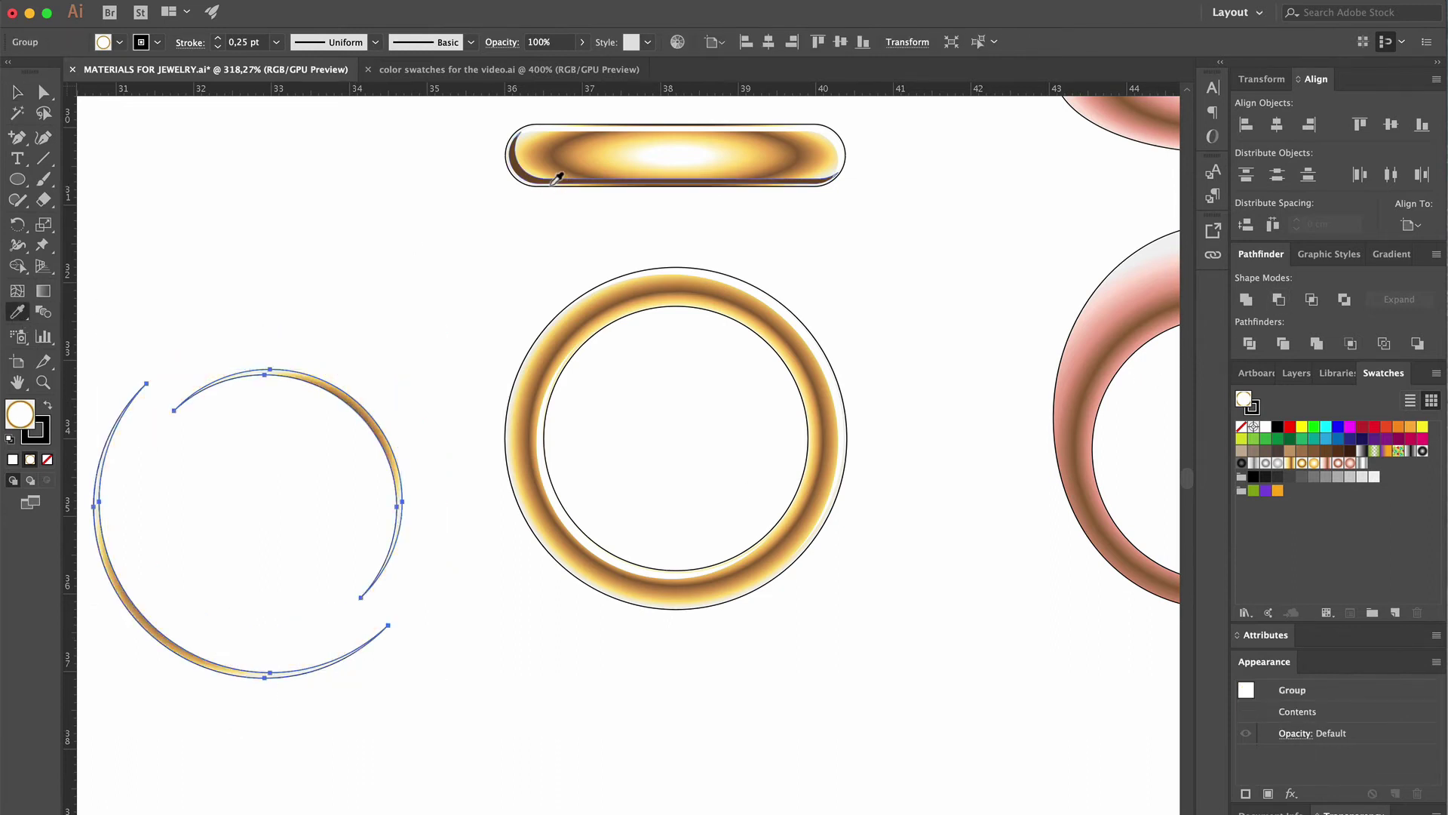
pyautogui.click(556, 180)
pyautogui.press('v')
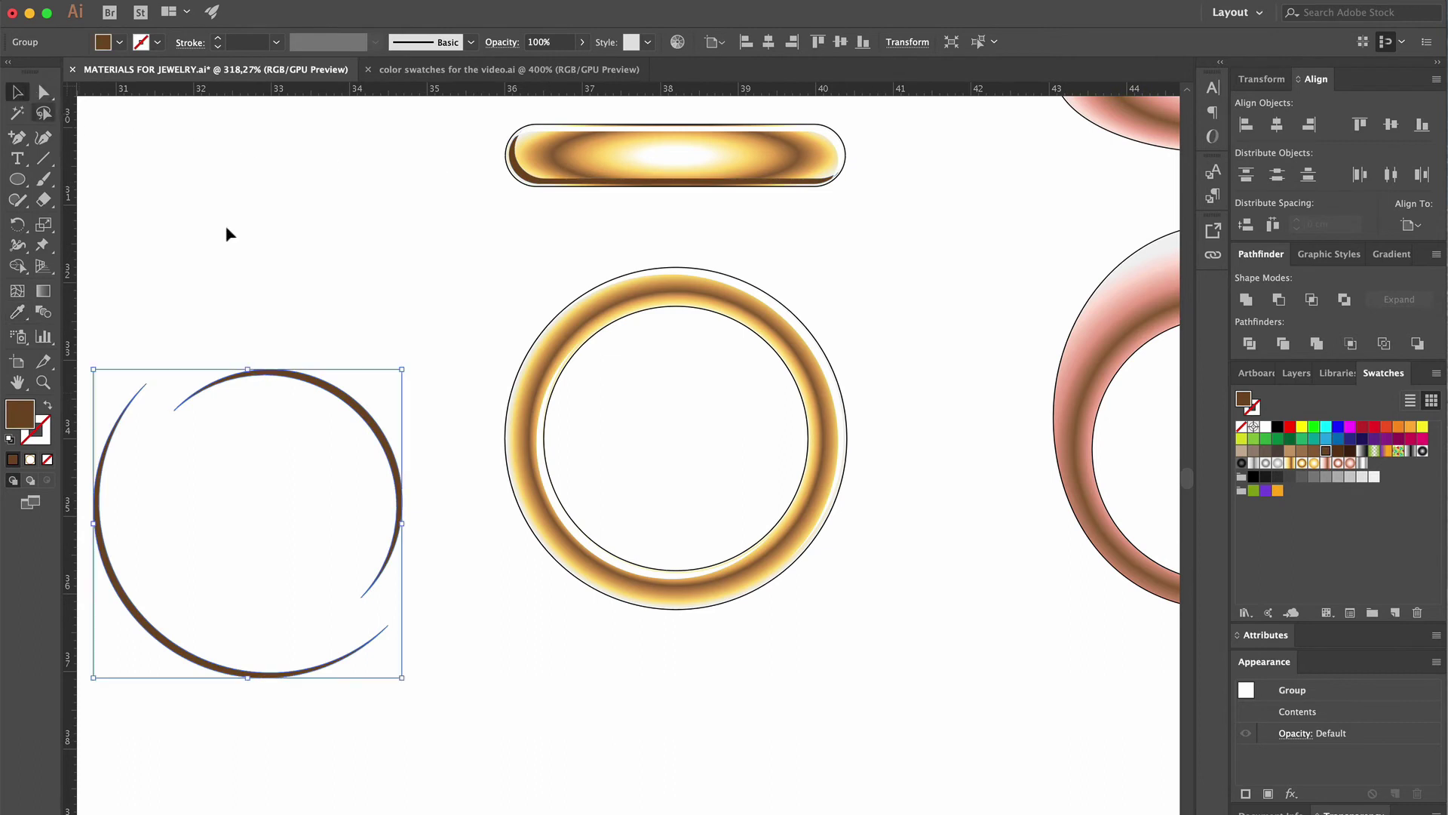
# Place the dark brown crescents over the gold ring's front view and scale them to fit just inside the lower outer outline
pyautogui.moveTo(389, 442); pyautogui.dragTo(806, 370)
pyautogui.moveTo(819, 607); pyautogui.dragTo(808, 606)
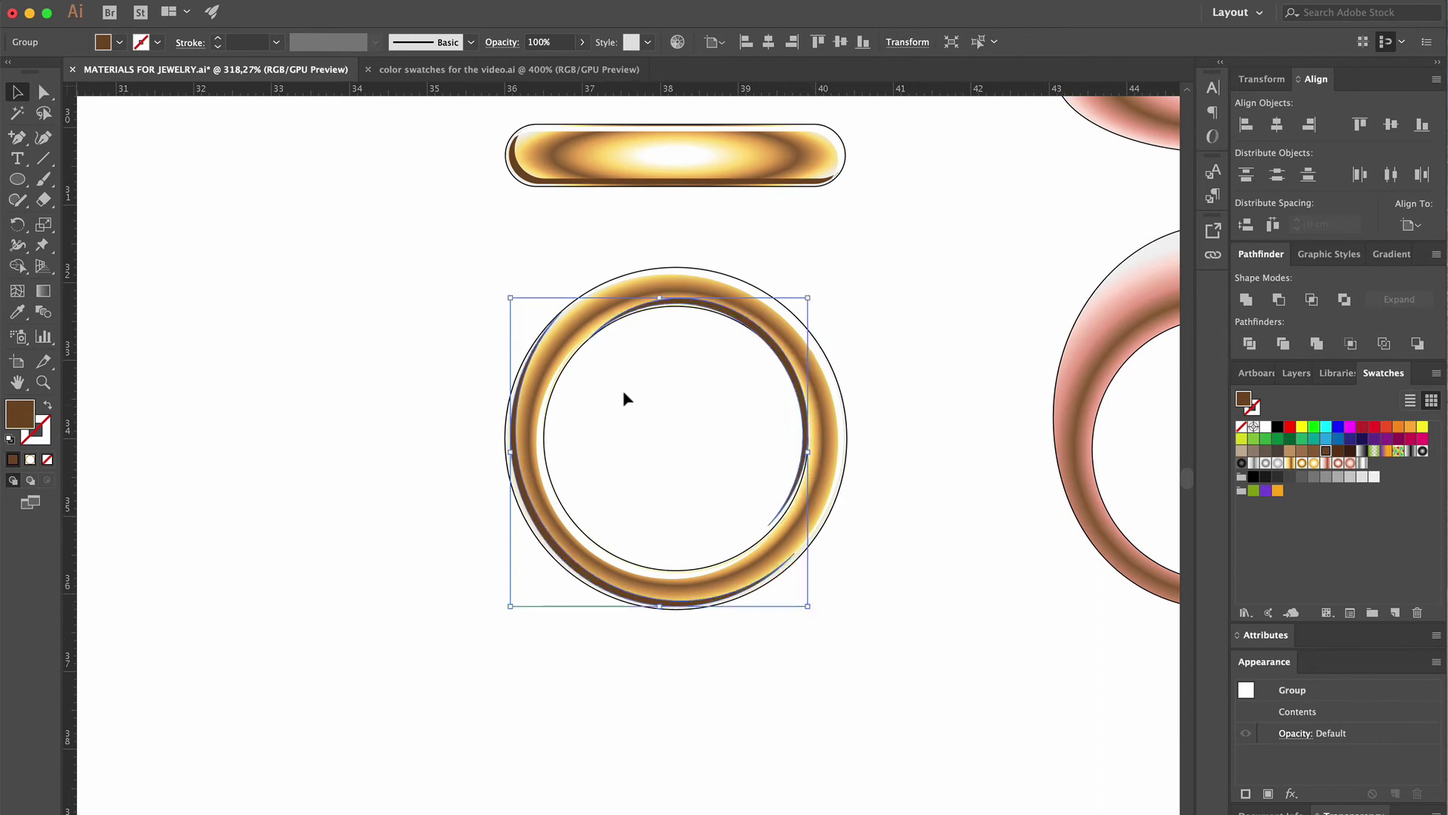
pyautogui.moveTo(512, 302); pyautogui.dragTo(514, 304)
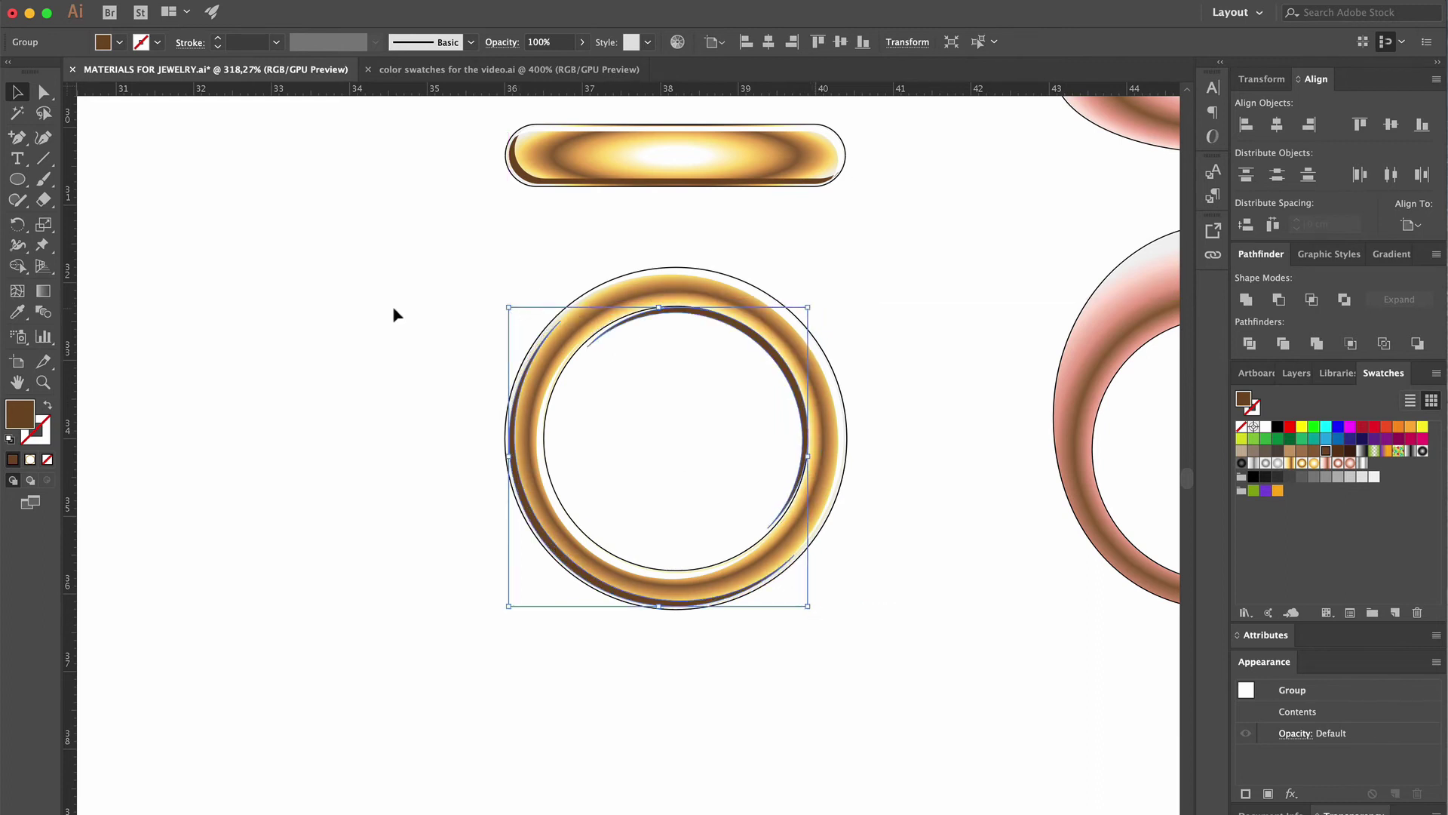
pyautogui.click(394, 309)
# Move the inner brown crescent up onto the band along the ring's upper inner edge and enlarge it slightly
pyautogui.moveTo(730, 324); pyautogui.dragTo(733, 315)
pyautogui.moveTo(806, 518); pyautogui.dragTo(816, 534)
pyautogui.moveTo(588, 417); pyautogui.dragTo(582, 422)
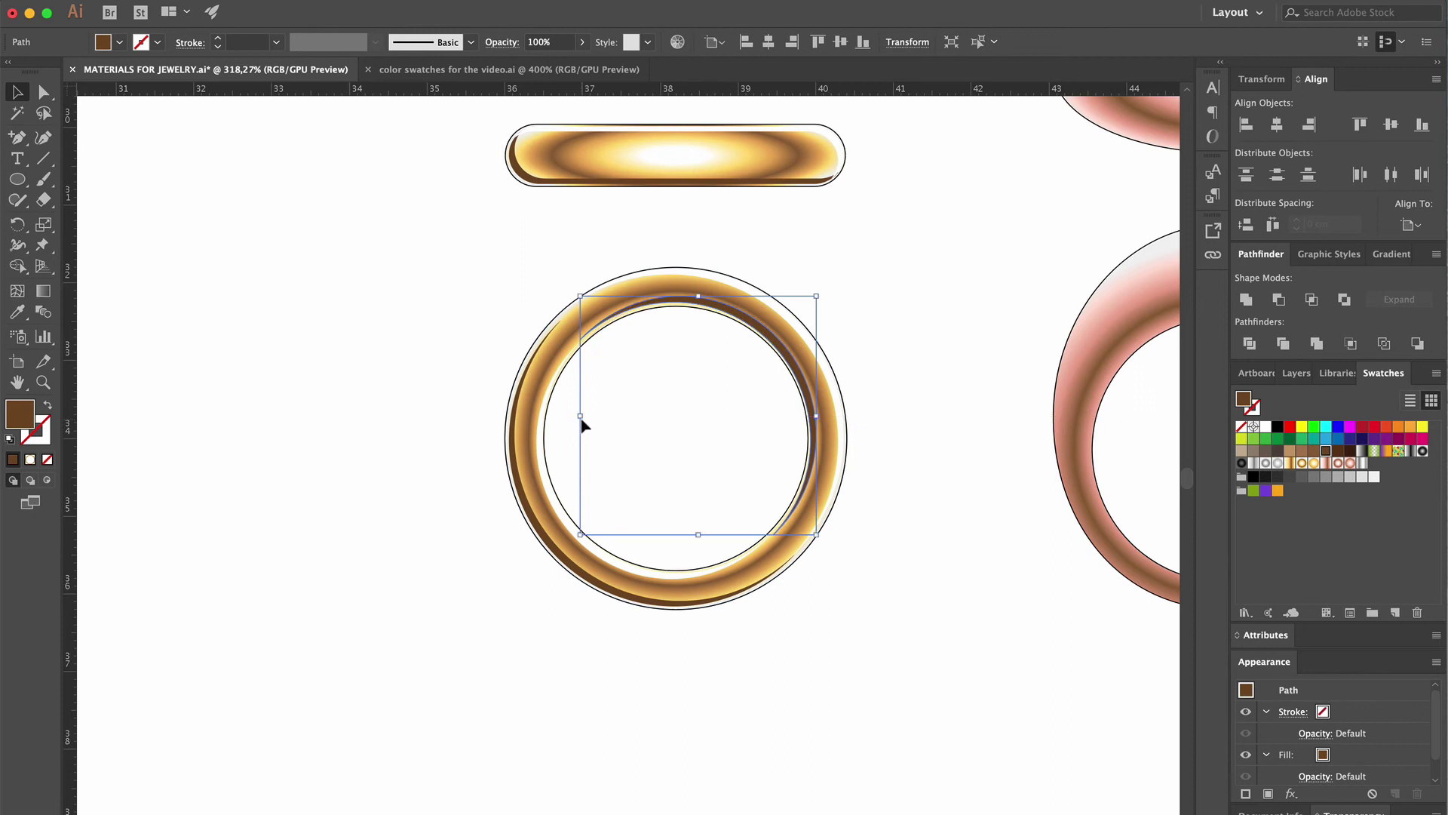
pyautogui.click(905, 325)
# Group the gold ring's top view with its highlight and shadow, and its front view with its highlights and shadows
pyautogui.press('super+minus')
pyautogui.scroll(3, 369, 395)
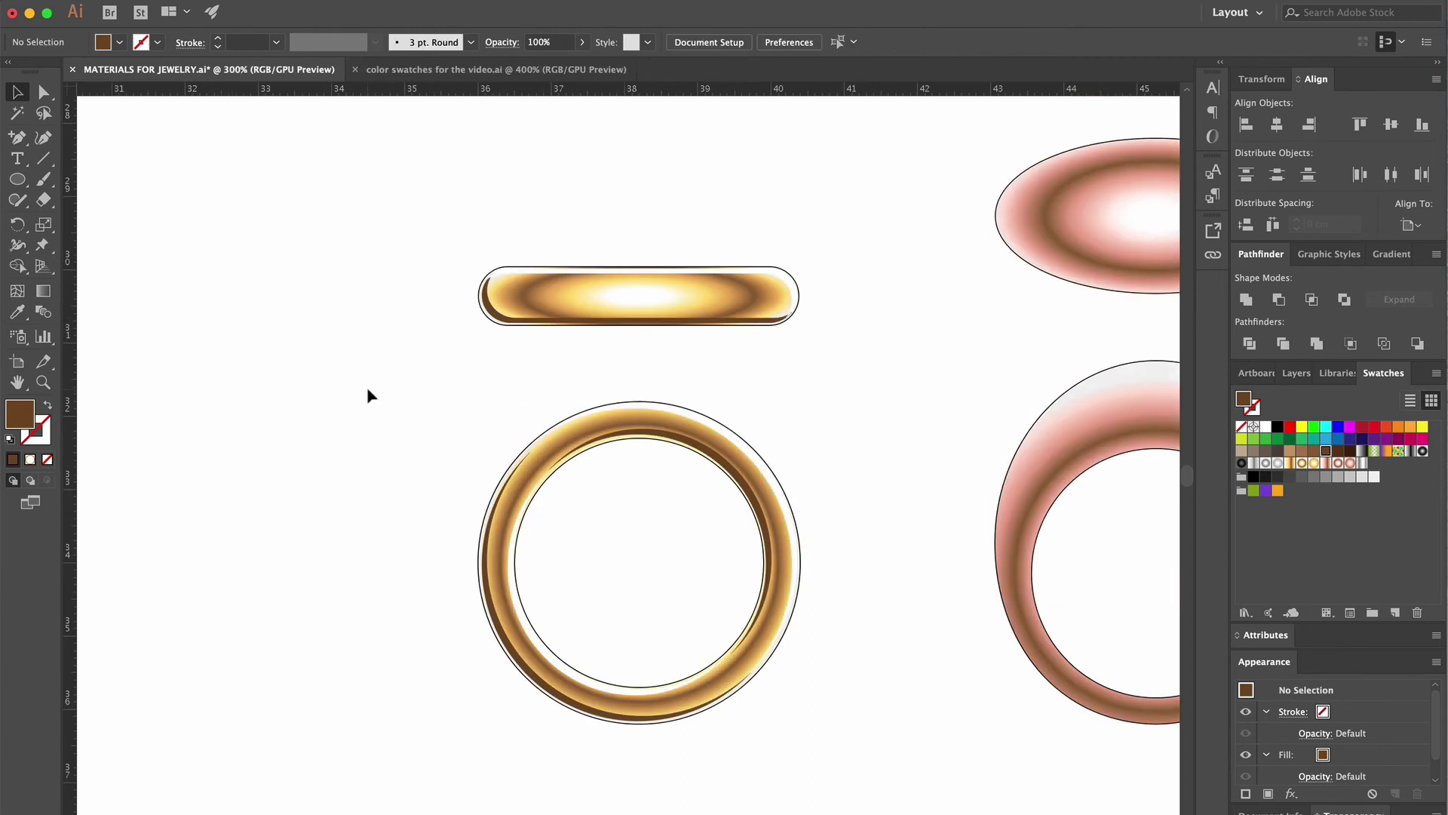
pyautogui.moveTo(407, 248); pyautogui.dragTo(869, 347)
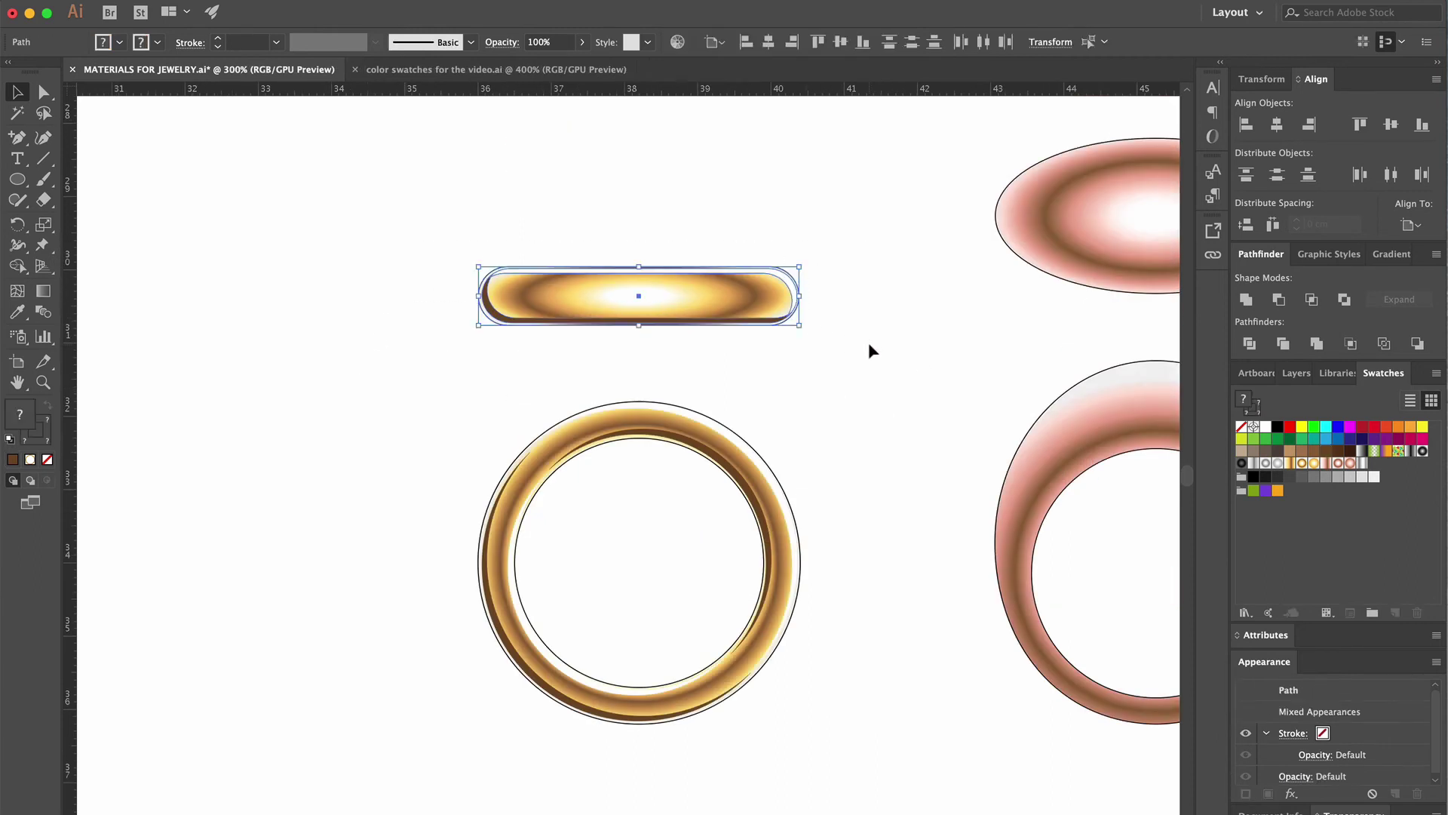
pyautogui.moveTo(430, 378); pyautogui.dragTo(843, 753)
pyautogui.hotkey('ctrl', 'g')
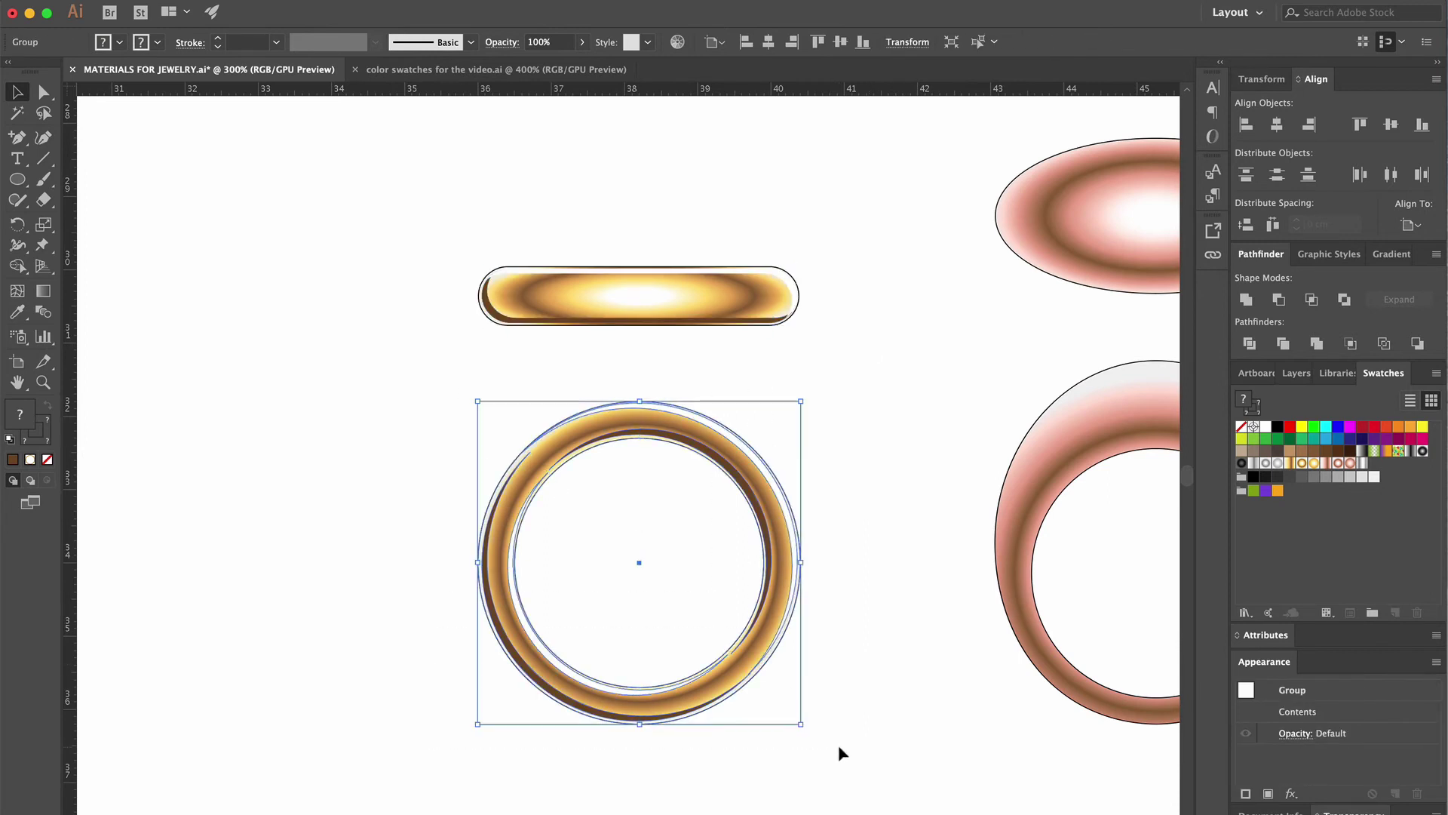
pyautogui.click(843, 752)
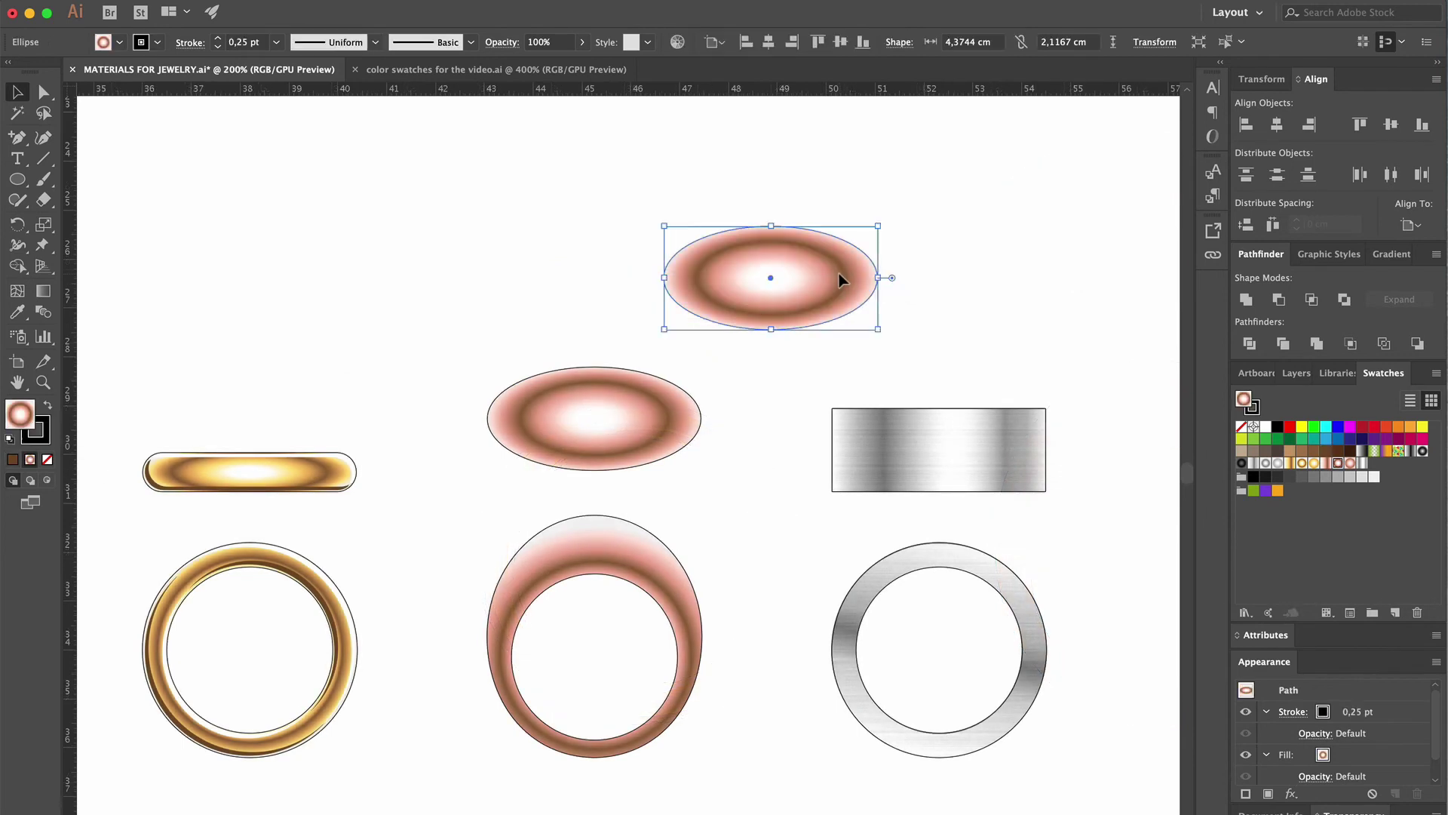
# Subtract one of two slightly offset copies of the rose gold top view from the other and give the resulting crescent a white fill without stroke
pyautogui.moveTo(839, 283); pyautogui.dragTo(836, 284)
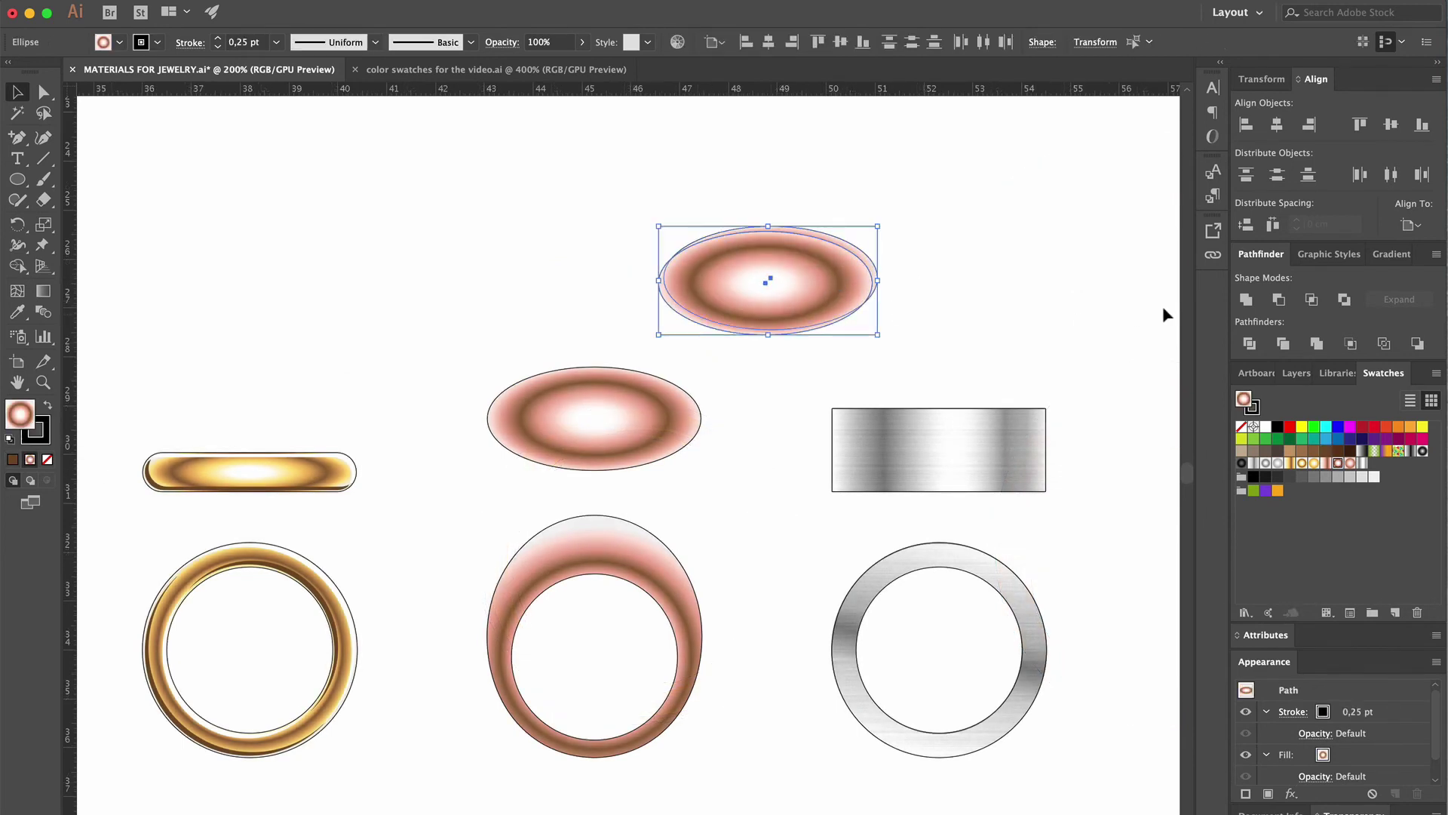
pyautogui.click(1280, 300)
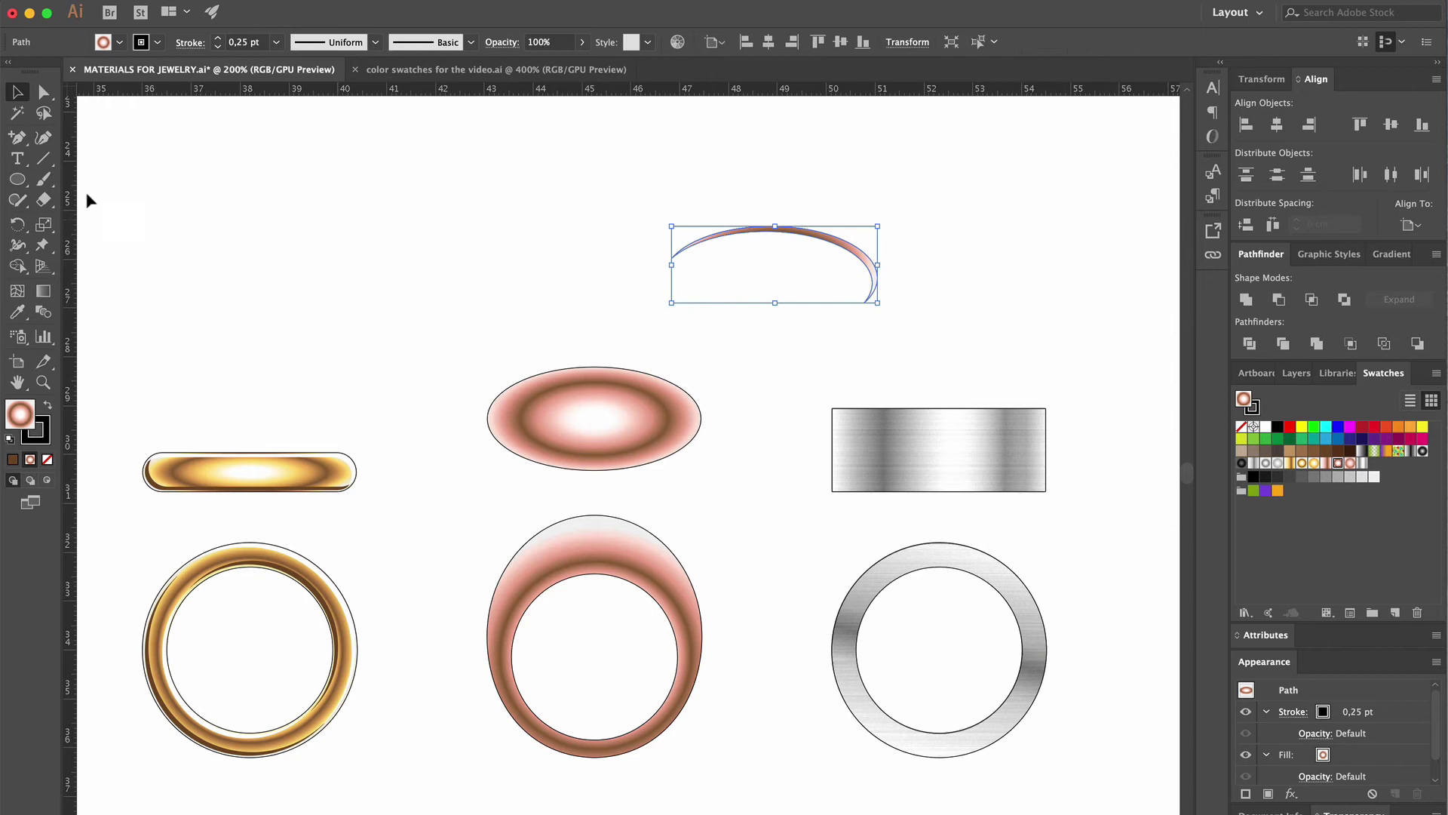
pyautogui.click(17, 312)
pyautogui.click(296, 455)
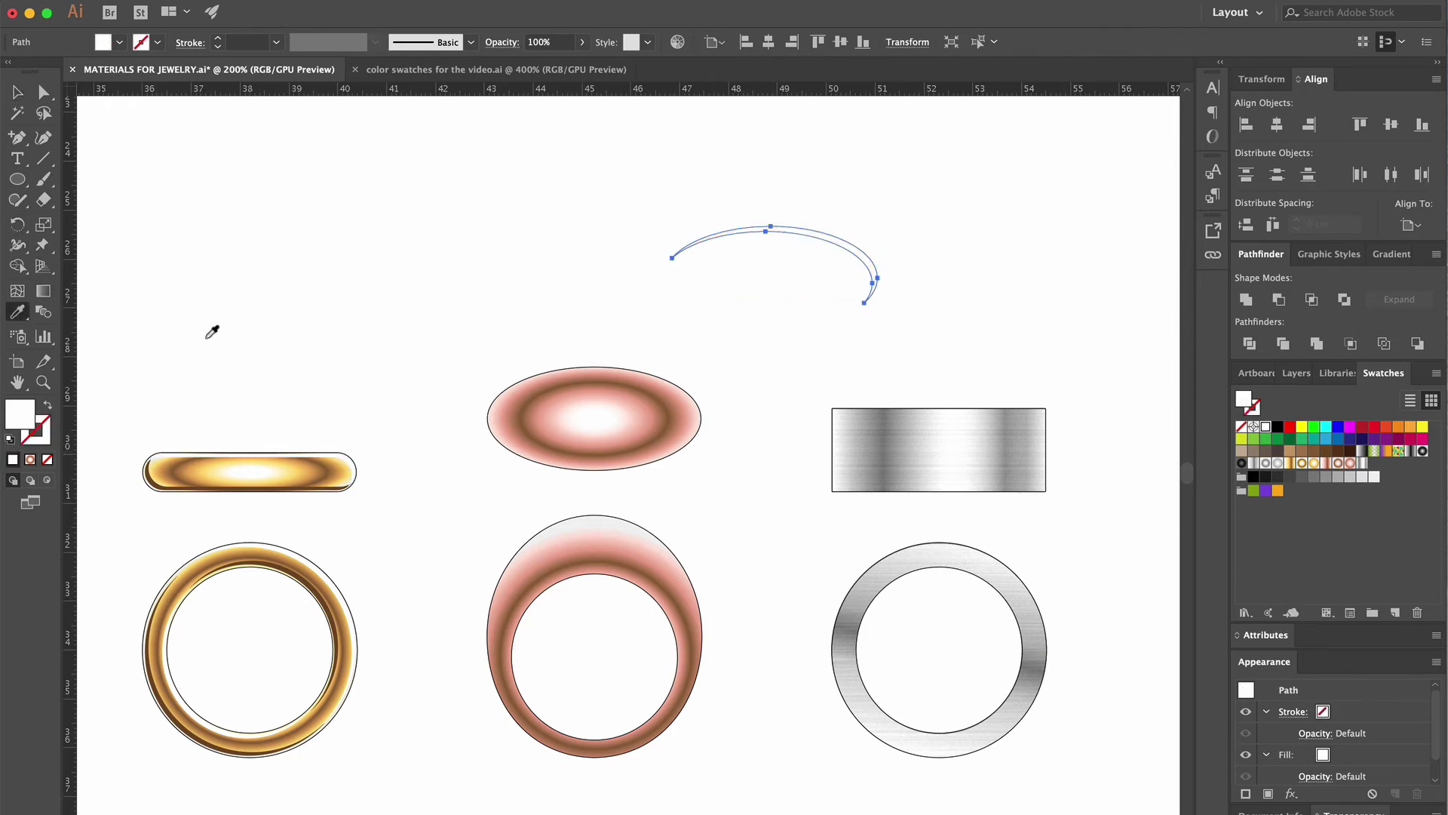
pyautogui.click(17, 92)
# Place the white crescent over the rose gold ring's top view and resize it to fit just inside the upper outline
pyautogui.moveTo(853, 228); pyautogui.dragTo(672, 383)
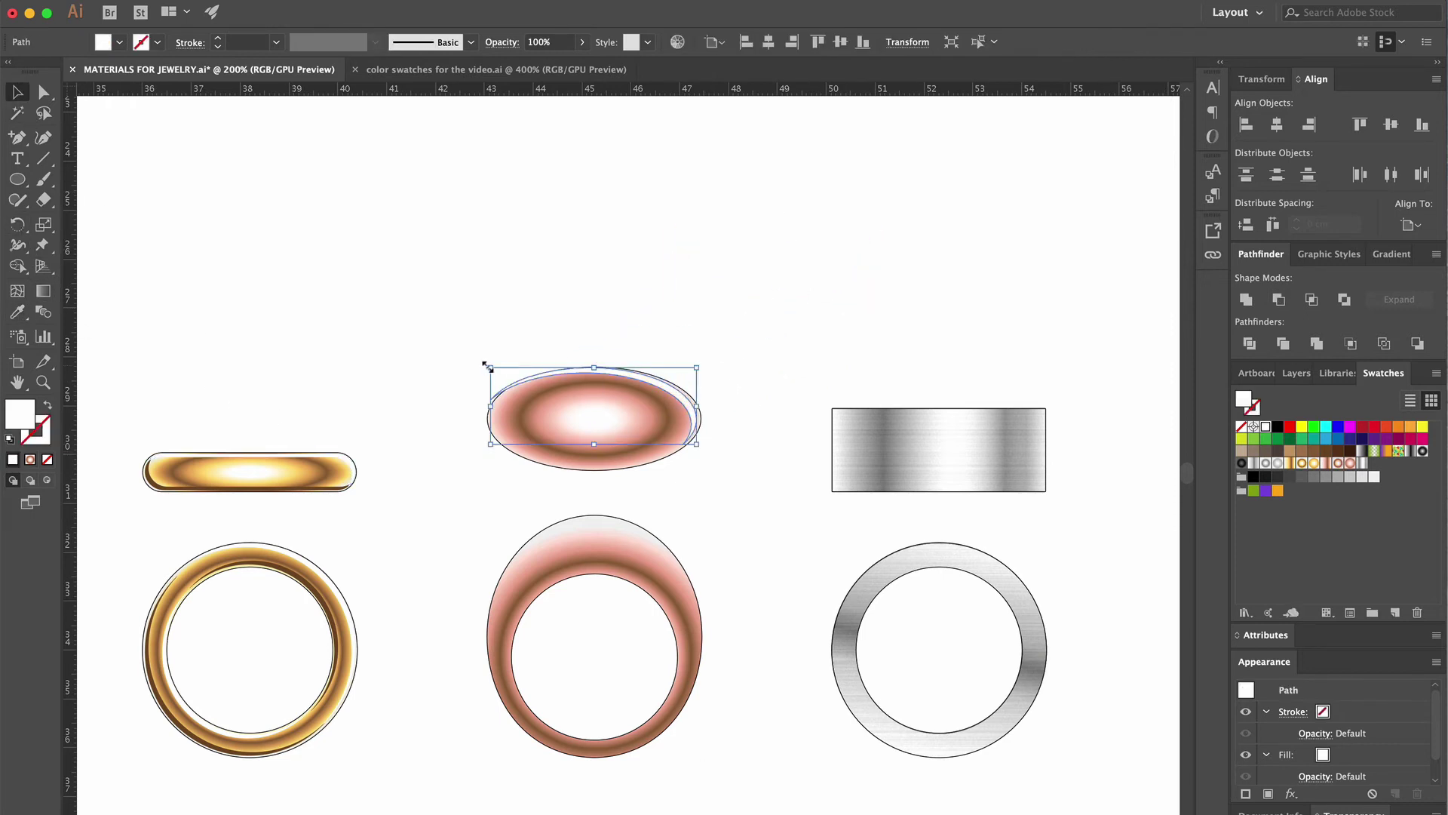
pyautogui.moveTo(490, 368); pyautogui.dragTo(497, 375)
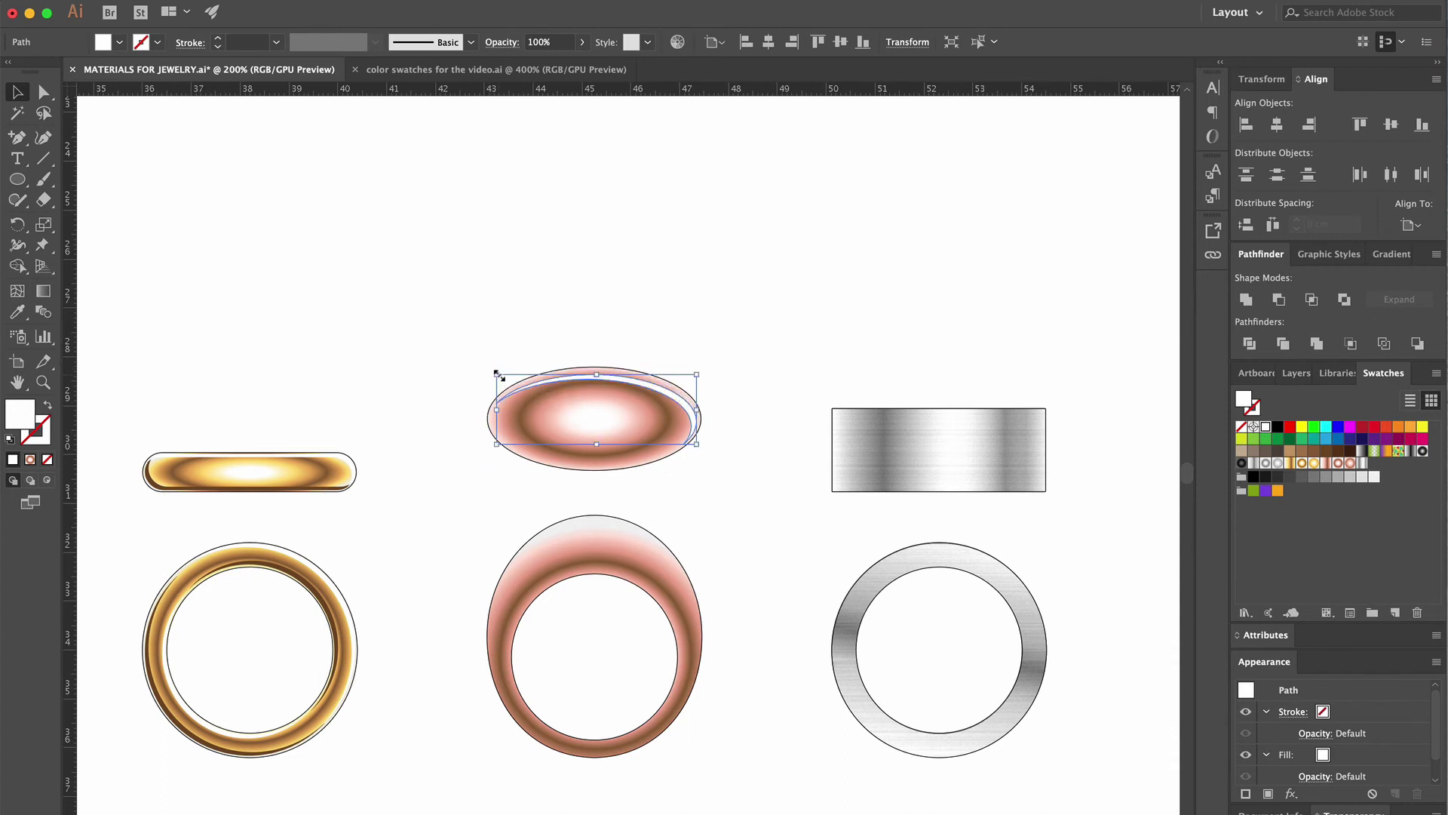
pyautogui.moveTo(598, 374); pyautogui.dragTo(600, 368)
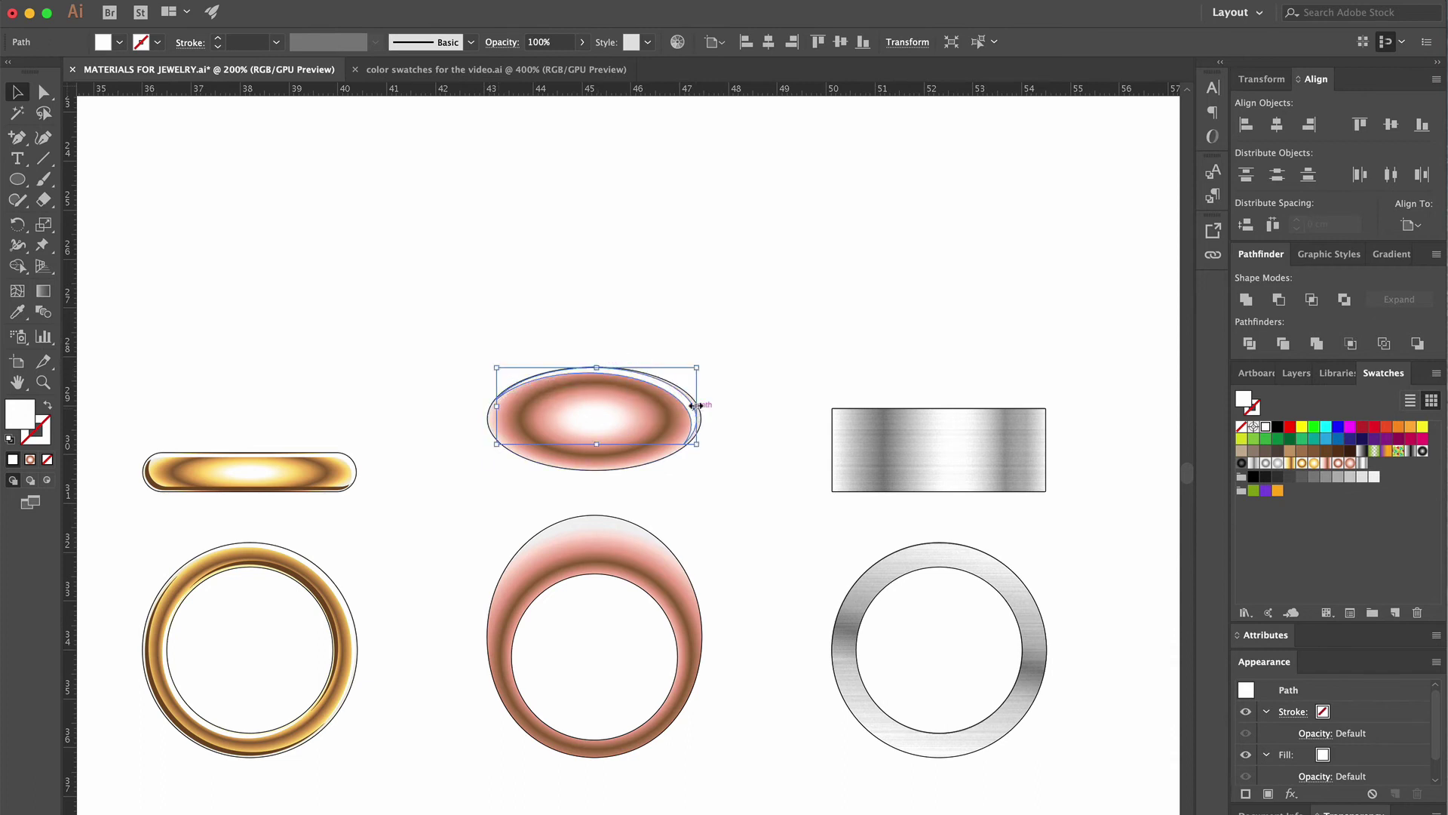
pyautogui.moveTo(696, 405); pyautogui.dragTo(699, 405)
pyautogui.click(745, 332)
# Subtract one of two offset rose gold top-view copies from the other and give the lower crescent the gold ring shadow's dark brown fill without stroke
pyautogui.moveTo(635, 461); pyautogui.dragTo(710, 353)
pyautogui.click(1280, 303)
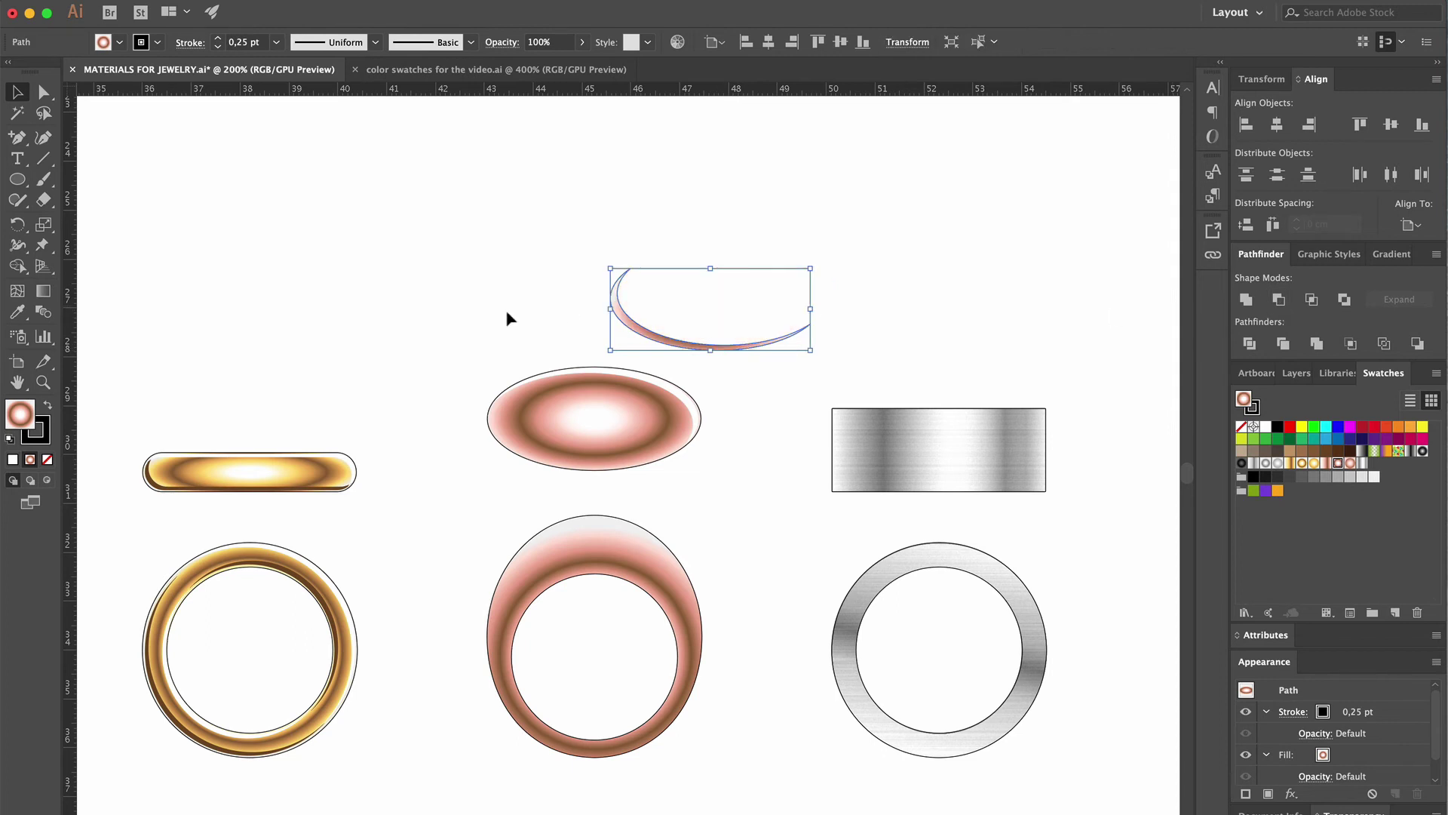
pyautogui.press('i')
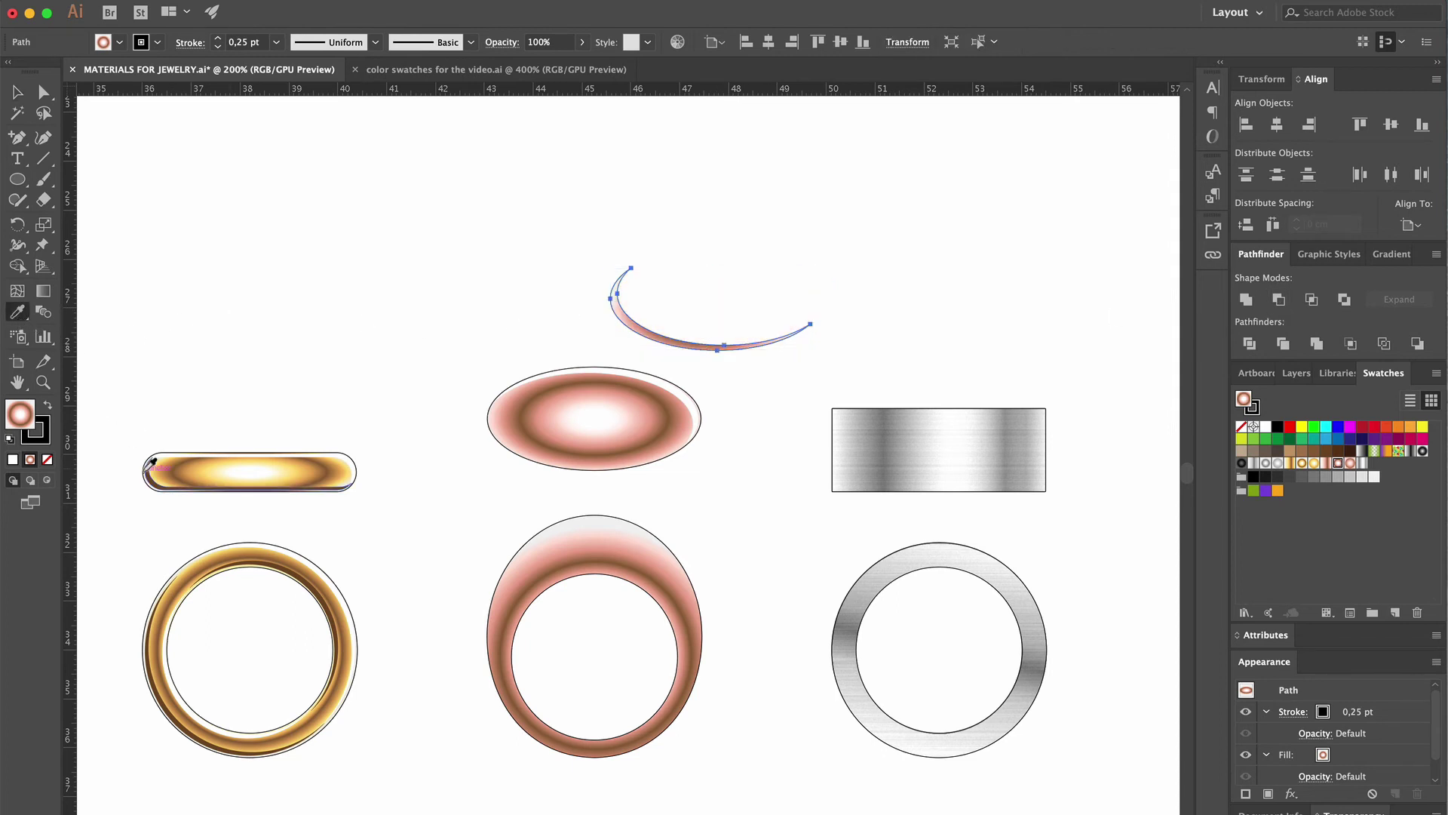
pyautogui.click(161, 472)
# Place the dark brown crescent on the rose gold top view and scale it to fit just inside the lower outline
pyautogui.press('v')
pyautogui.moveTo(682, 348); pyautogui.dragTo(602, 456)
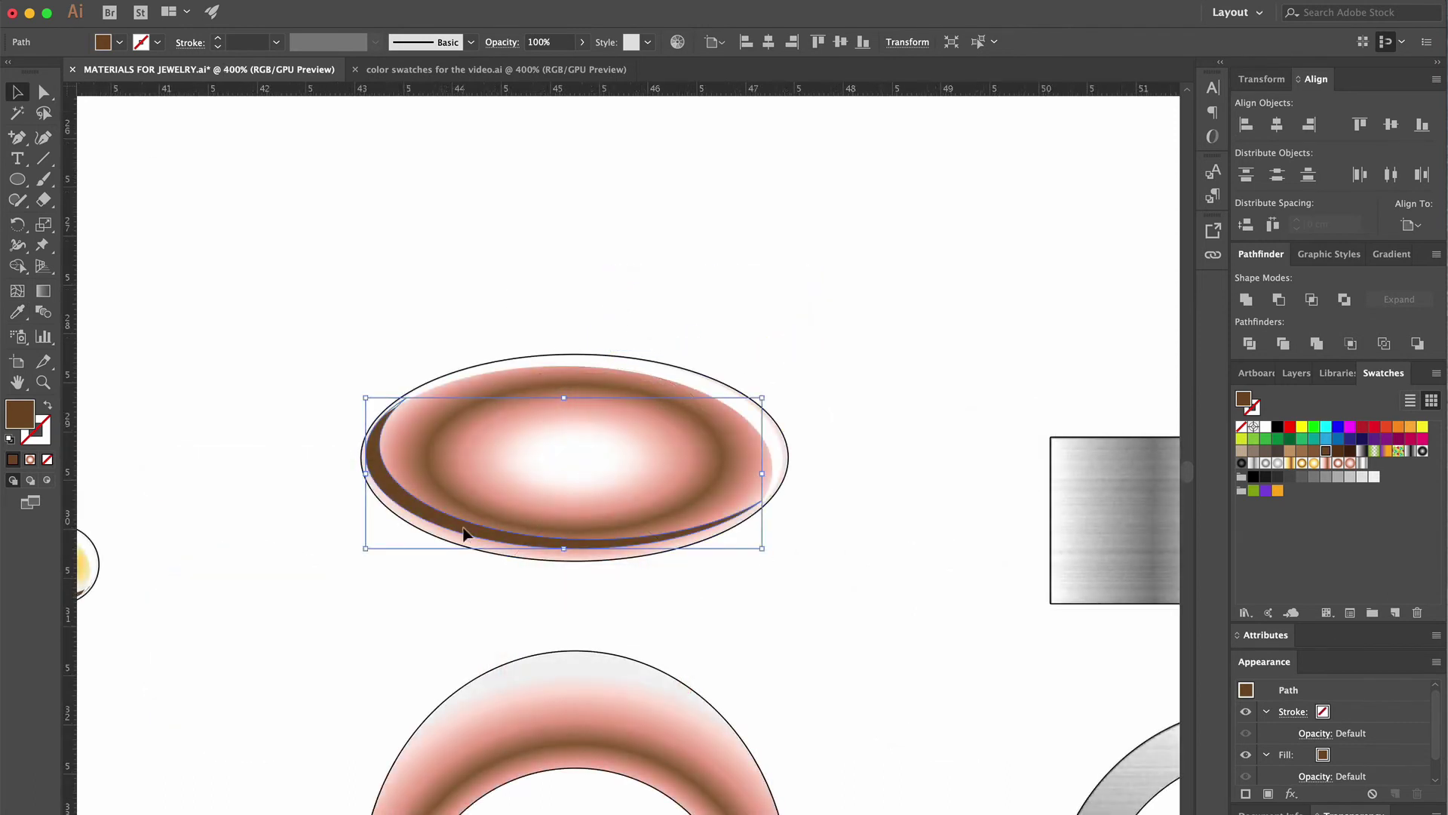
pyautogui.moveTo(463, 532); pyautogui.dragTo(427, 518)
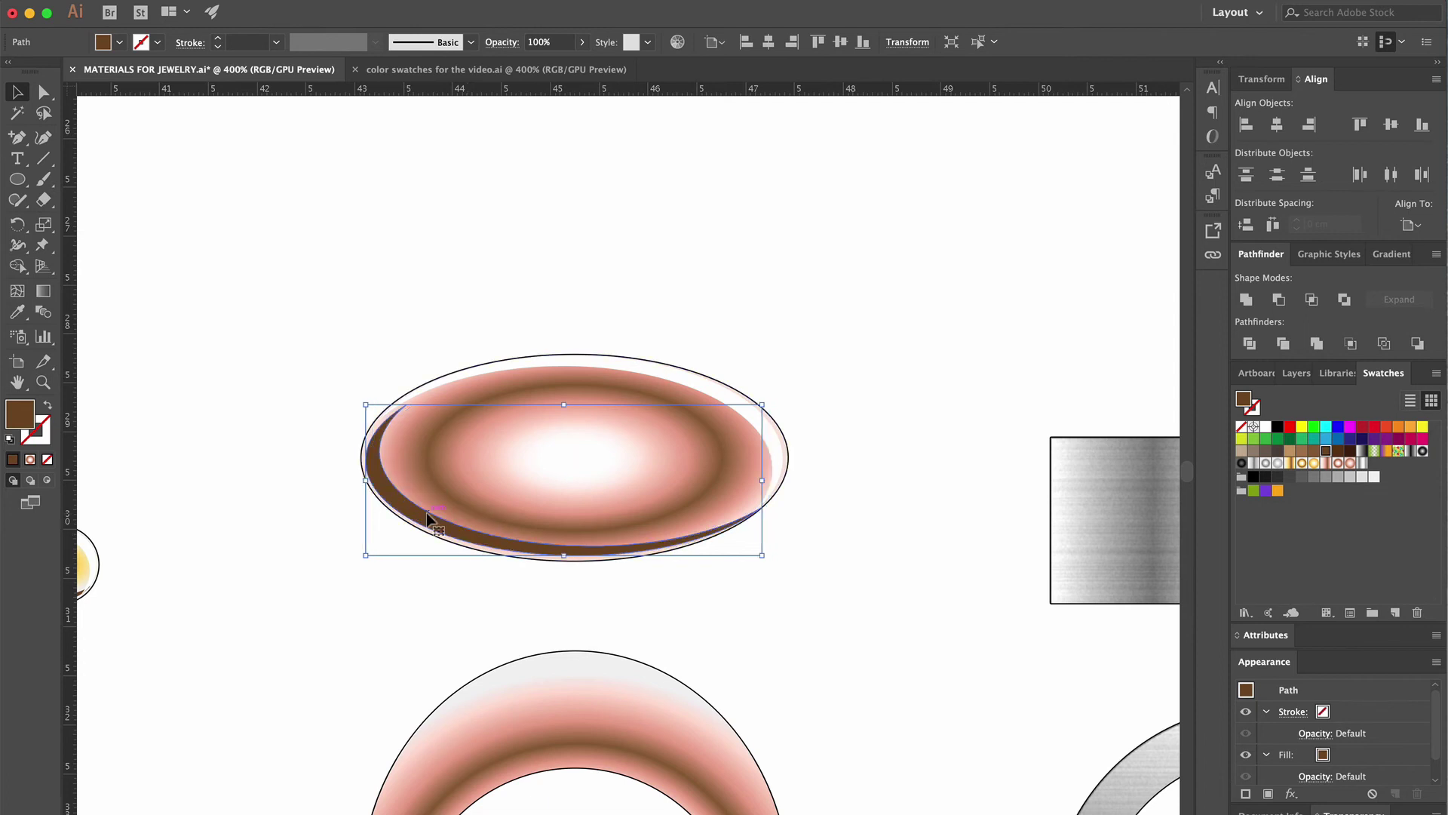
pyautogui.moveTo(762, 555); pyautogui.dragTo(758, 558)
pyautogui.click(825, 543)
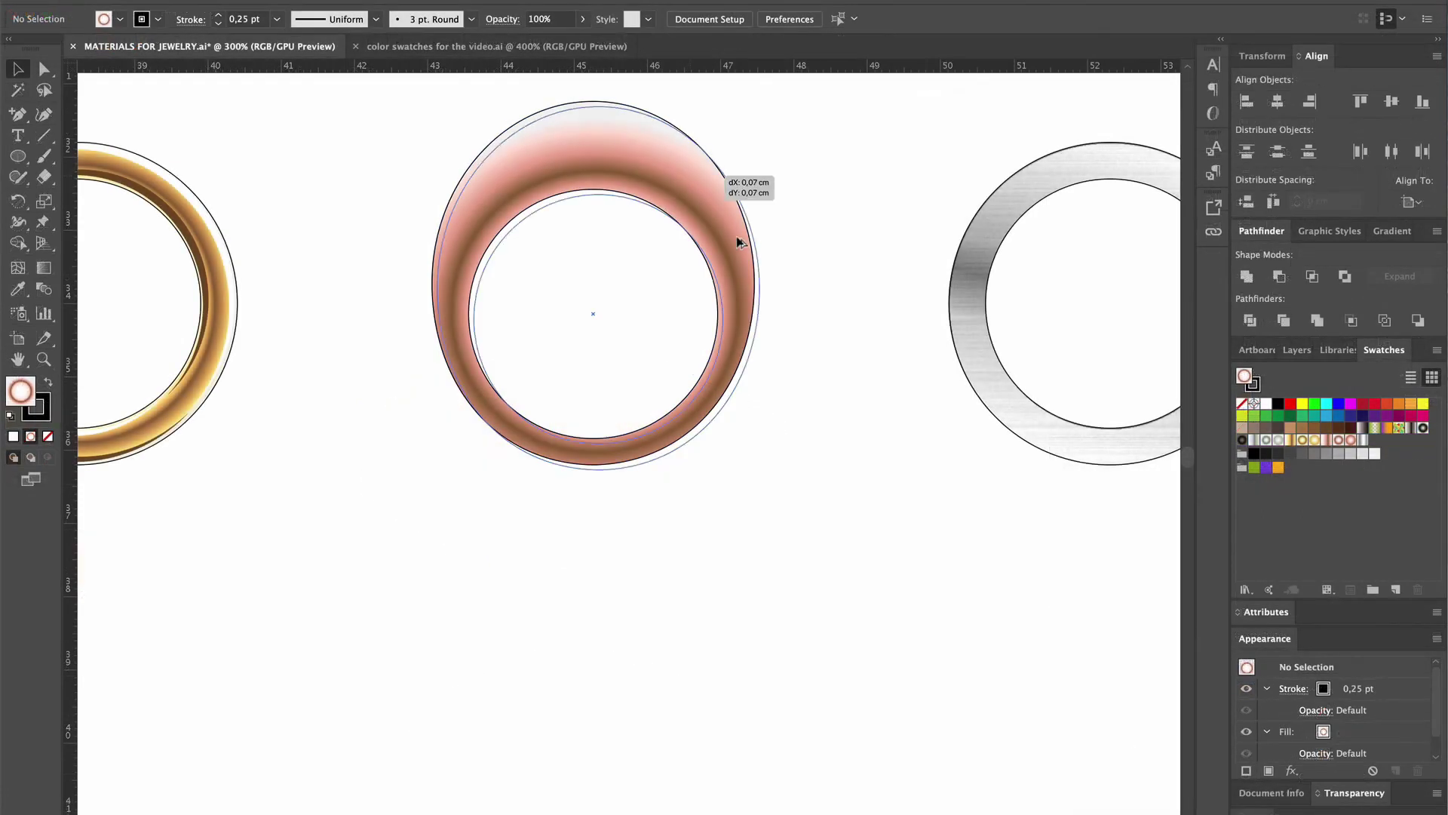
# Subtract rose gold front-view copies offset by about 0.07 cm from each other and give the resulting crescents the gold highlight's white fill without stroke
pyautogui.moveTo(742, 235); pyautogui.dragTo(919, 575)
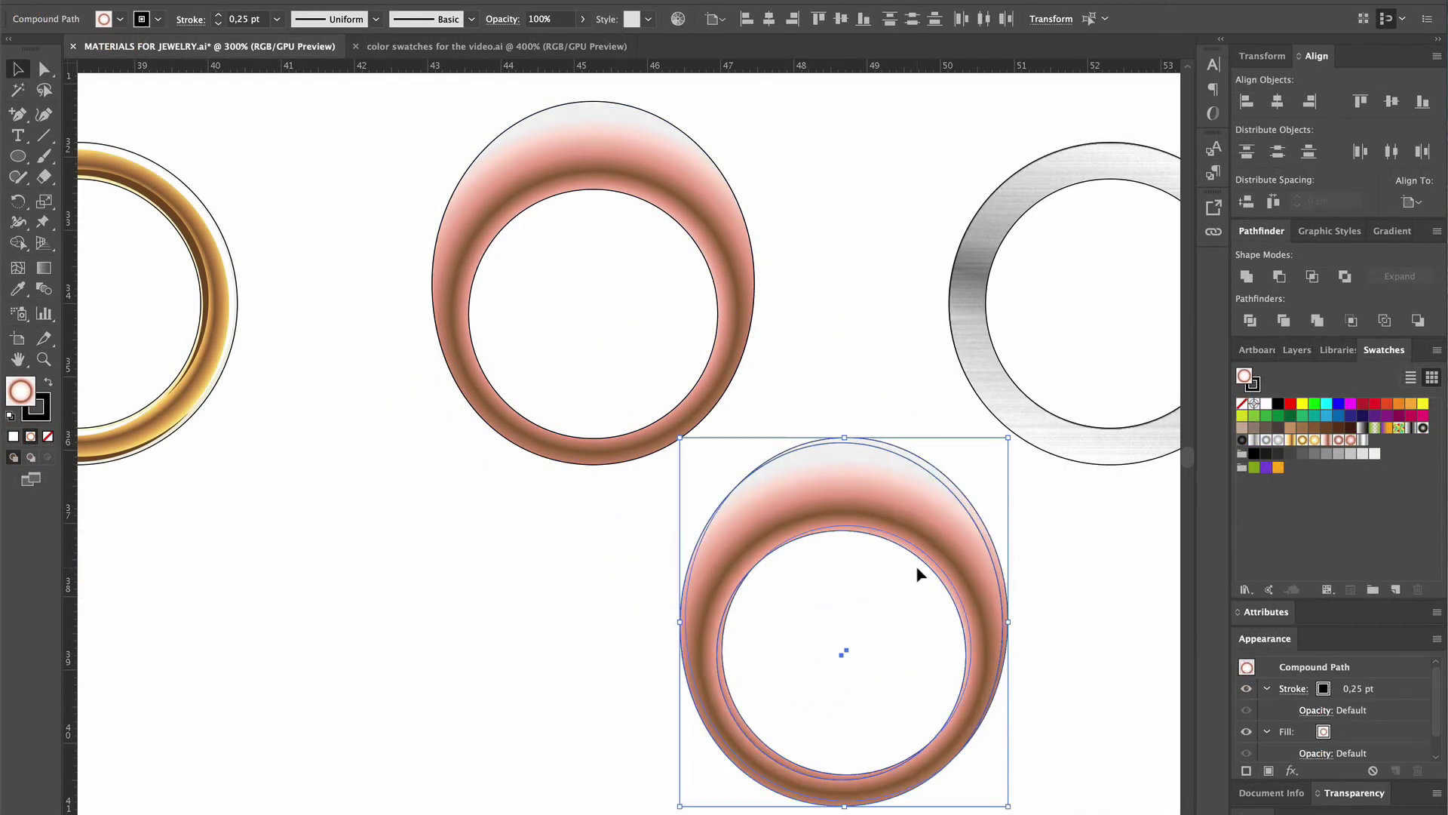
pyautogui.click(1289, 280)
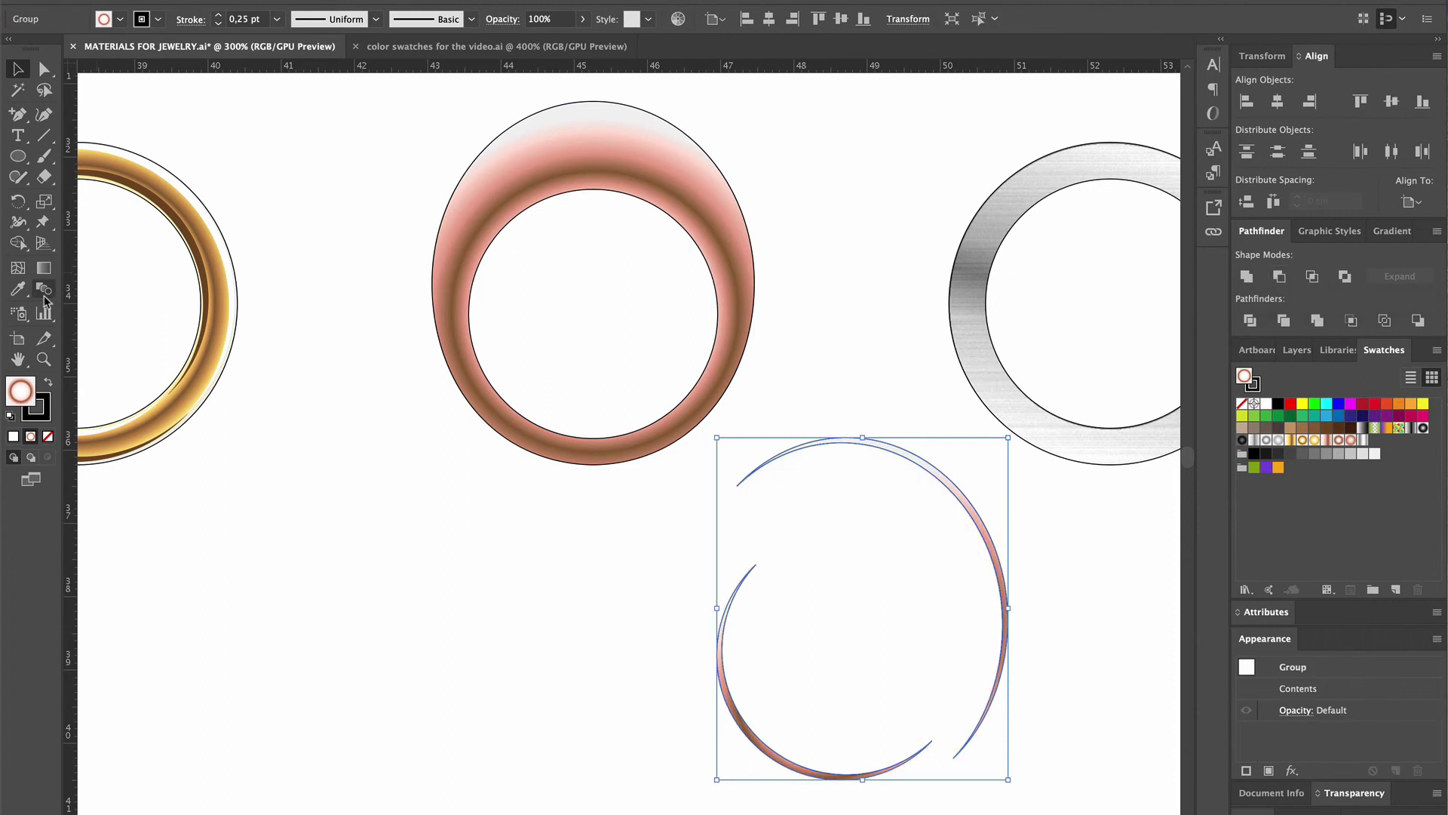
pyautogui.click(18, 288)
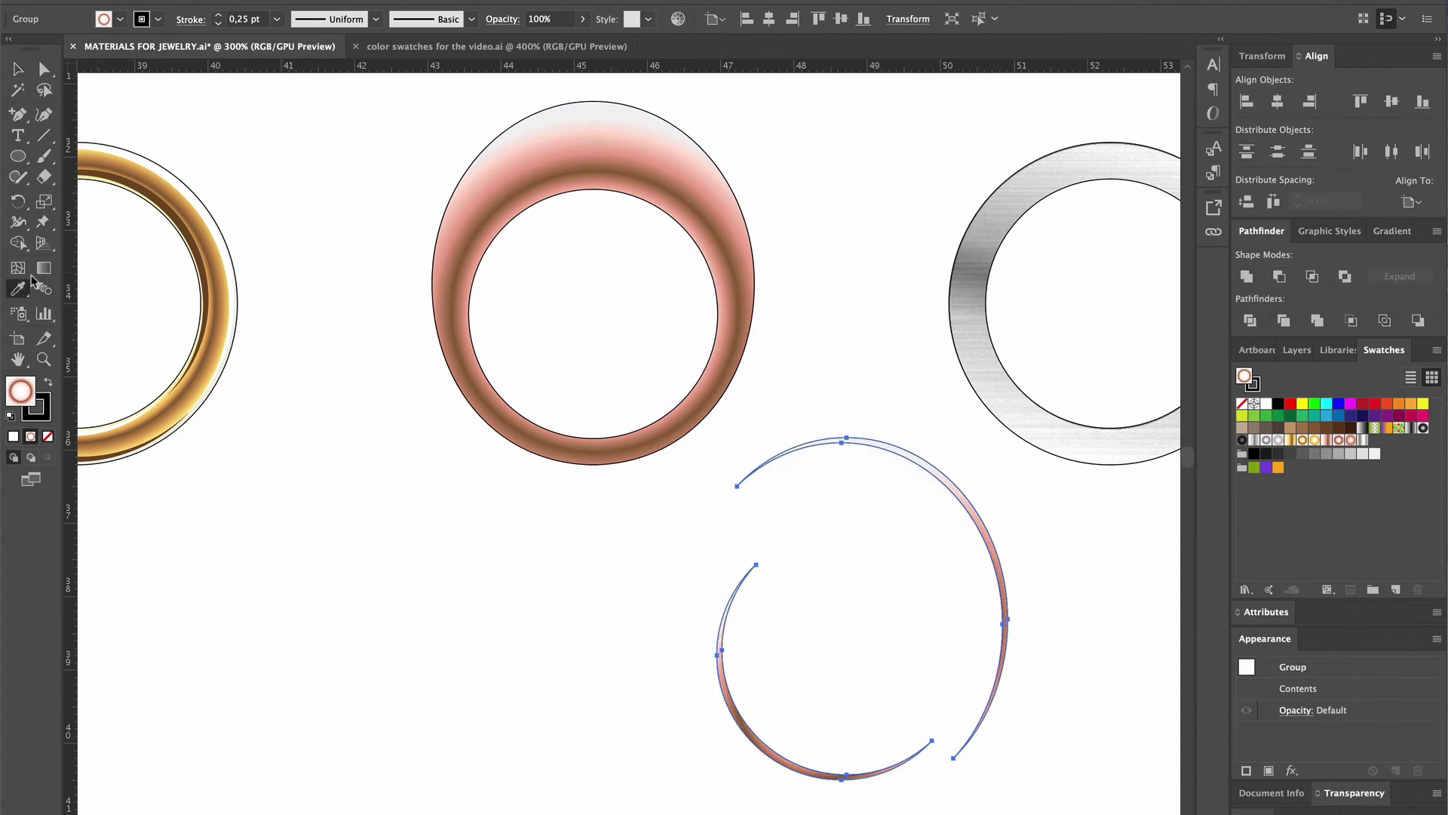
pyautogui.click(162, 169)
pyautogui.press('v')
# Fit the white crescents on the rose gold front view, one inside the upper outer outline and one on the band along the lower inner edge
pyautogui.moveTo(950, 487); pyautogui.dragTo(707, 162)
pyautogui.moveTo(755, 455); pyautogui.dragTo(751, 439)
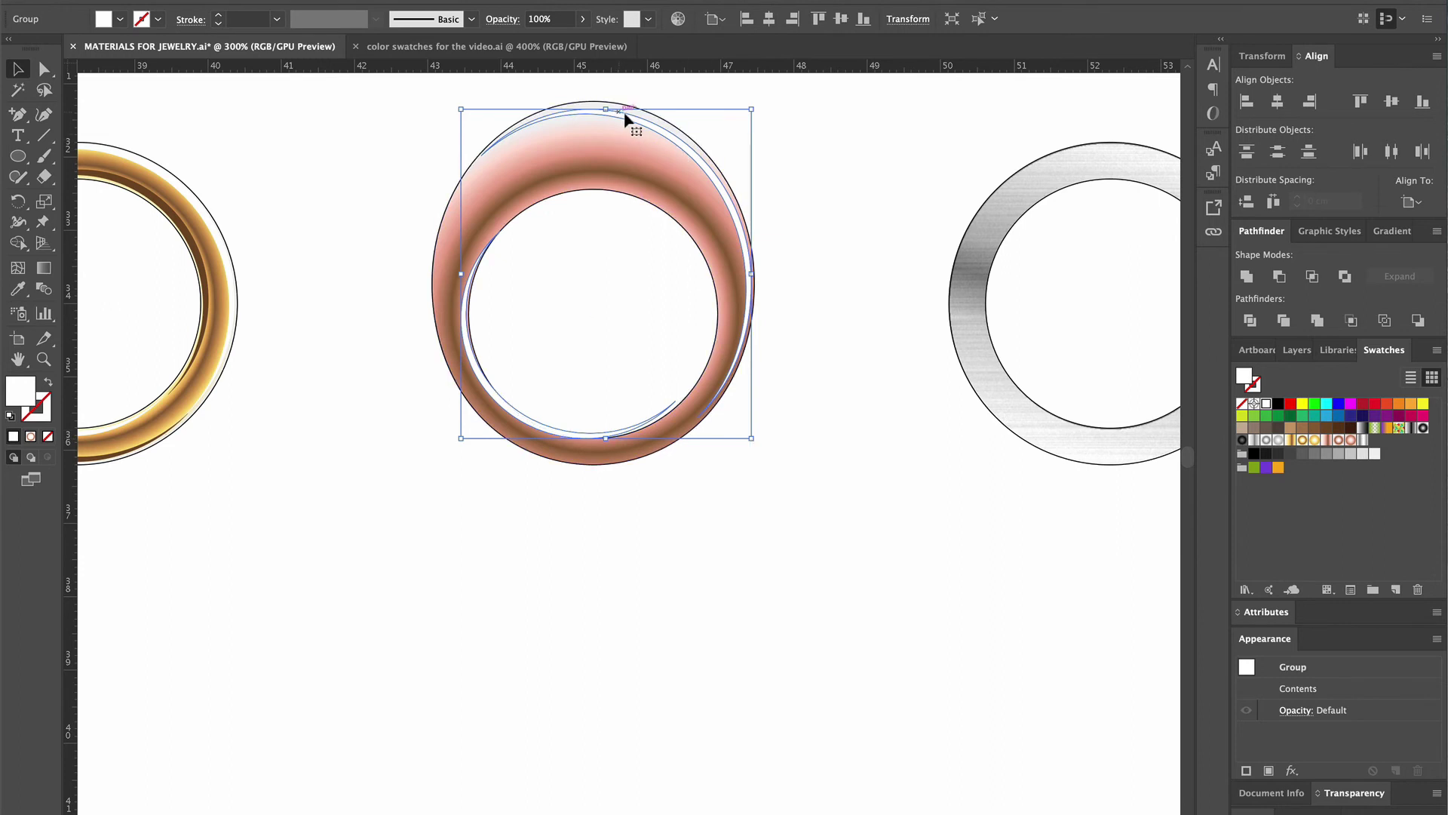
pyautogui.moveTo(641, 125); pyautogui.dragTo(645, 113)
pyautogui.click(776, 365)
pyautogui.moveTo(598, 436); pyautogui.dragTo(682, 450)
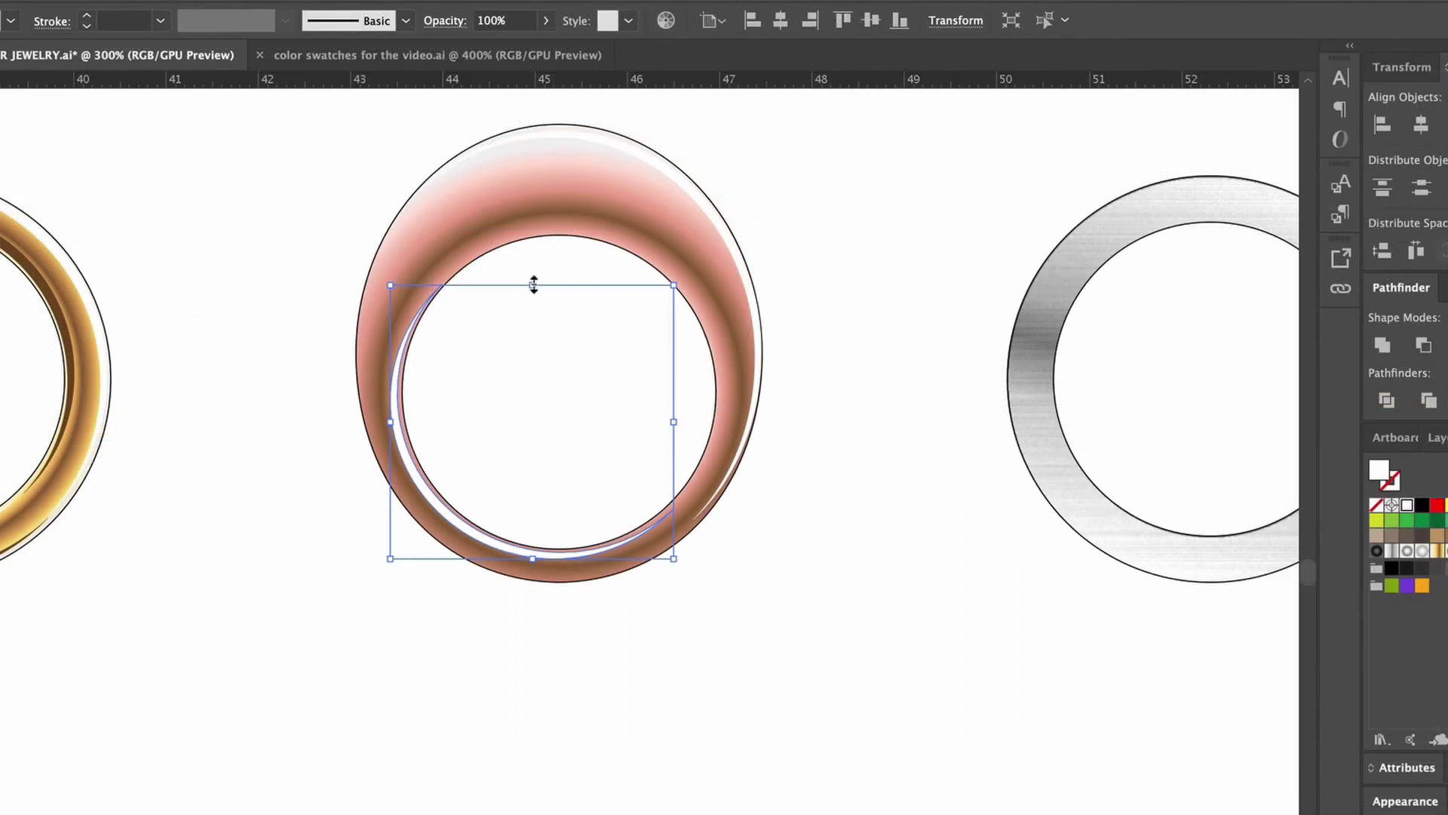
pyautogui.moveTo(533, 285); pyautogui.dragTo(538, 278)
pyautogui.click(823, 582)
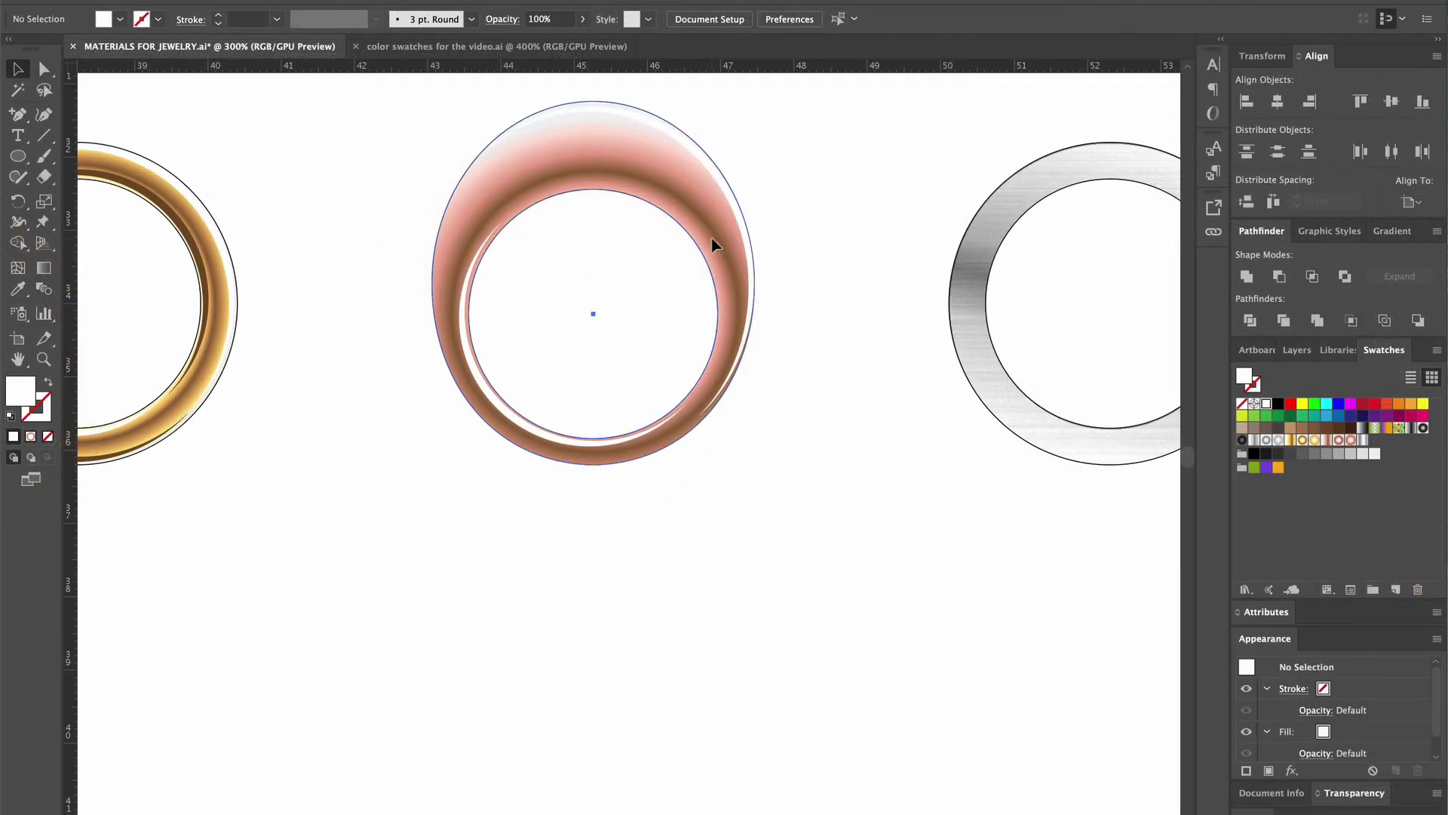
# Subtract two slightly offset copies of the rose gold front view and apply the gold shadow's dark brown fill without stroke to the resulting crescents
pyautogui.moveTo(713, 245); pyautogui.dragTo(915, 592)
pyautogui.moveTo(577, 638); pyautogui.dragTo(717, 726)
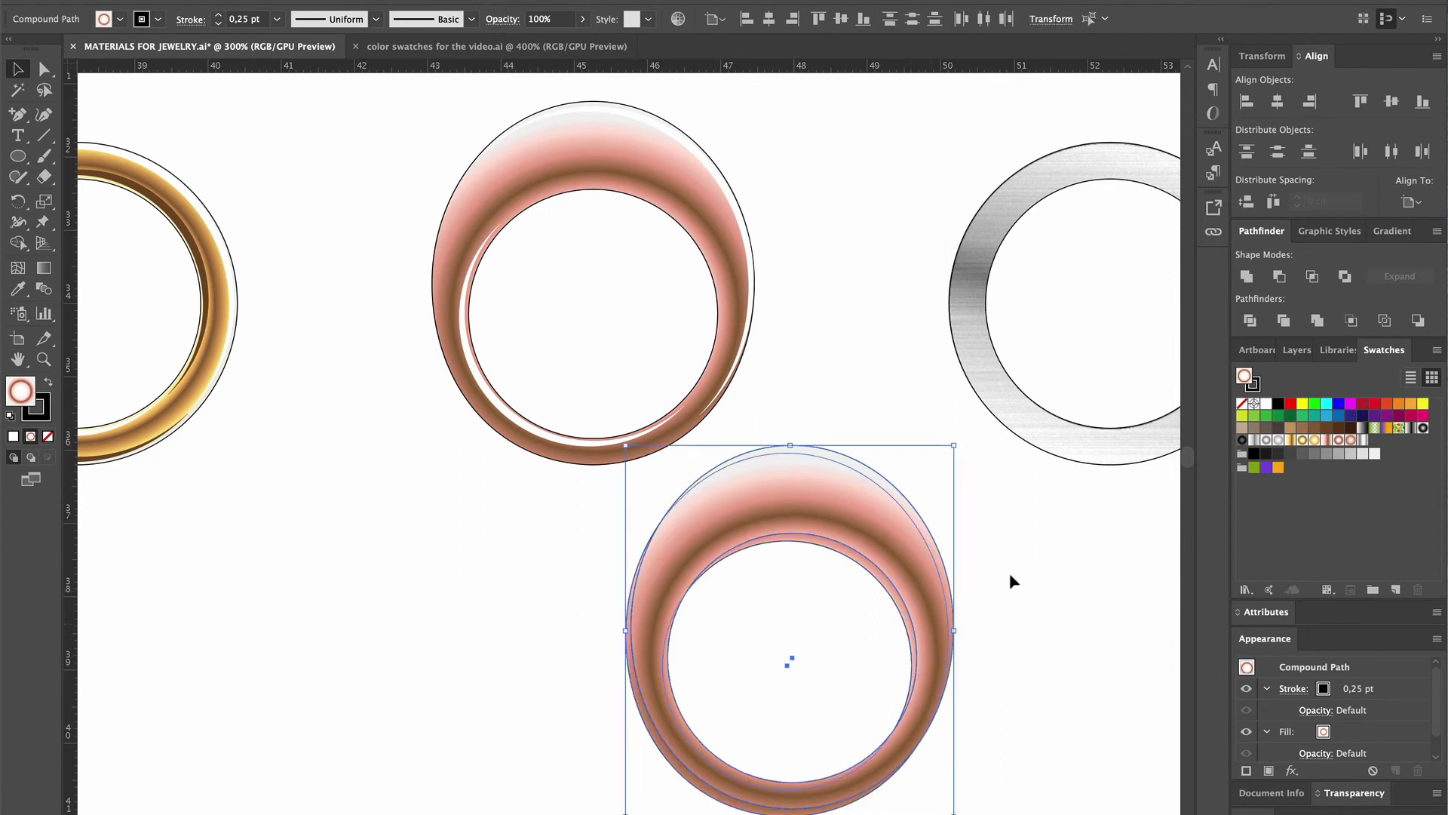
pyautogui.click(1284, 273)
pyautogui.click(13, 292)
pyautogui.click(105, 454)
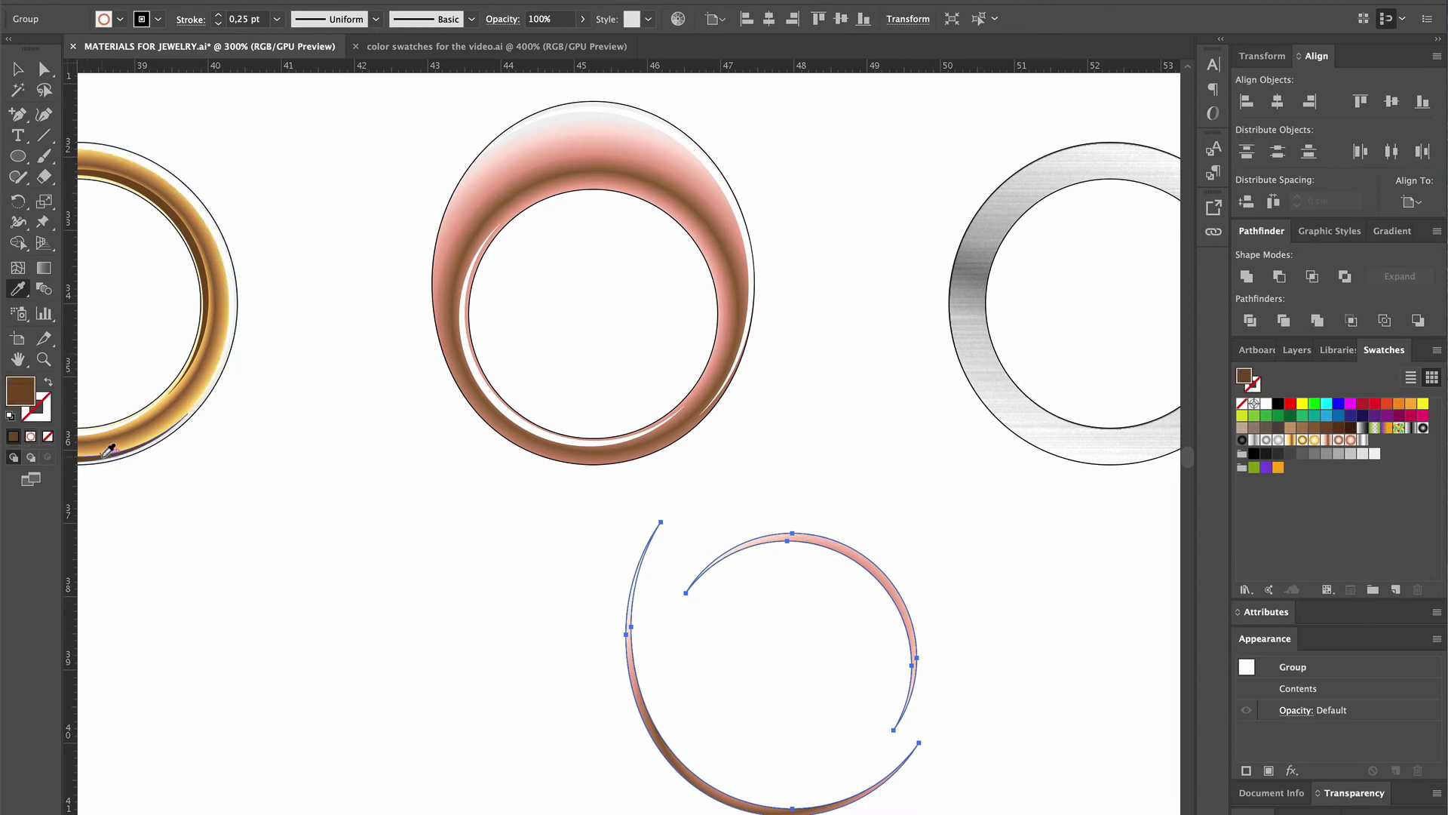
pyautogui.click(26, 74)
# Fit the brown crescents along the rose gold front view's lower outer and upper inner edges, and select the front view with its highlights and shadows
pyautogui.moveTo(846, 560); pyautogui.dragTo(656, 201)
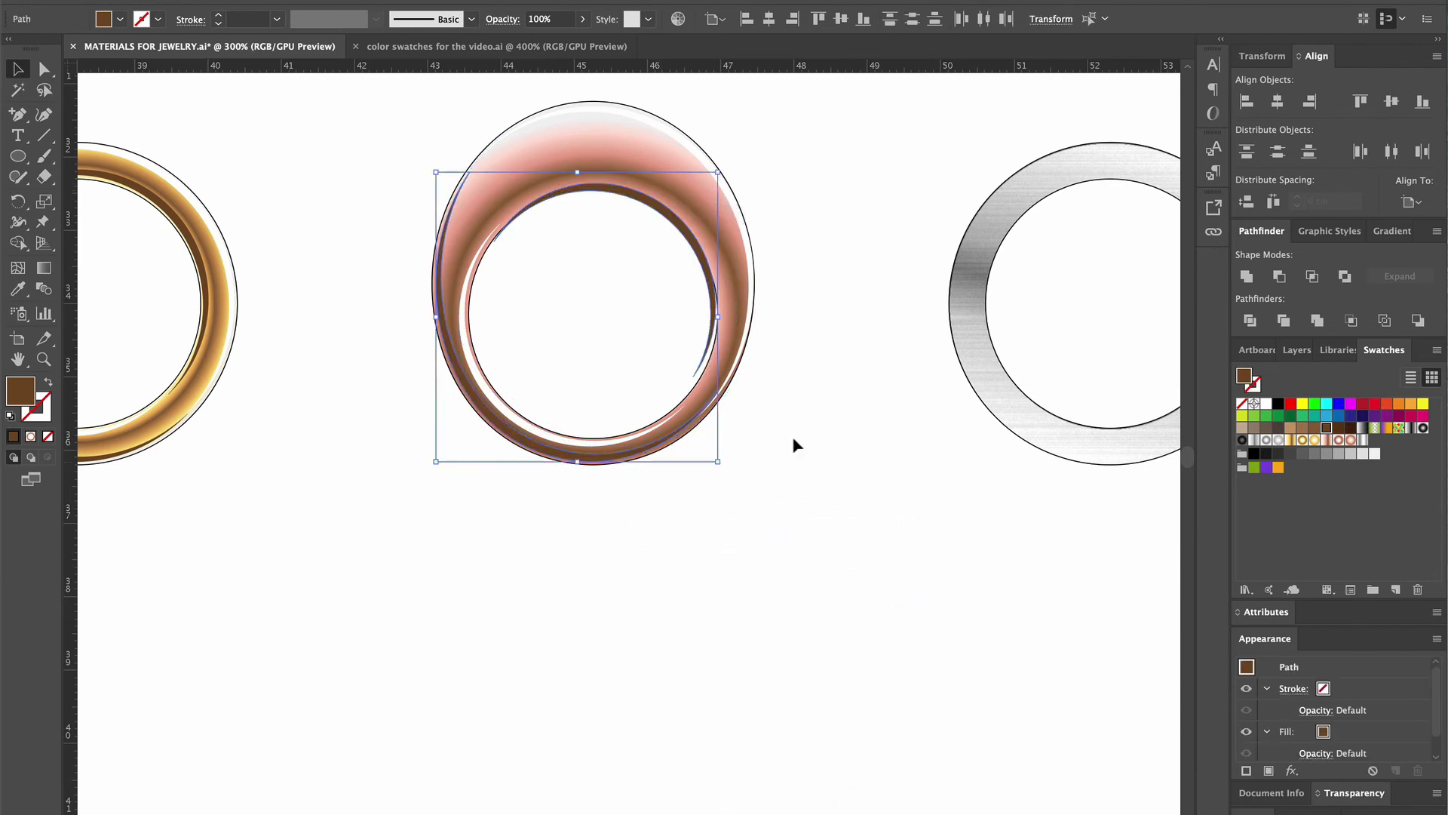
pyautogui.click(700, 256)
pyautogui.click(711, 249)
pyautogui.moveTo(724, 377); pyautogui.dragTo(728, 382)
pyautogui.moveTo(495, 175); pyautogui.dragTo(483, 179)
pyautogui.moveTo(646, 186); pyautogui.dragTo(606, 175)
pyautogui.click(837, 440)
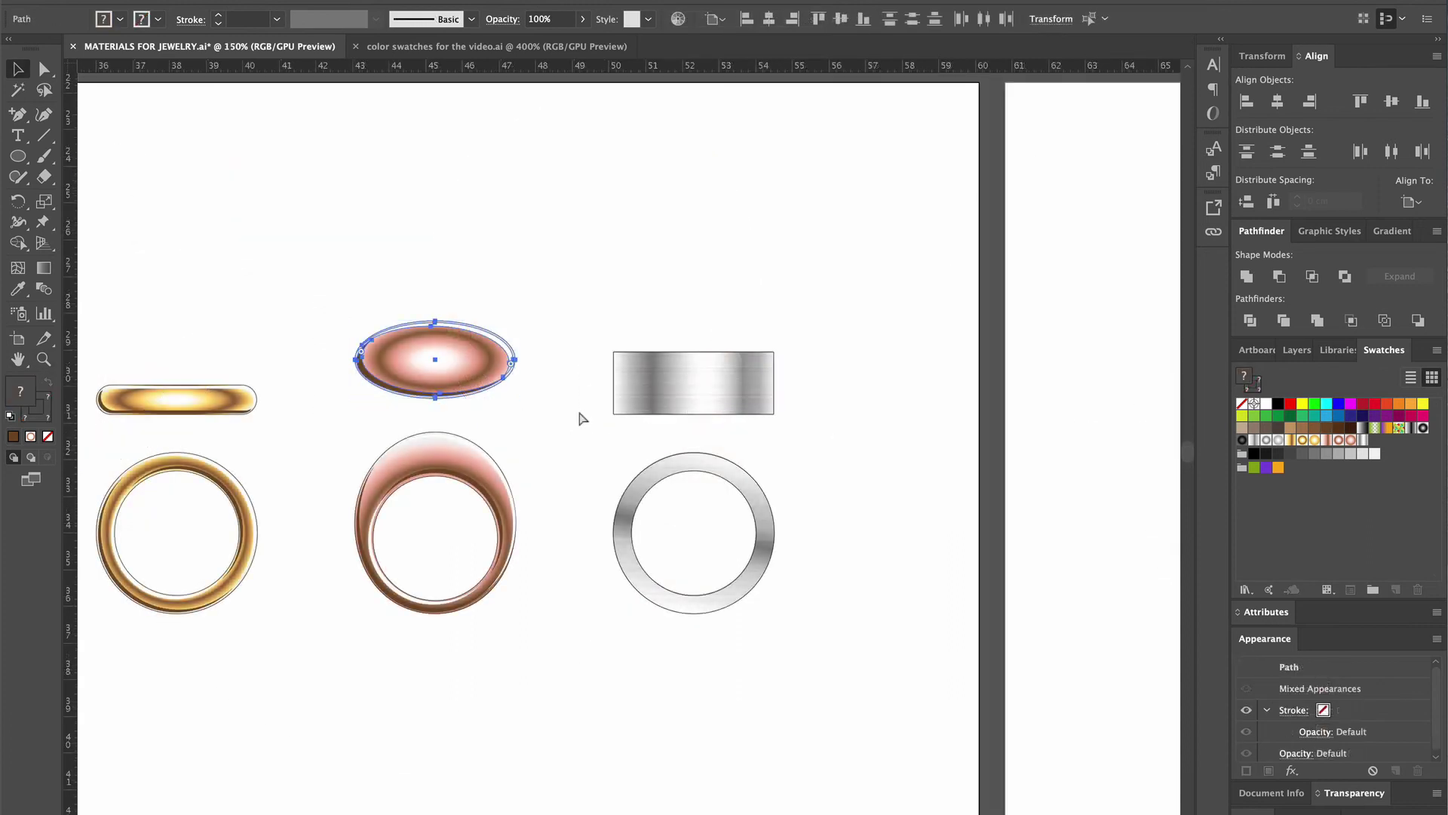
pyautogui.moveTo(323, 419); pyautogui.dragTo(573, 643)
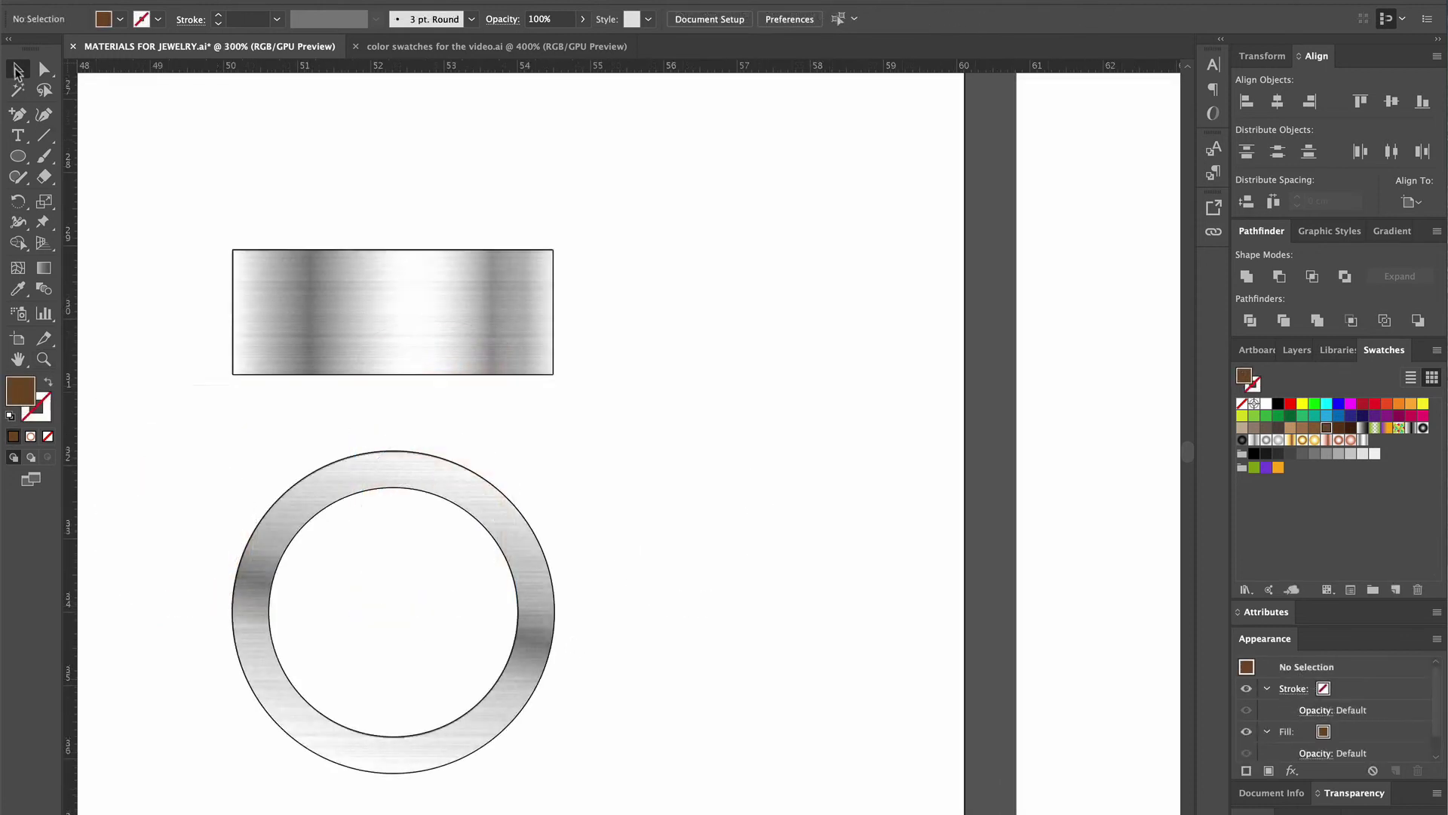
# Subtract two offset copies of the silver top view, keeping a spare copy, and give the resulting upper-right strip the rose gold highlight's white fill without stroke
pyautogui.moveTo(510, 327); pyautogui.dragTo(873, 352)
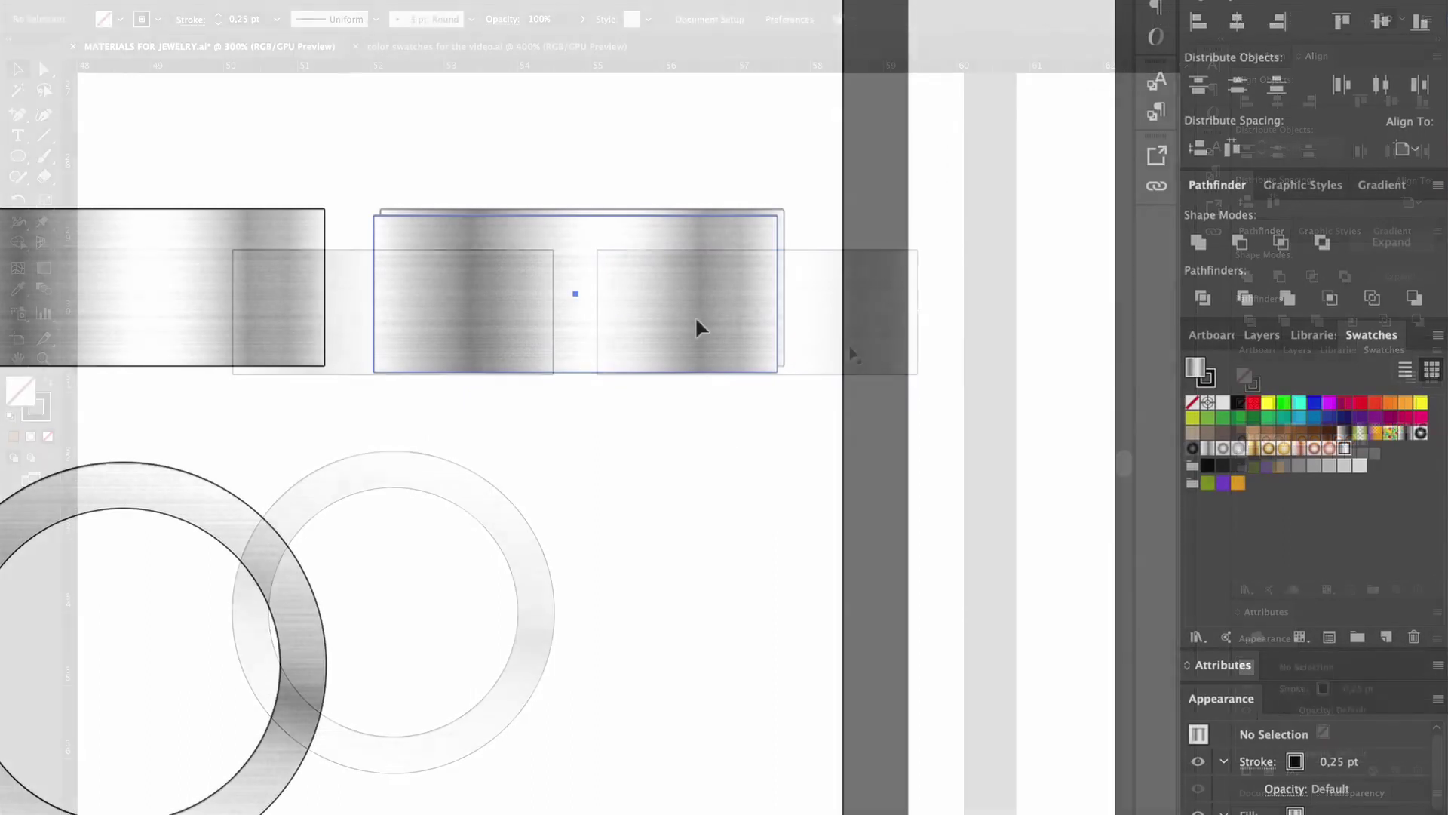
pyautogui.moveTo(695, 315); pyautogui.dragTo(695, 491)
pyautogui.click(728, 151)
pyautogui.moveTo(729, 155); pyautogui.dragTo(828, 297)
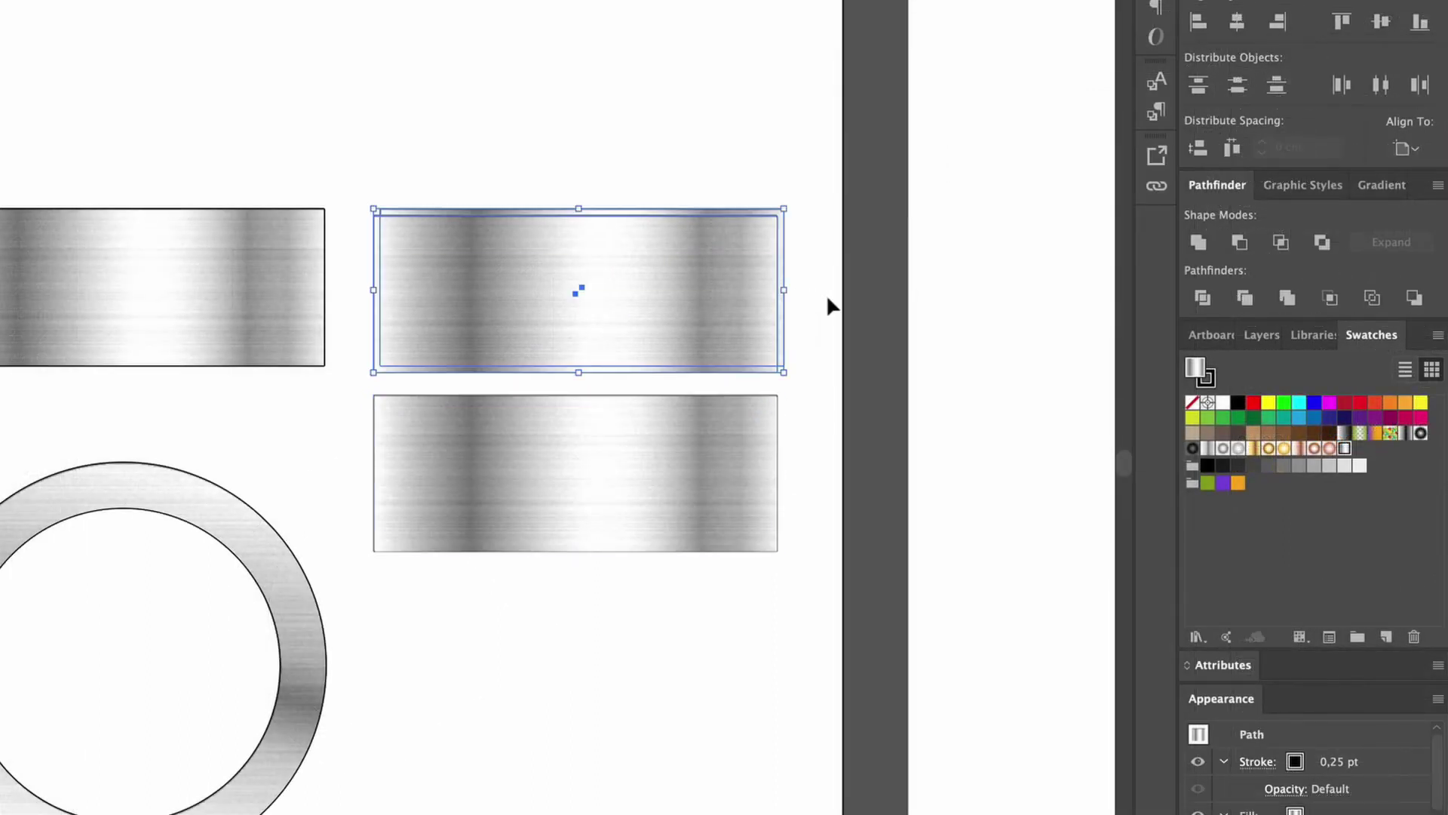
pyautogui.click(1240, 242)
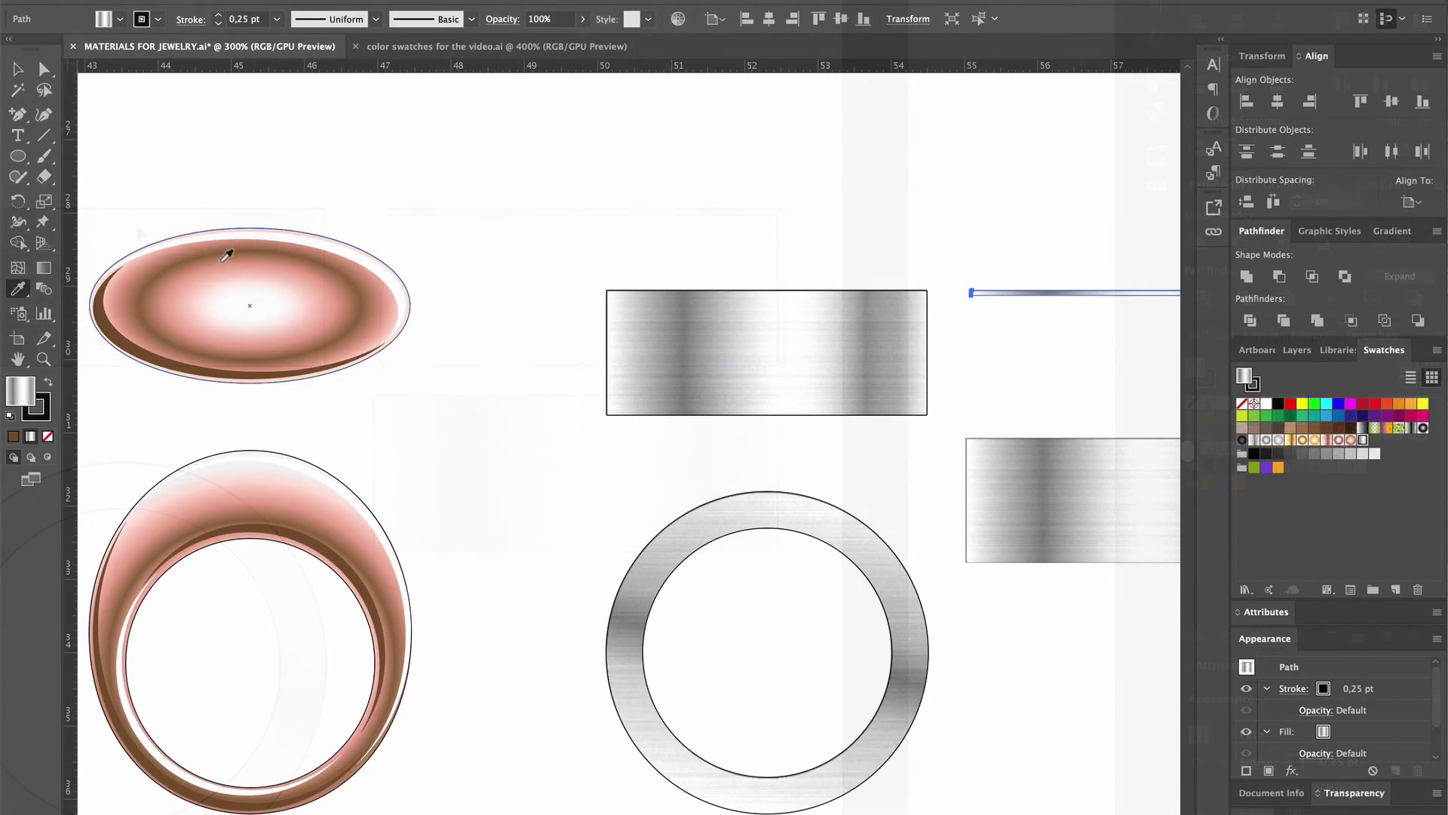
pyautogui.click(305, 228)
# Place the white L-shaped strip on the silver ring's top view and resize it to fit inside the upper and right edges
pyautogui.hotkey('ctrl', 'shift', 'a')
pyautogui.press('v')
pyautogui.click(974, 296)
pyautogui.moveTo(1032, 302); pyautogui.dragTo(679, 306)
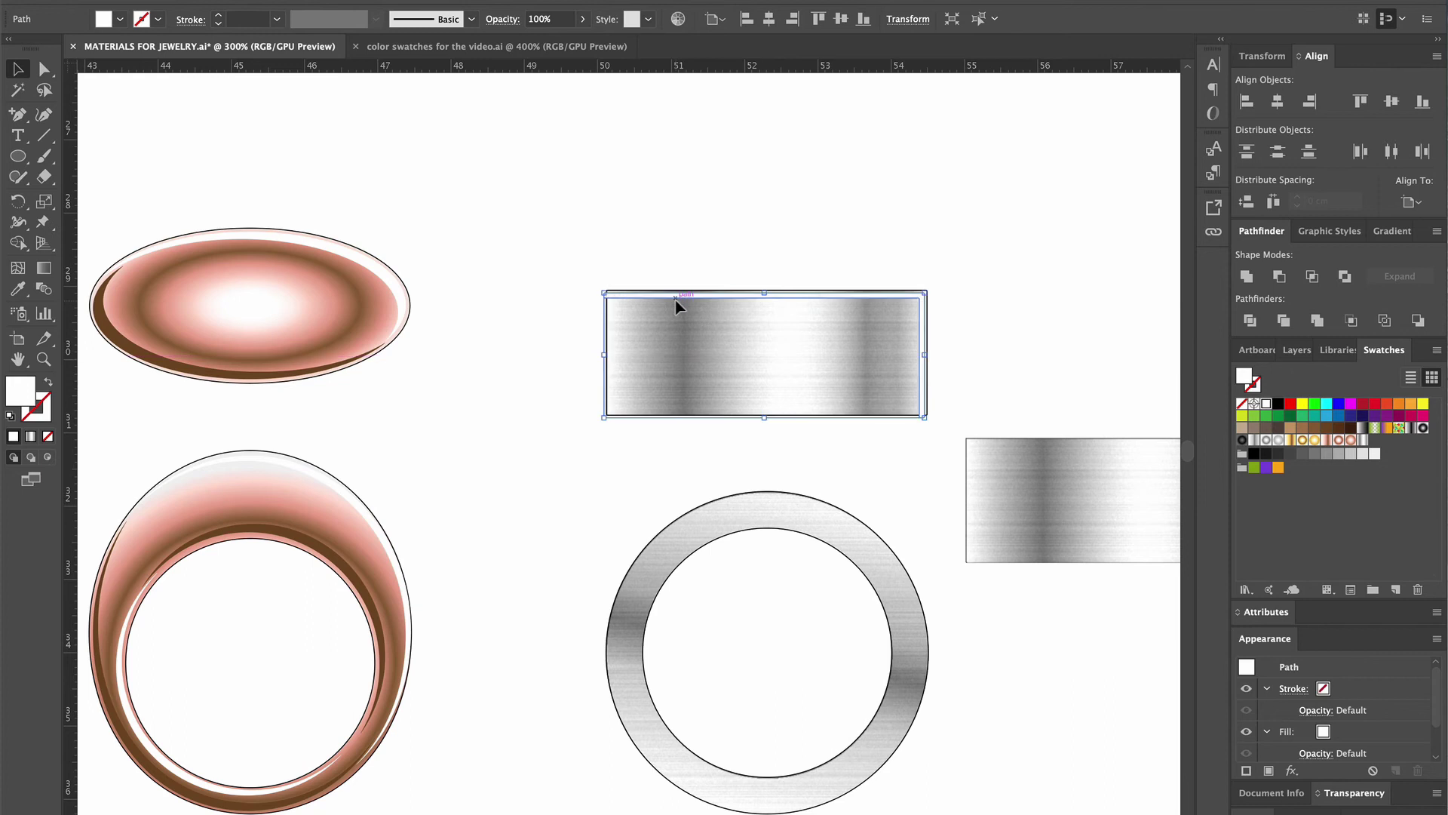
pyautogui.moveTo(608, 353); pyautogui.dragTo(609, 354)
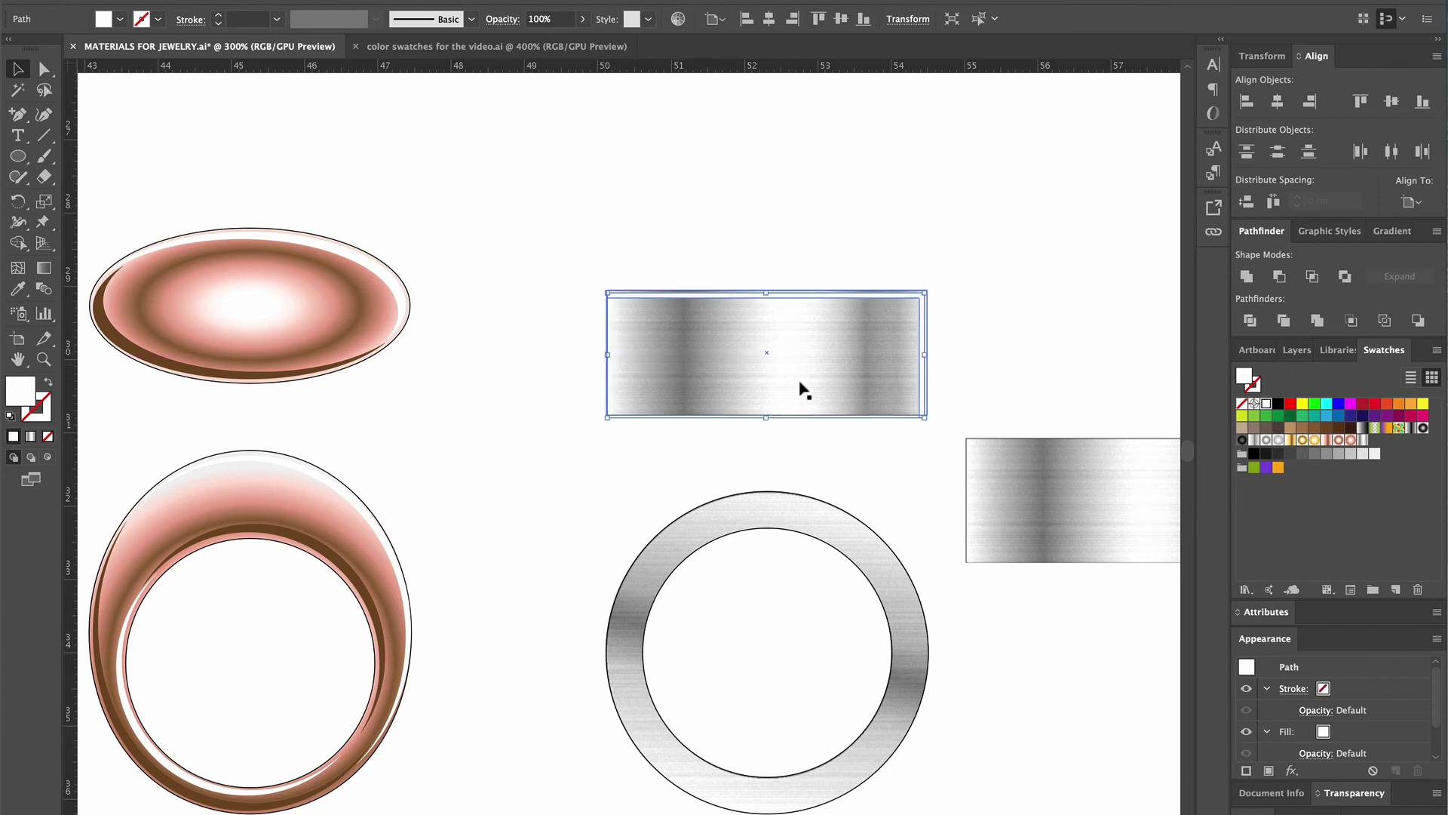
pyautogui.moveTo(766, 417); pyautogui.dragTo(766, 412)
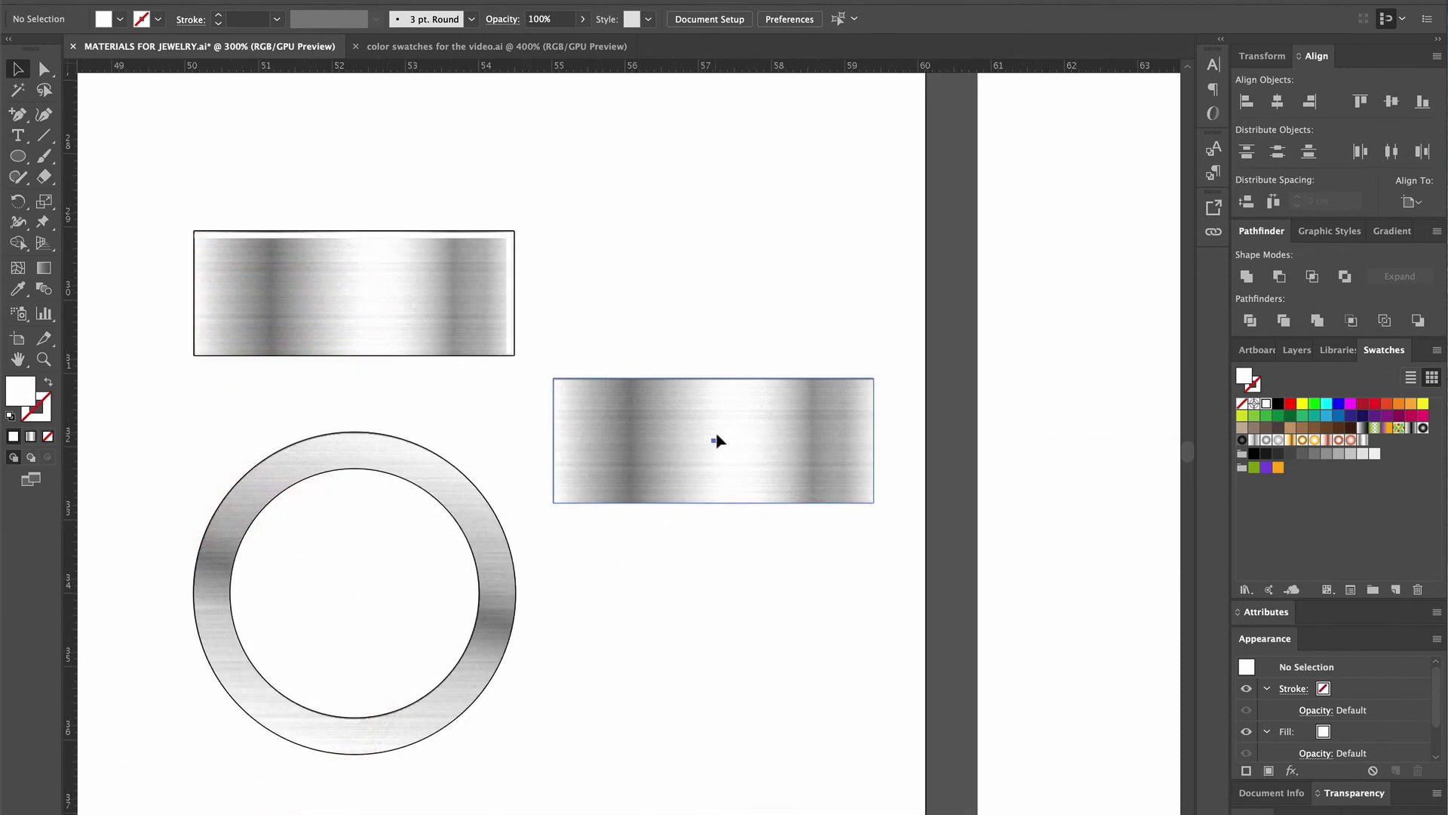
# Subtract two offset copies of the silver rectangle to leave a lower-left strip, filled with gray R=128 G=128 B=128 and no stroke
pyautogui.moveTo(718, 440); pyautogui.dragTo(749, 393)
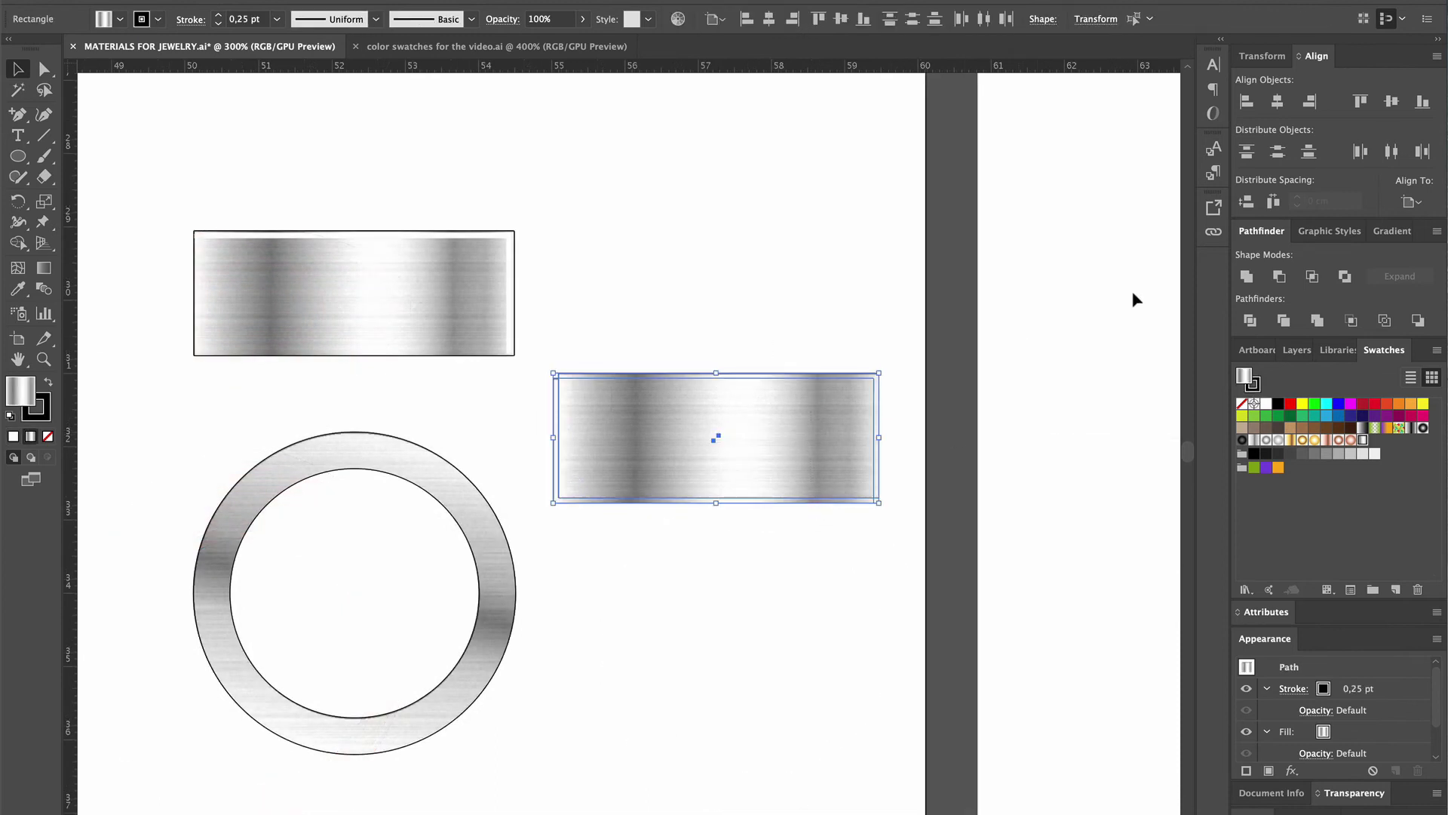
pyautogui.click(1281, 276)
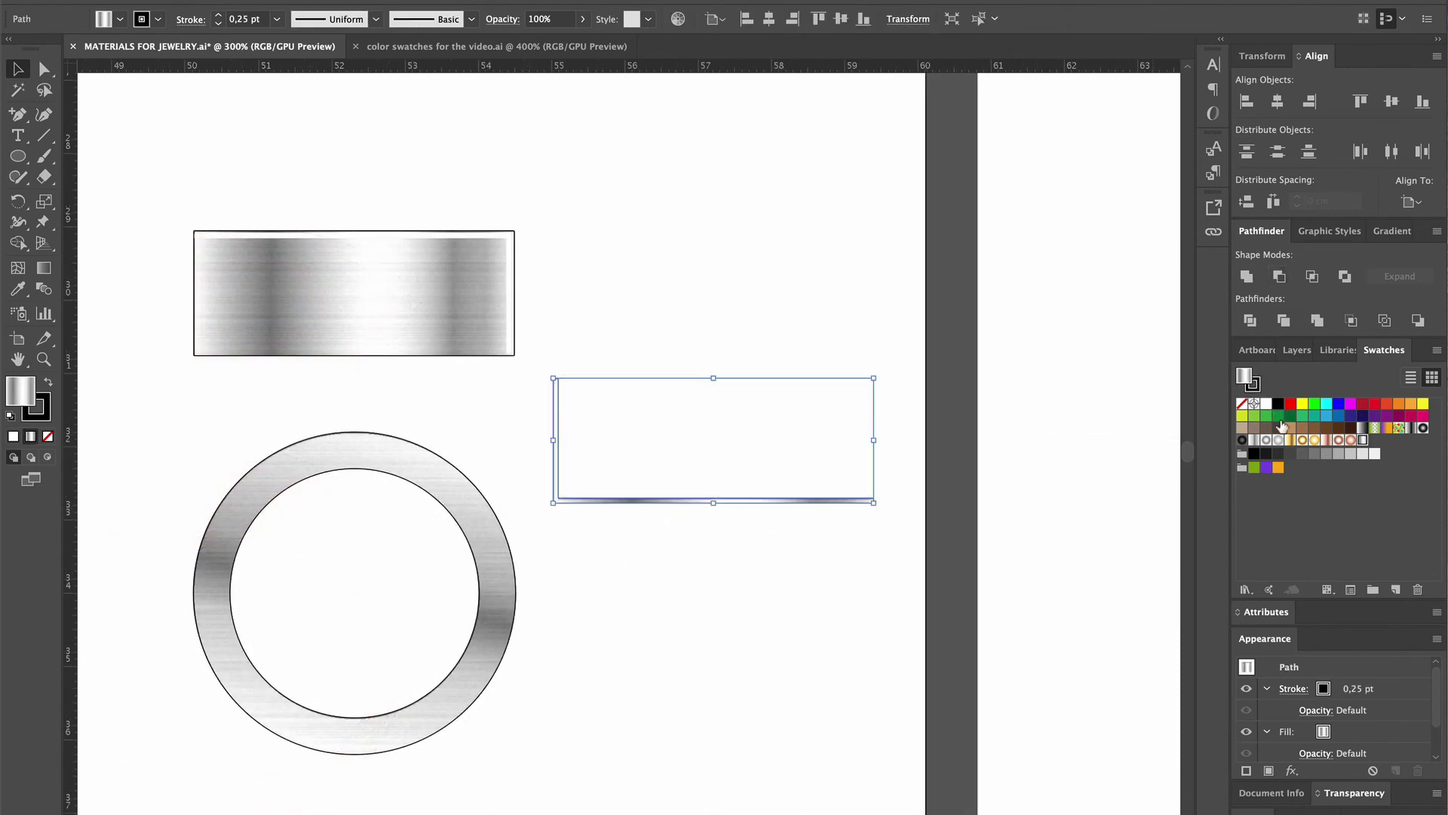
pyautogui.click(1312, 454)
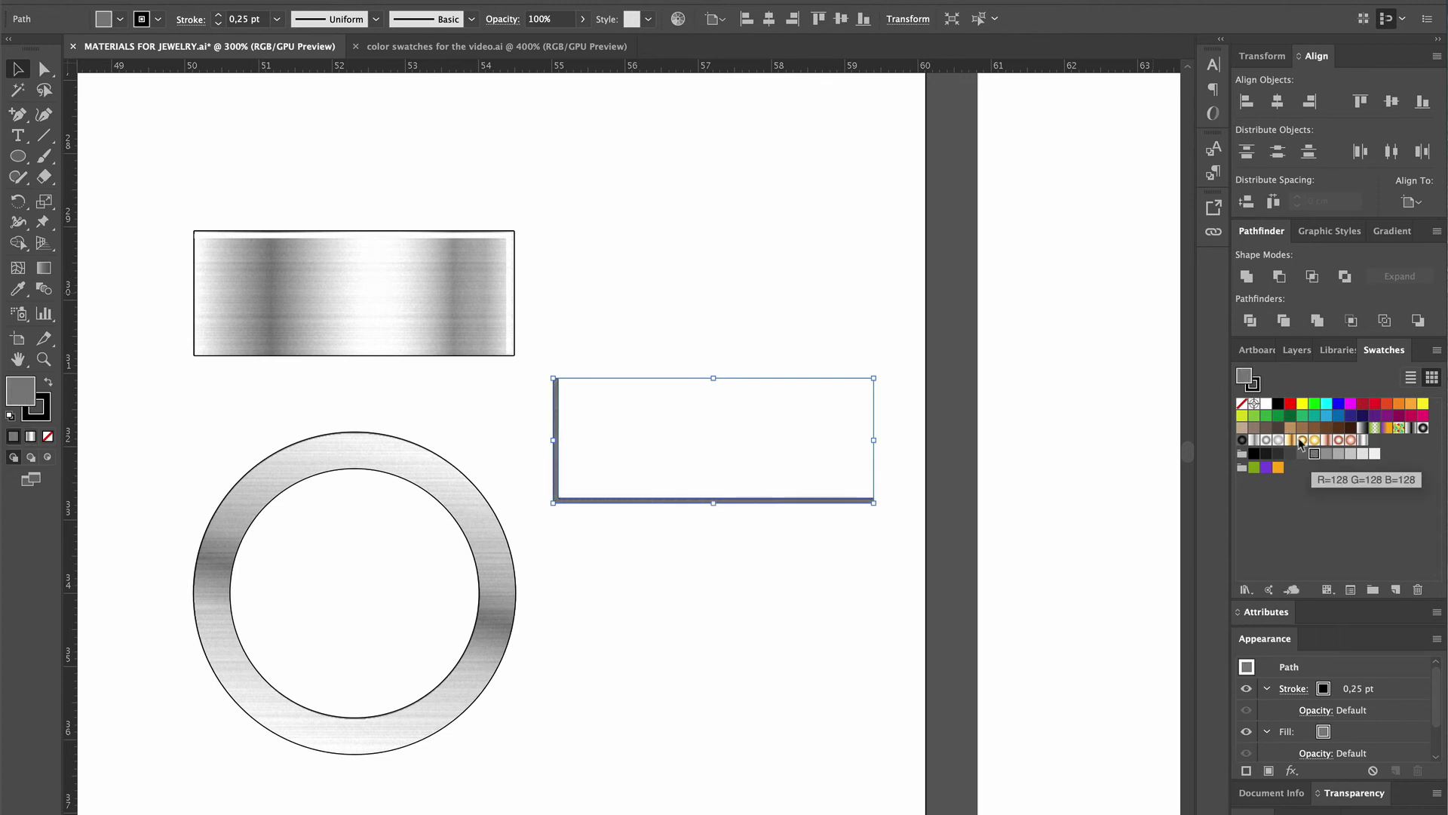
pyautogui.click(1253, 384)
pyautogui.click(1241, 403)
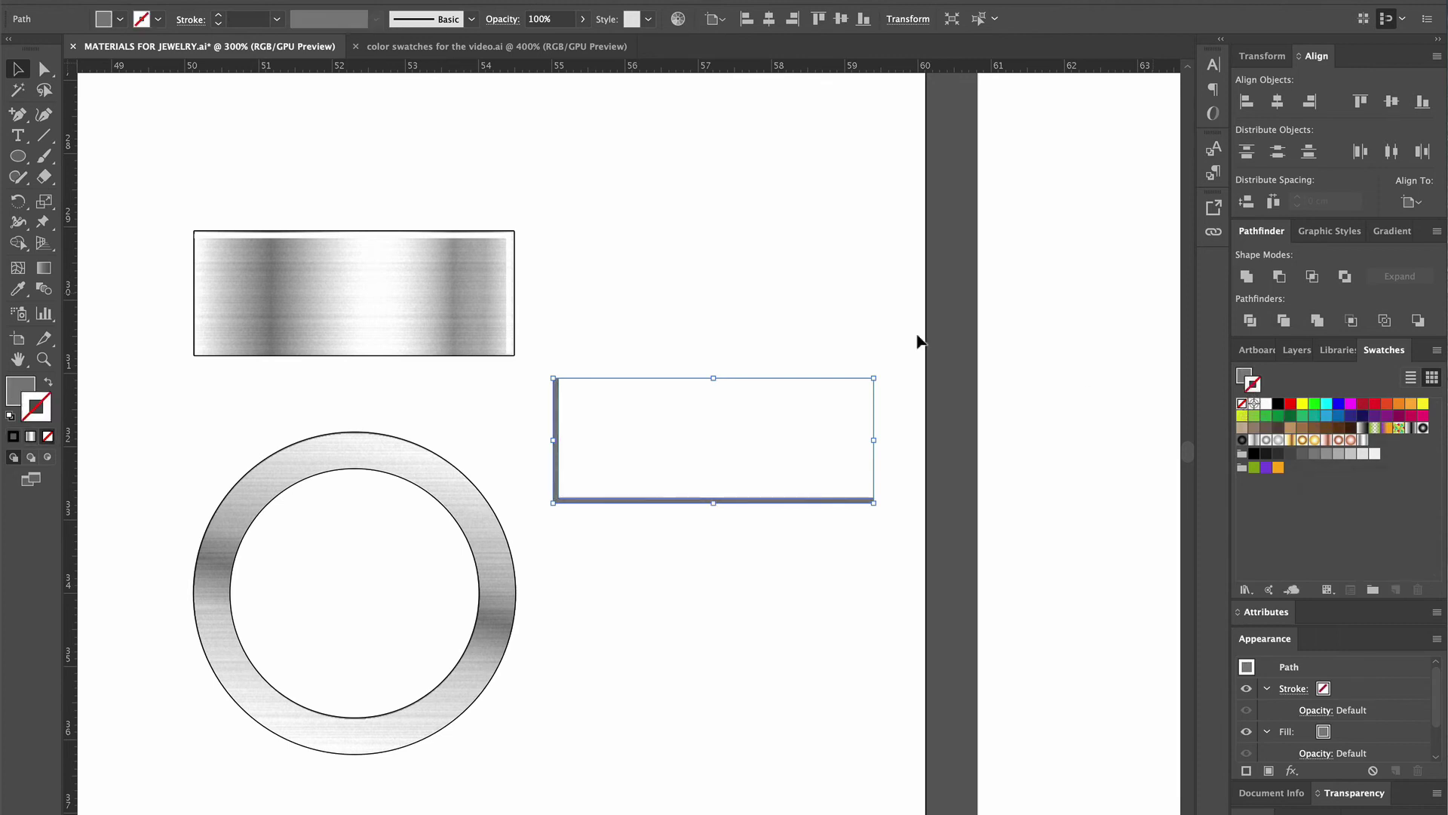
# Place the gray L-shaped strip on the silver ring's top view and resize it to fit inside the left and lower edges
pyautogui.moveTo(669, 505); pyautogui.dragTo(317, 355)
pyautogui.moveTo(522, 293); pyautogui.dragTo(513, 292)
pyautogui.moveTo(353, 231); pyautogui.dragTo(355, 238)
pyautogui.click(366, 181)
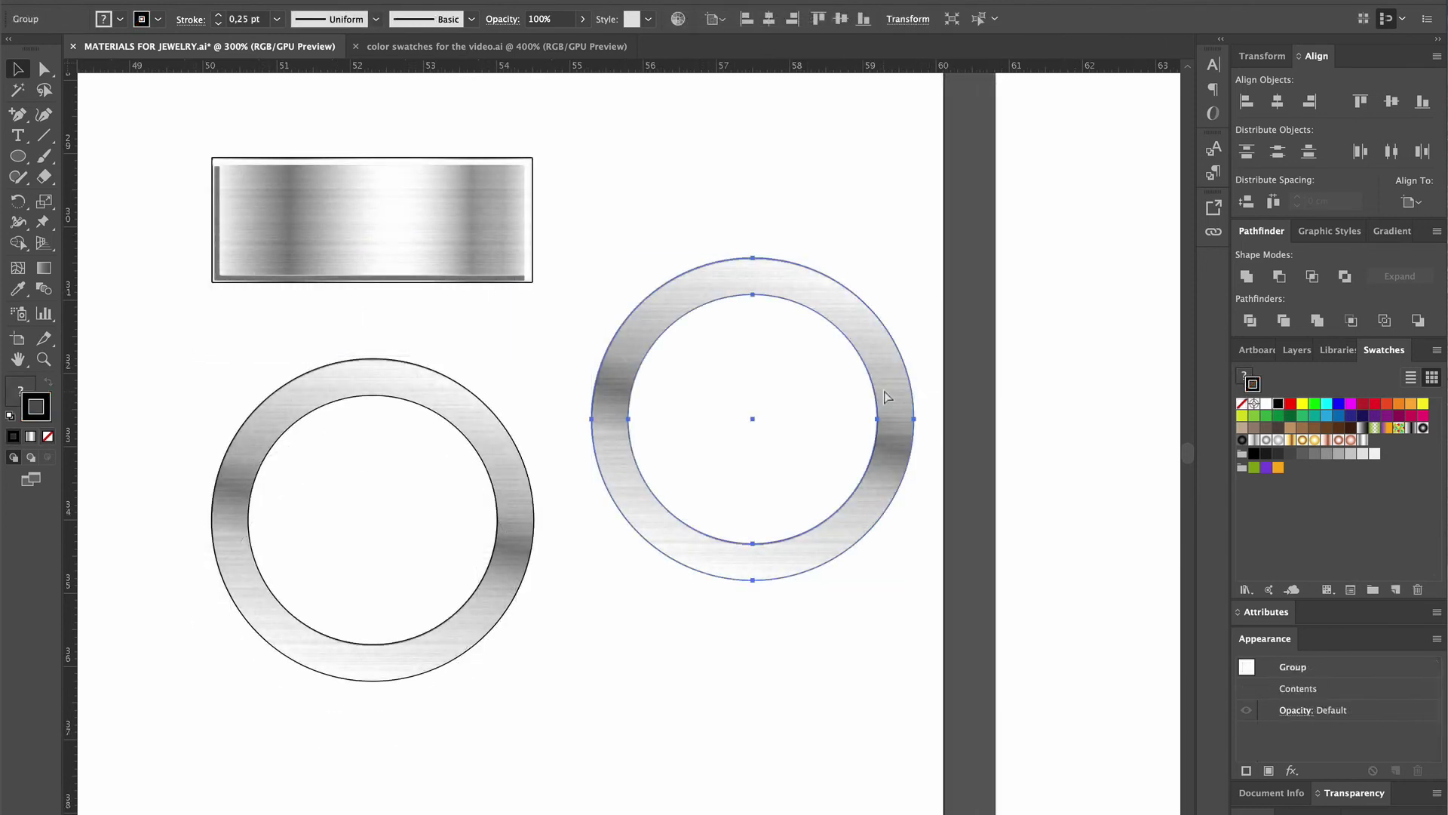
# Subtract two slightly offset copies of the silver front view to form crescents over the ring, keeping a spare copy below
pyautogui.moveTo(883, 349); pyautogui.dragTo(747, 698)
pyautogui.click(839, 546)
pyautogui.moveTo(894, 377); pyautogui.dragTo(533, 482)
pyautogui.click(1279, 276)
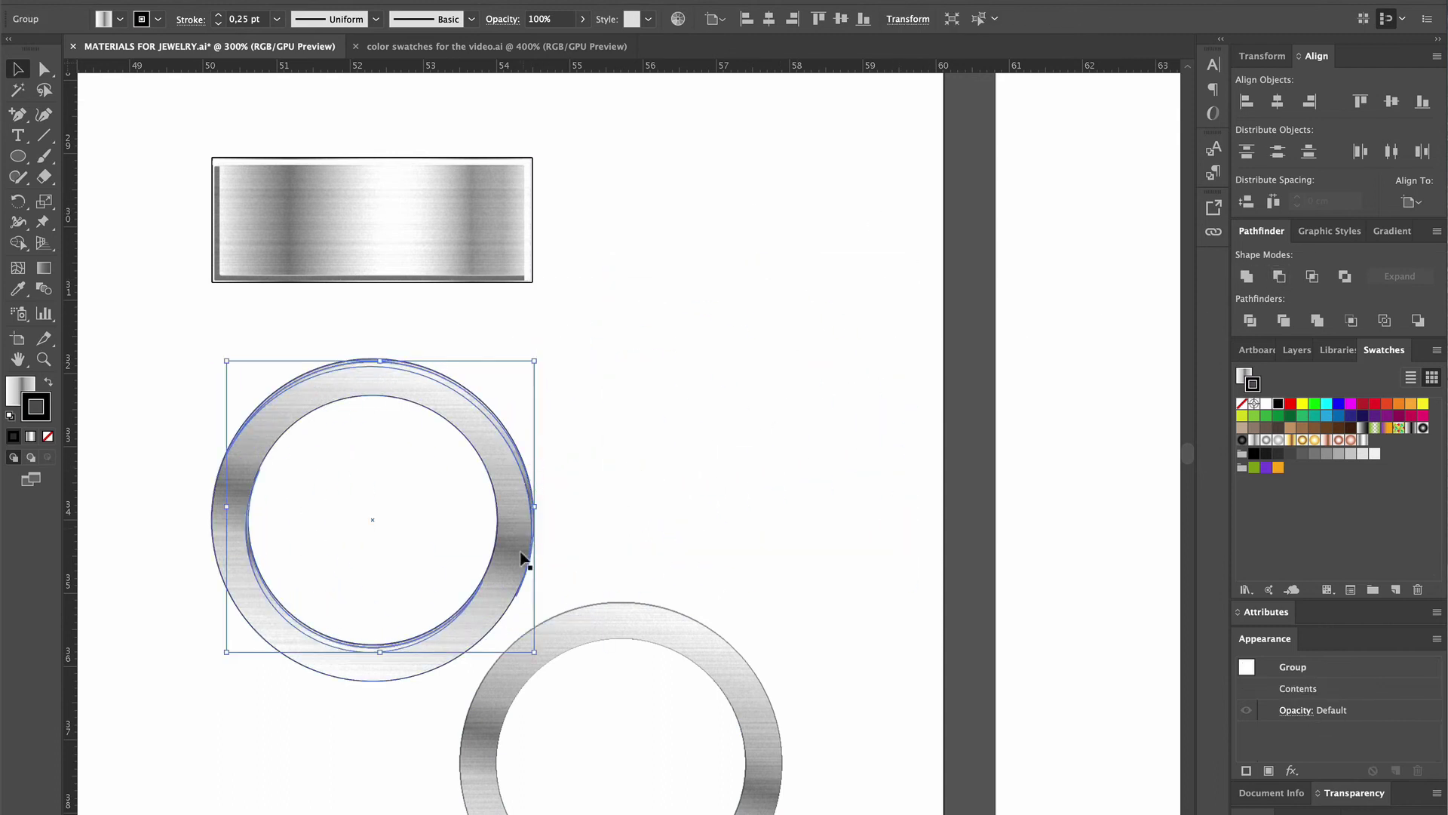
# Scale the crescents to fit inside the silver front view's outer outline and give them the top view highlight's white fill without stroke
pyautogui.moveTo(534, 652)
pyautogui.mouseDown()
pyautogui.moveTo(565, 663)
pyautogui.moveTo(531, 649)
pyautogui.mouseUp()
pyautogui.moveTo(227, 361); pyautogui.dragTo(231, 364)
pyautogui.press('i')
pyautogui.click(295, 164)
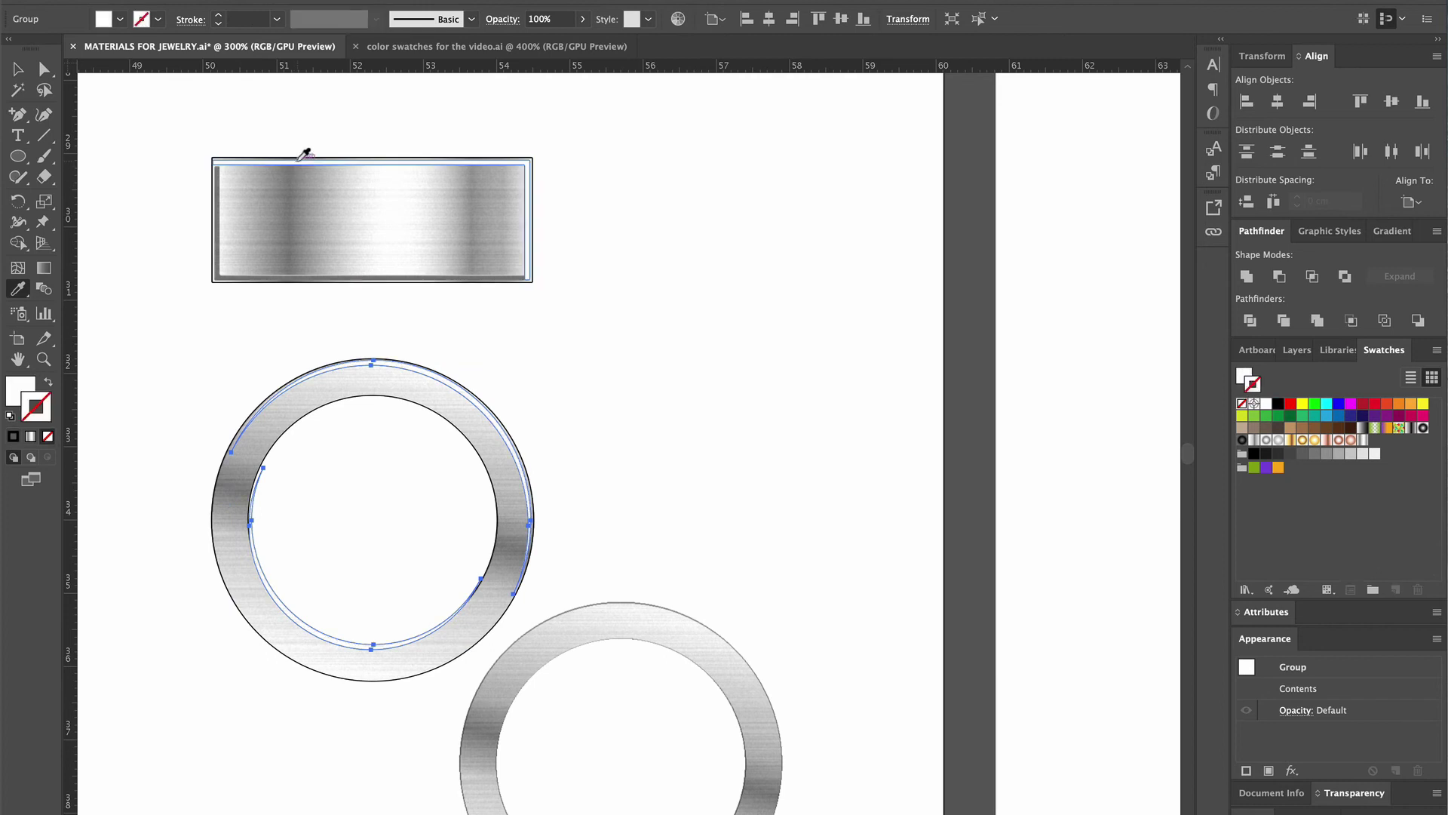
pyautogui.press('v')
pyautogui.click(660, 356)
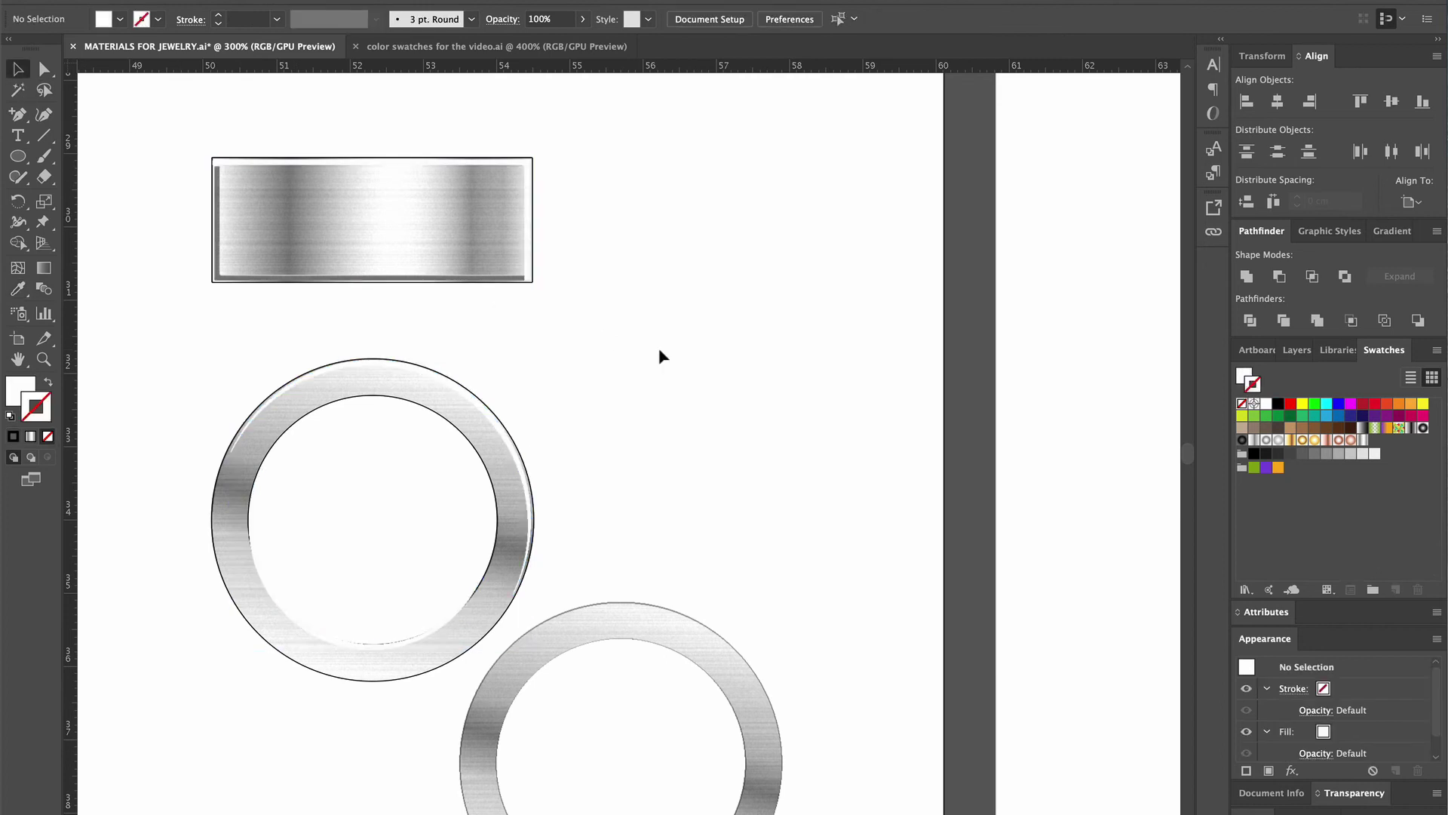
# Enlarge the inner white crescent slightly so it lies on the band along the silver ring's lower inner edge
pyautogui.click(533, 526)
pyautogui.click(581, 514)
pyautogui.click(324, 639)
pyautogui.moveTo(475, 559); pyautogui.dragTo(488, 559)
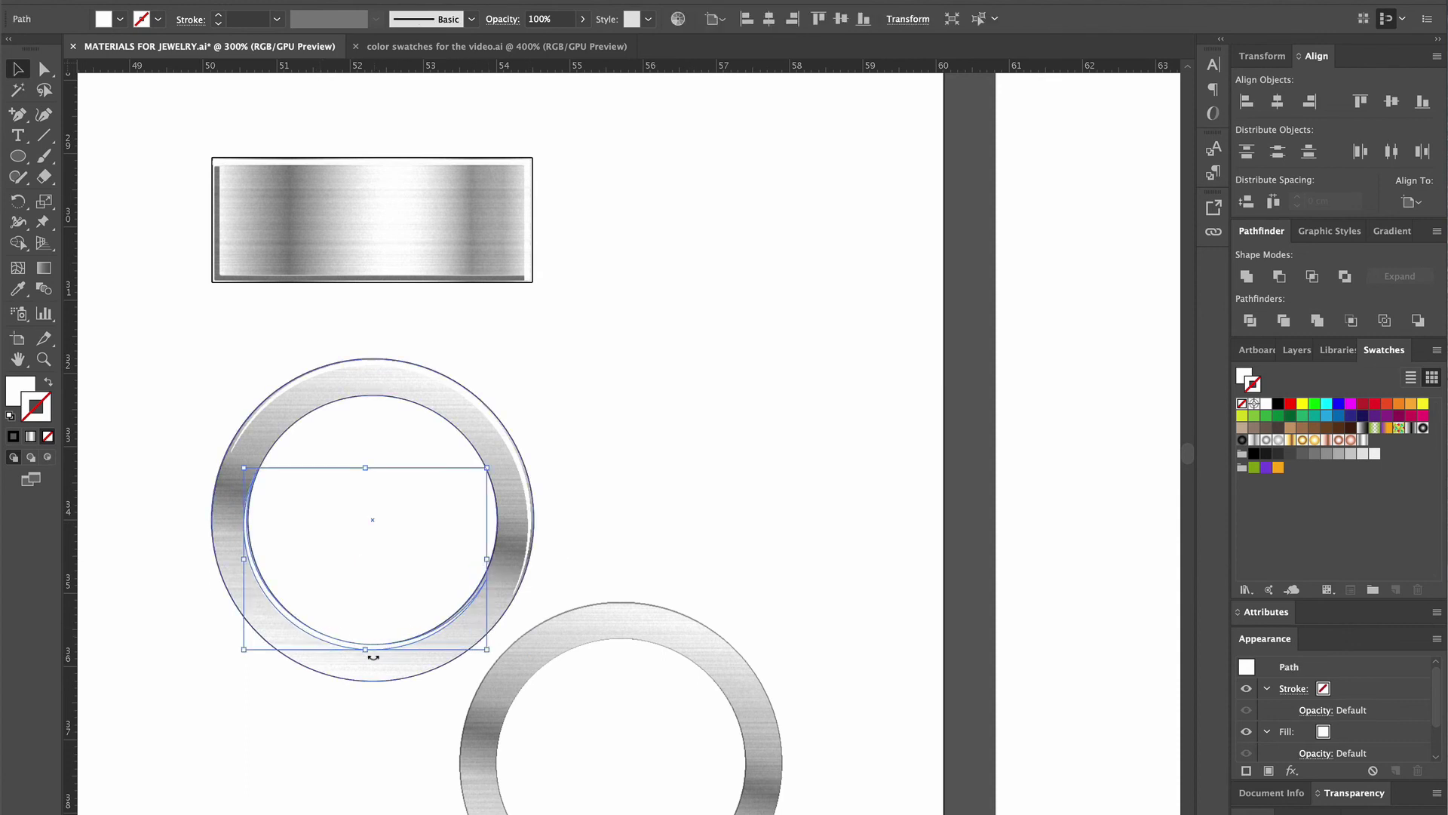
pyautogui.moveTo(365, 649); pyautogui.dragTo(362, 656)
pyautogui.click(709, 516)
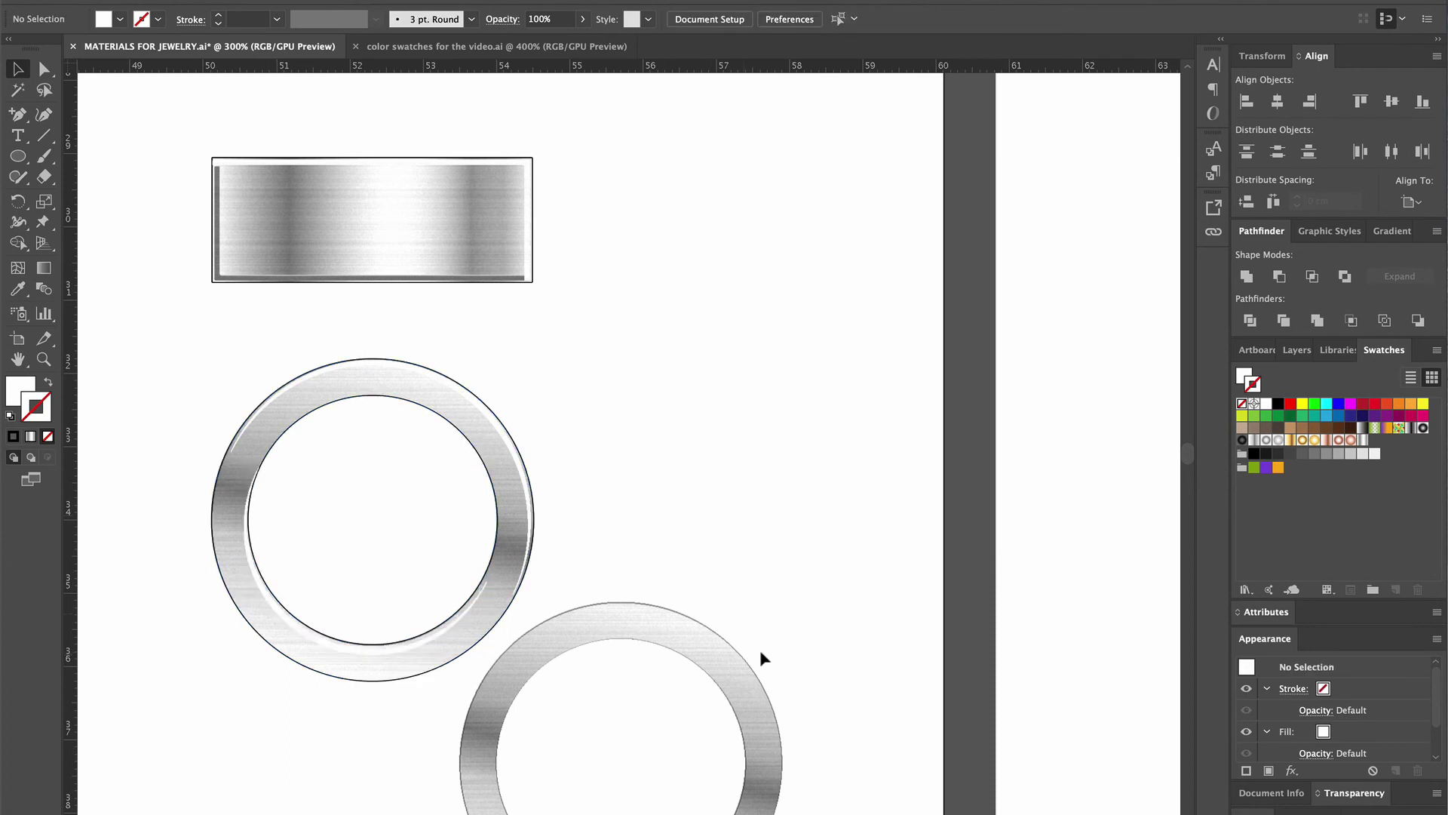
# Subtract two slightly offset copies of the silver front view to form crescents and give them the top view strip's gray fill
pyautogui.moveTo(752, 672); pyautogui.dragTo(900, 393)
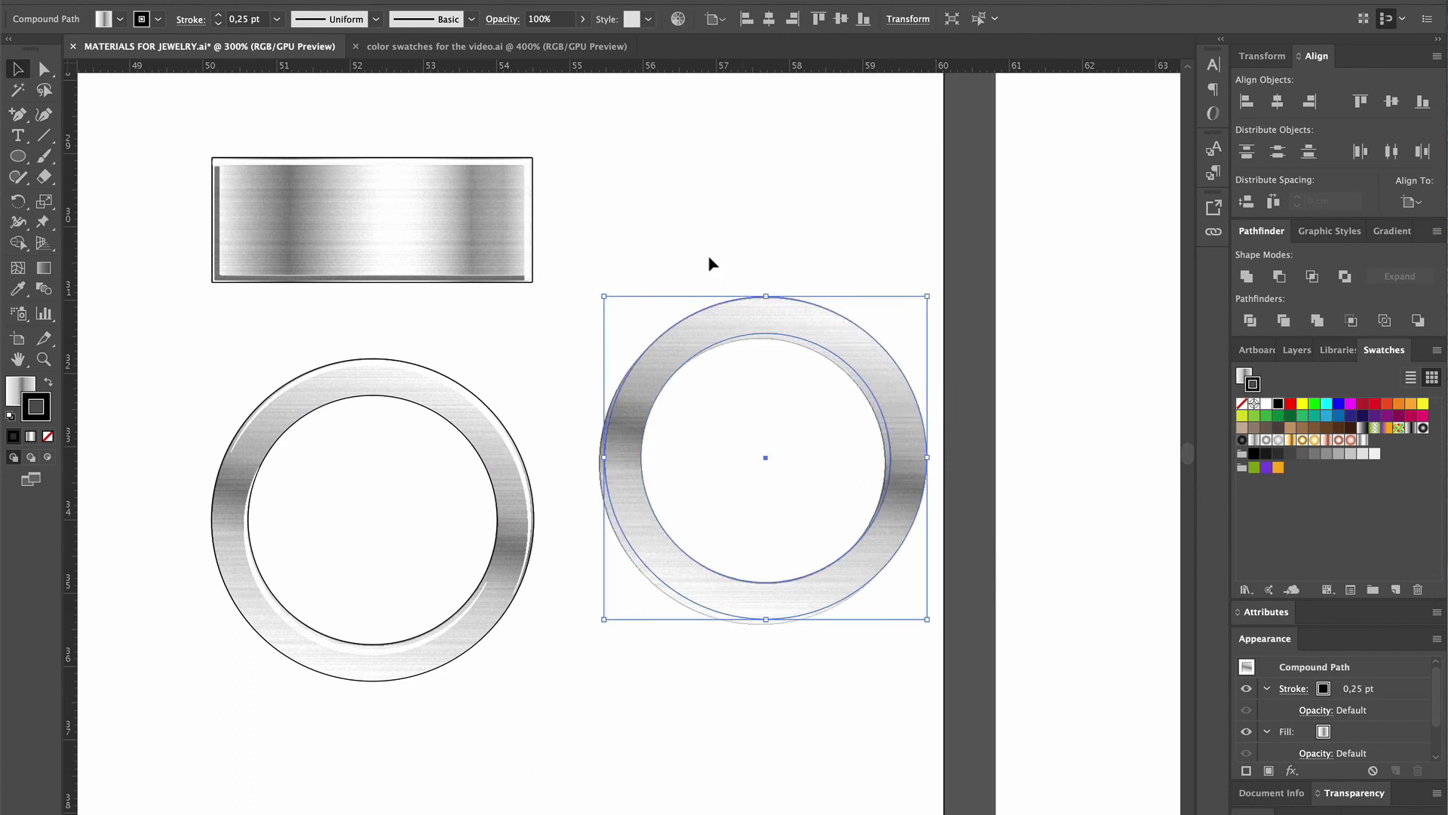
pyautogui.click(1280, 277)
pyautogui.click(19, 289)
pyautogui.click(218, 250)
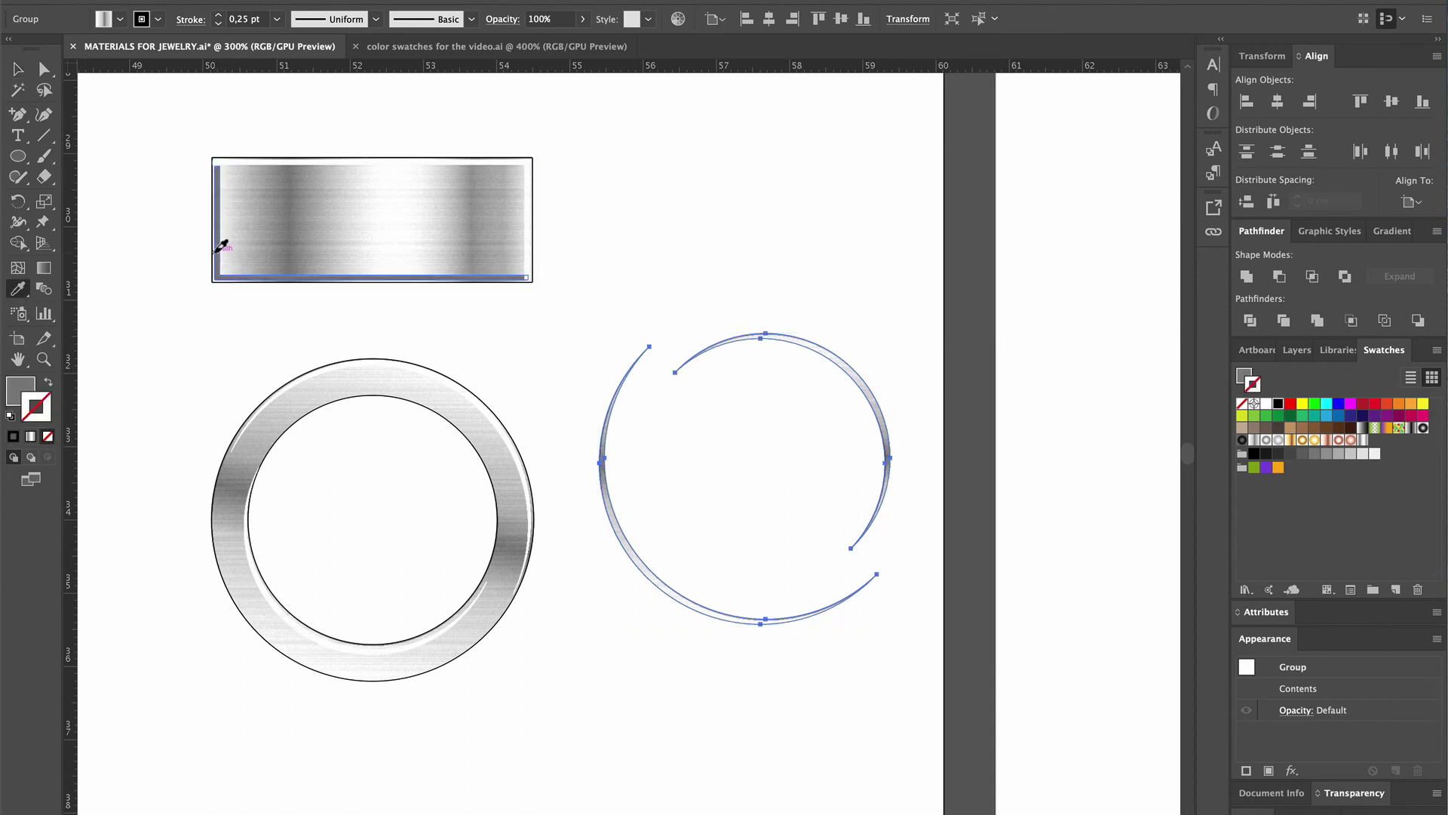
pyautogui.press('v')
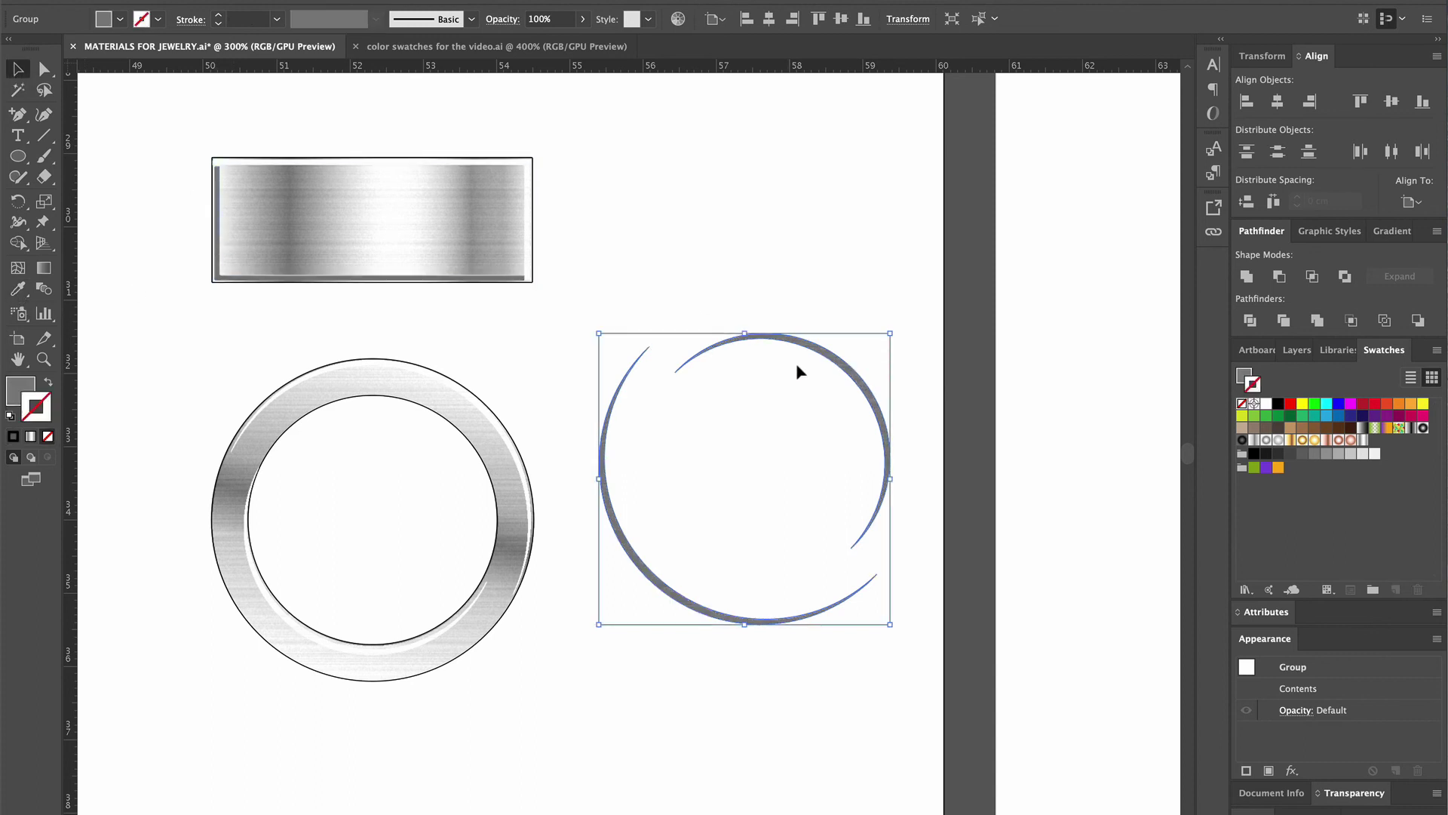
# Place the gray crescents on the silver front view and scale the outer one to about 3,7 by 3,7 cm inside the outline
pyautogui.moveTo(822, 351); pyautogui.dragTo(439, 413)
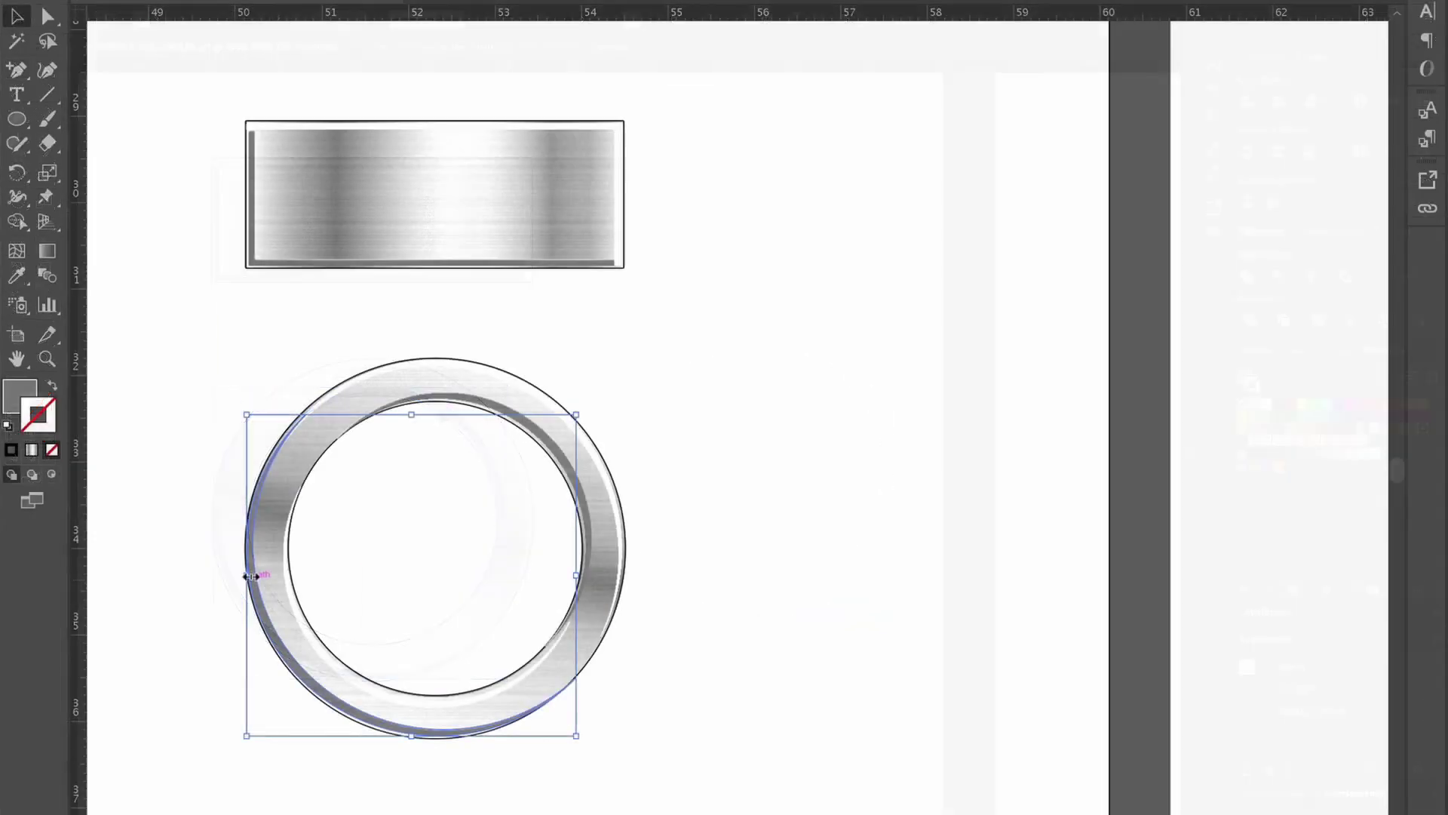
pyautogui.moveTo(251, 577); pyautogui.dragTo(252, 575)
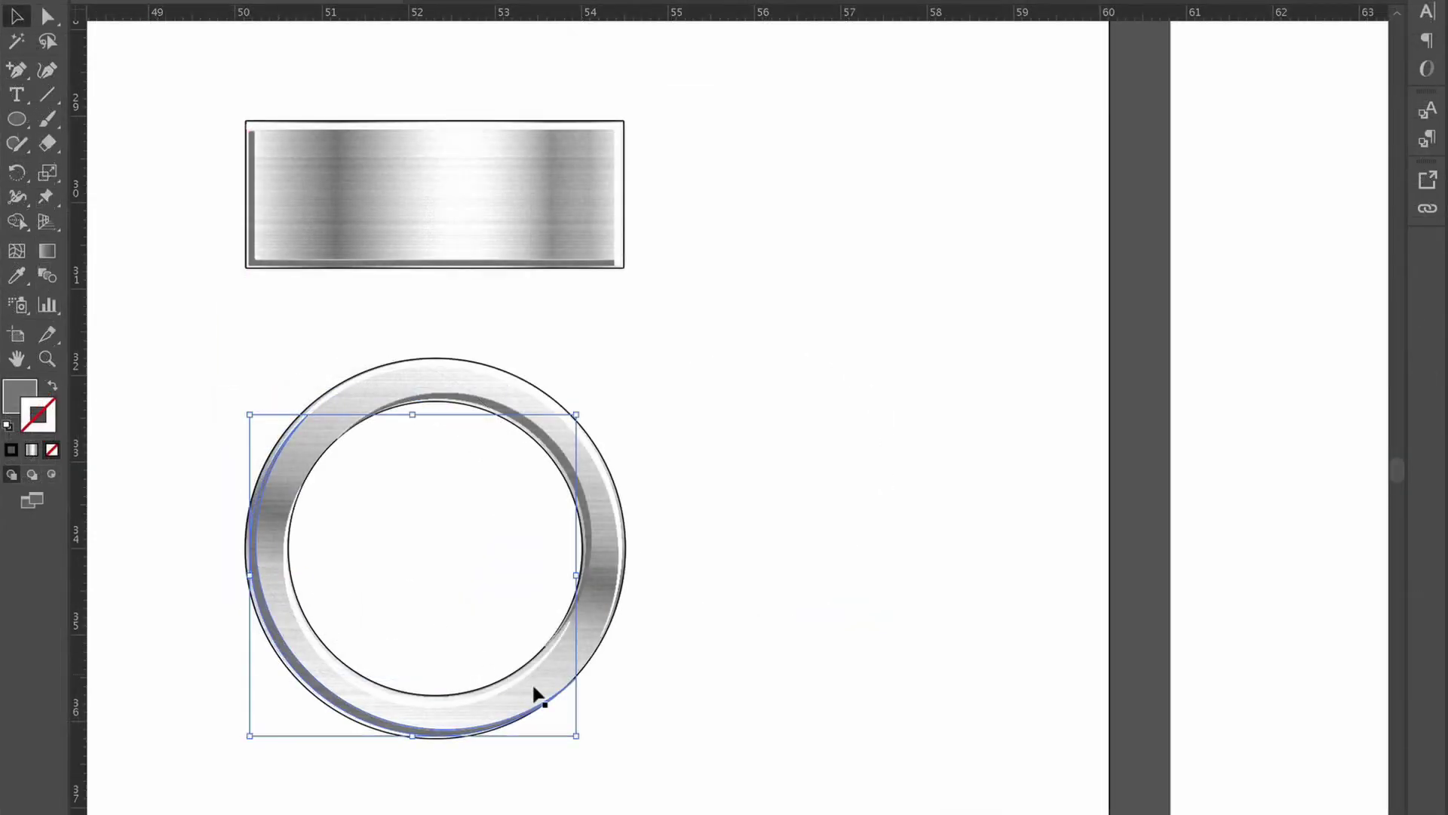
pyautogui.moveTo(578, 737); pyautogui.dragTo(568, 737)
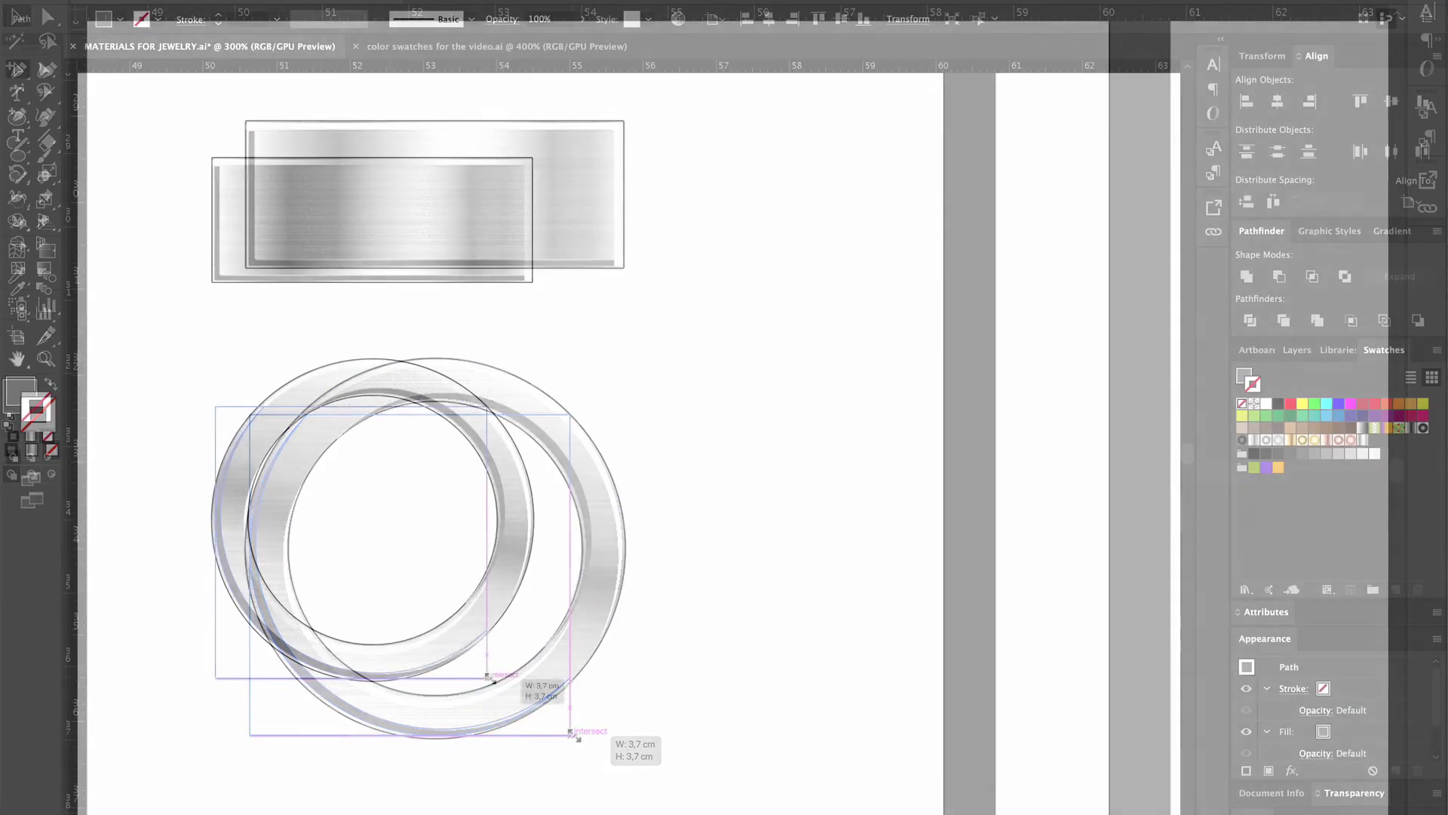
# Group the top and front views of each of the three rings separately
pyautogui.moveTo(168, 394); pyautogui.dragTo(420, 634)
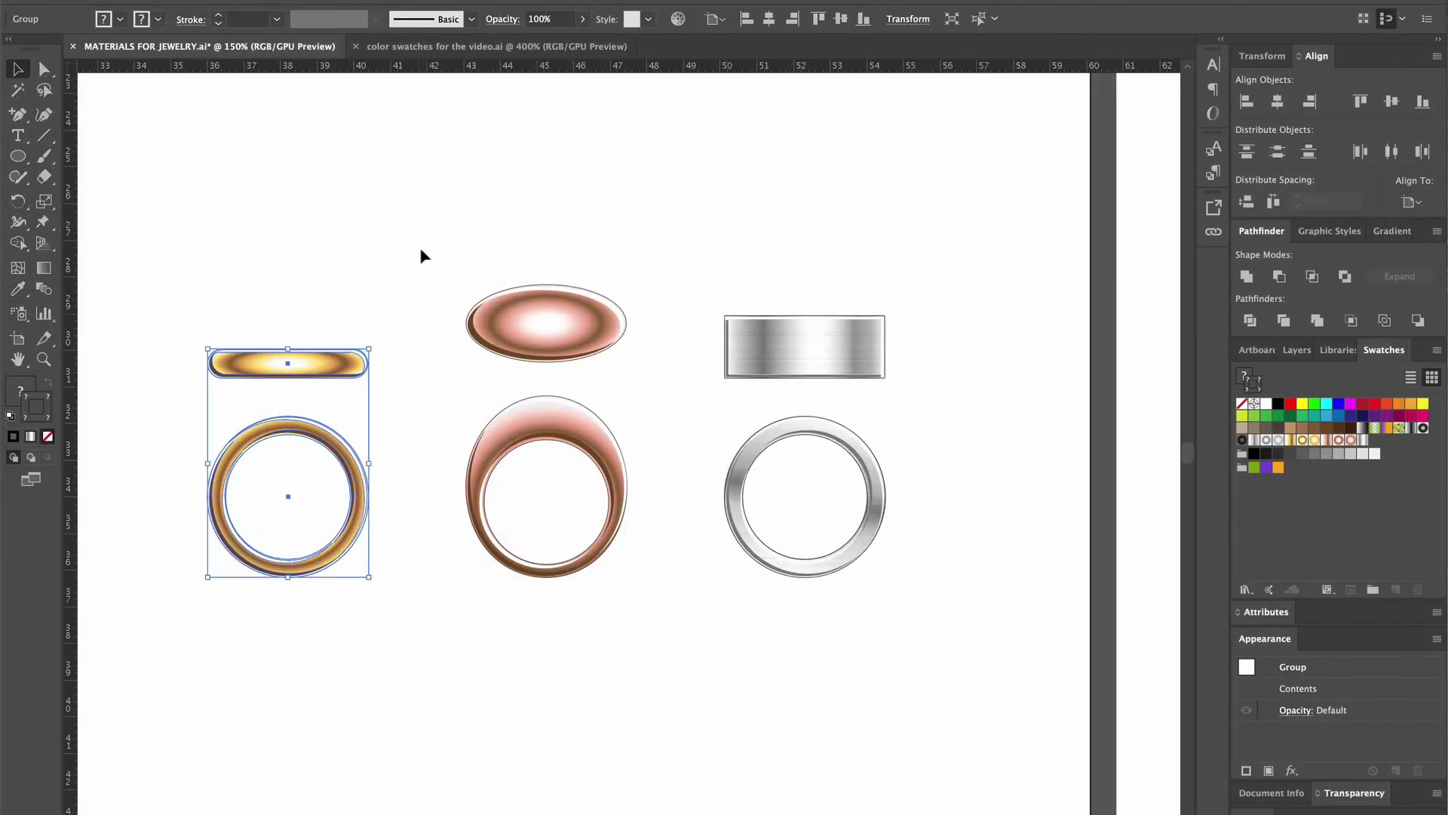
pyautogui.moveTo(420, 257); pyautogui.dragTo(688, 687)
pyautogui.moveTo(692, 268); pyautogui.dragTo(1016, 656)
pyautogui.click(1015, 658)
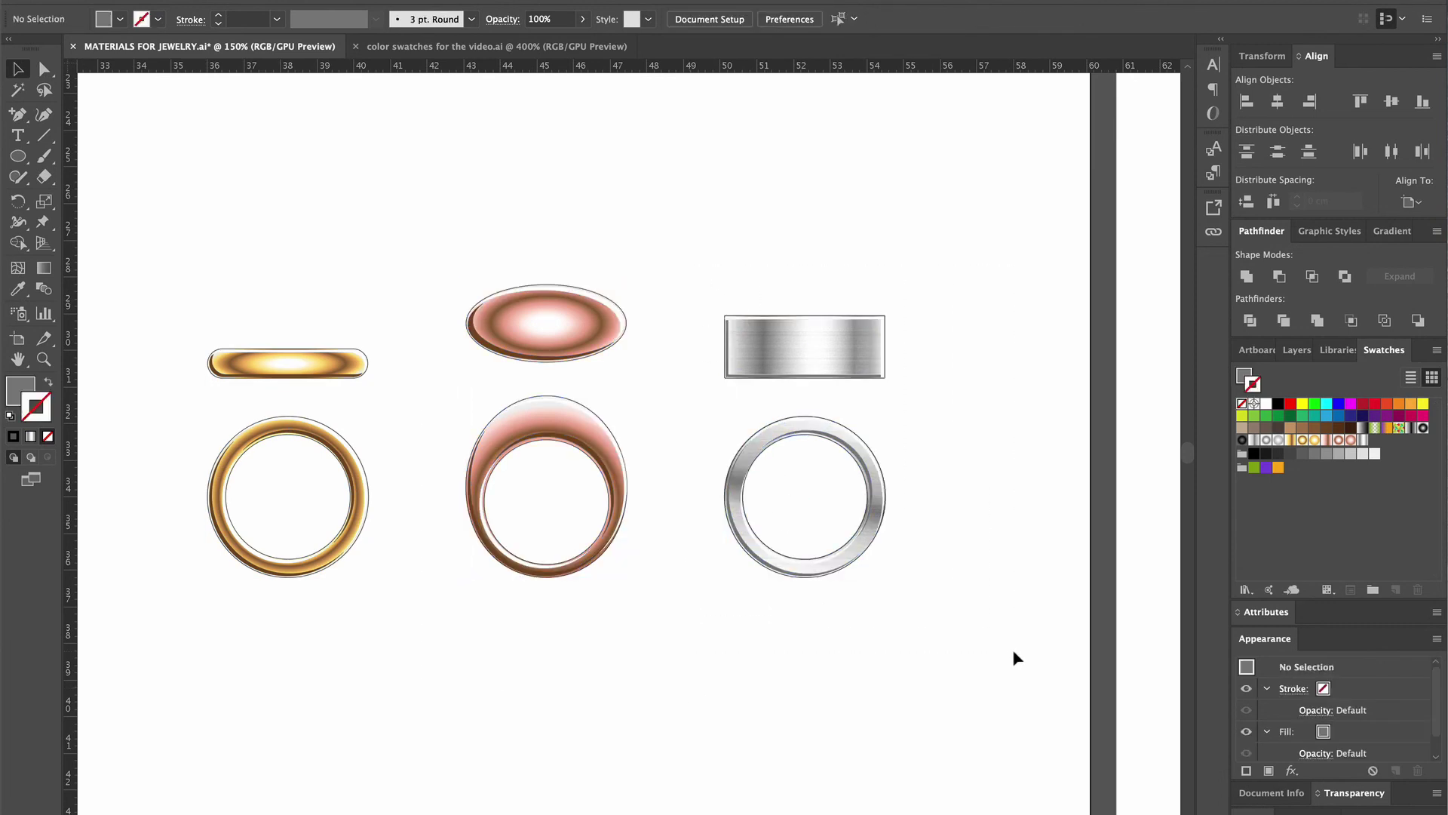
# Apply a Multiply drop shadow to all three rings with 75% opacity, X offset -0,13 cm, Y offset 0,13 cm and blur 0,1 cm
pyautogui.moveTo(181, 203); pyautogui.dragTo(1023, 713)
pyautogui.click(378, 9)
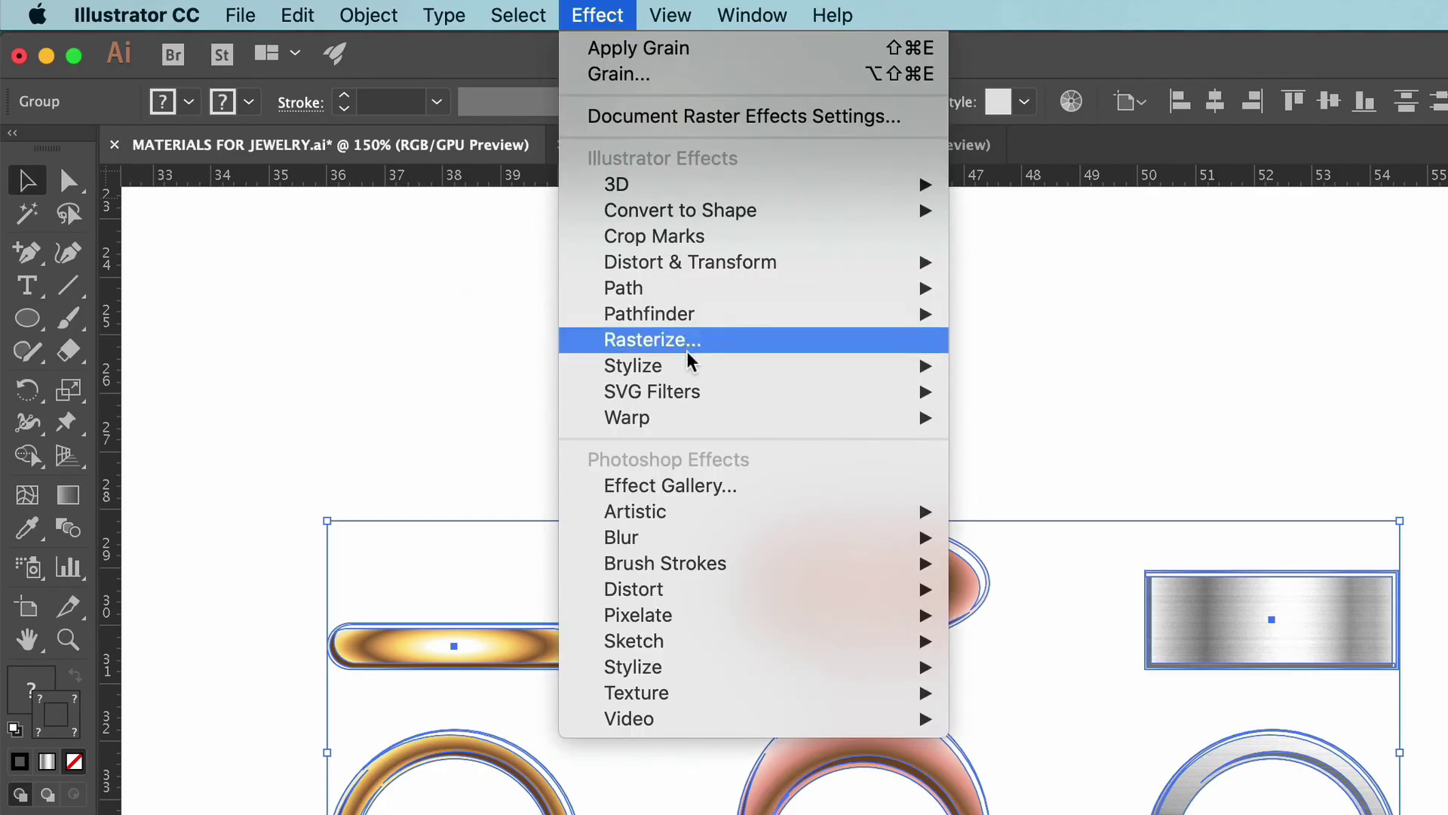
pyautogui.moveTo(692, 364)
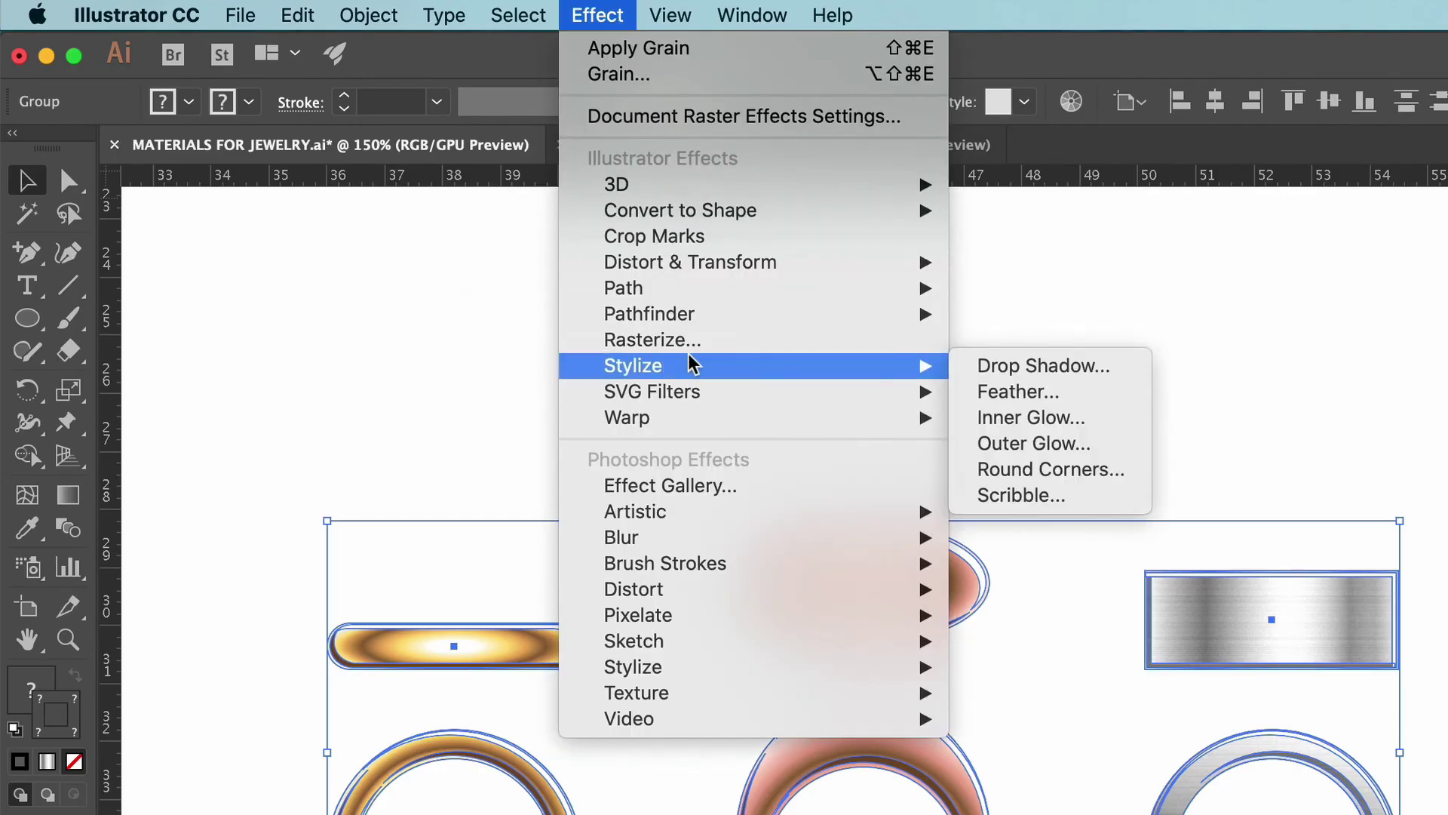
pyautogui.click(997, 365)
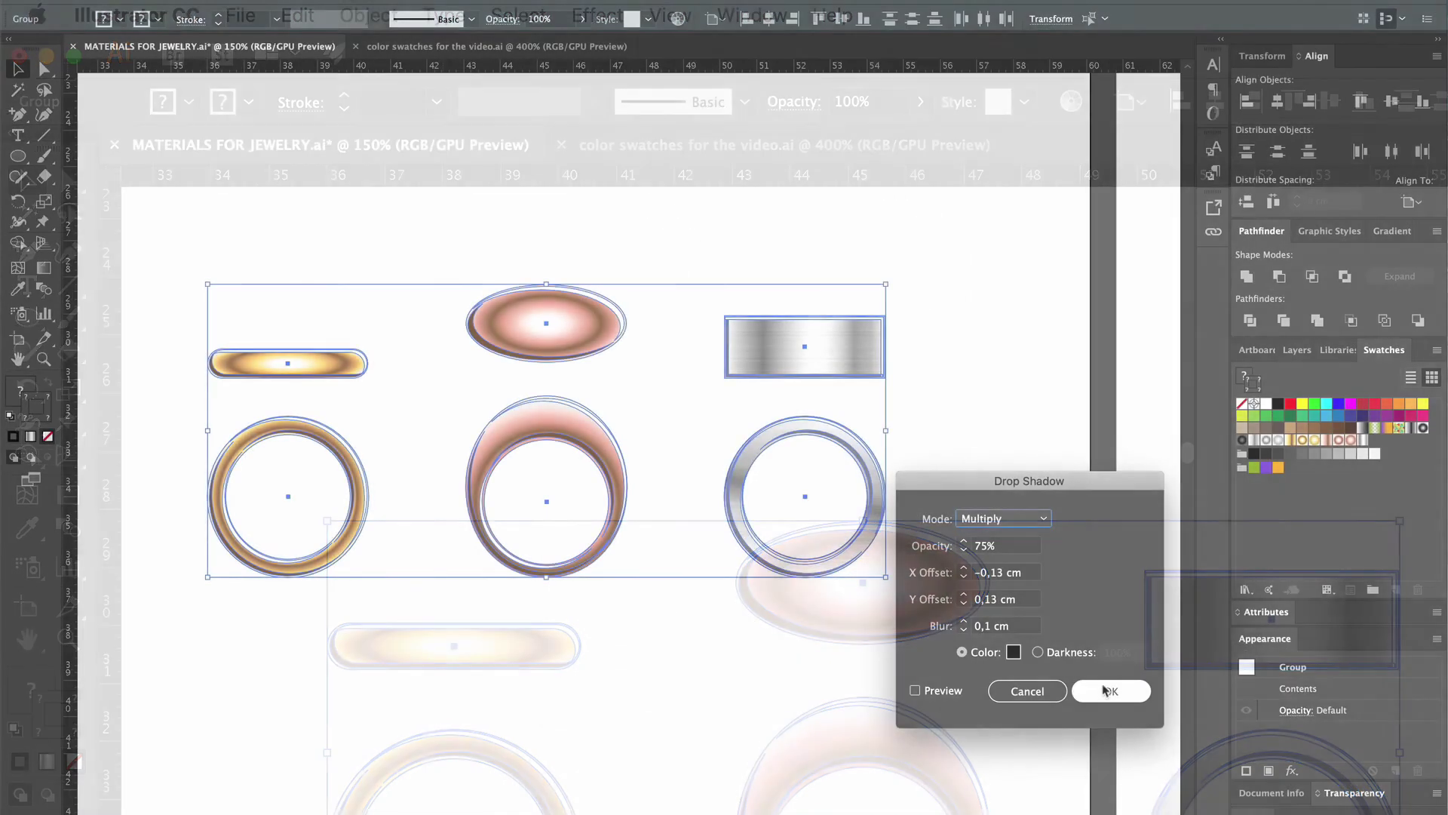
pyautogui.click(1105, 689)
pyautogui.click(985, 729)
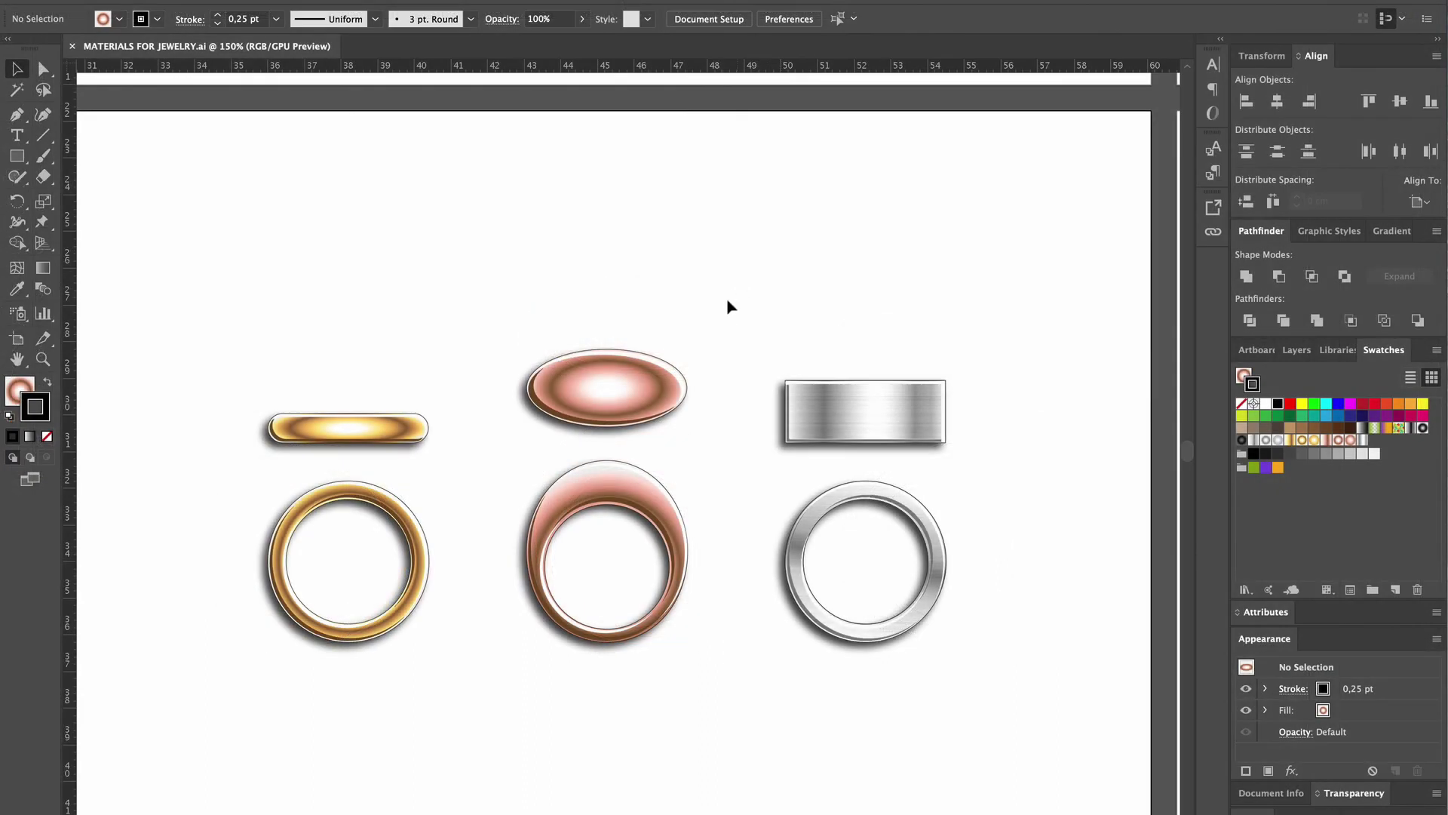
# Remove the drop shadow from the rose gold ring and ungroup its views
pyautogui.click(656, 387)
pyautogui.hotkey('ctrl', 'z')
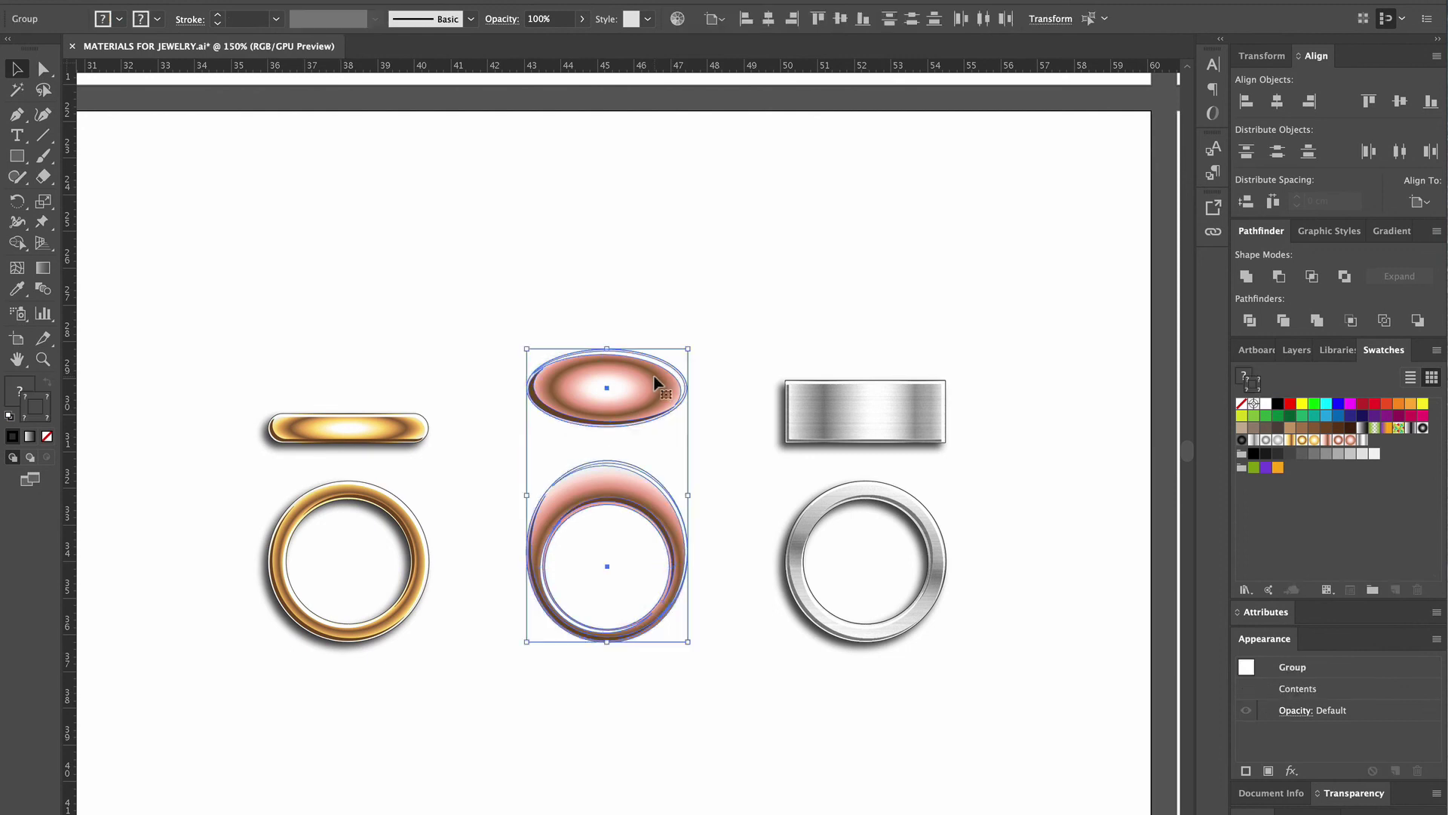
pyautogui.hotkey('ctrl', 'shift', 'g')
pyautogui.click(754, 304)
# Delete the white highlights and brown shadow shapes from the rose gold ring's top and front views
pyautogui.click(668, 381)
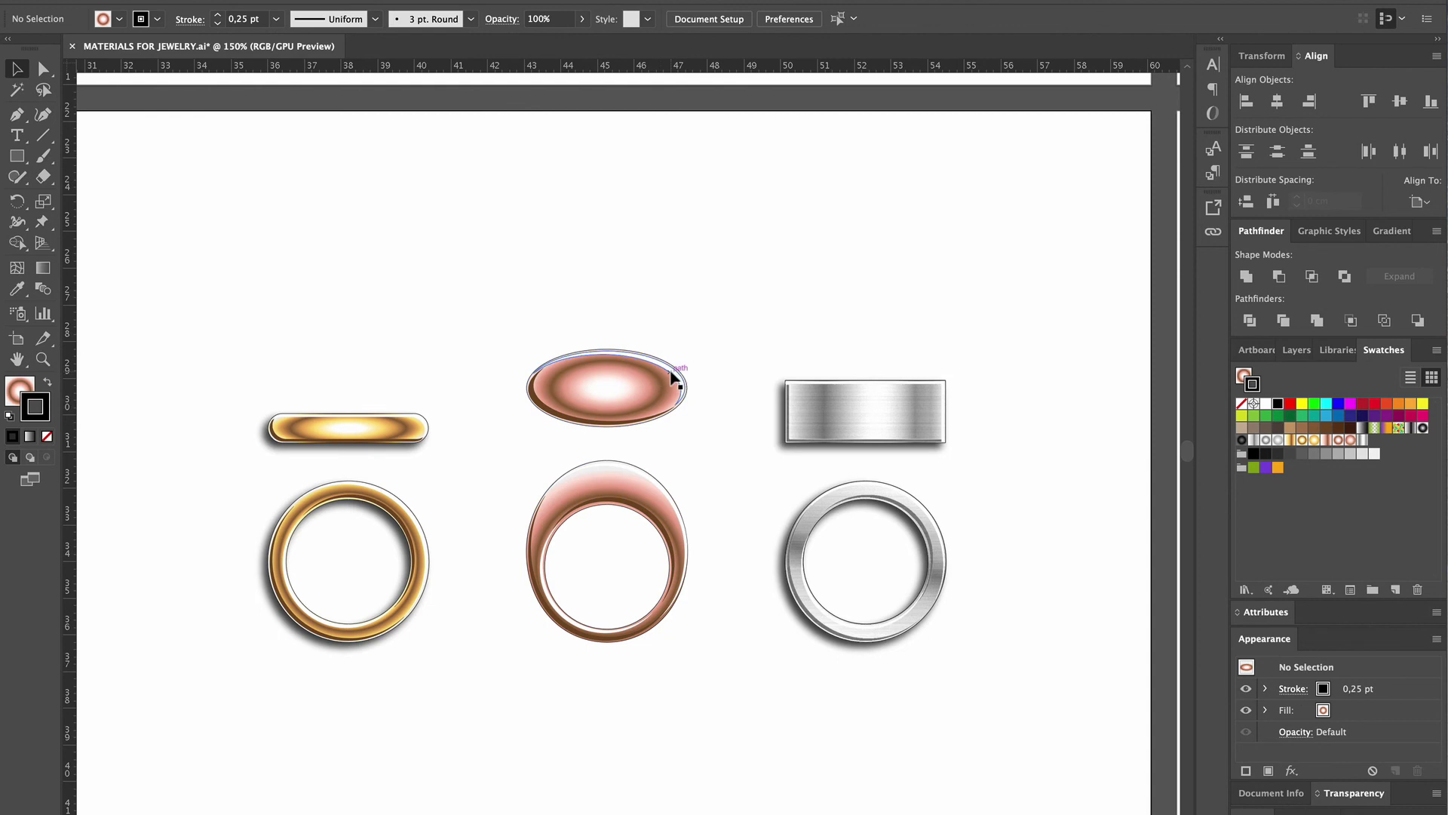
pyautogui.press('Delete')
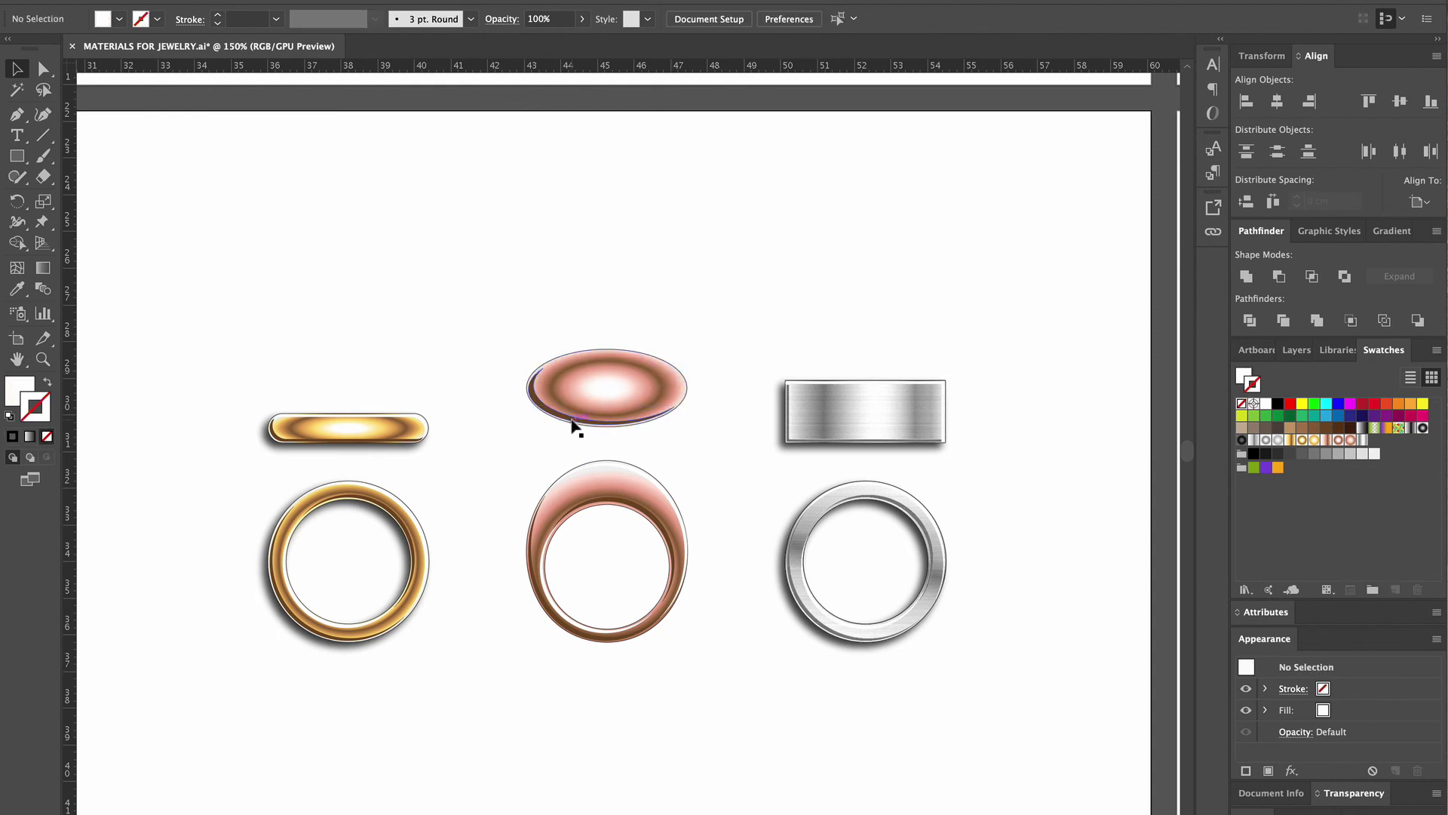
pyautogui.click(577, 421)
pyautogui.click(628, 504)
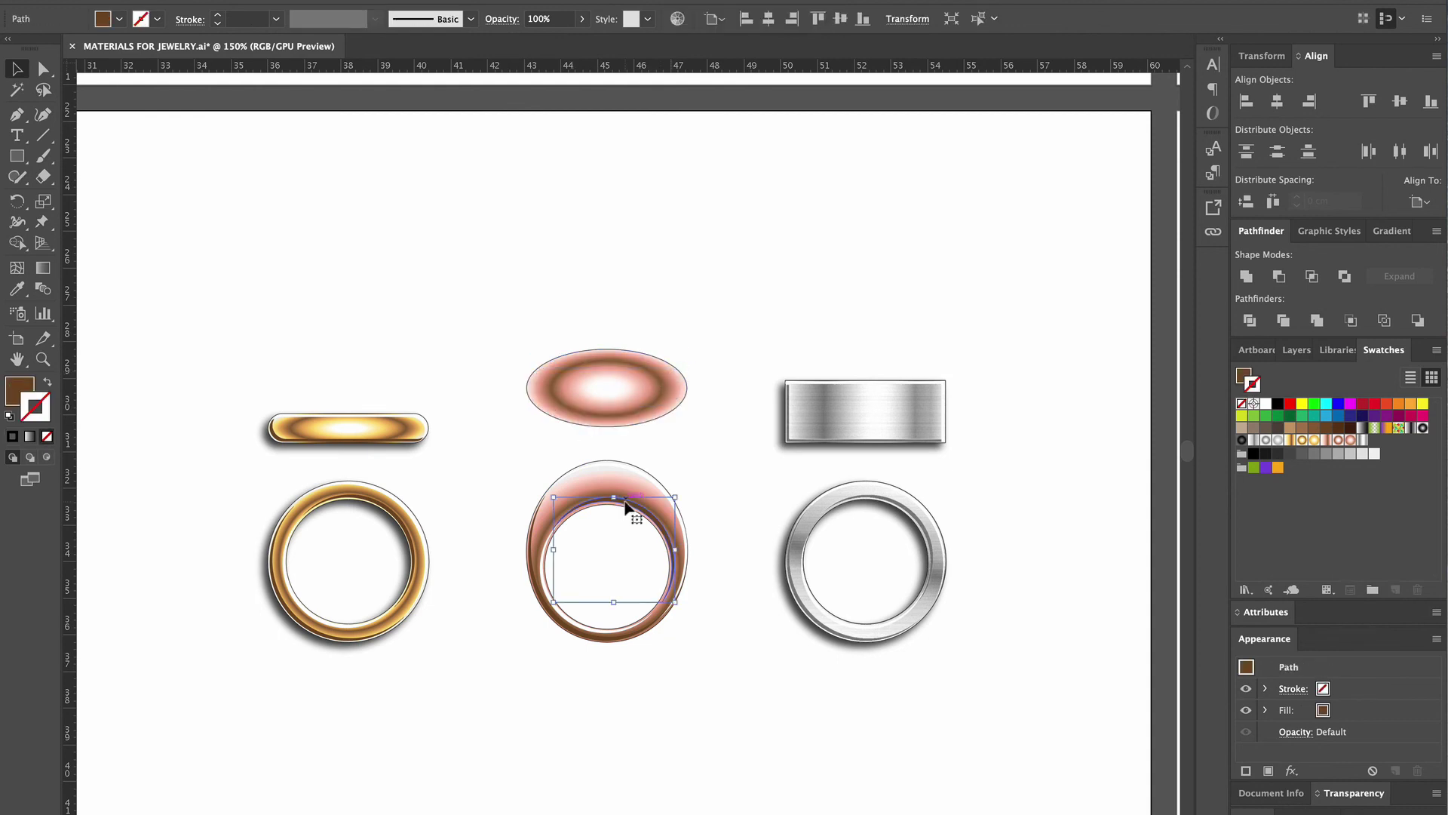
pyautogui.click(653, 485)
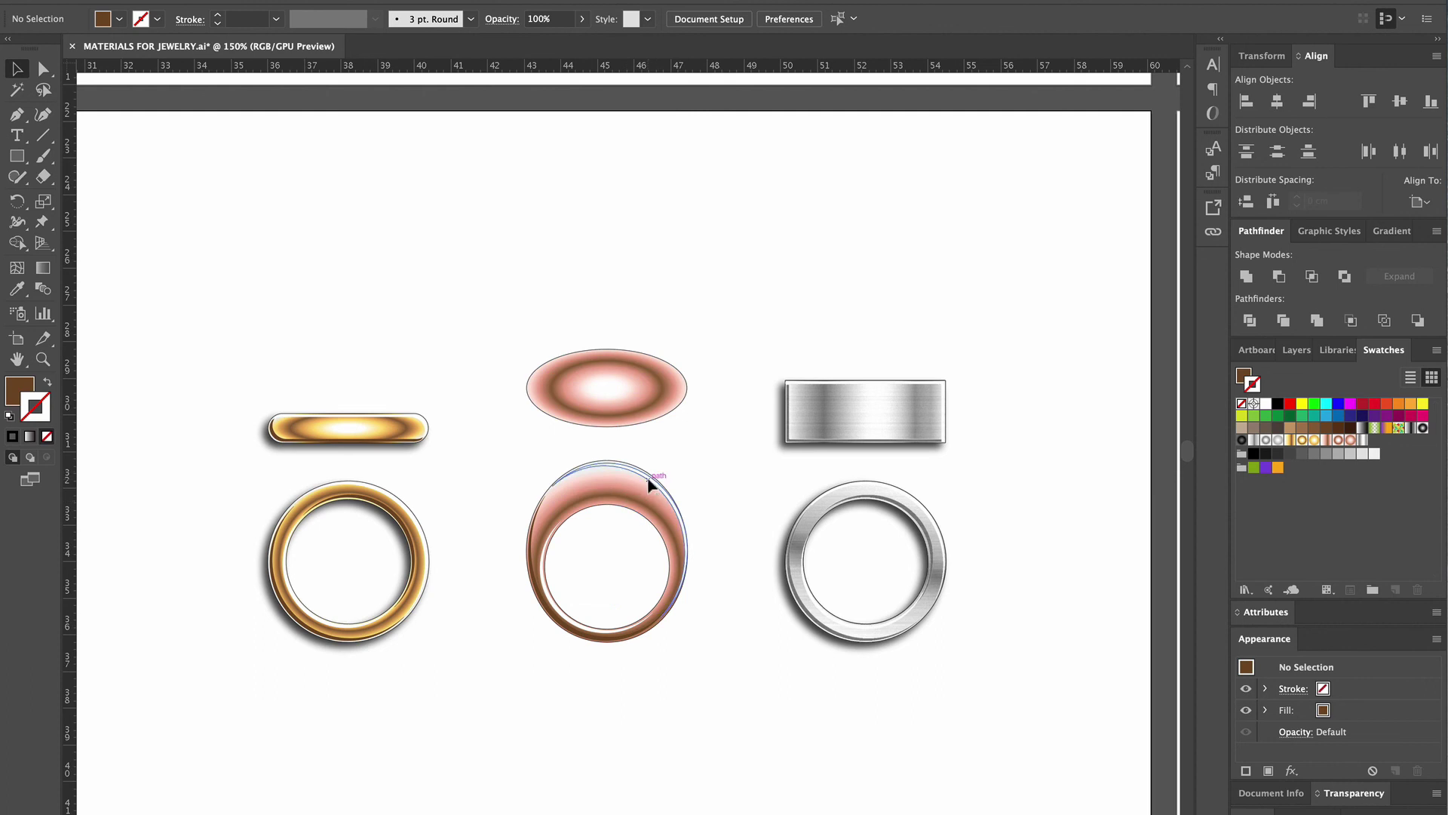
pyautogui.keyDown('shift'); pyautogui.click(653, 485); pyautogui.keyUp('shift')
pyautogui.click(588, 601)
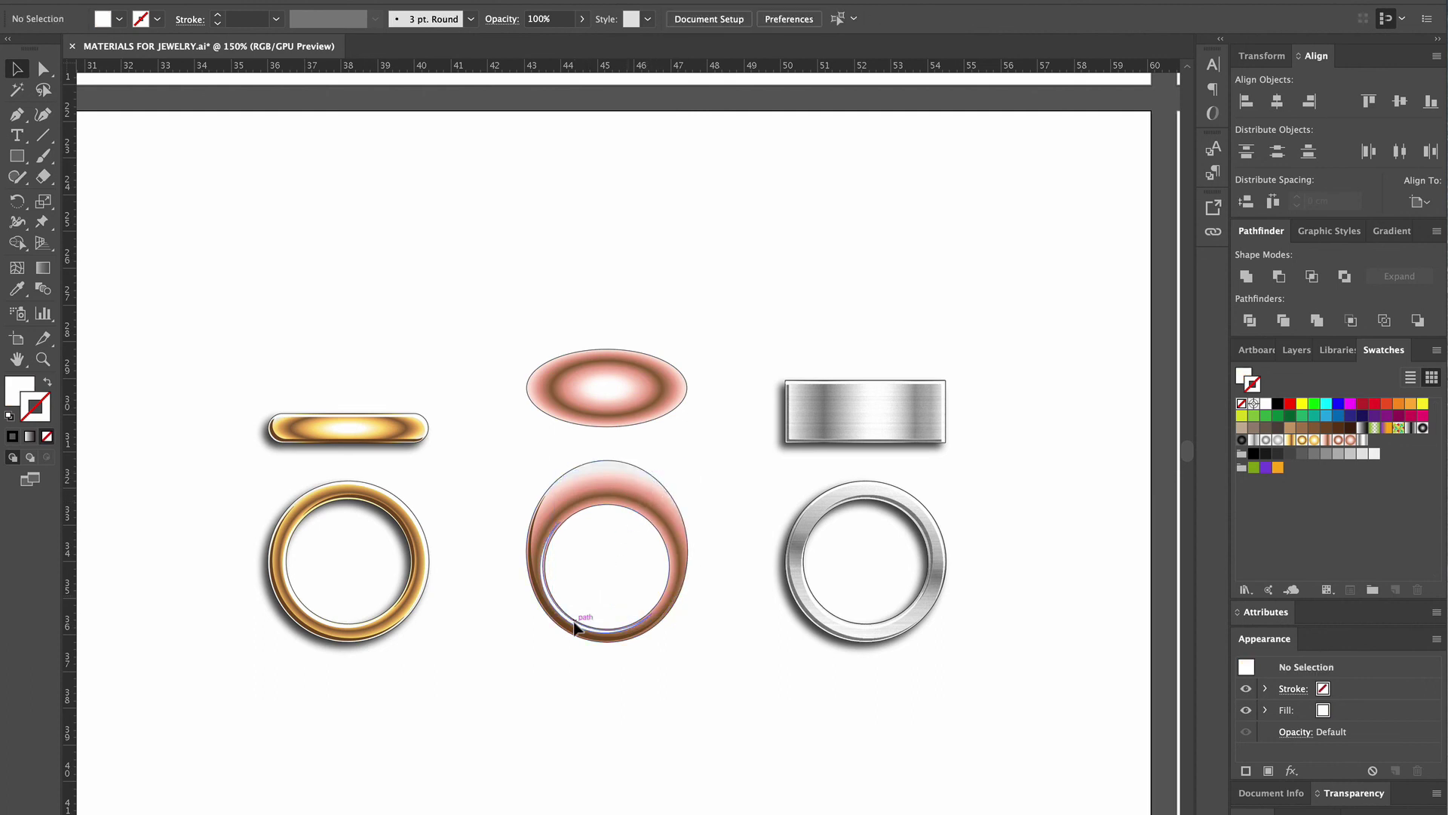
pyautogui.keyDown('shift'); pyautogui.click(532, 570); pyautogui.keyUp('shift')
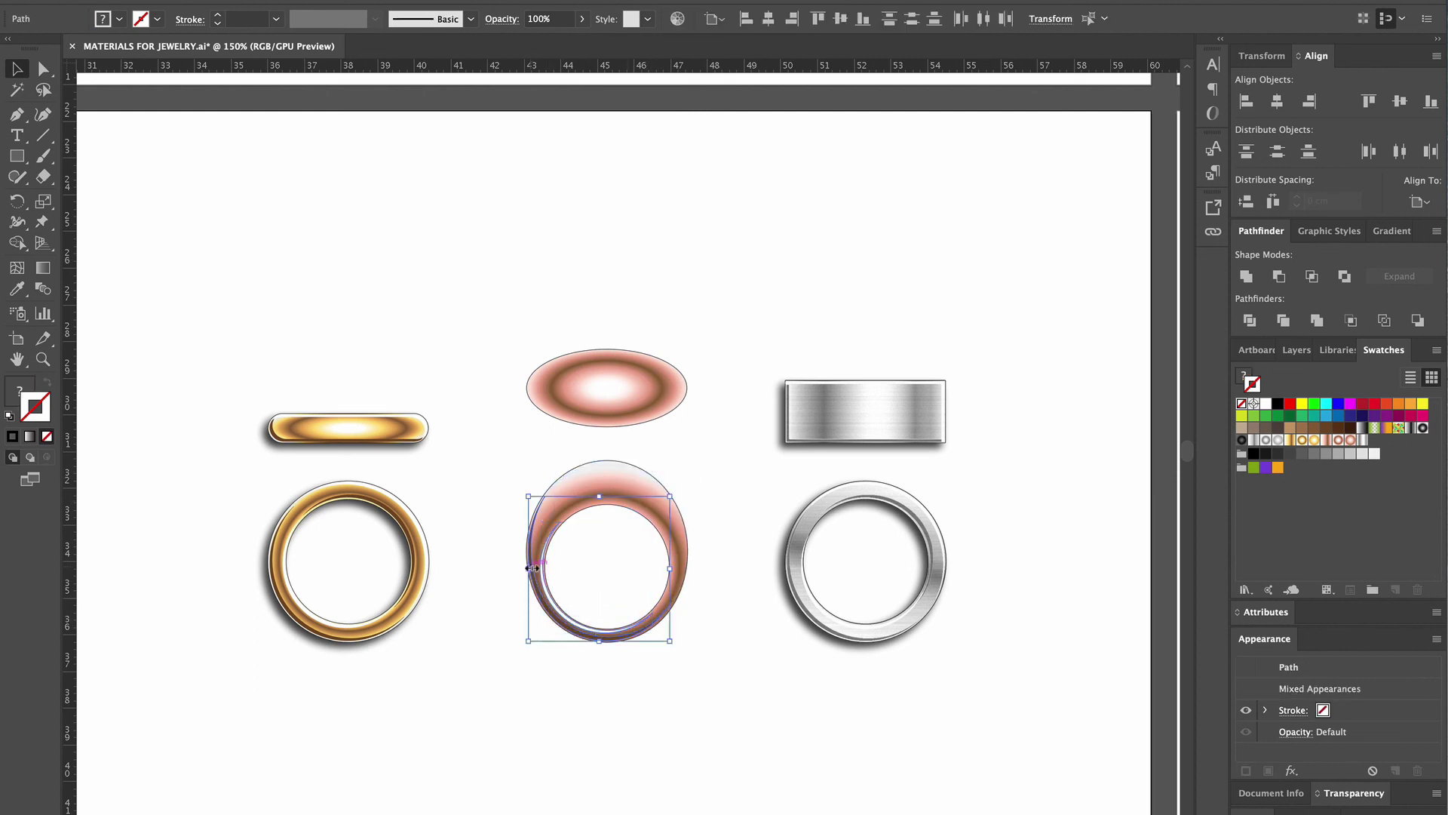
pyautogui.click(528, 566)
# Remove the stroke from both views of the rose gold ring
pyautogui.moveTo(472, 292); pyautogui.dragTo(730, 710)
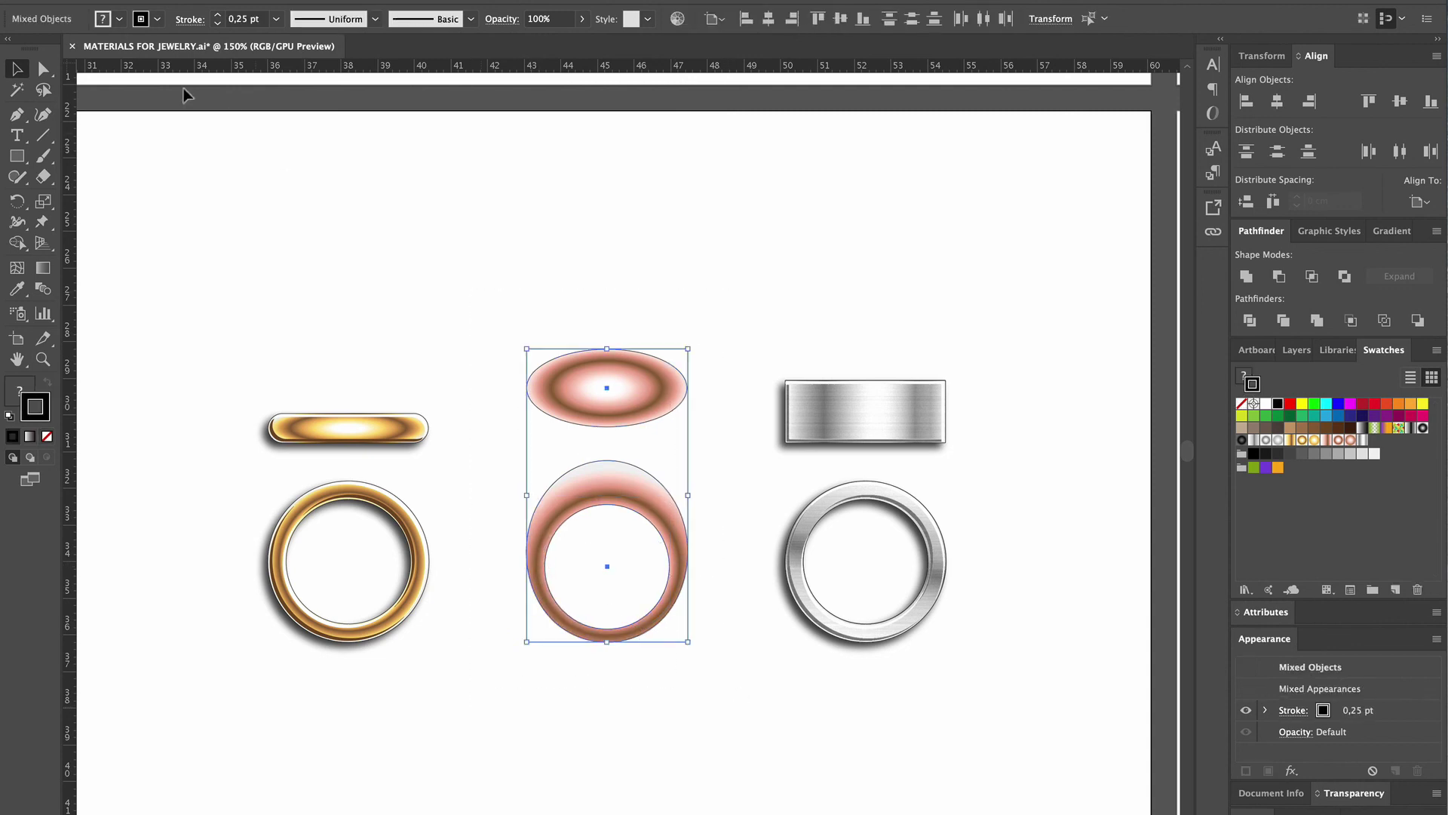
pyautogui.click(159, 19)
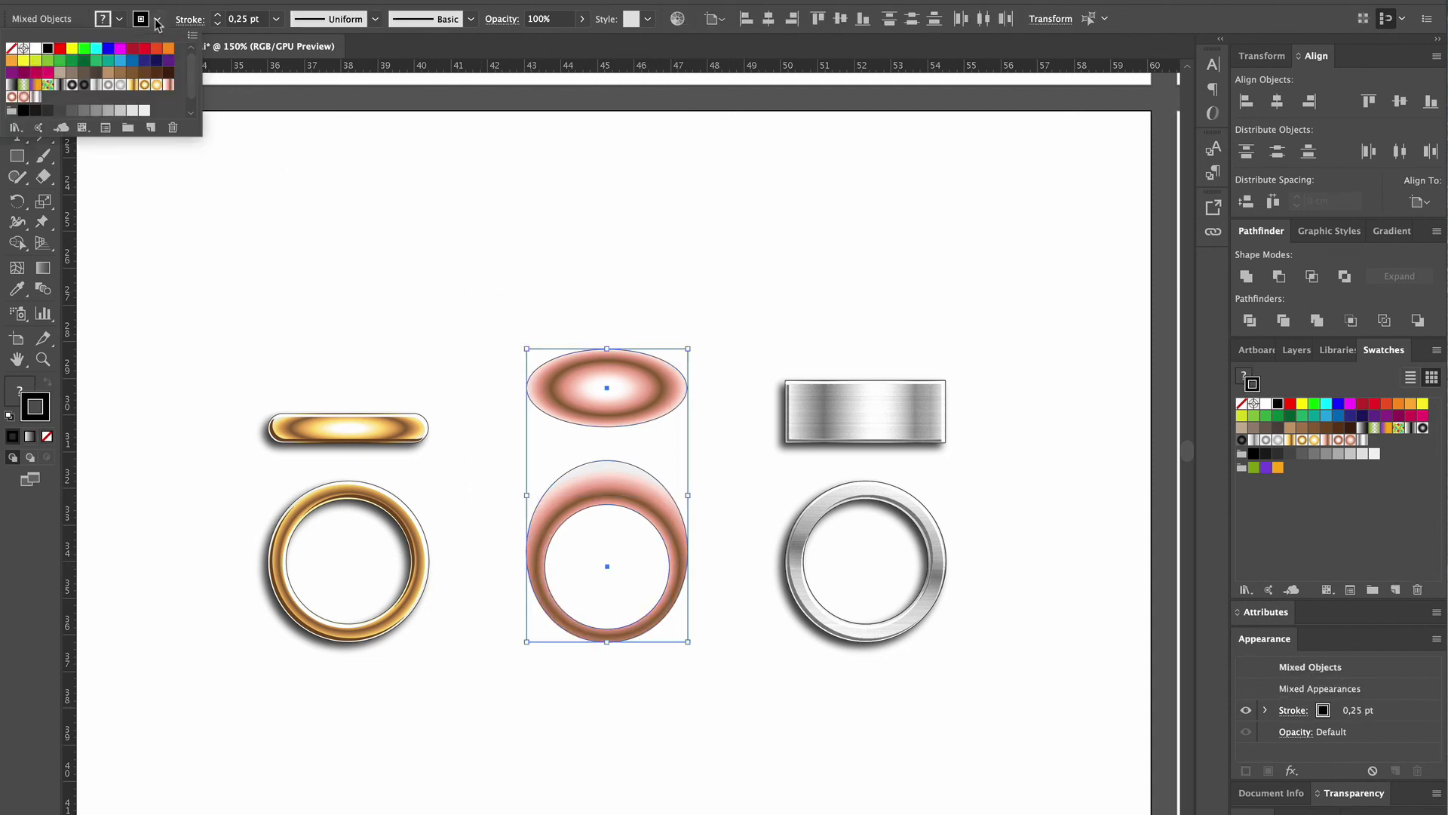
pyautogui.click(11, 48)
pyautogui.click(484, 193)
pyautogui.click(530, 265)
# Apply the Crystallize effect with cell size 36 to both rose gold views
pyautogui.moveTo(483, 294); pyautogui.dragTo(717, 633)
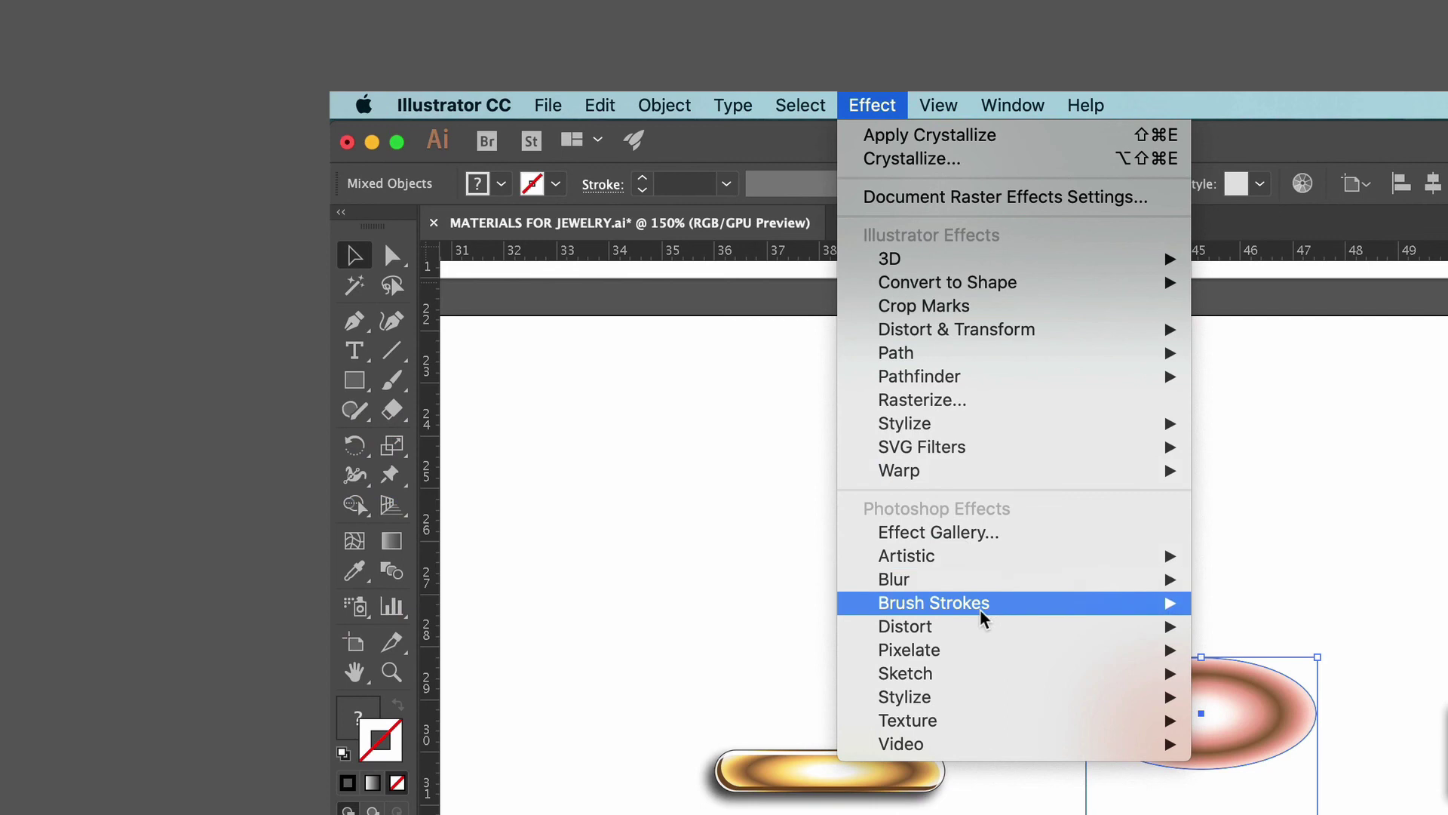
pyautogui.moveTo(988, 650)
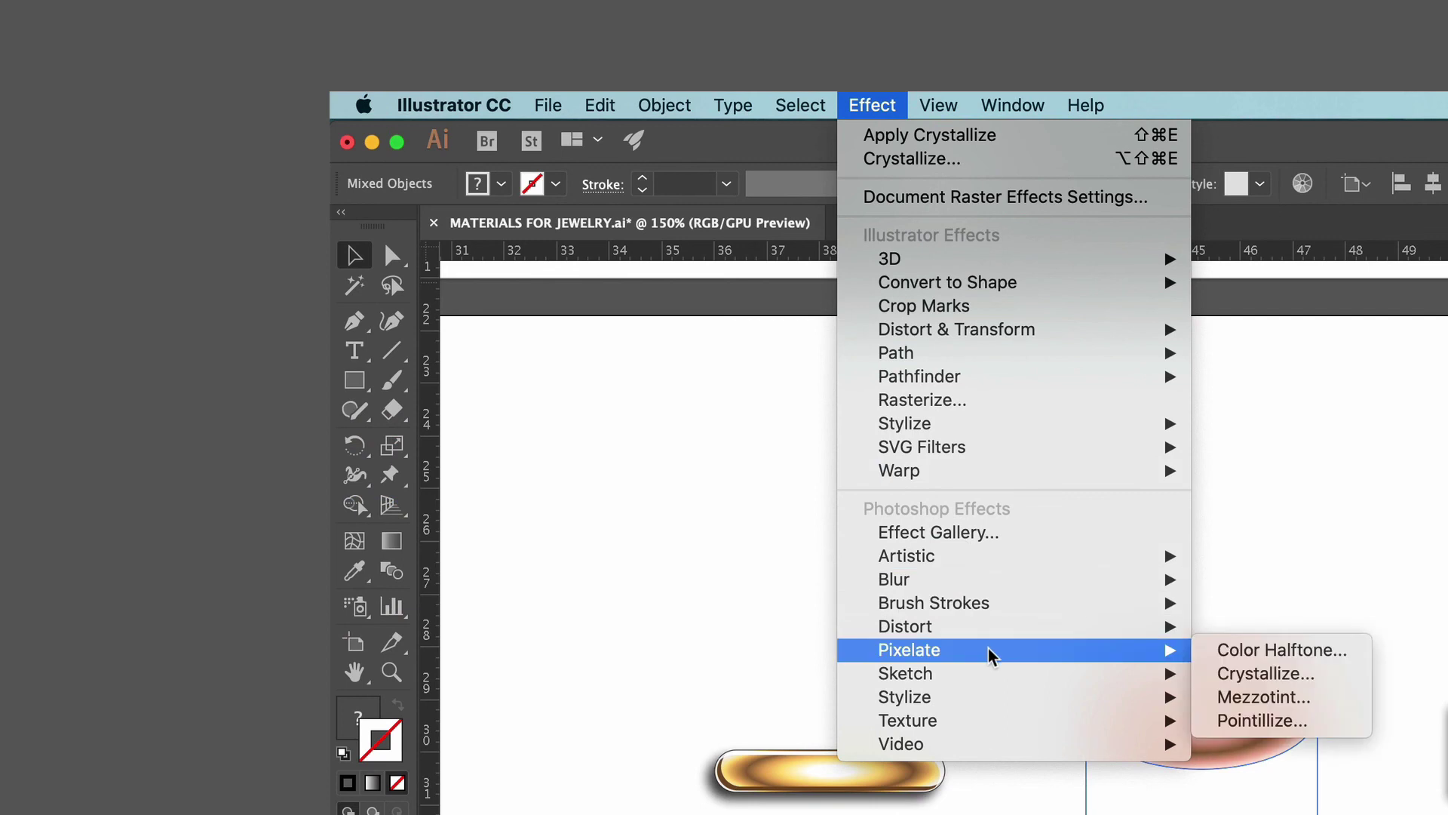
pyautogui.click(1229, 674)
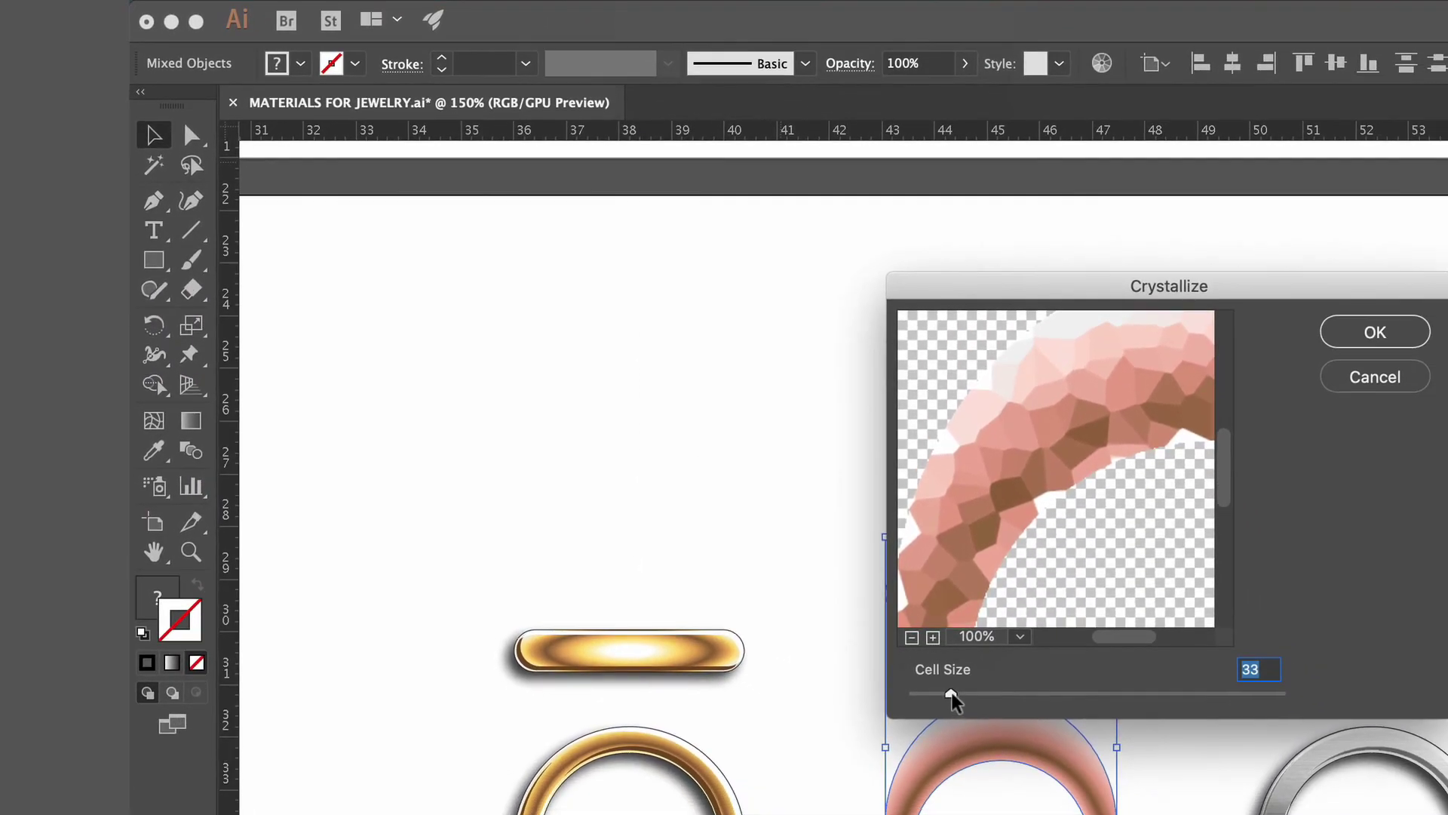
pyautogui.moveTo(952, 694); pyautogui.dragTo(955, 694)
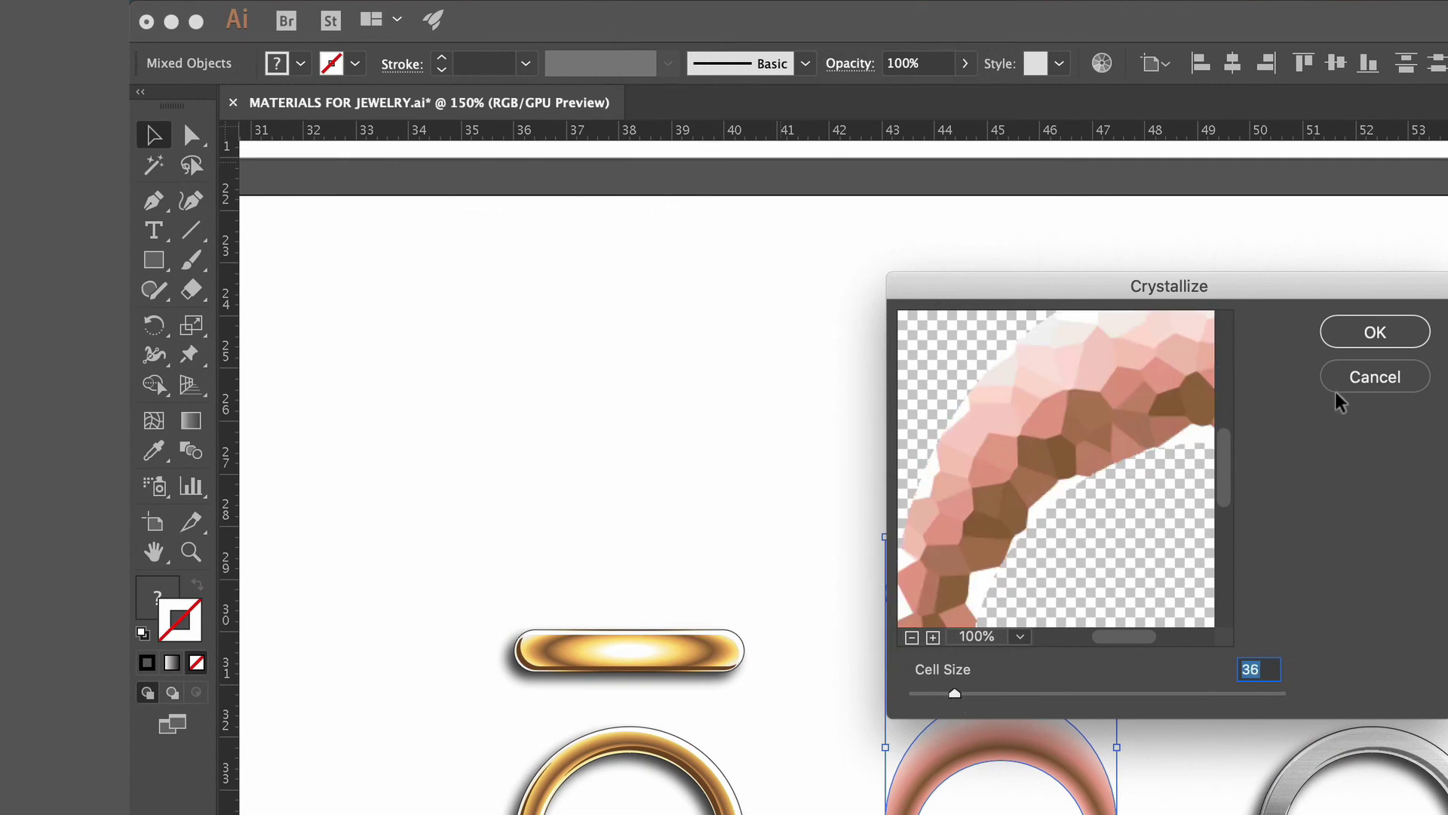
pyautogui.click(1375, 333)
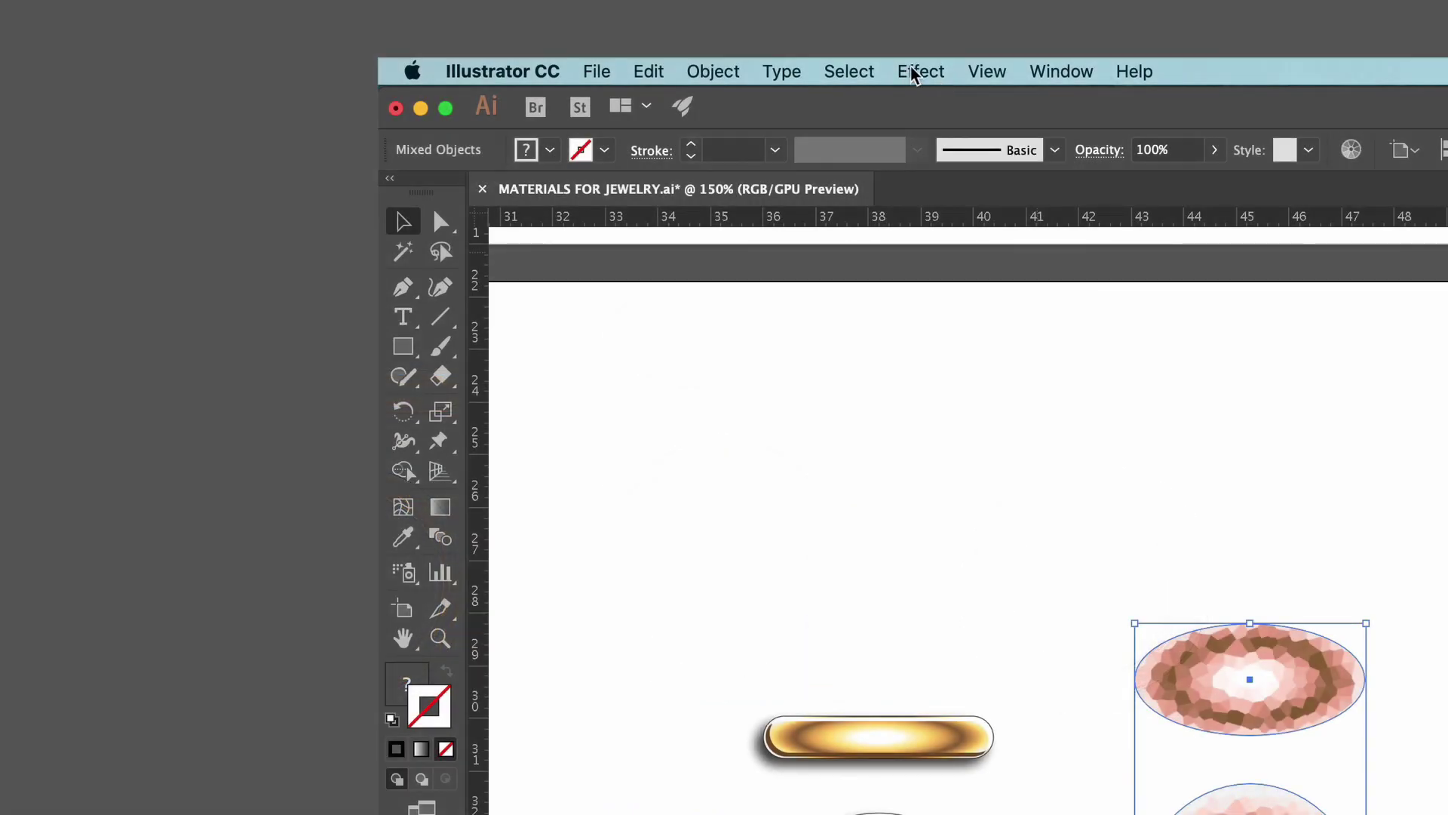
# Add a Multiply drop shadow to both rose gold views with 75% opacity, X offset -0,25 cm, Y offset 0,25 cm and blur 0,18 cm
pyautogui.click(915, 70)
pyautogui.moveTo(1066, 388)
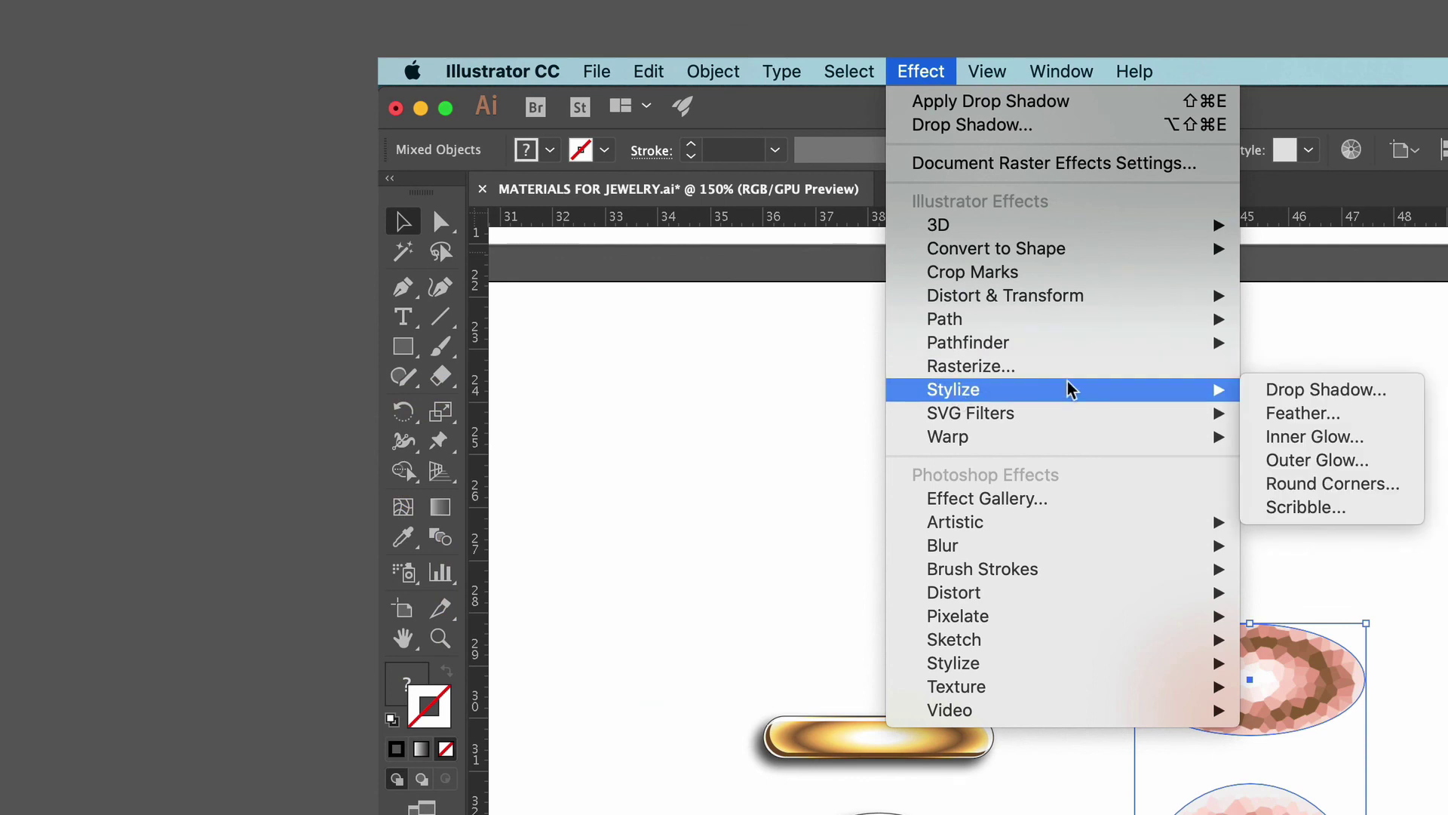
pyautogui.click(1298, 390)
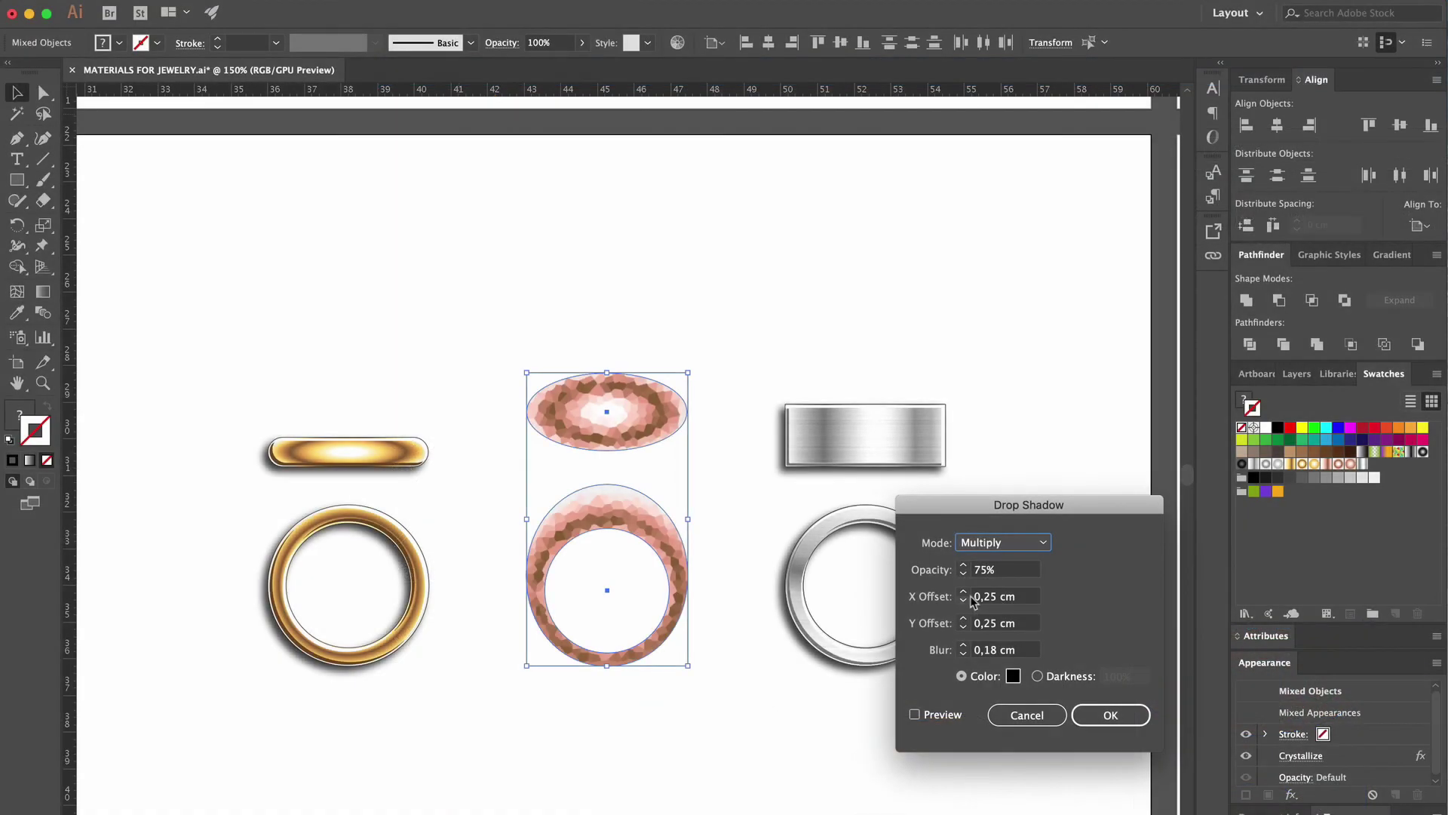
pyautogui.click(976, 596)
pyautogui.write('-')
pyautogui.click(914, 713)
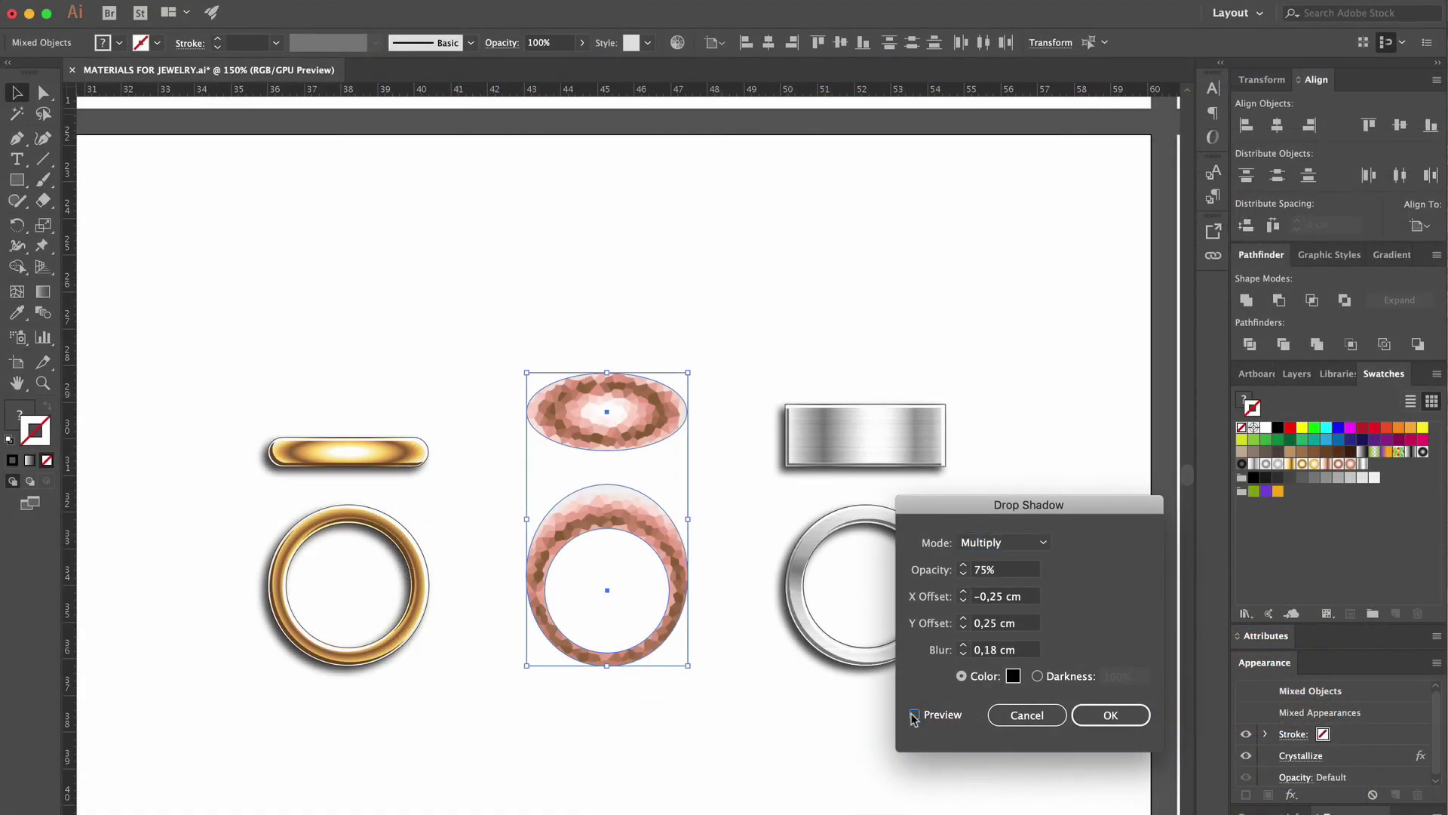
pyautogui.click(1114, 715)
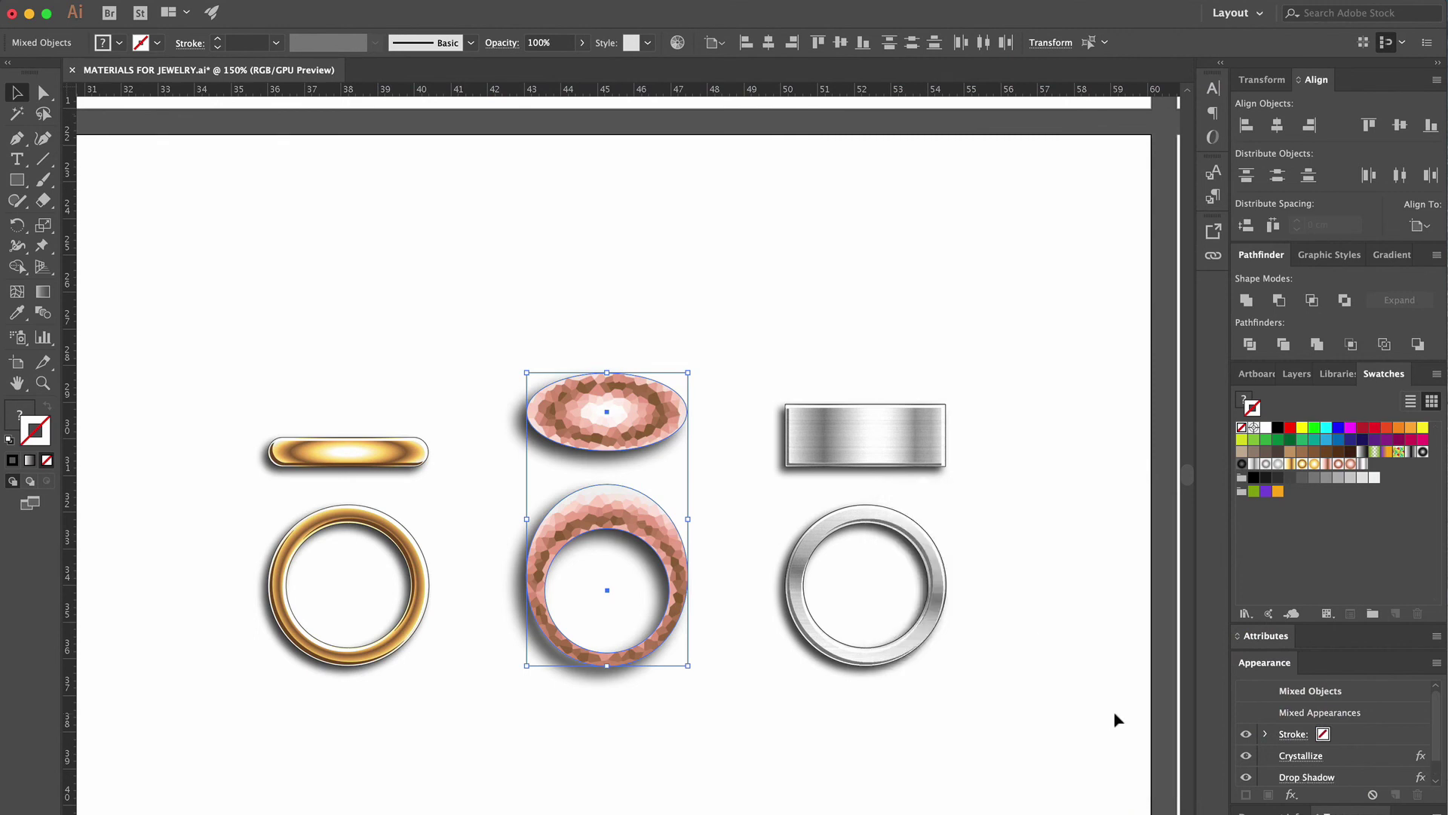
pyautogui.click(295, 310)
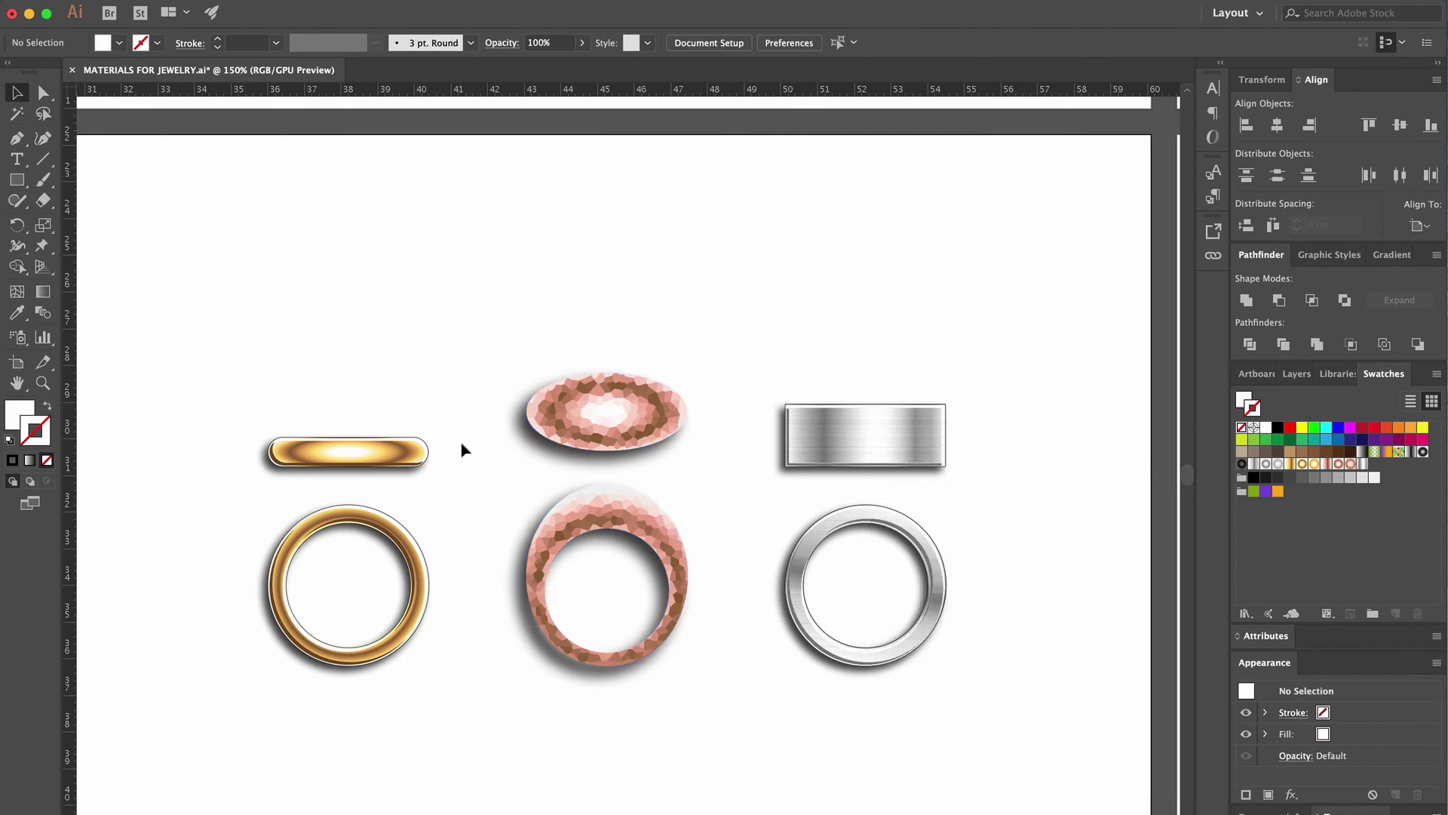
# Copy both rose gold views beside the originals and give the copies no fill and a black 0,25 pt stroke
pyautogui.click(575, 420)
pyautogui.keyDown('shift'); pyautogui.click(662, 558); pyautogui.keyUp('shift')
pyautogui.moveTo(666, 549); pyautogui.dragTo(451, 370)
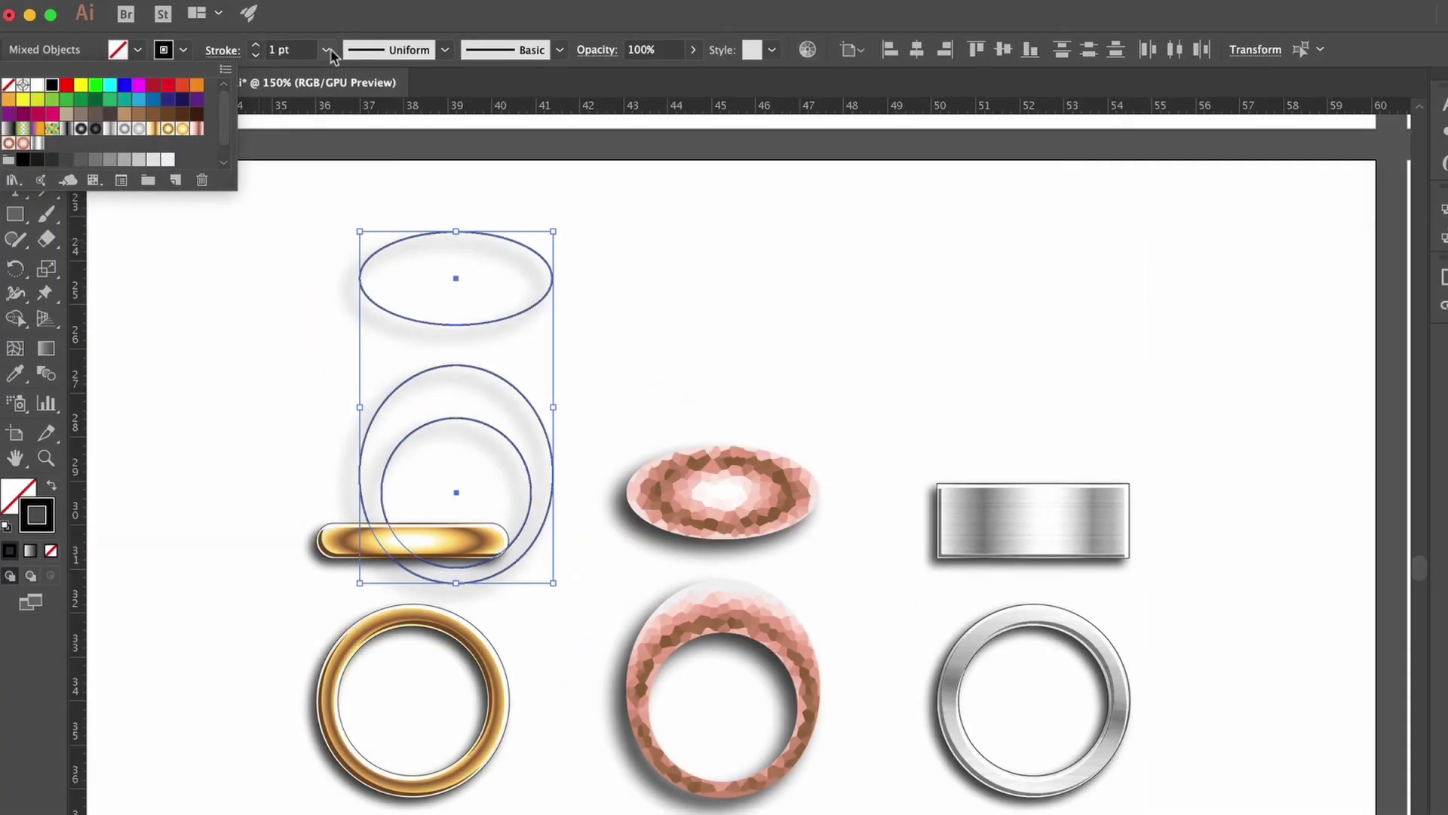
pyautogui.click(326, 50)
pyautogui.click(326, 50)
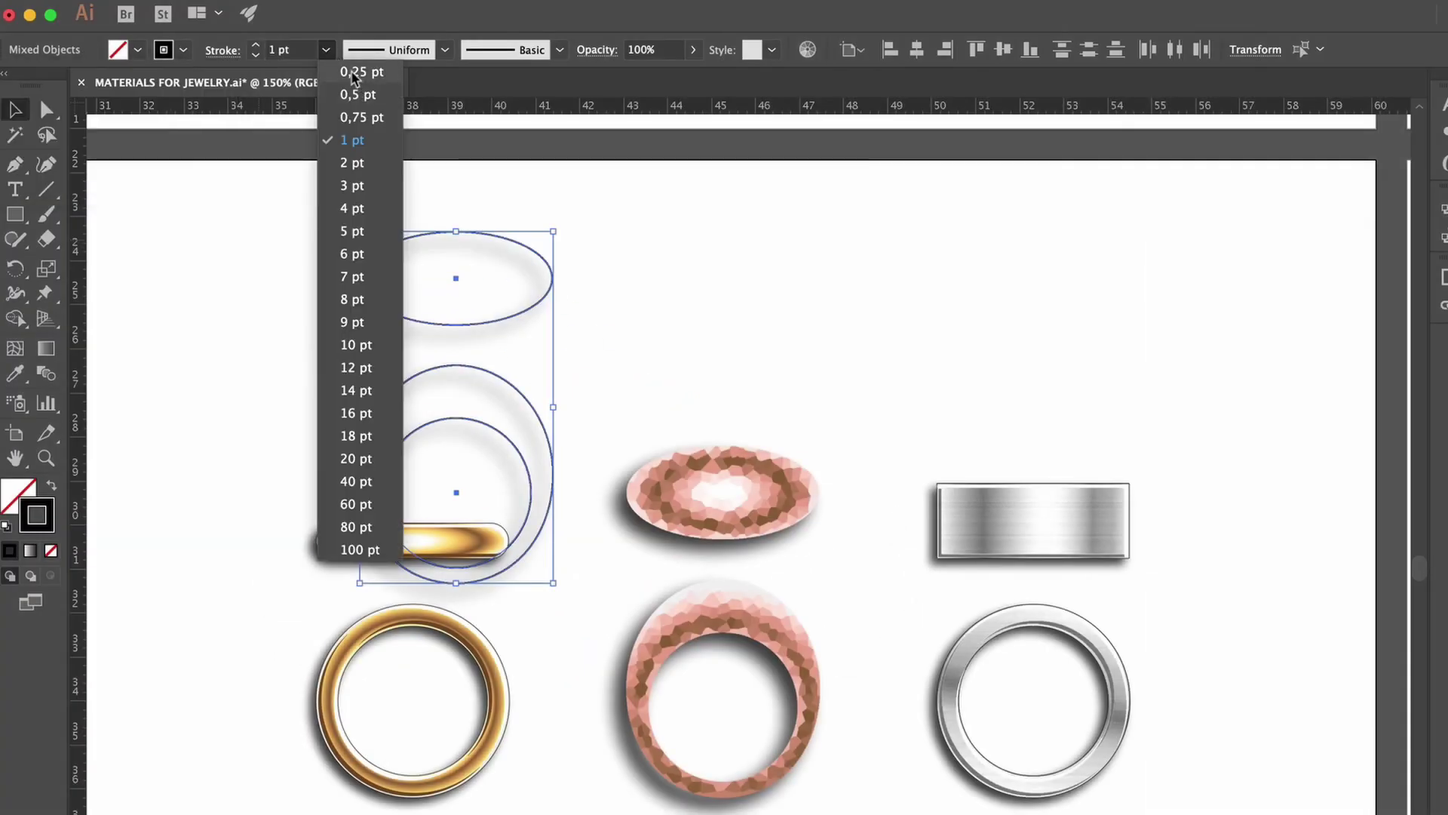
pyautogui.click(355, 73)
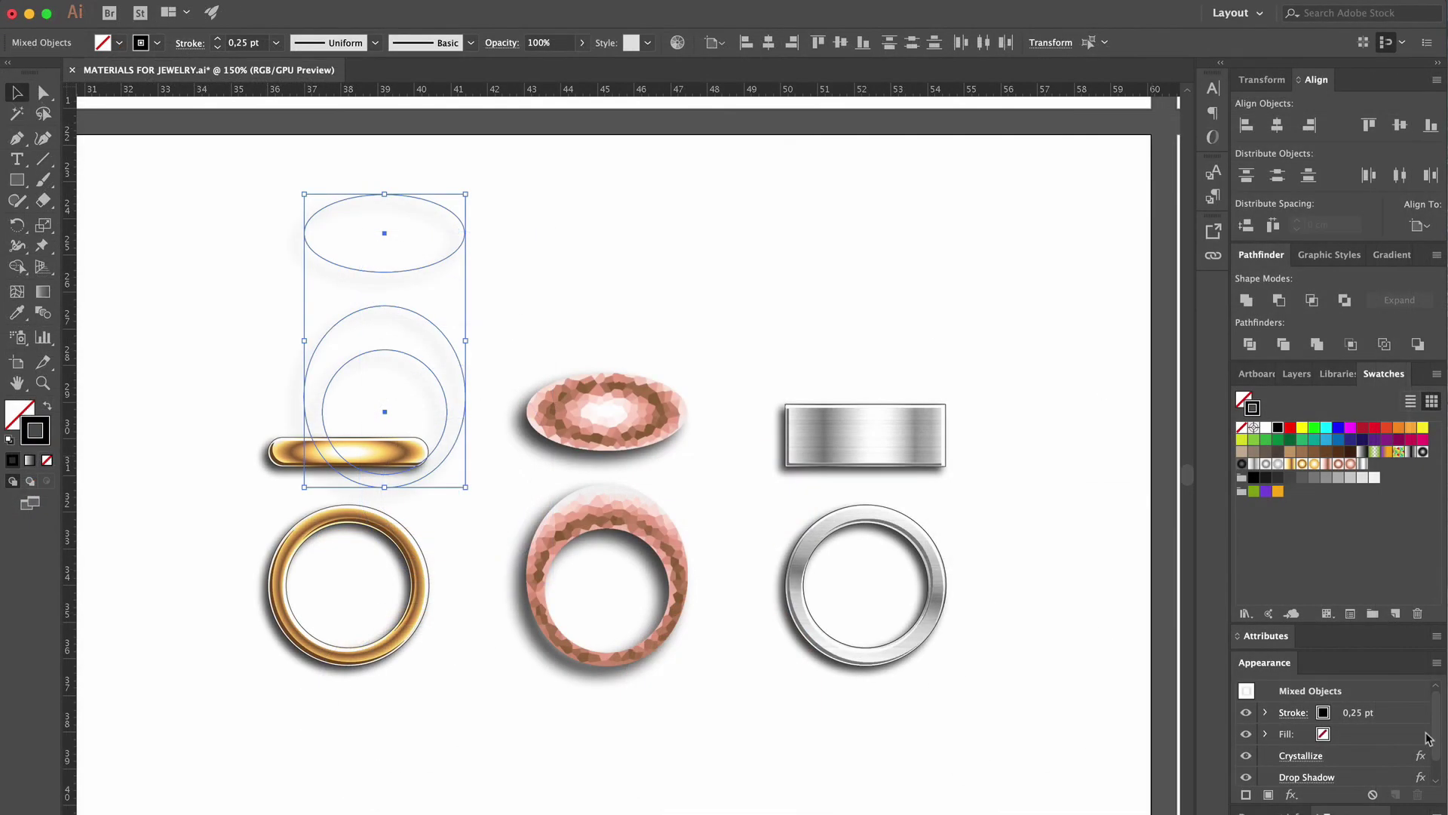
# Remove the drop shadow from the outline copies and align them over the crystallized rose gold views
pyautogui.scroll(-1, 1428, 738)
pyautogui.click(1418, 754)
pyautogui.click(1418, 743)
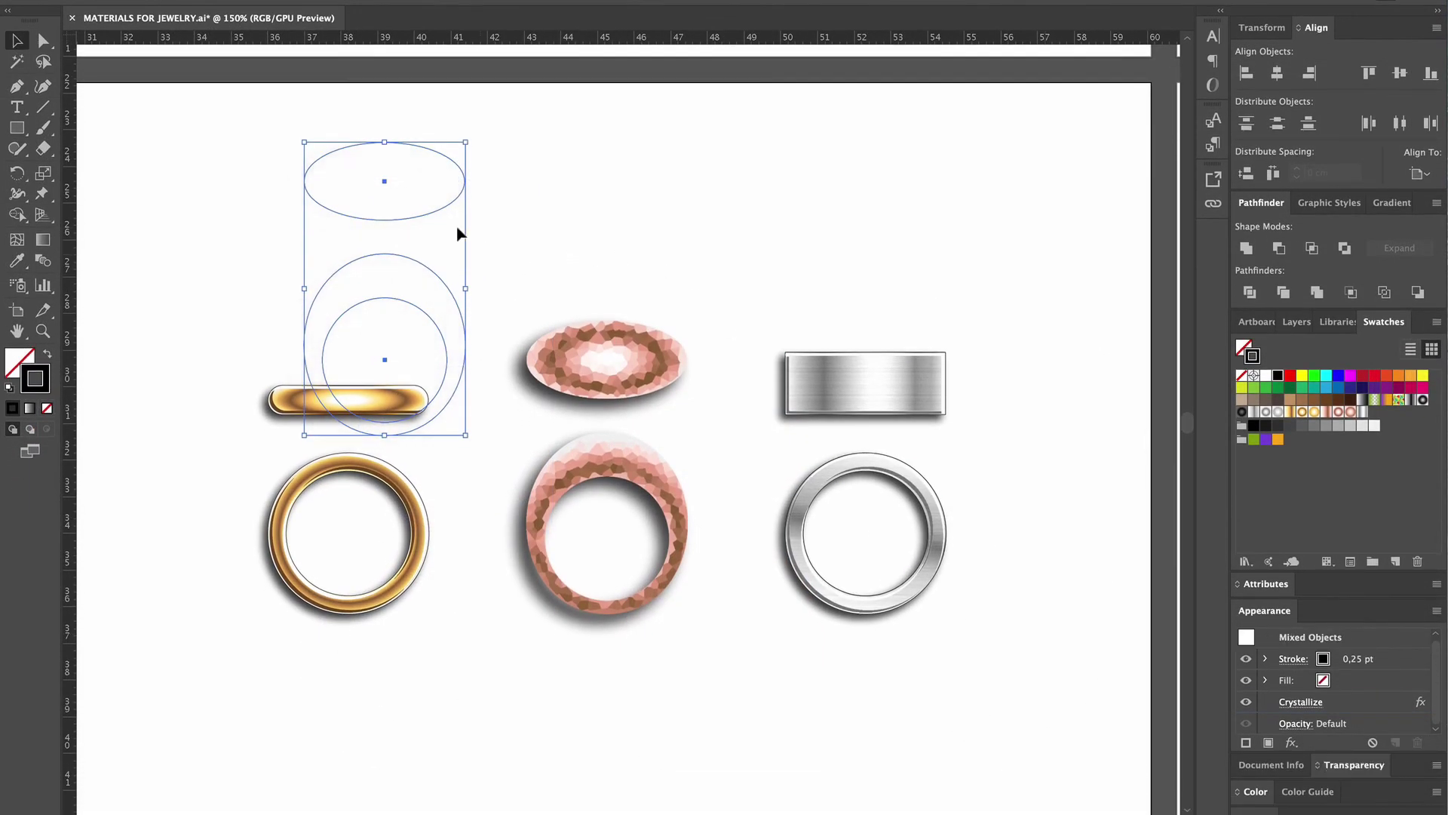
pyautogui.moveTo(436, 221); pyautogui.dragTo(653, 398)
pyautogui.click(799, 248)
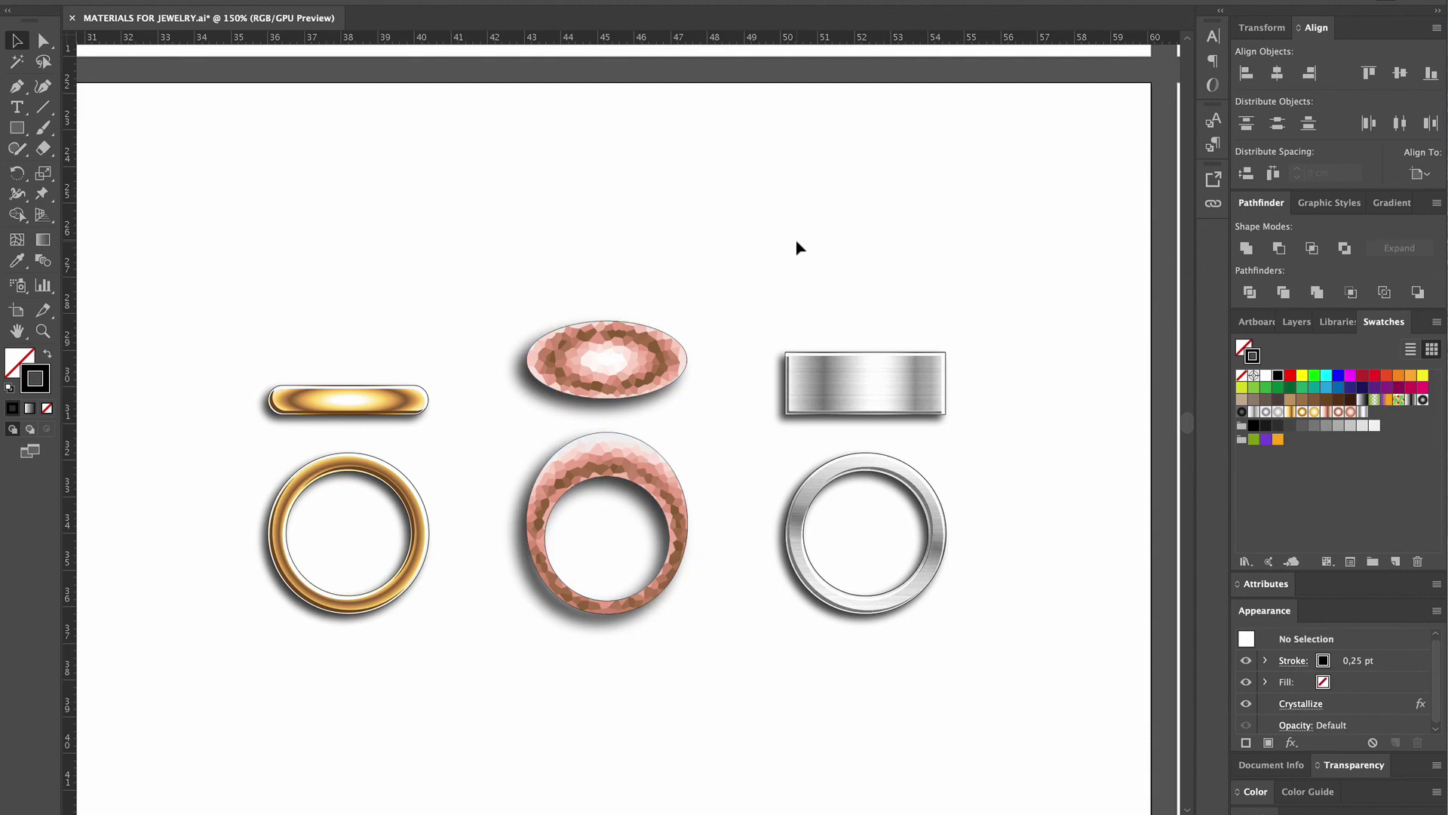